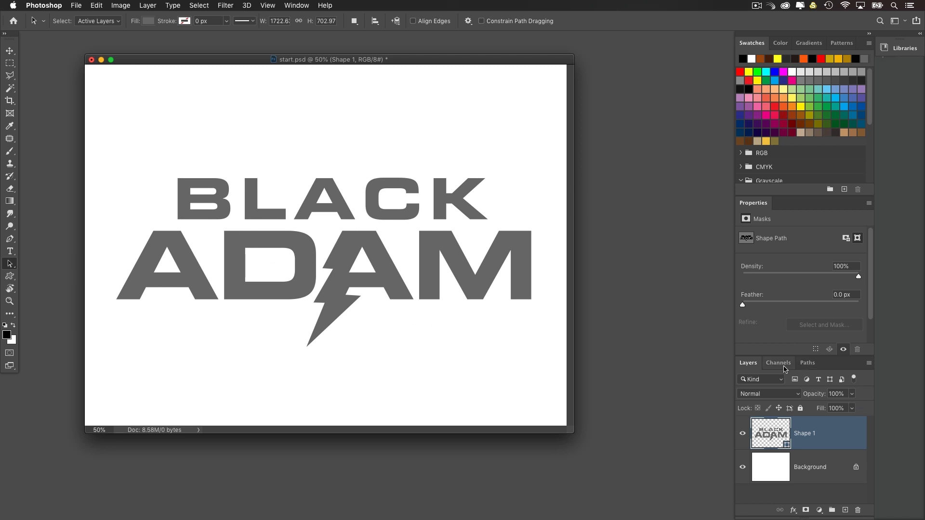
Step: Reposition the document window and float an enlarged Layers panel beside the canvas
drag(413, 58, 375, 54)
drag(739, 364, 544, 81)
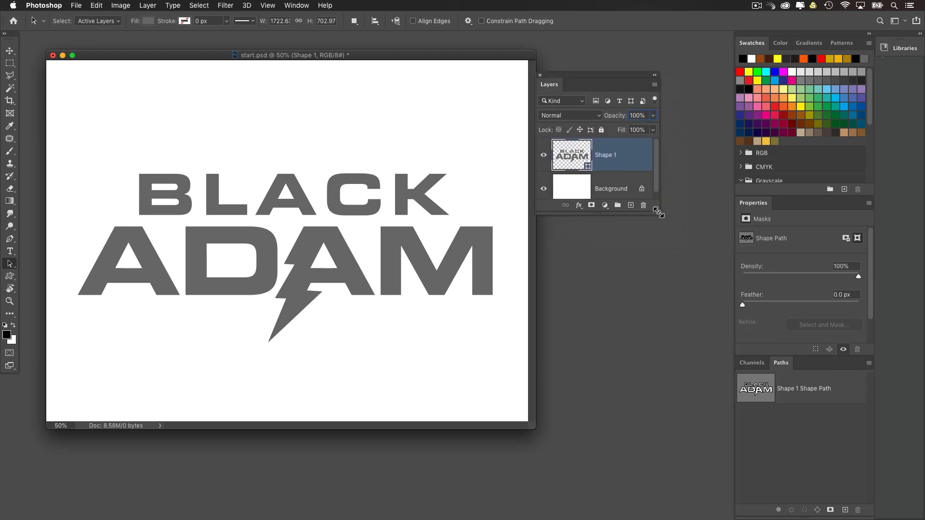
drag(657, 211, 691, 288)
drag(567, 75, 593, 86)
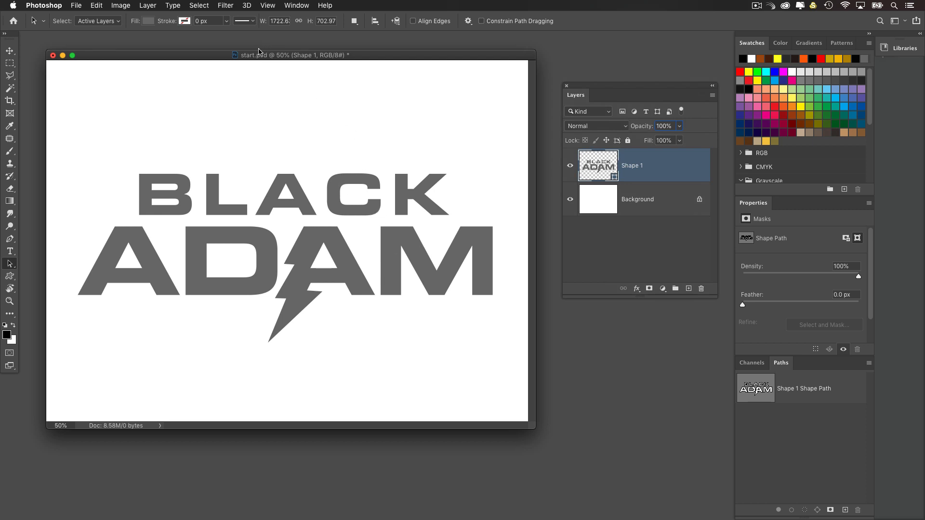
drag(260, 57, 255, 52)
Step: Select all paths of the Black Adam logo and create a new 3D extrusion from the selected path
click(246, 5)
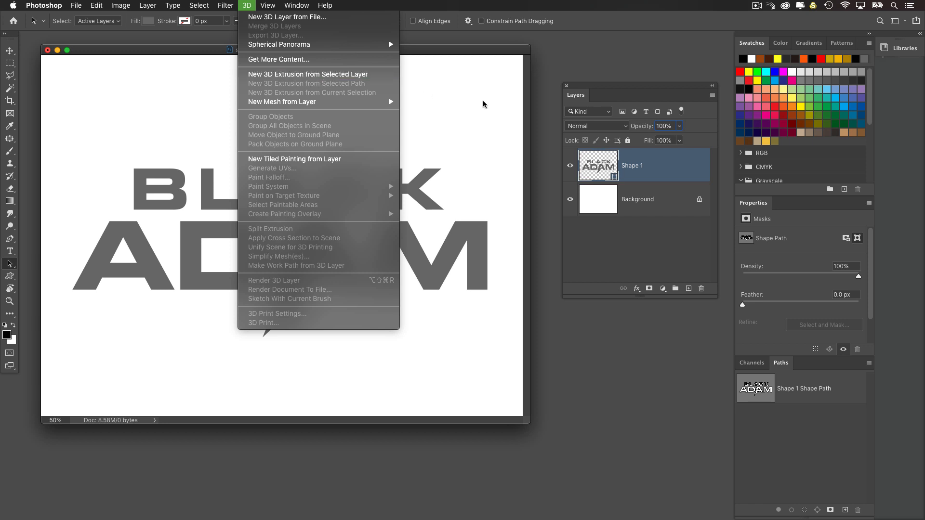
click(93, 247)
drag(95, 150, 491, 332)
click(246, 5)
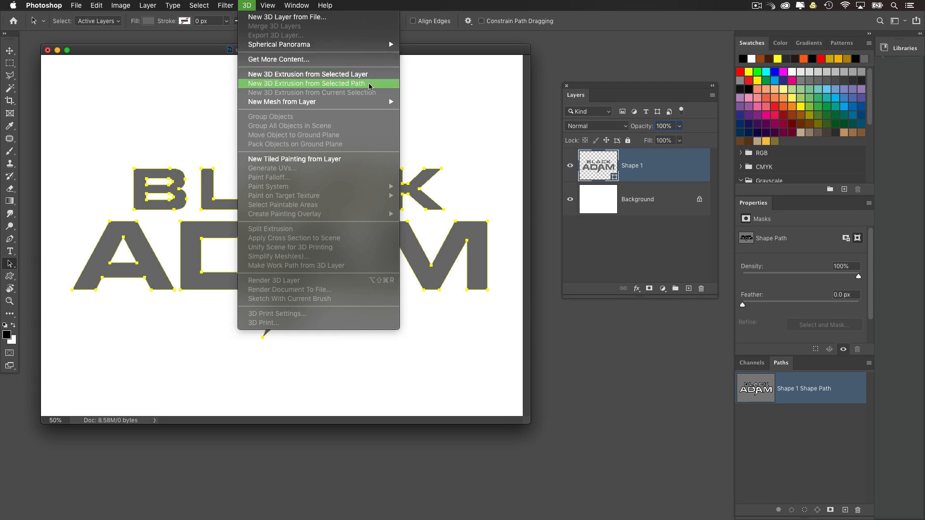
click(370, 87)
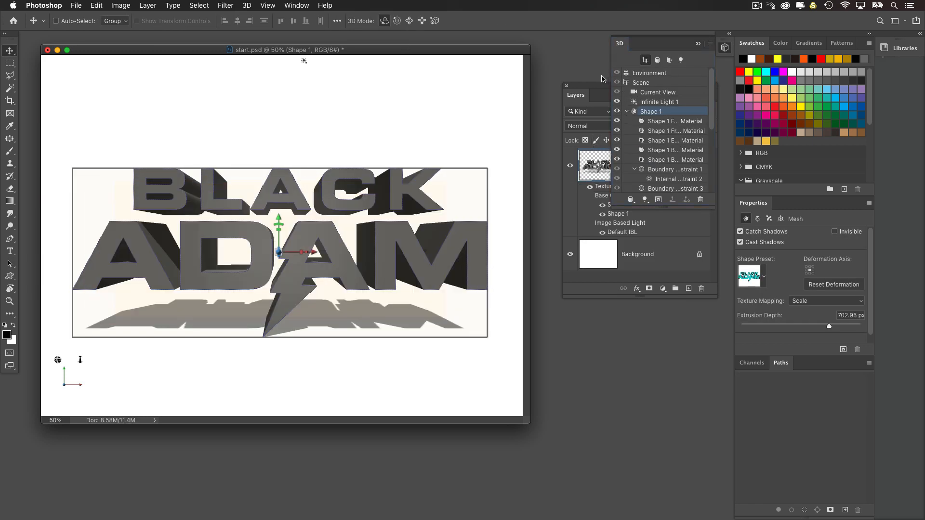
Step: Arrange the Layers, 3D and Properties panels as separate floating panels beside the document
drag(590, 87, 648, 216)
drag(622, 43, 499, 79)
drag(645, 217, 585, 341)
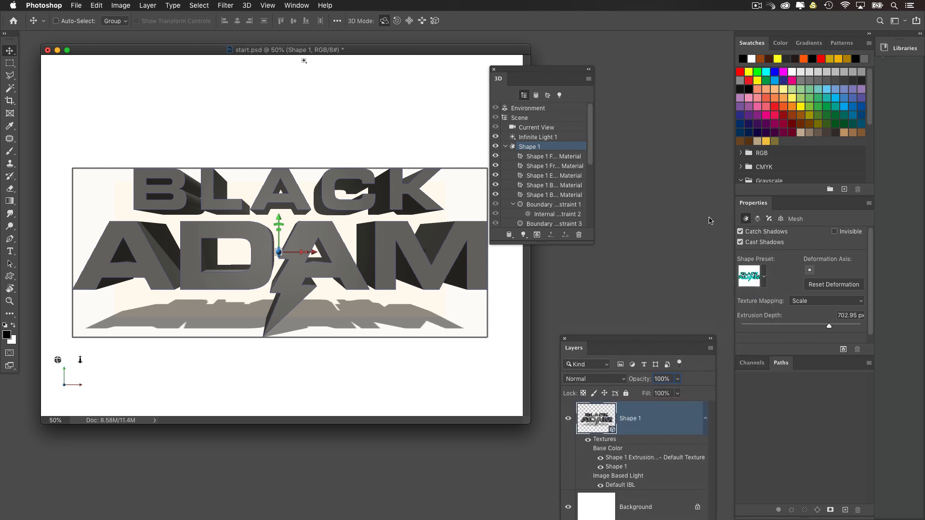
drag(754, 204, 607, 143)
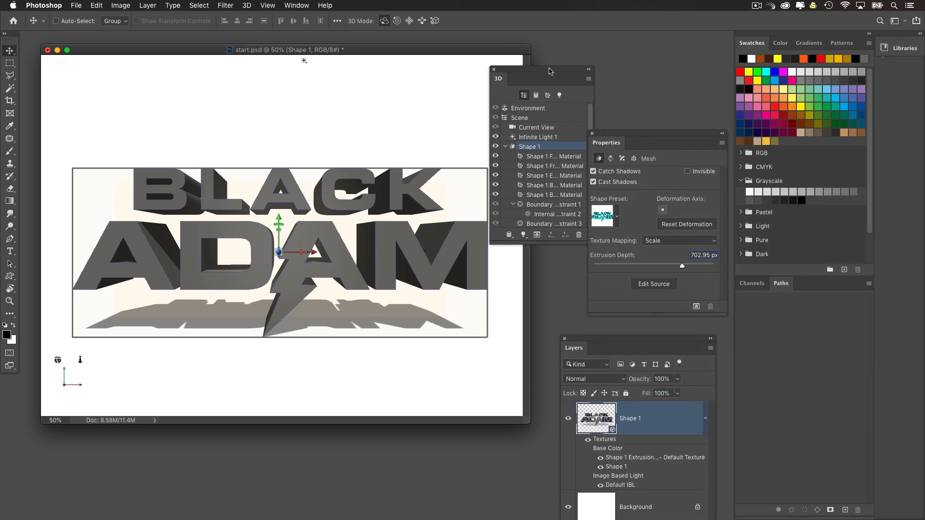
drag(545, 73, 539, 73)
drag(607, 134, 660, 146)
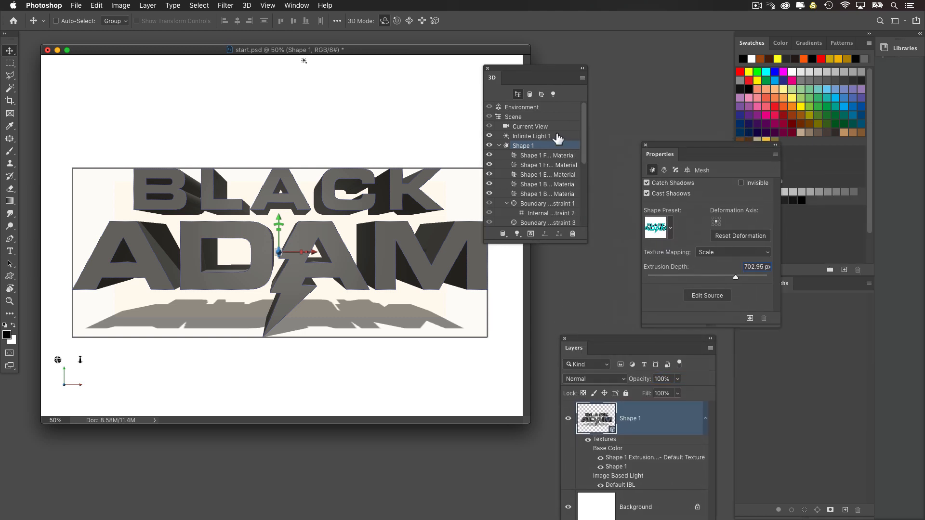
Step: Rotate the 3D view to show the logo's side and set the Shape 1 mesh's extrusion depth to 200 px
click(540, 128)
drag(510, 69, 537, 77)
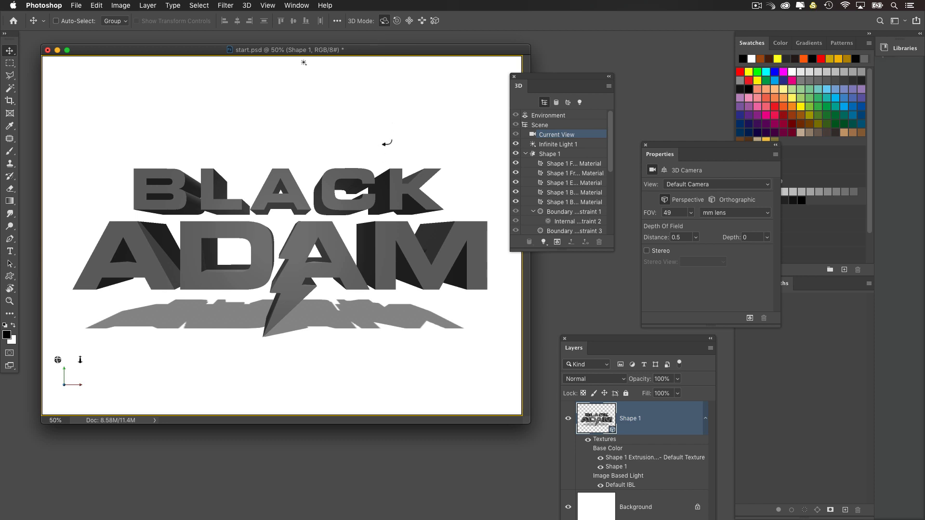
drag(386, 143, 209, 221)
click(553, 154)
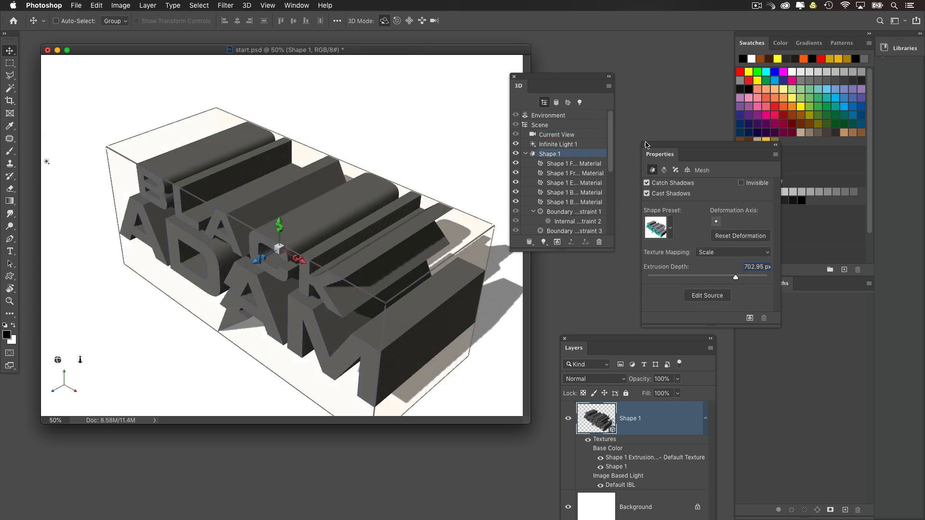
drag(658, 145, 646, 129)
drag(572, 80, 544, 76)
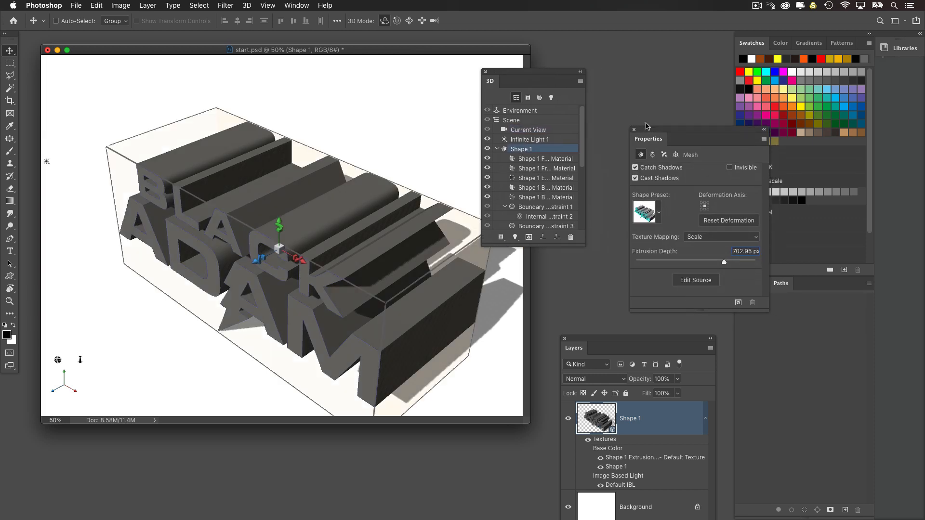
drag(658, 134, 636, 118)
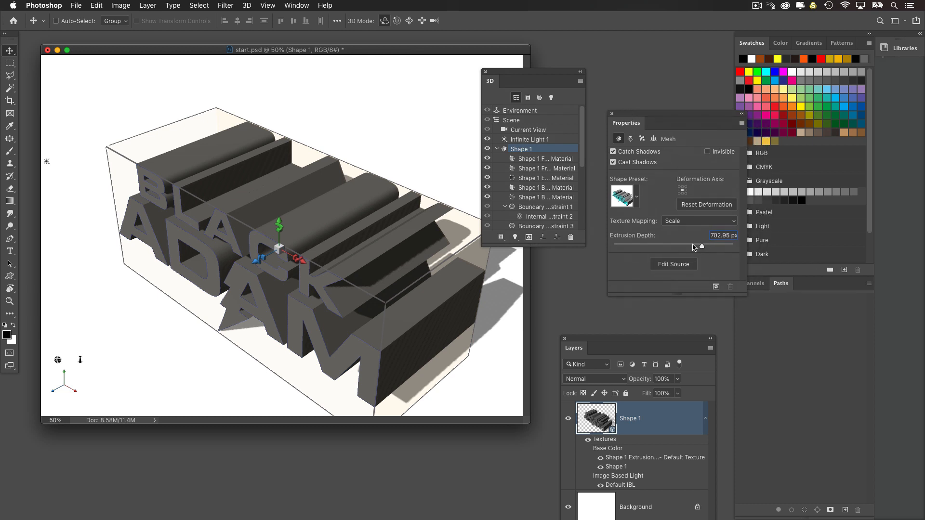
drag(694, 248, 686, 251)
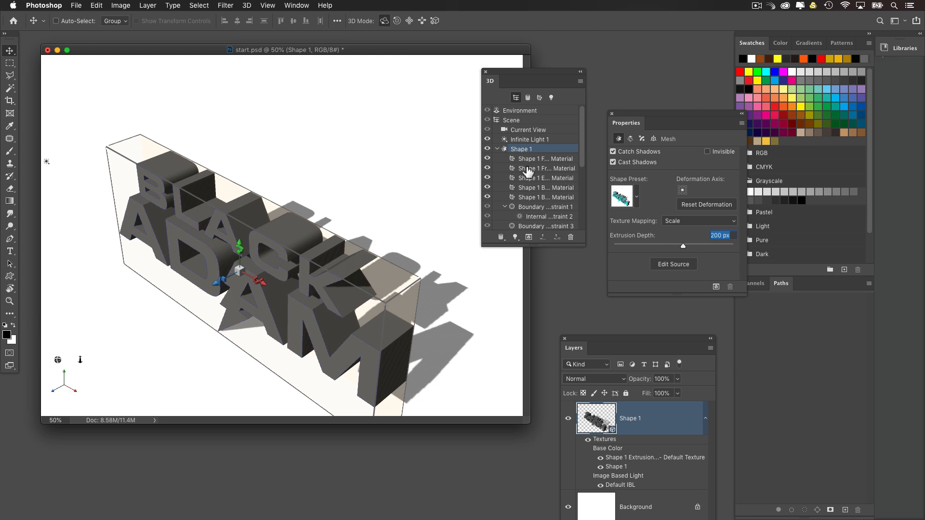
Step: Return the 3D camera to the straight-on front view of the logo and enlarge the document to 100%
scroll(532, 180, down, 5)
click(531, 226)
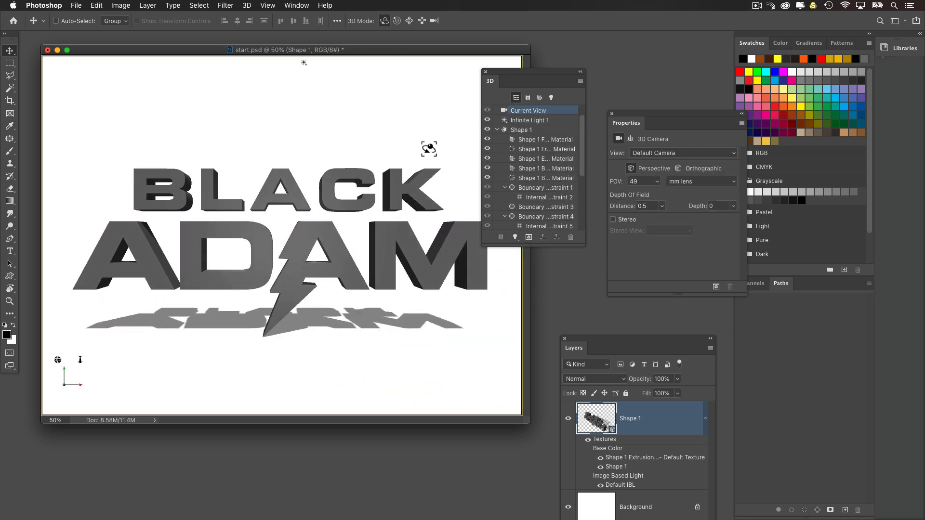
key(super+plus)
key(super+minus)
key(super+plus)
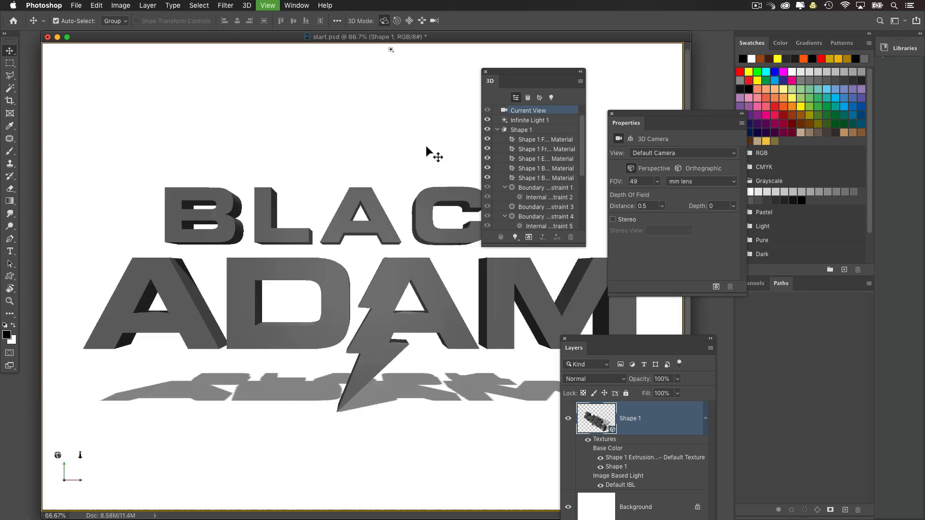
drag(499, 73, 605, 123)
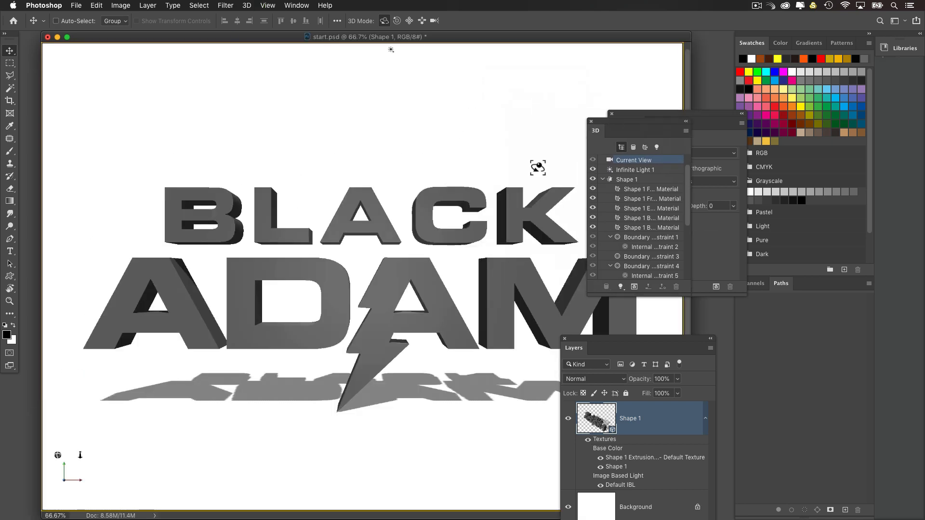
key(super+plus)
drag(399, 256, 335, 256)
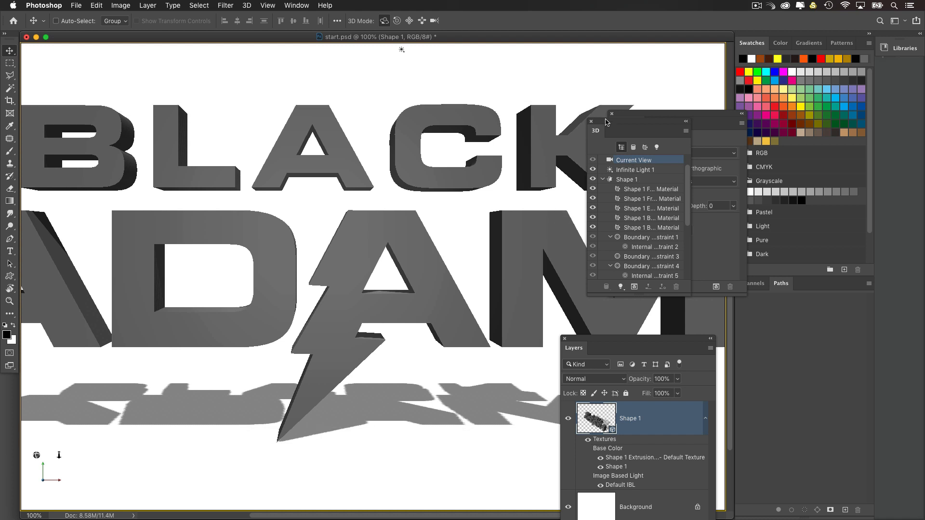
Step: Give the front cap of the Shape 1 mesh a bevel width of 20%
drag(610, 122, 414, 124)
click(449, 180)
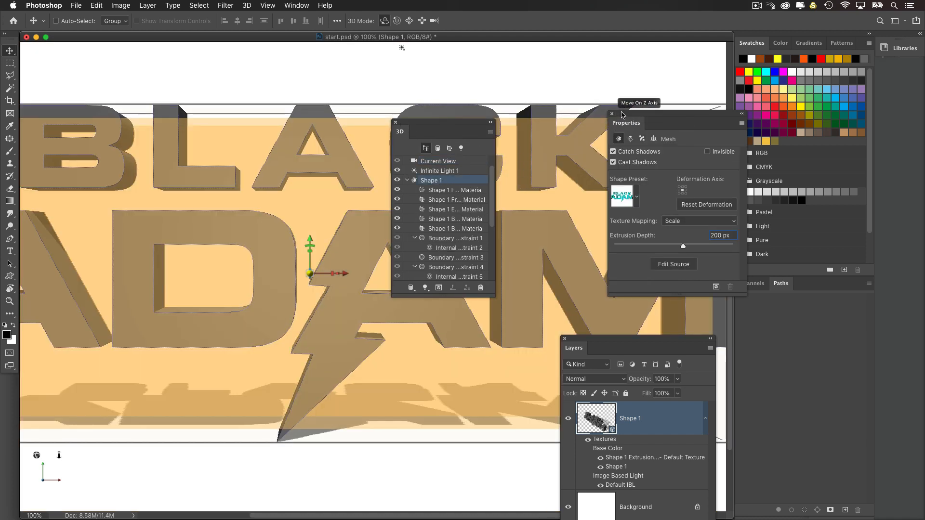
drag(619, 116, 538, 121)
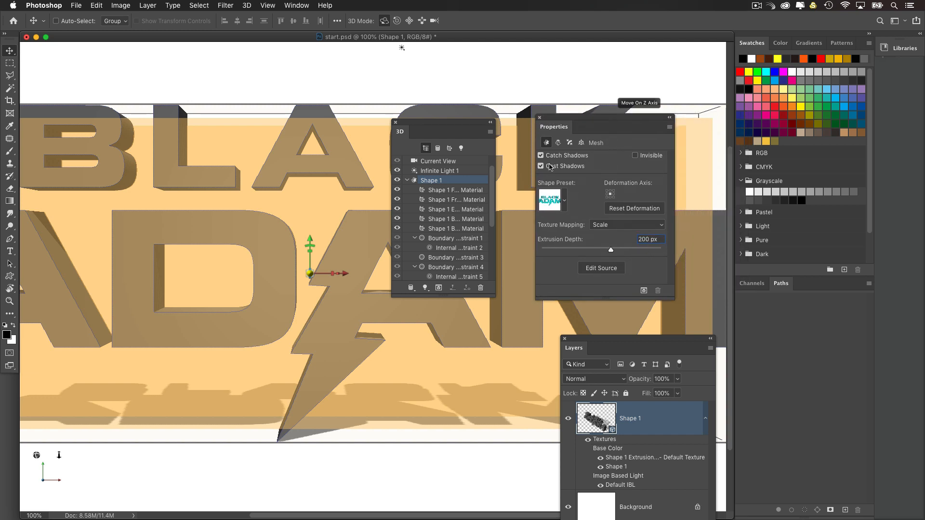
click(569, 144)
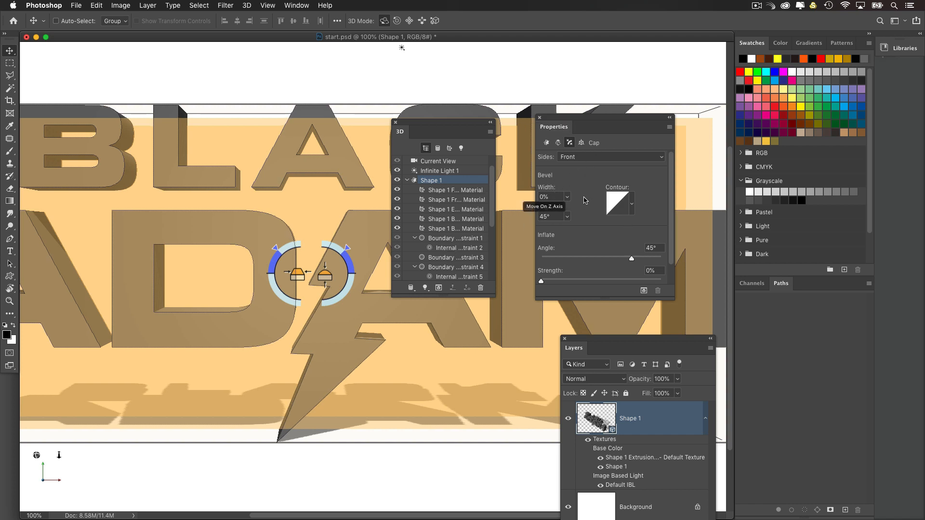
click(546, 197)
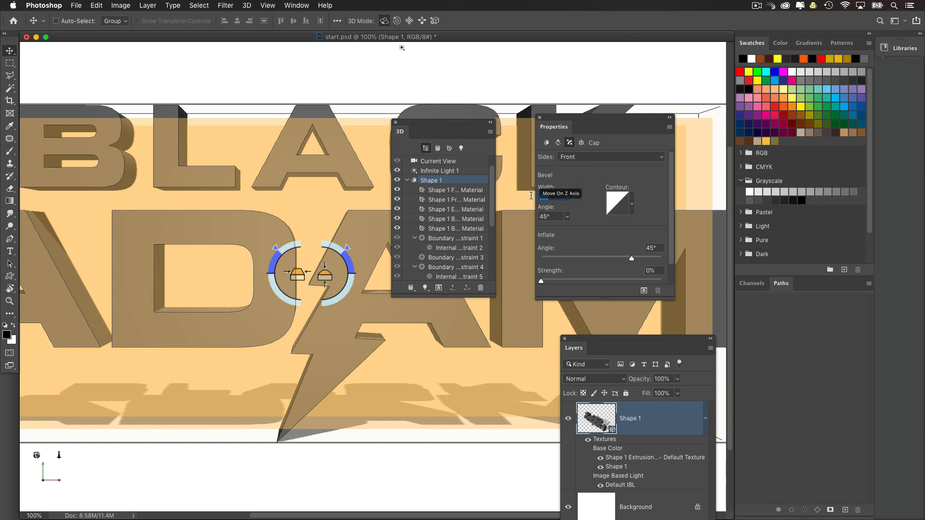
text(20)
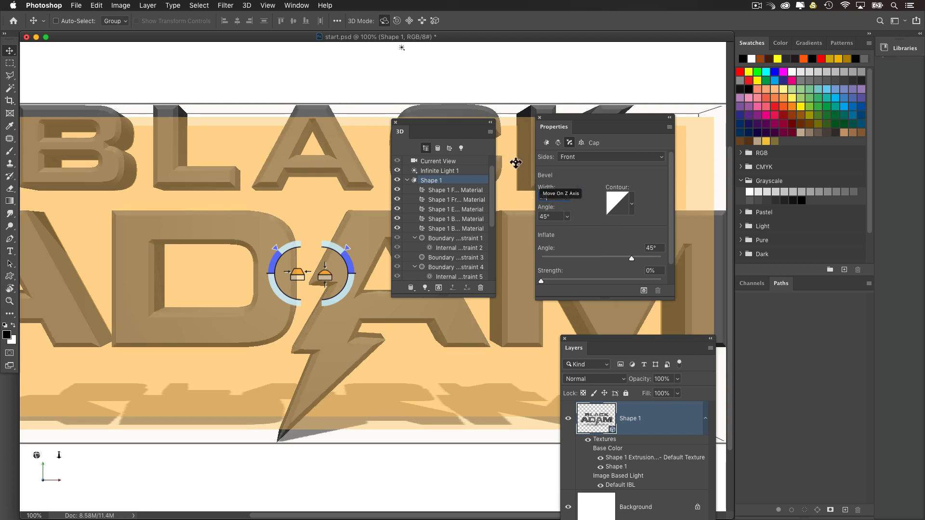
Step: Add two points to the front bevel's contour and shape an S-curve, with the lower point at input 25%, output 40%
drag(398, 119, 390, 244)
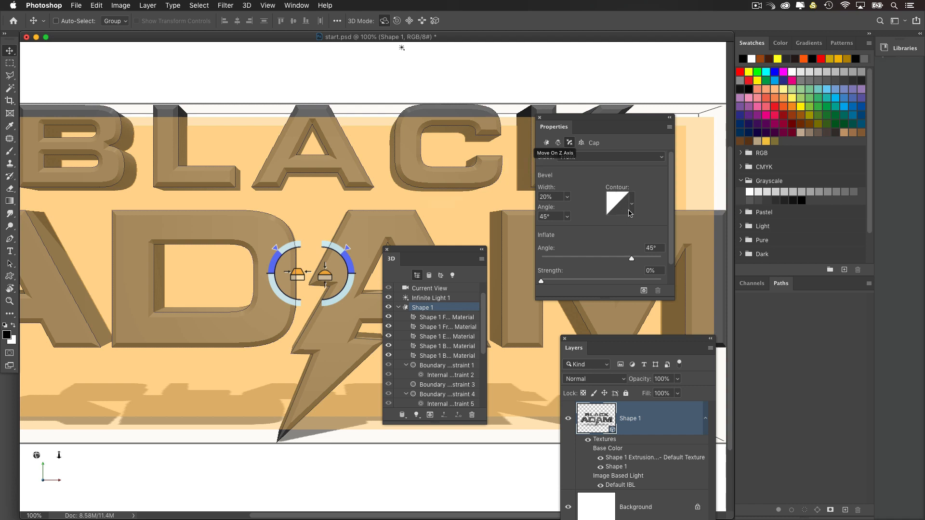
click(621, 209)
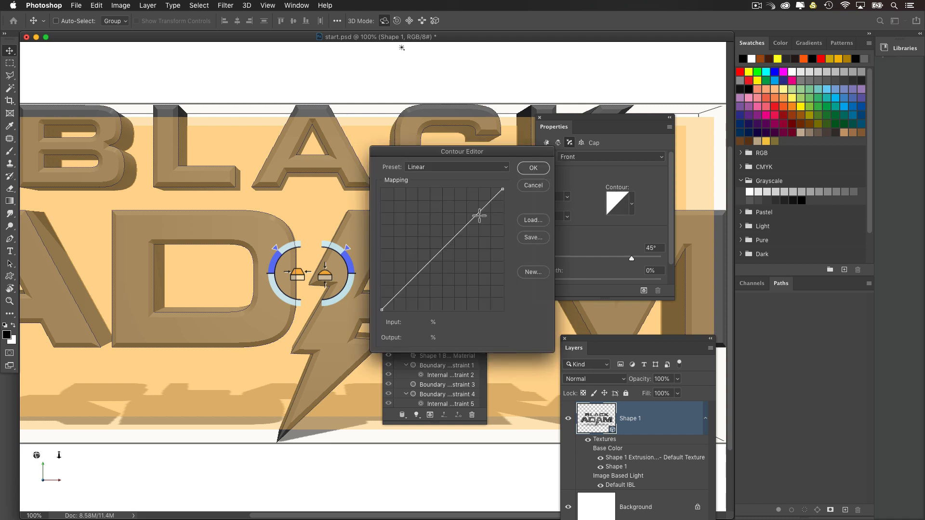
click(413, 272)
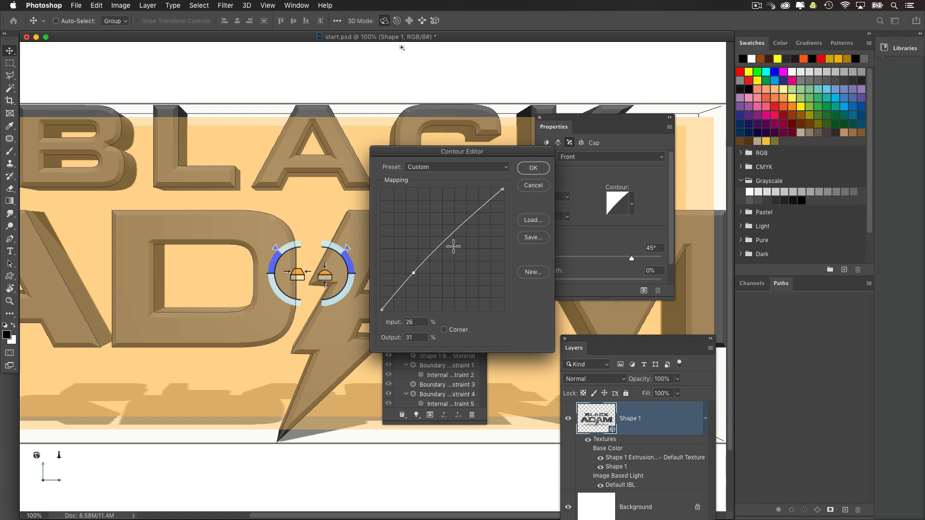
click(456, 231)
drag(413, 272, 409, 265)
drag(456, 236, 470, 240)
drag(410, 265, 414, 263)
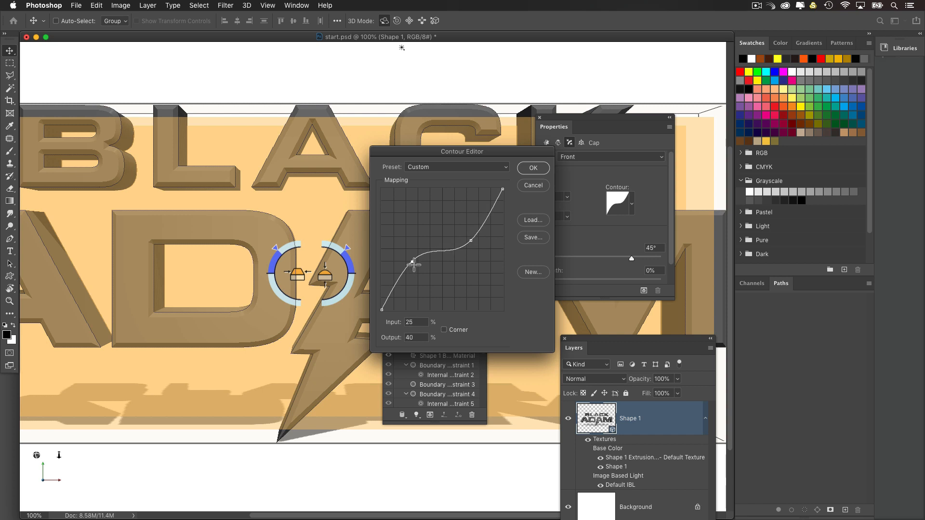
Step: Convert both contour points to corners, lower the upper one, set the lower one to input 25%, output 41%, and apply the contour
click(473, 241)
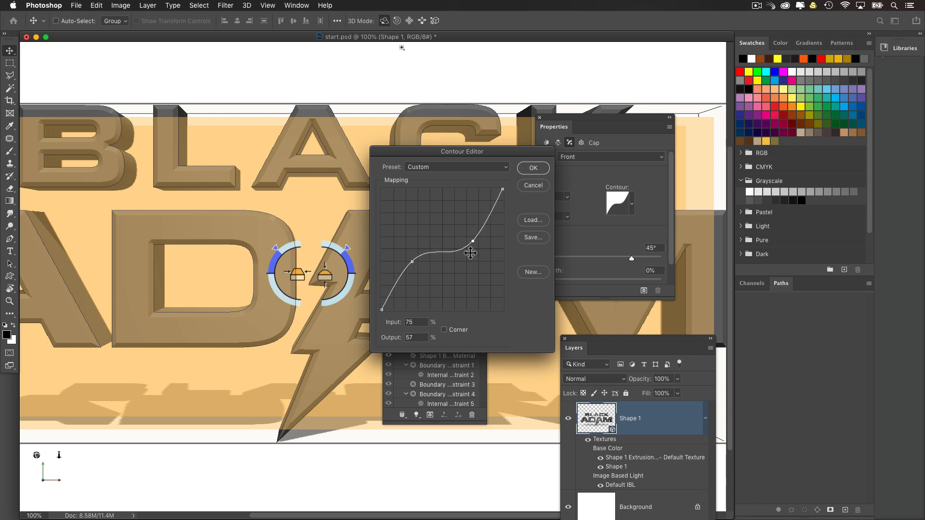
click(444, 330)
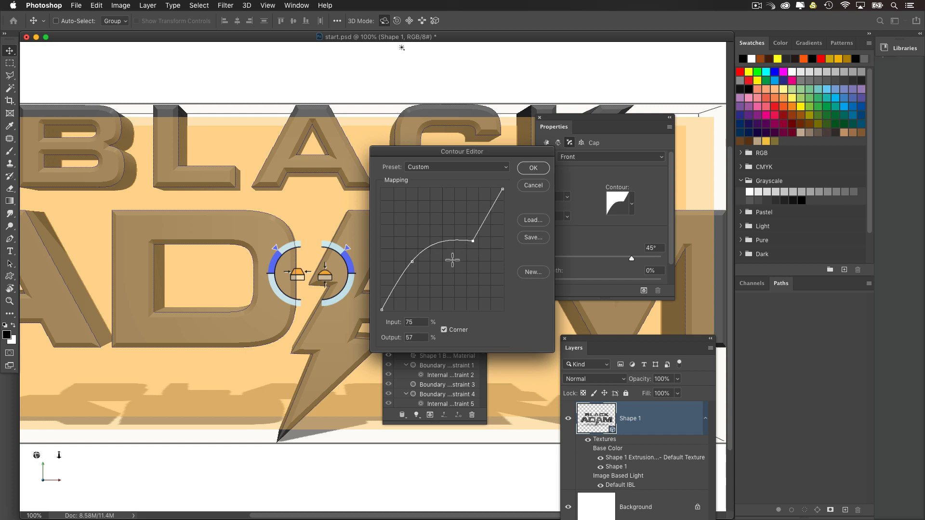
click(413, 262)
click(449, 331)
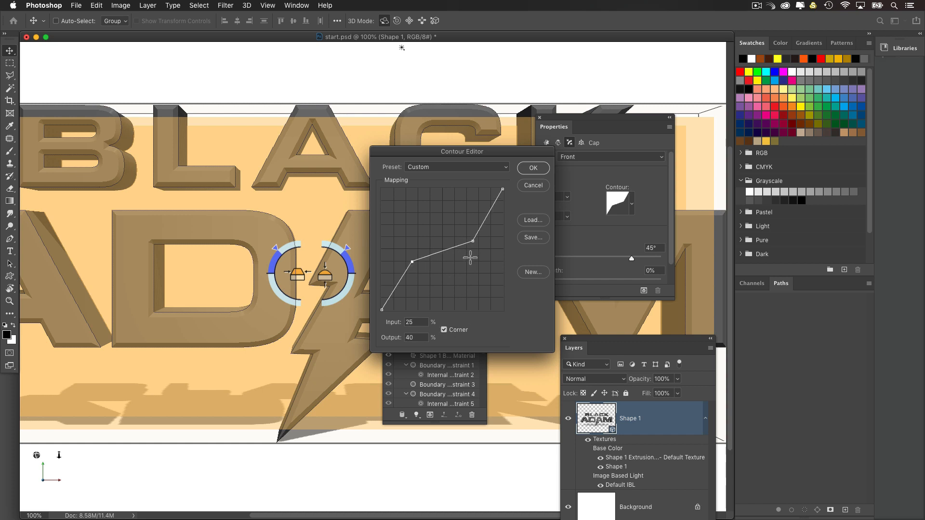
drag(474, 241, 475, 253)
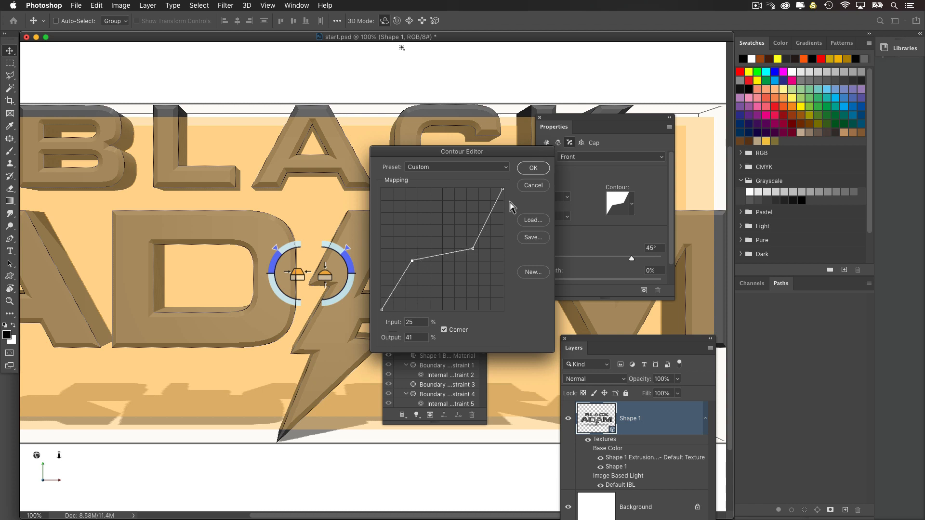
click(533, 168)
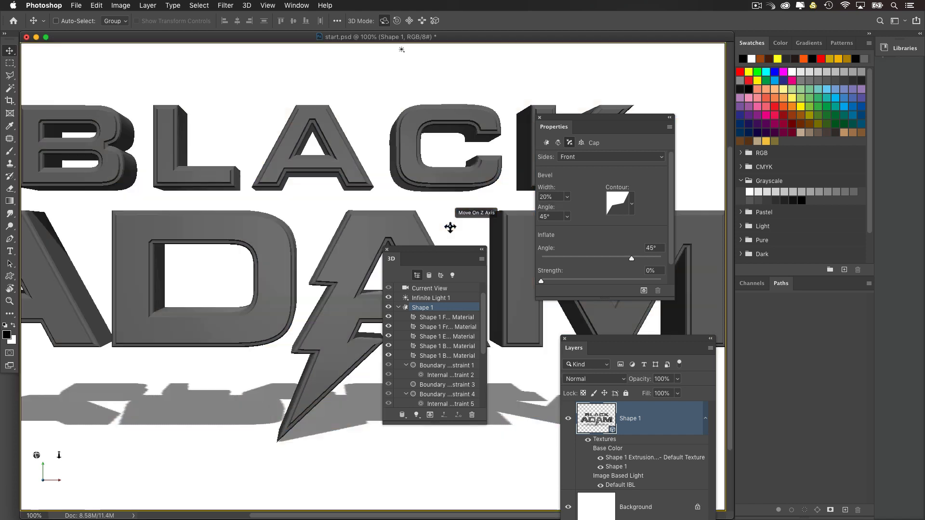
Step: Switch to the scene's current view and move the 3D panel off the lightning bolt to inspect the bevelled logo
click(403, 287)
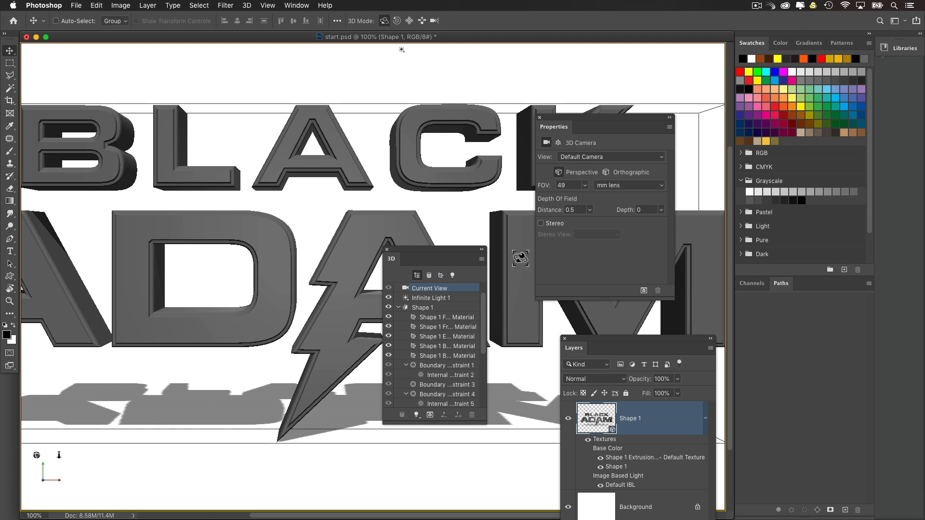
click(449, 310)
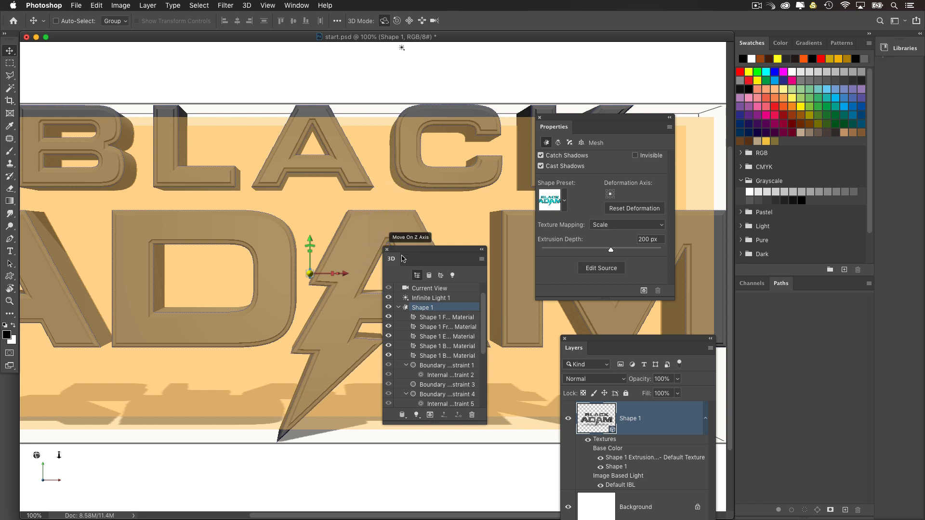
drag(411, 250, 408, 252)
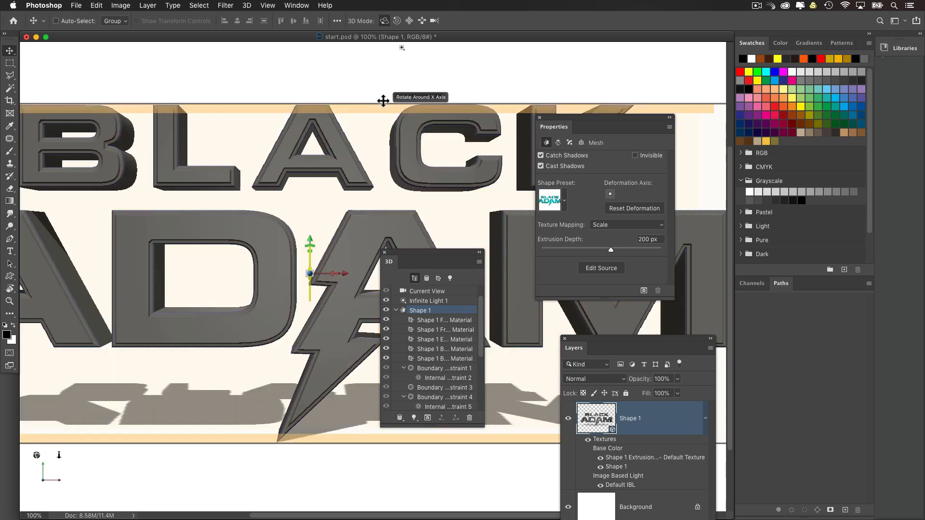
click(382, 98)
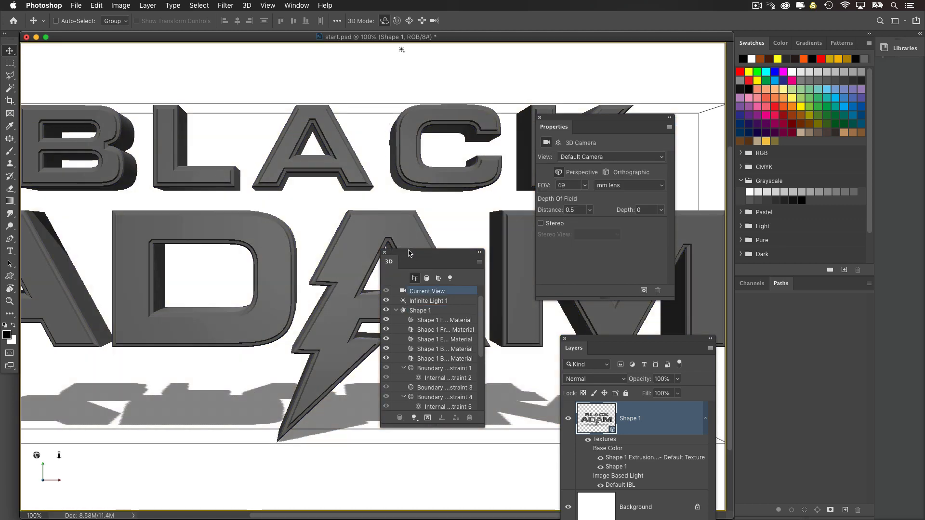
drag(406, 254, 457, 277)
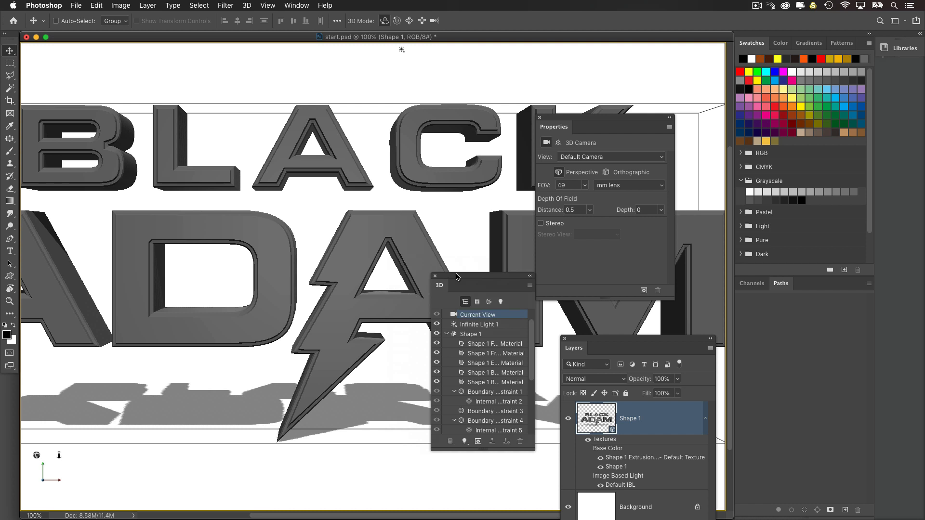
Step: Zoom out to show the whole logo at 66.67% and rearrange the Properties, 3D and Layers panels around it
key(super+minus)
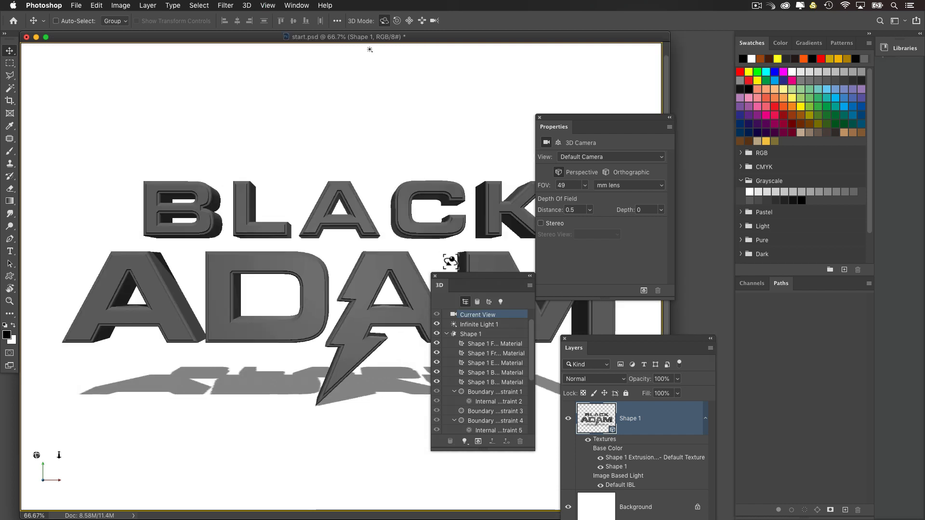
drag(552, 122, 579, 137)
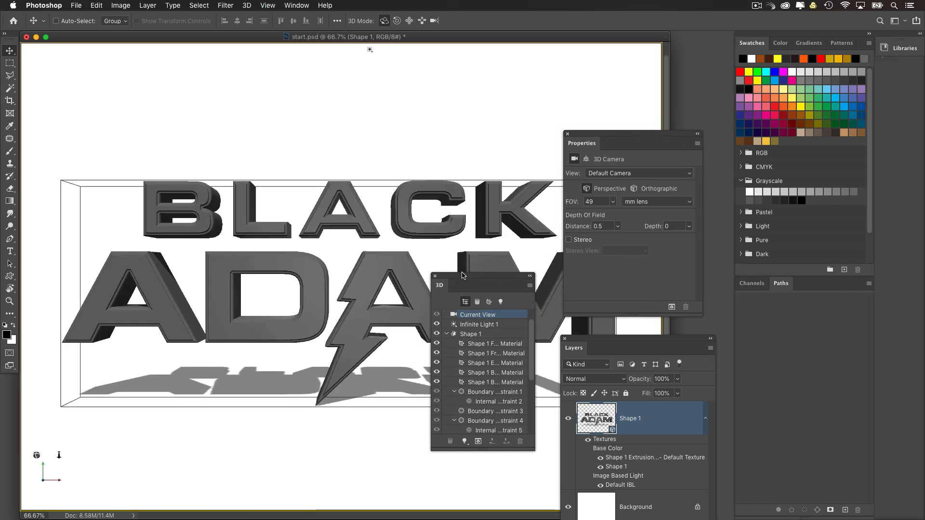
drag(460, 279, 444, 306)
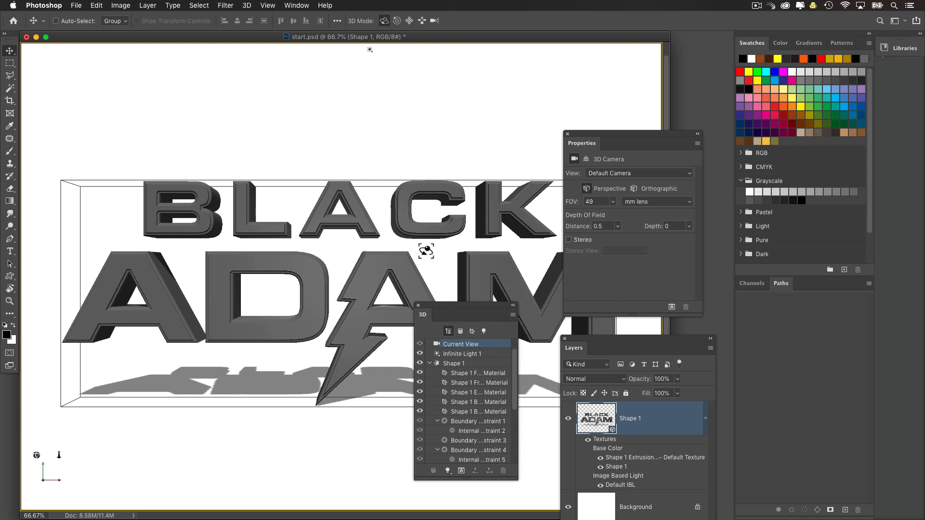
click(248, 5)
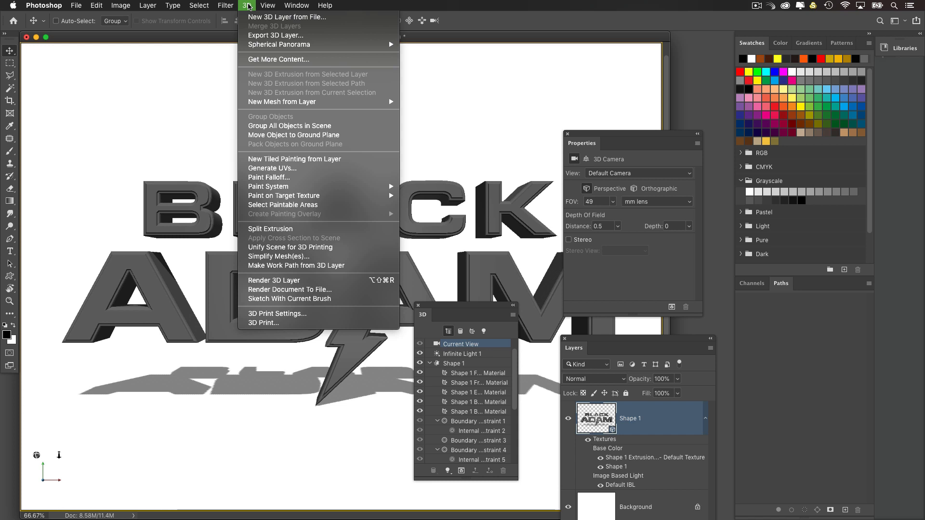
click(573, 337)
drag(574, 337, 508, 191)
Step: Export the Shape 1 3D layer in Wavefront|OBJ format with an X dimension of 1200 pixels, keeping original texture formats
click(246, 4)
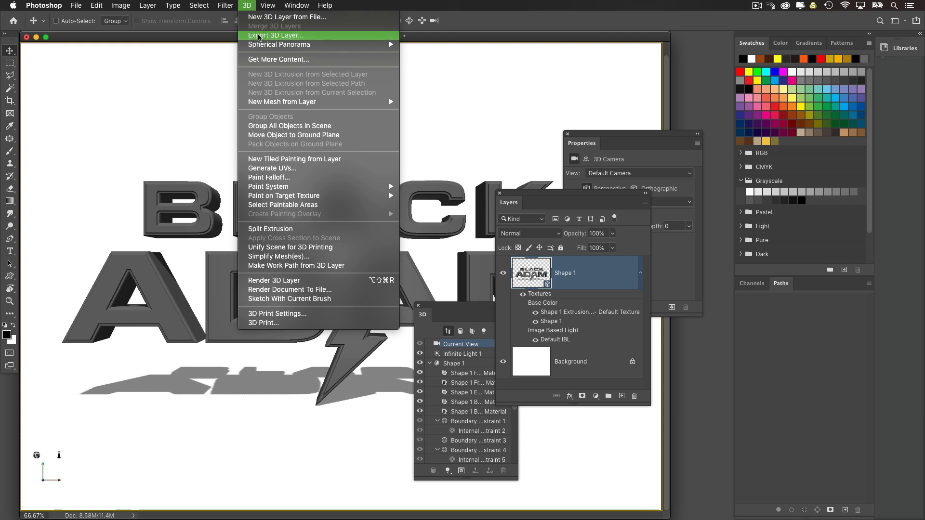
click(299, 37)
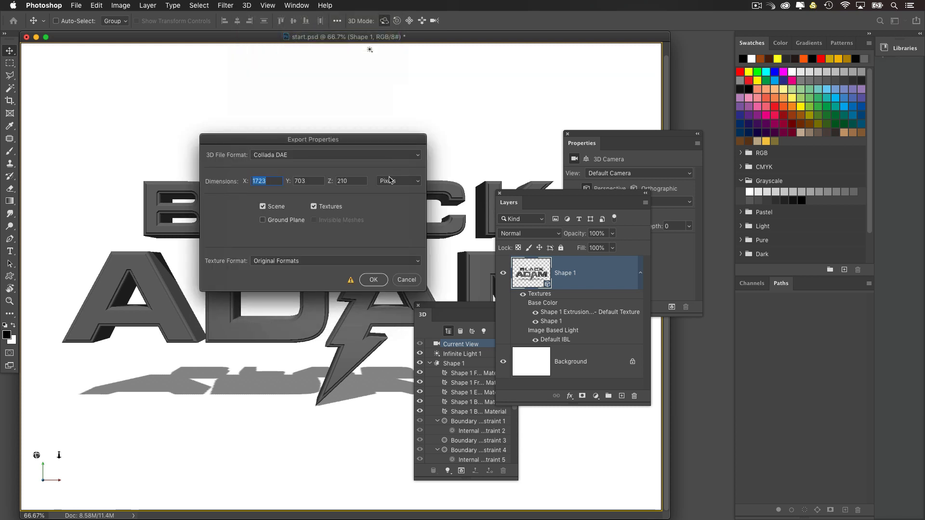
click(278, 155)
click(303, 187)
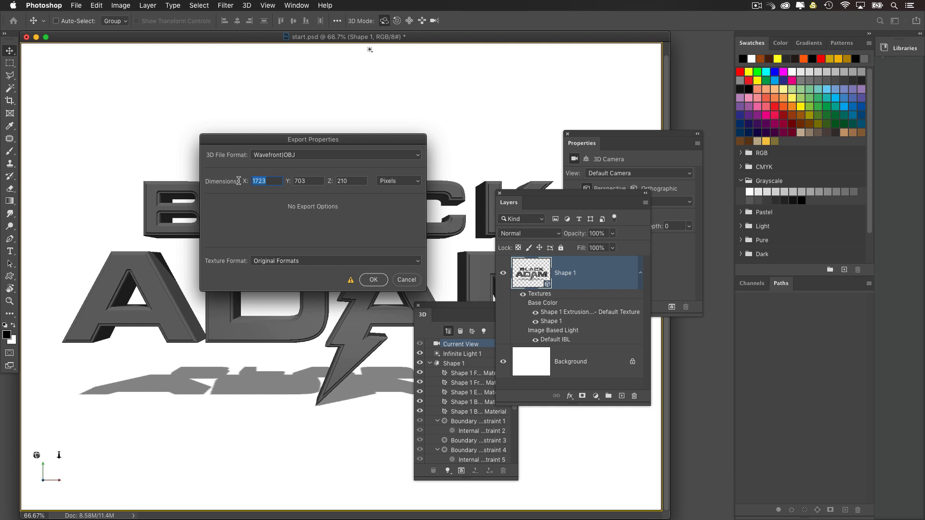
text(1200)
click(373, 280)
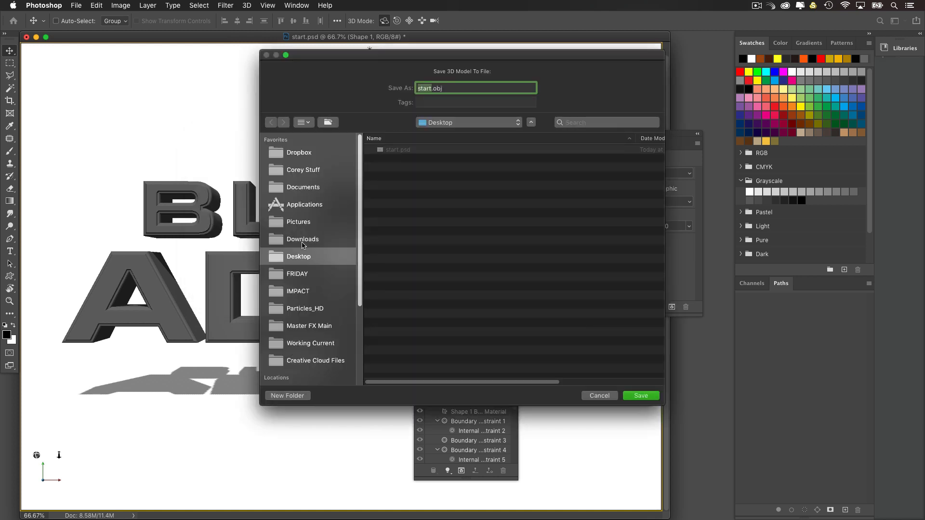
Step: Create a folder named black_adam_main on the Desktop and save the model there as start.obj
click(287, 395)
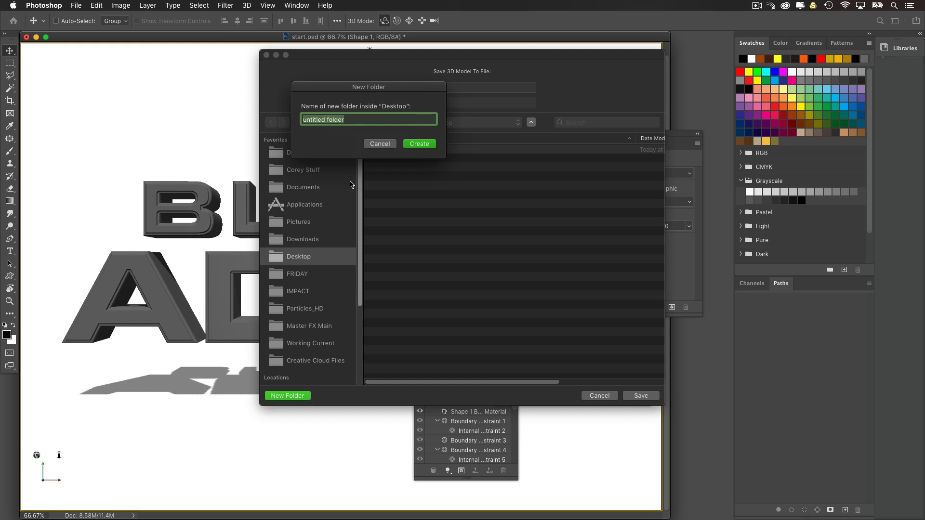
text(black_adam_main)
key(Return)
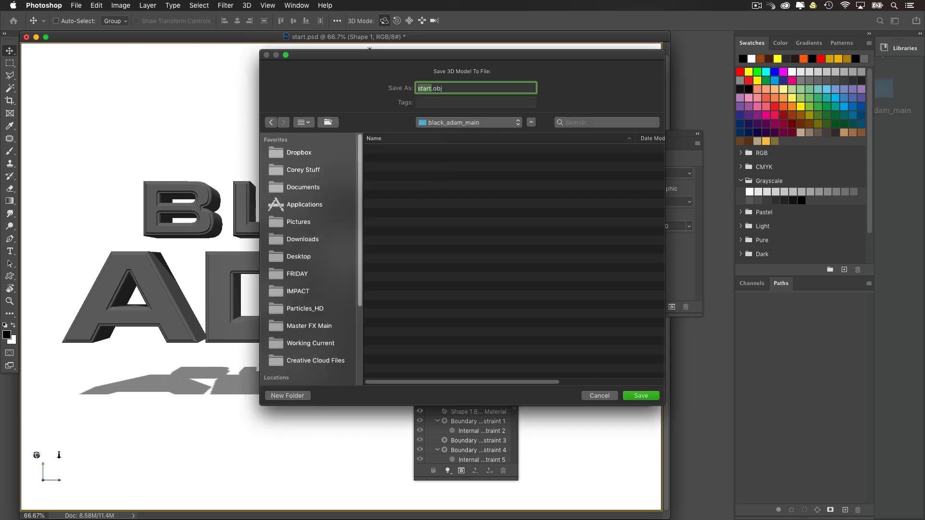
click(636, 396)
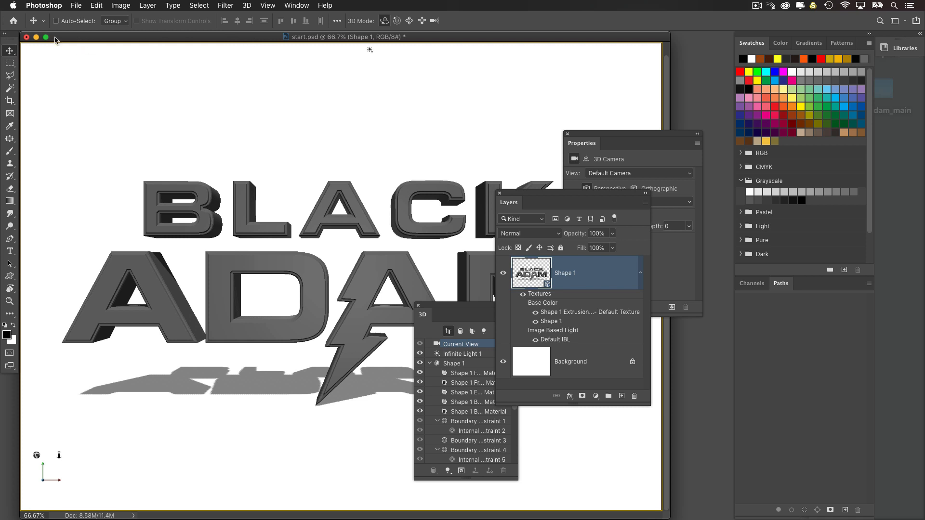
Step: Switch to Finder, open the black_adam_main folder and preview the exported start.obj model from another angle
click(26, 37)
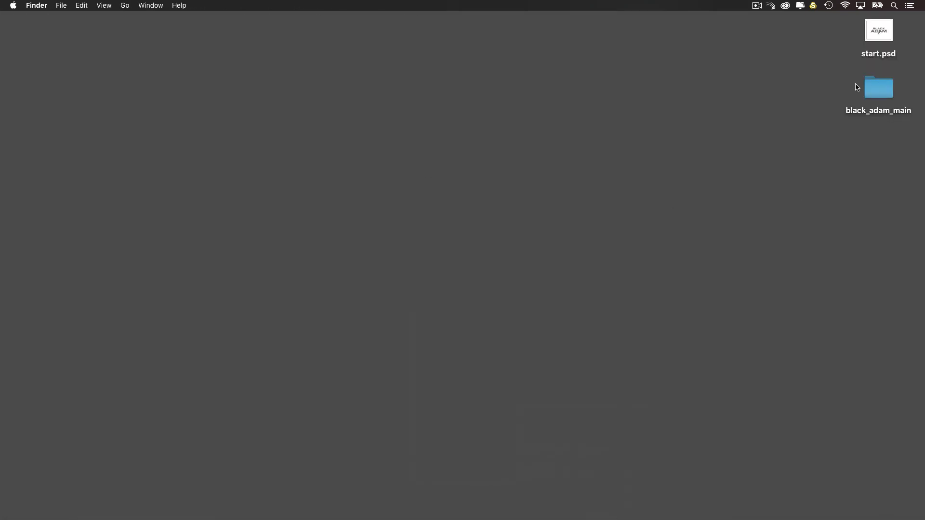
double_click(864, 85)
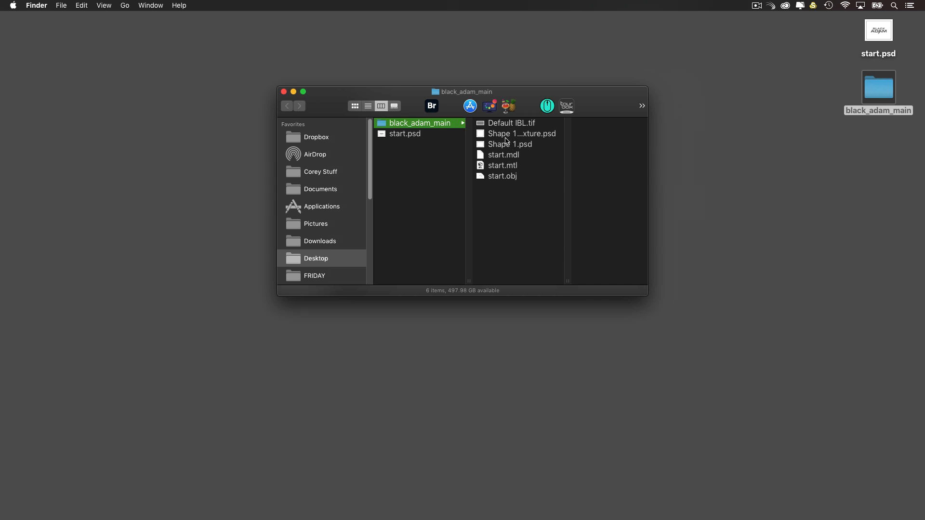
click(507, 176)
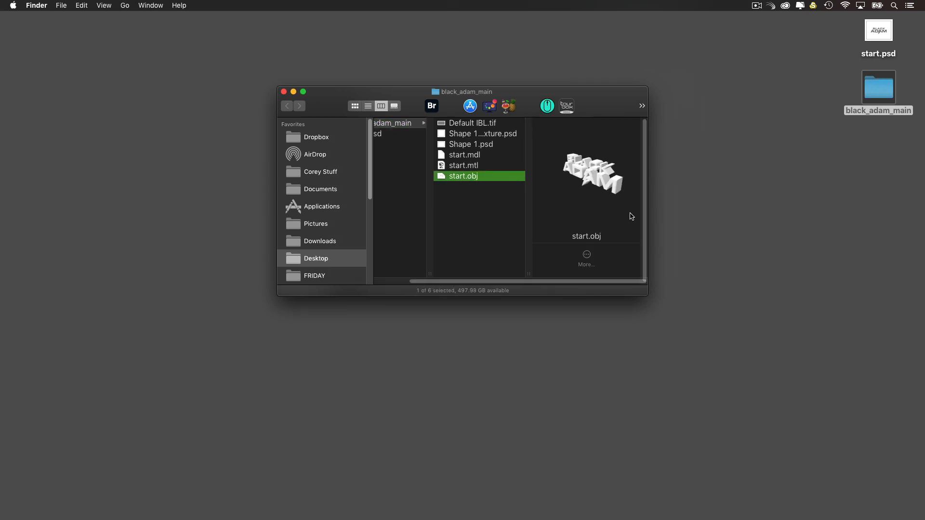
key(space)
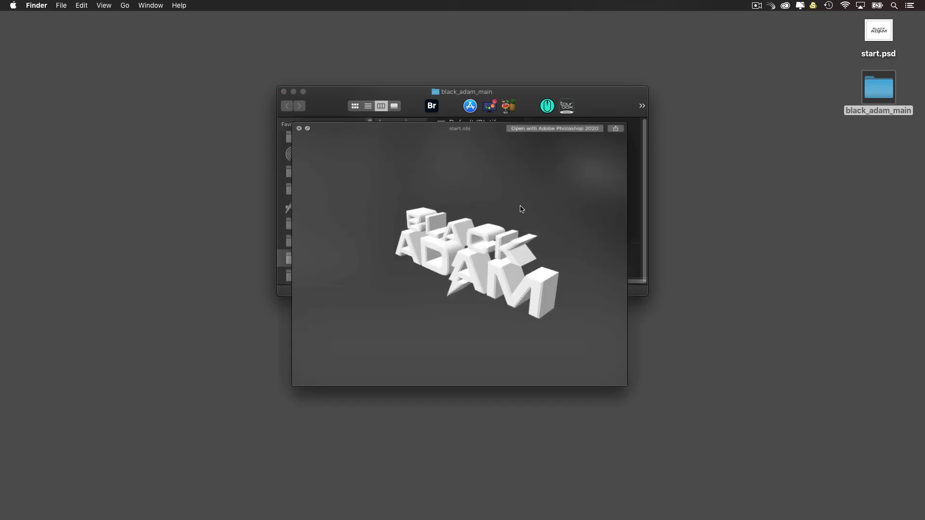
drag(493, 239, 506, 266)
key(space)
key(Left)
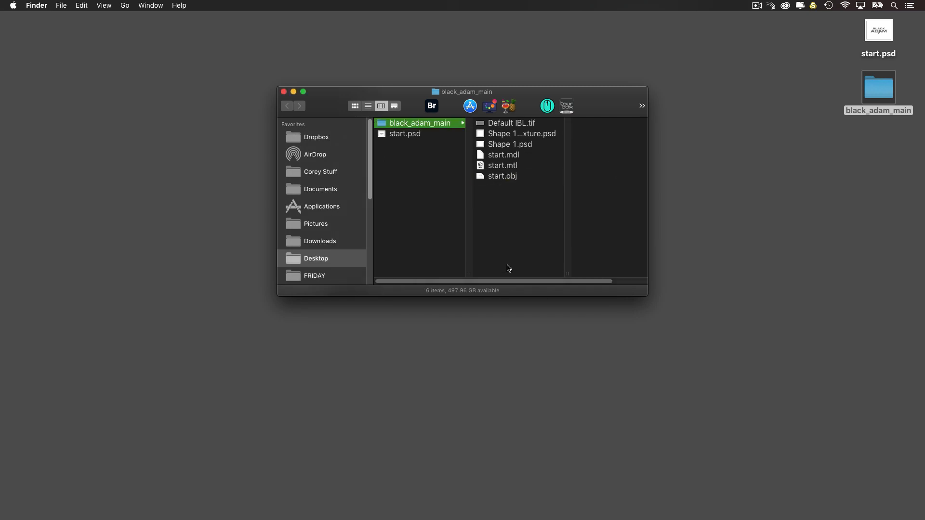
key(super+w)
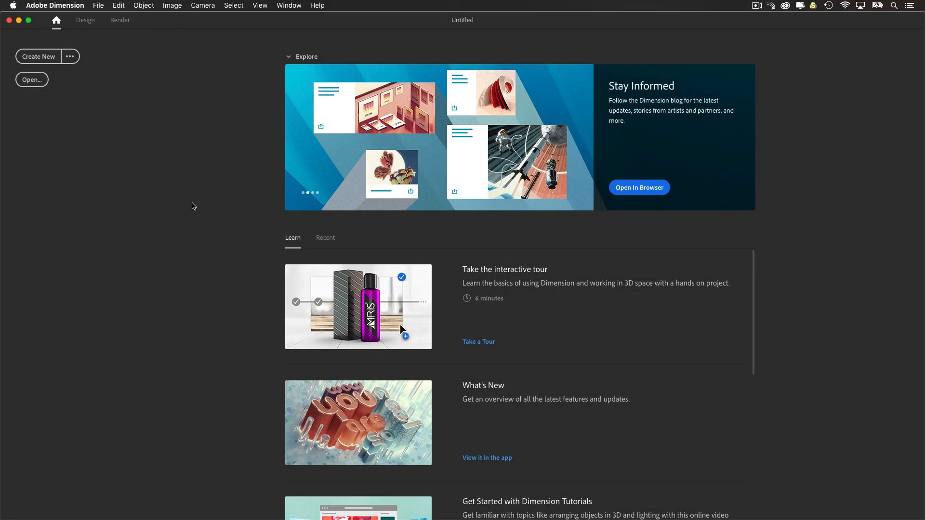
Step: Create a new scene in Adobe Dimension with a canvas height of 1,300 px and fit the canvas in view
click(38, 56)
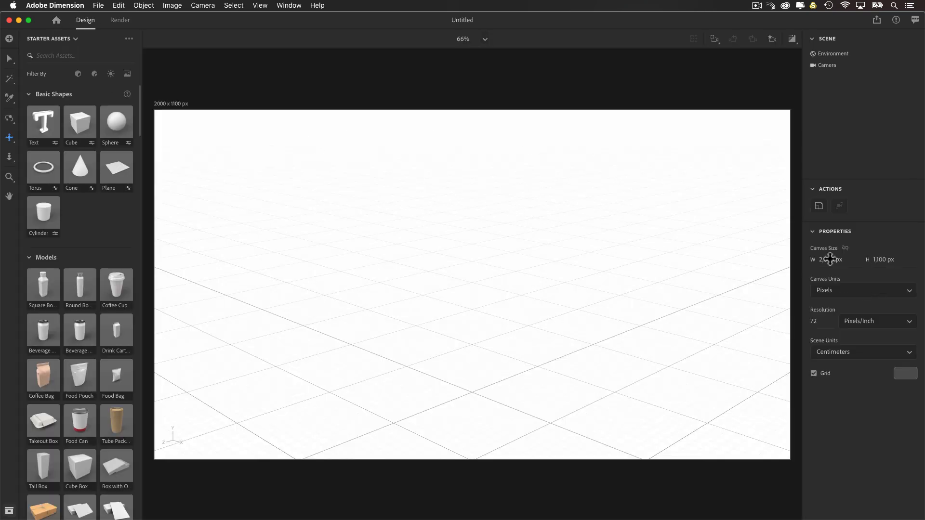
click(887, 260)
text(1,300)
key(Return)
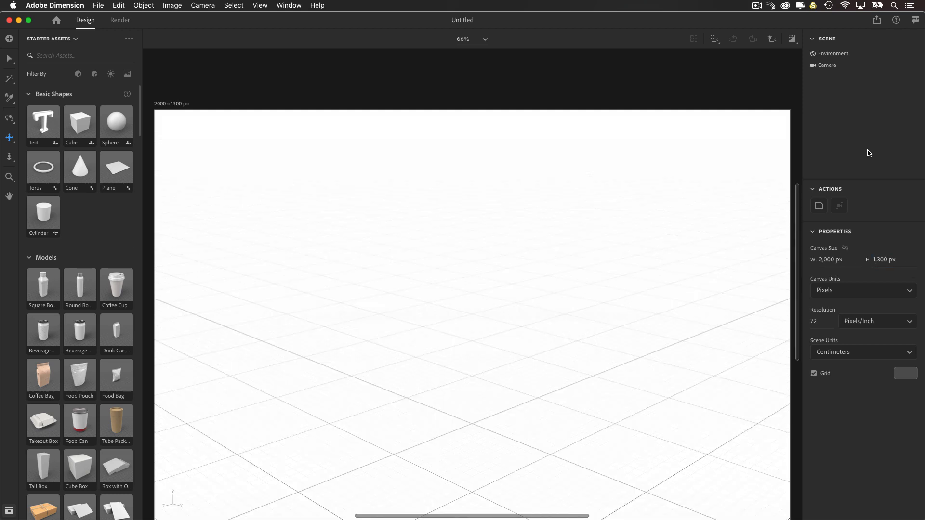
click(716, 41)
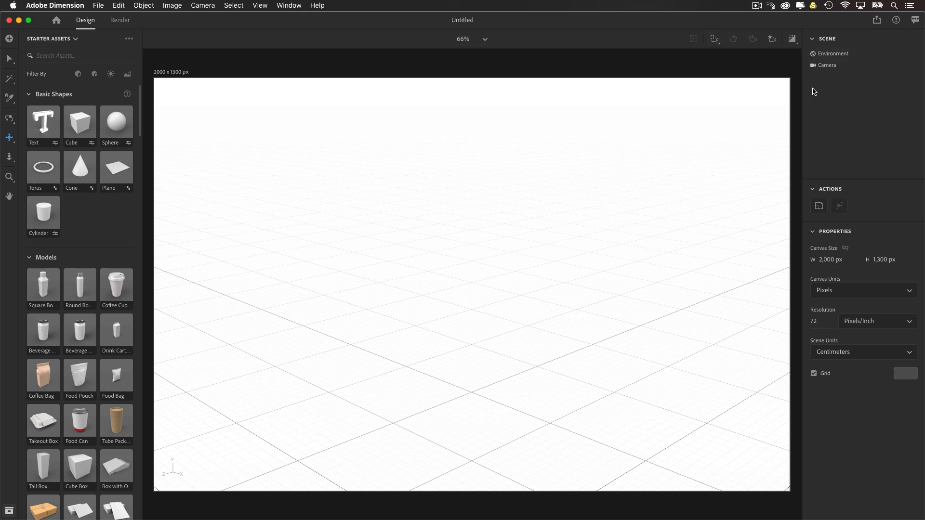
Step: Set the environment's background color to black (RGB 0, 0, 0)
click(830, 54)
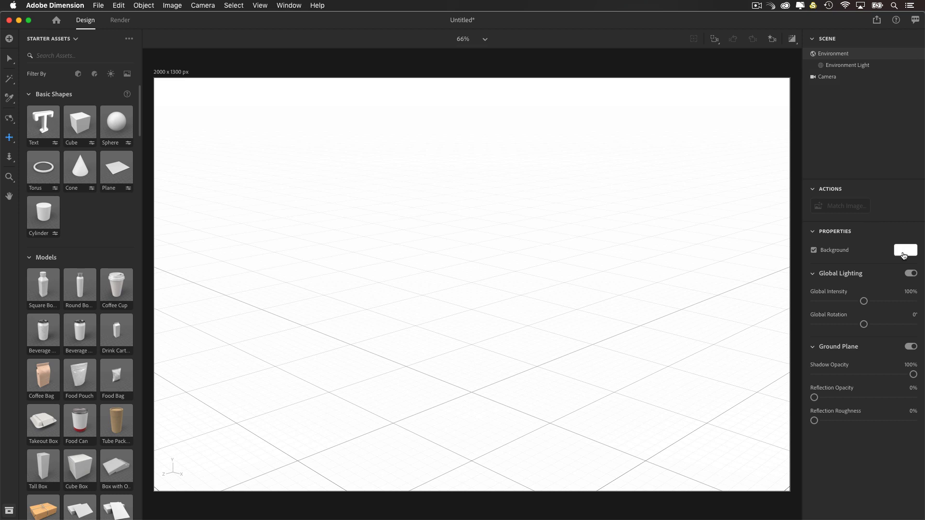
click(904, 251)
drag(773, 272, 755, 296)
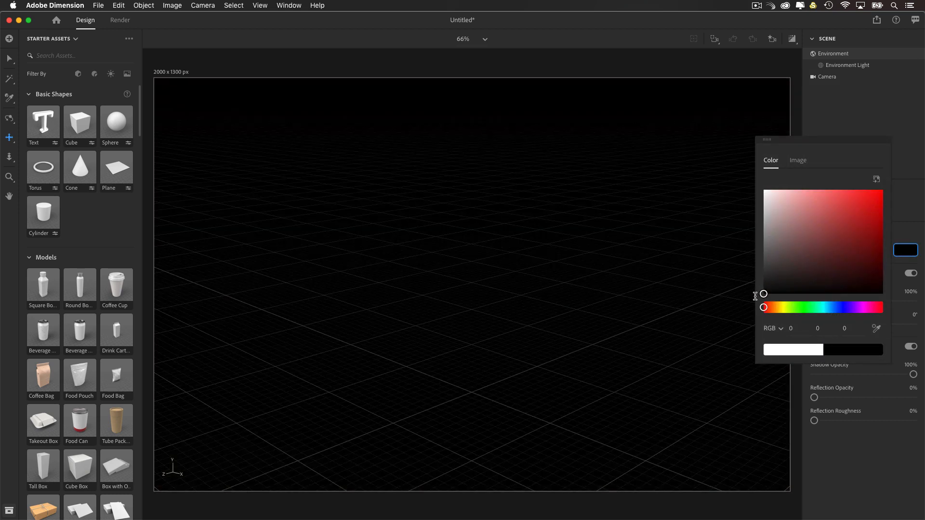
click(669, 210)
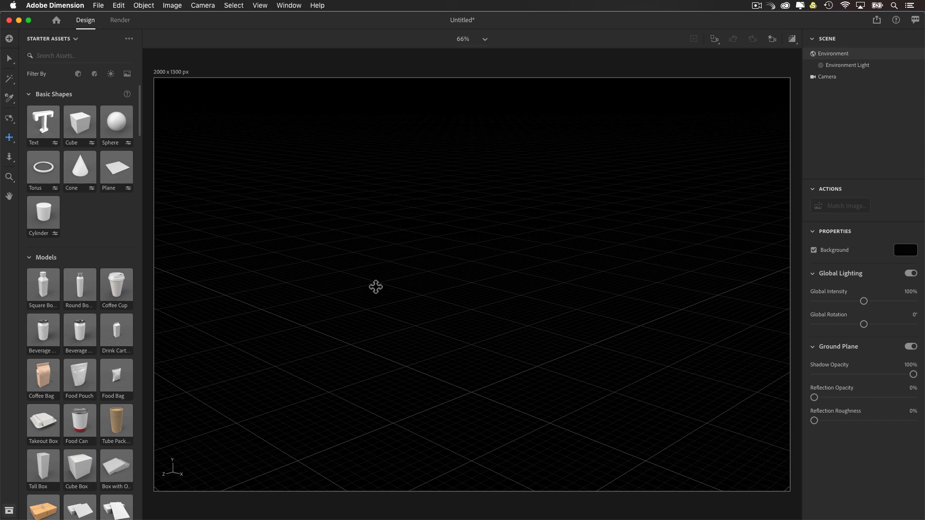
Step: Try orbiting, panning and dollying the camera around the empty ground grid, finishing on an angled view
key(1)
drag(381, 281, 419, 302)
key(2)
key(3)
drag(430, 270, 430, 275)
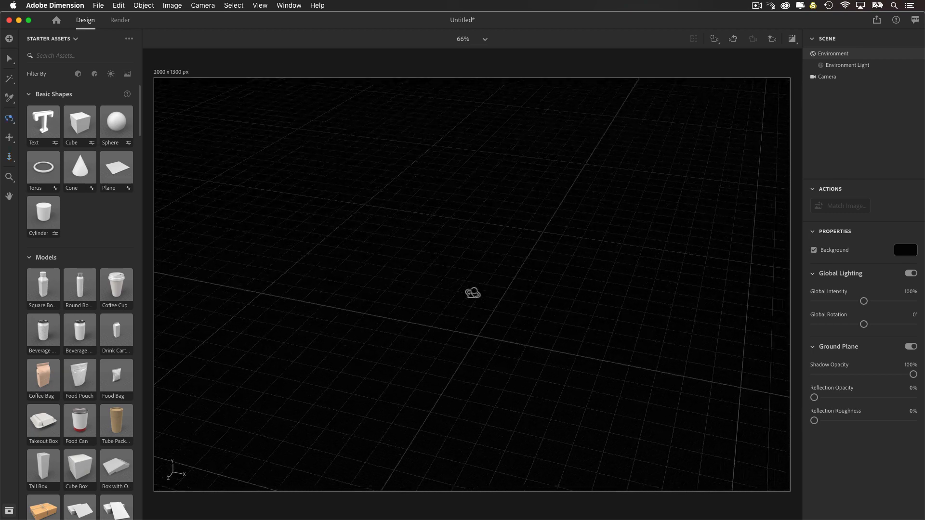
key(1)
mouse_move(461, 290)
mouse_down()
mouse_move(469, 297)
mouse_move(432, 275)
mouse_move(473, 295)
mouse_move(415, 308)
mouse_move(506, 299)
mouse_move(475, 310)
mouse_move(458, 293)
mouse_up()
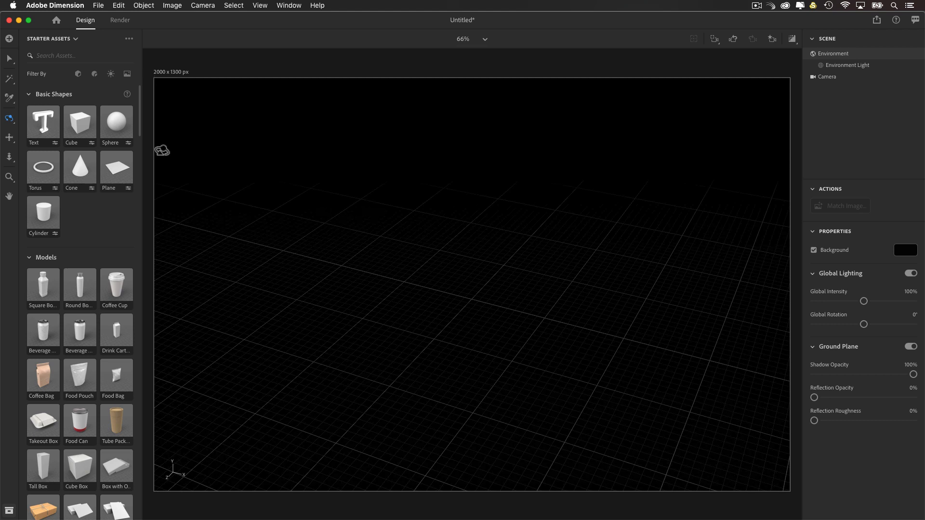
Step: Import start.obj from the Desktop's black_adam_main folder into the scene and frame the whole model in the camera view
click(93, 7)
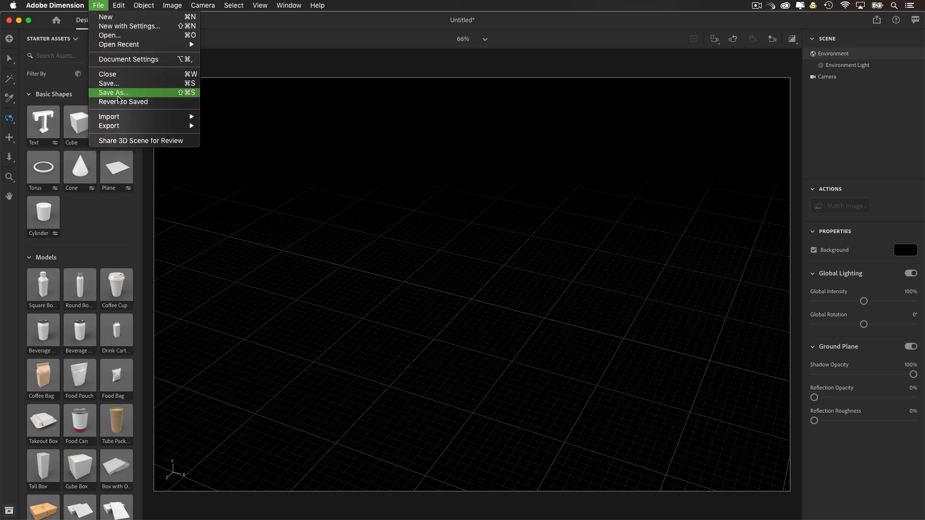
mouse_move(123, 118)
click(226, 117)
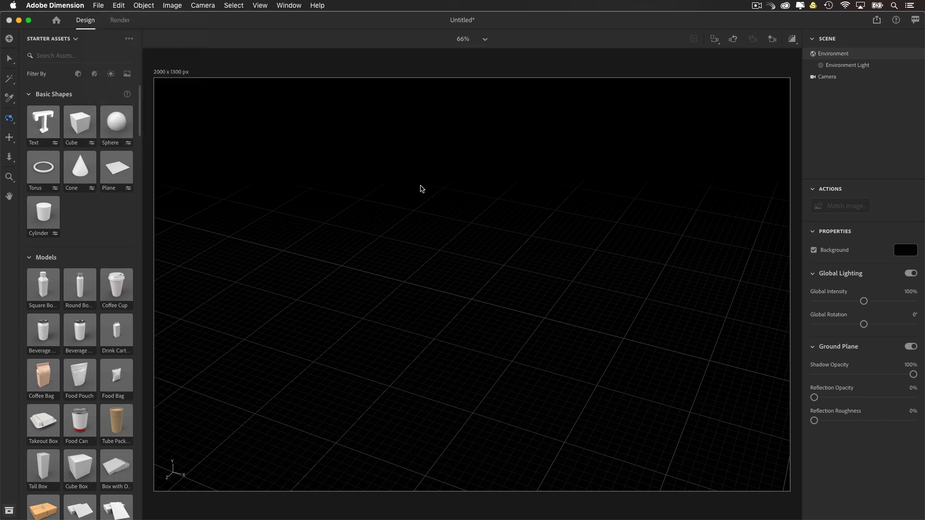
click(428, 22)
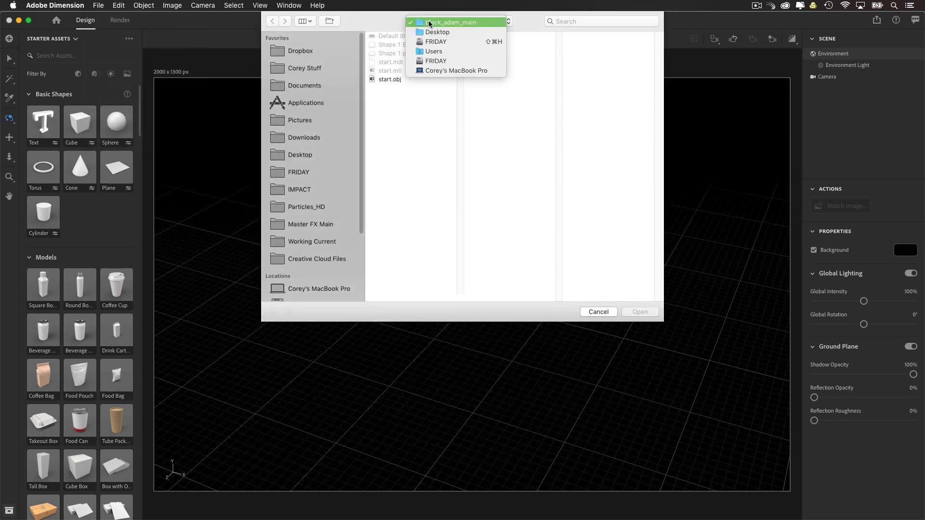
click(429, 31)
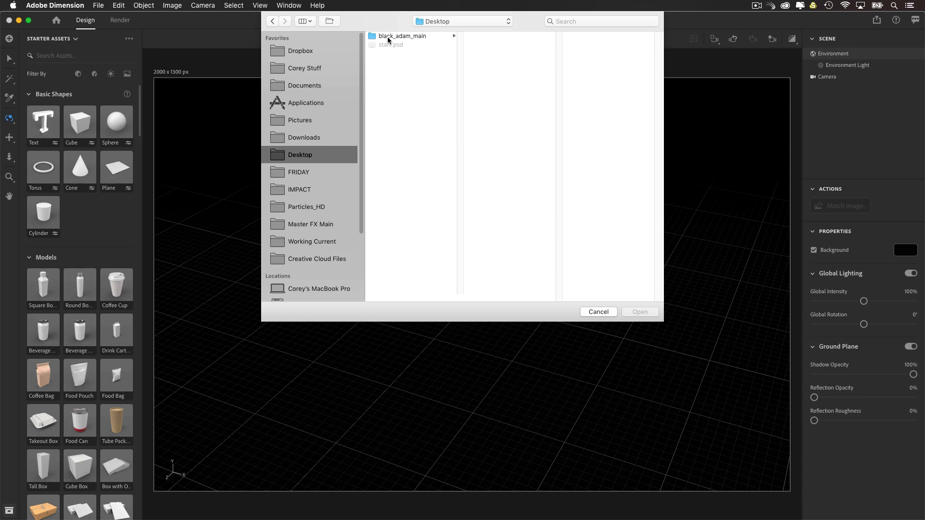
click(400, 37)
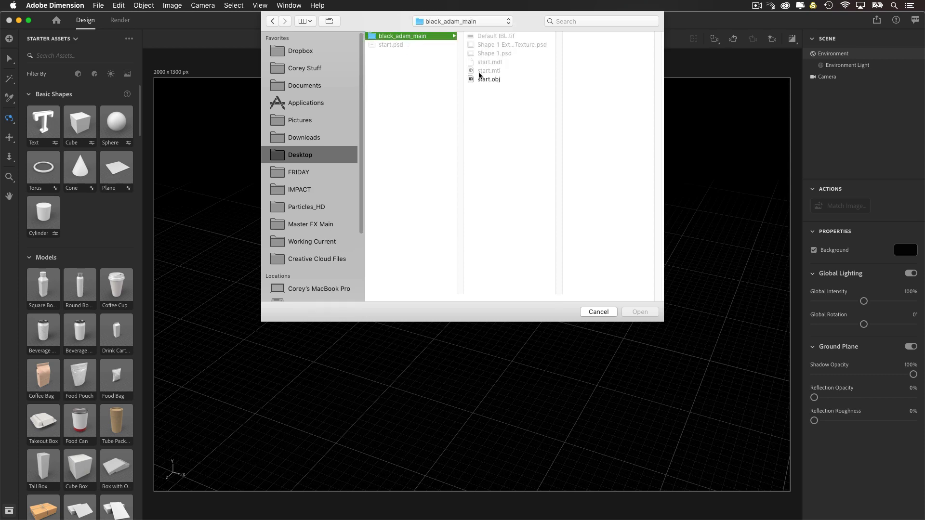
click(482, 80)
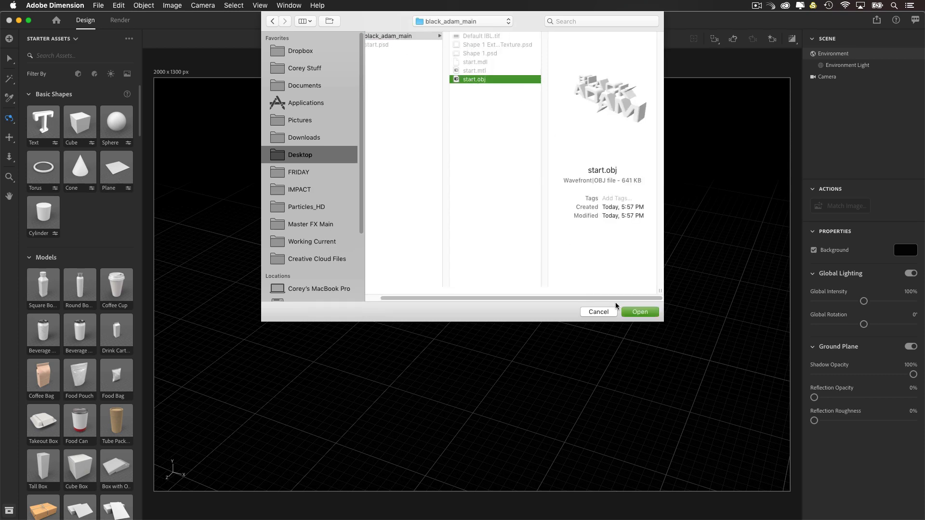
click(639, 312)
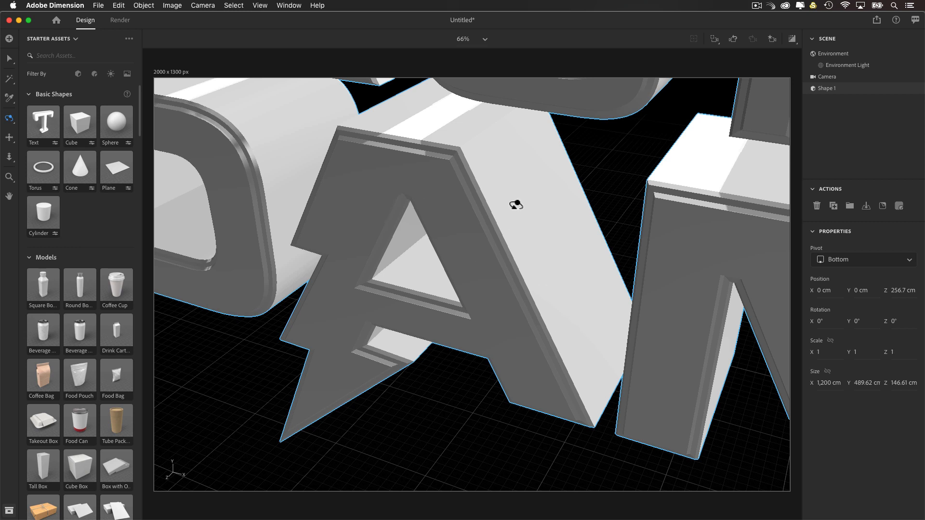
click(715, 41)
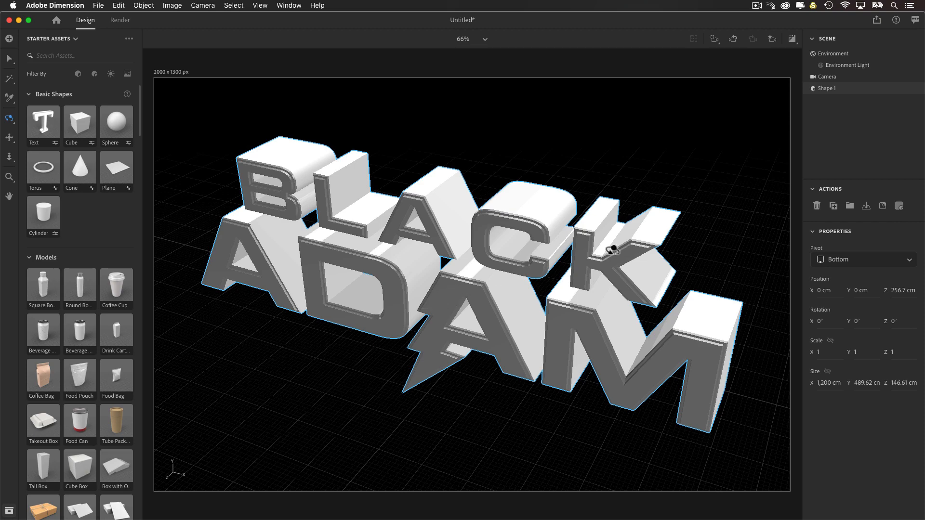
Step: Scale the title model to 0.6 on all axes and raise it above the ground to Y 350.6 cm
drag(524, 270, 455, 326)
key(v)
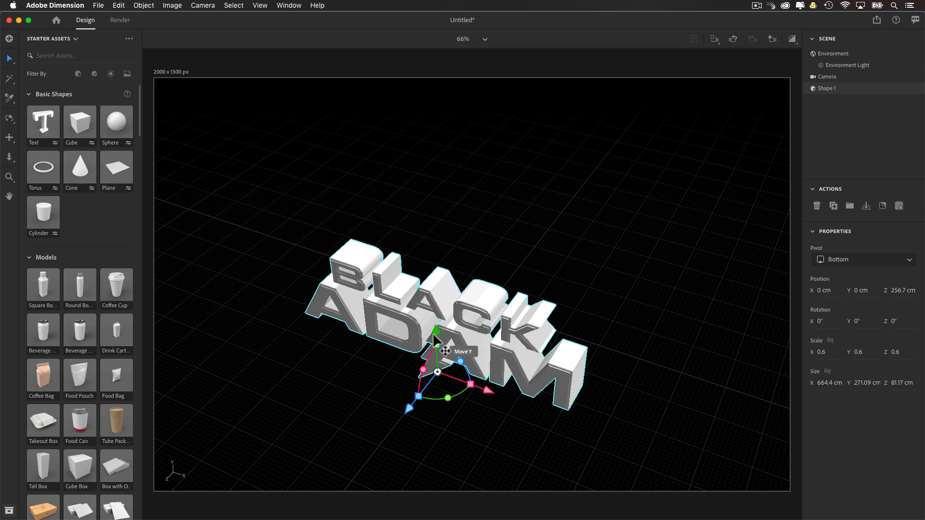
drag(435, 336, 445, 199)
right_drag(467, 244, 413, 459)
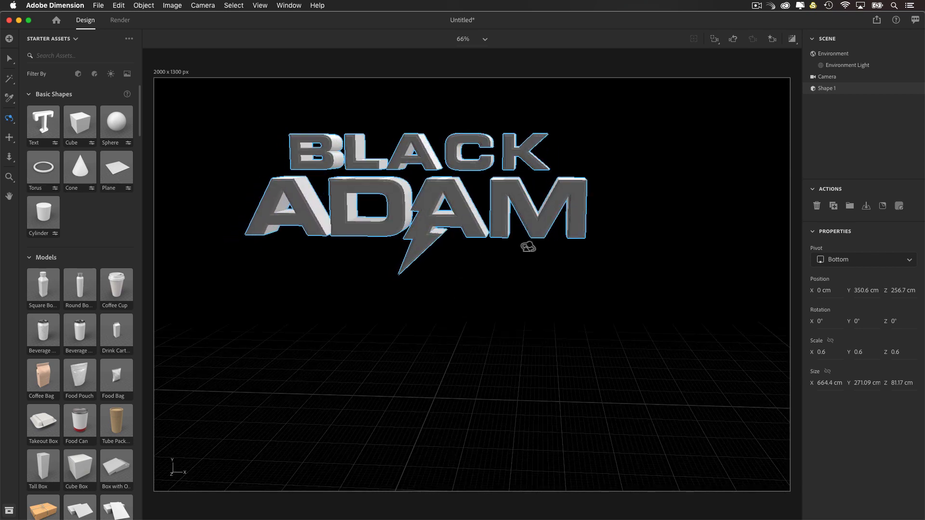
Step: Thin the title model's depth by setting its Z scale to 0.2
right_drag(496, 274, 479, 316)
scroll(479, 316, up, 5)
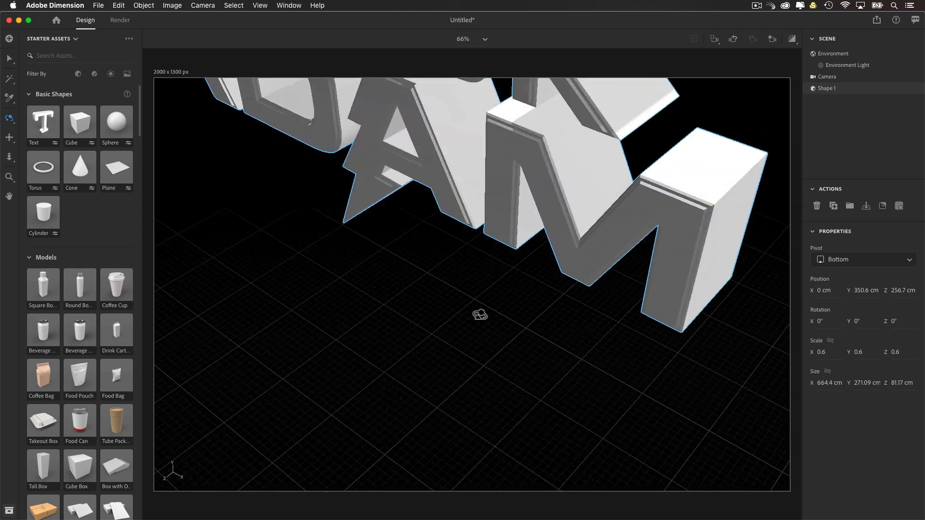
middle_drag(493, 281, 494, 413)
scroll(494, 413, down, 4)
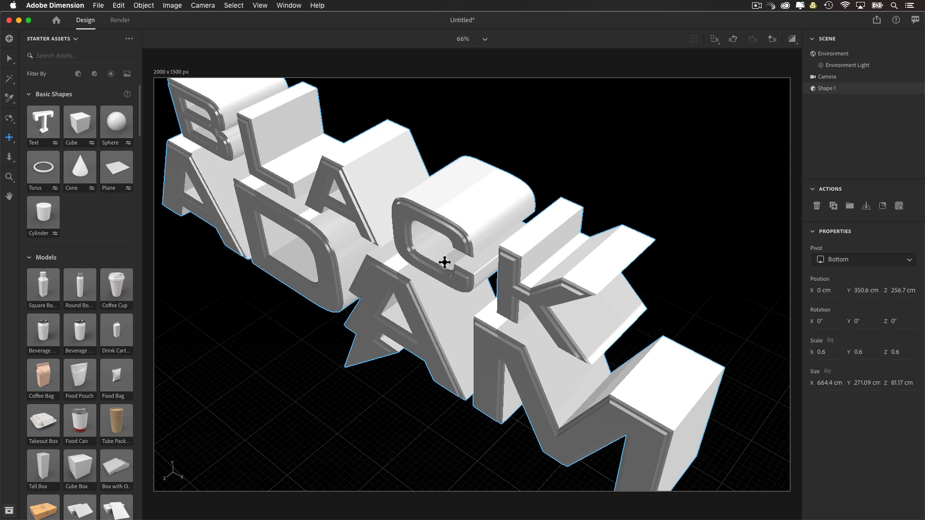
key(v)
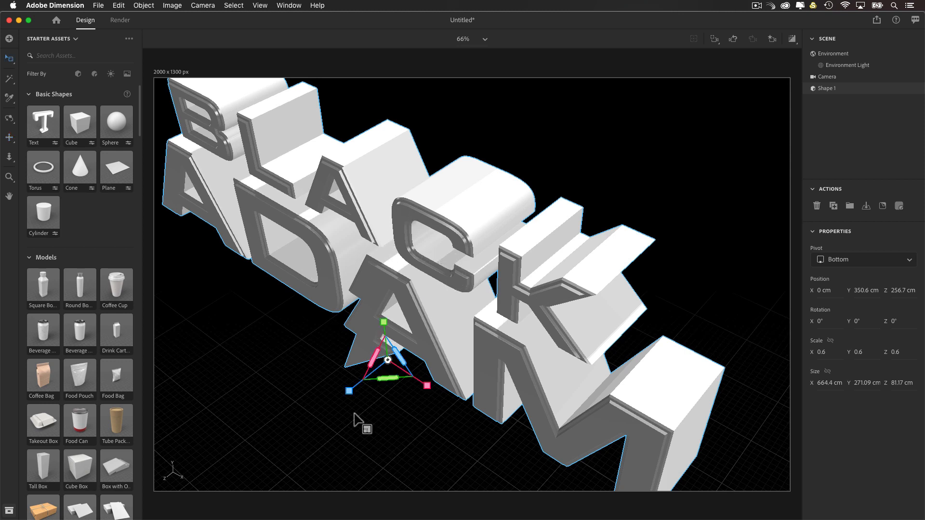
drag(349, 393, 421, 404)
key(1)
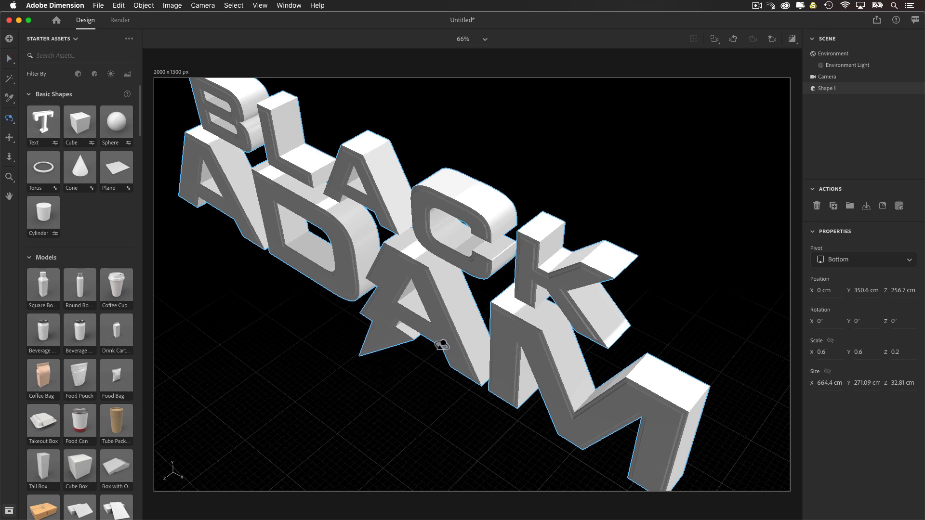
drag(438, 343, 504, 326)
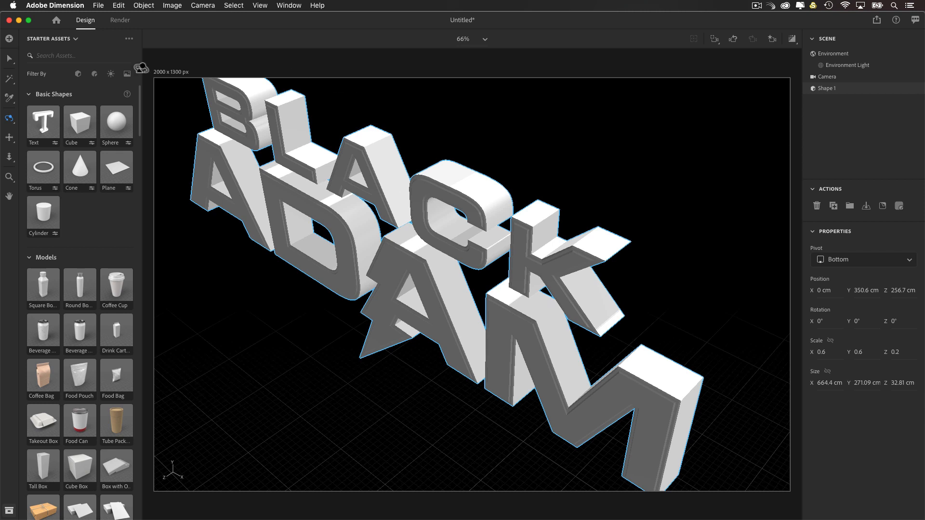
Step: Filter the starter assets to materials and examine the Adobe Standard and Substance materials on offer
click(71, 39)
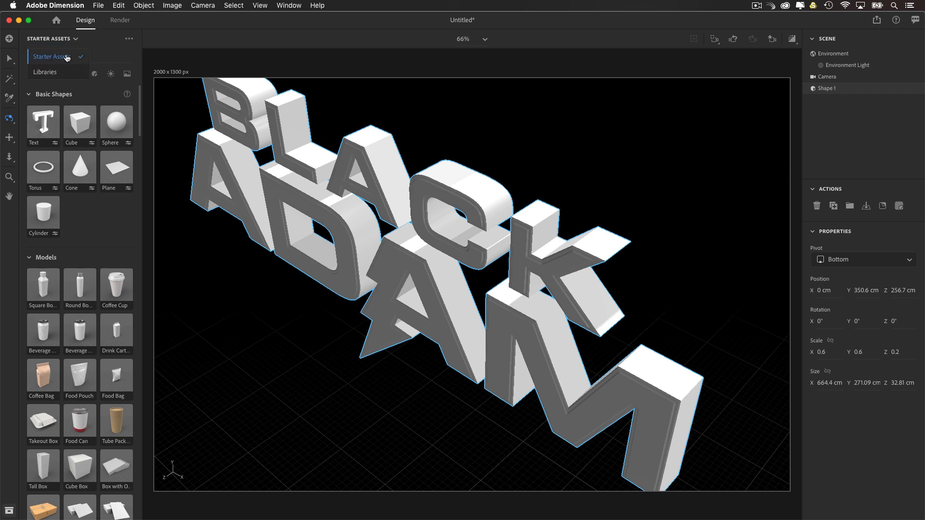
click(67, 57)
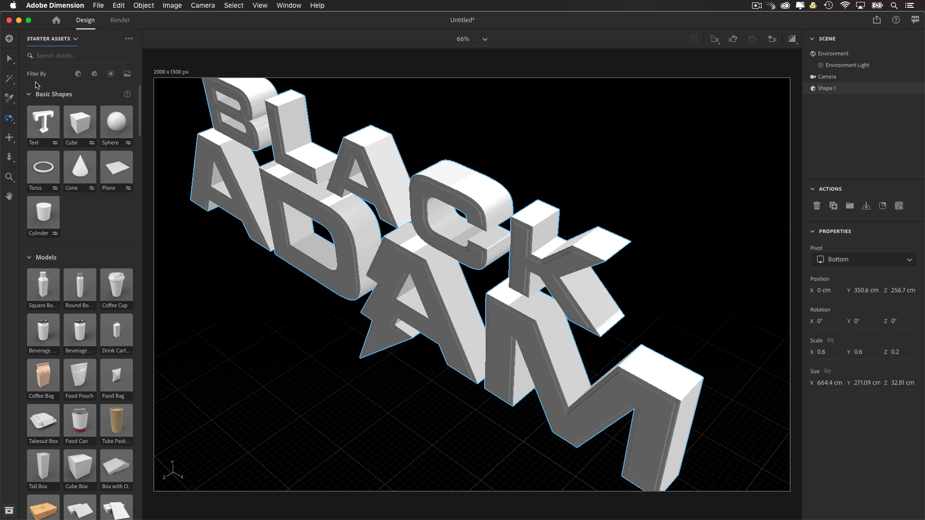
click(95, 75)
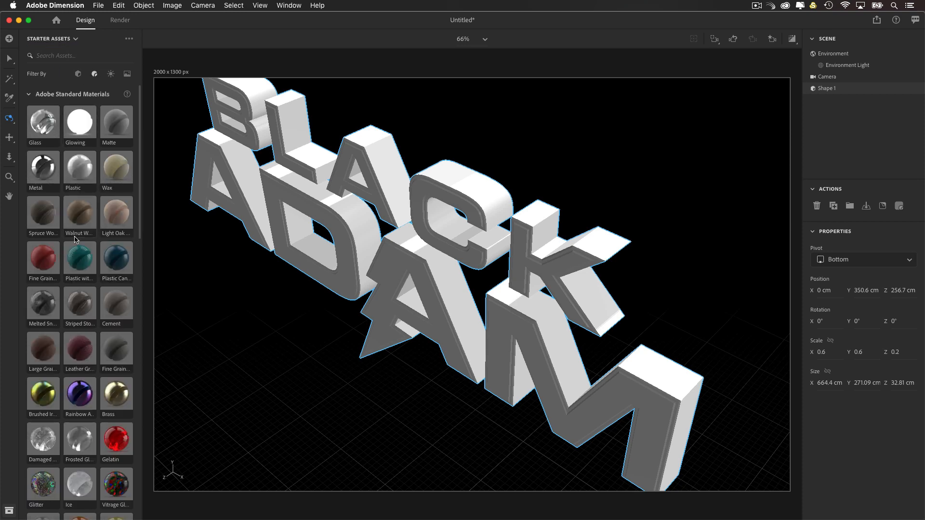
scroll(74, 239, down, 15)
scroll(75, 241, down, 5)
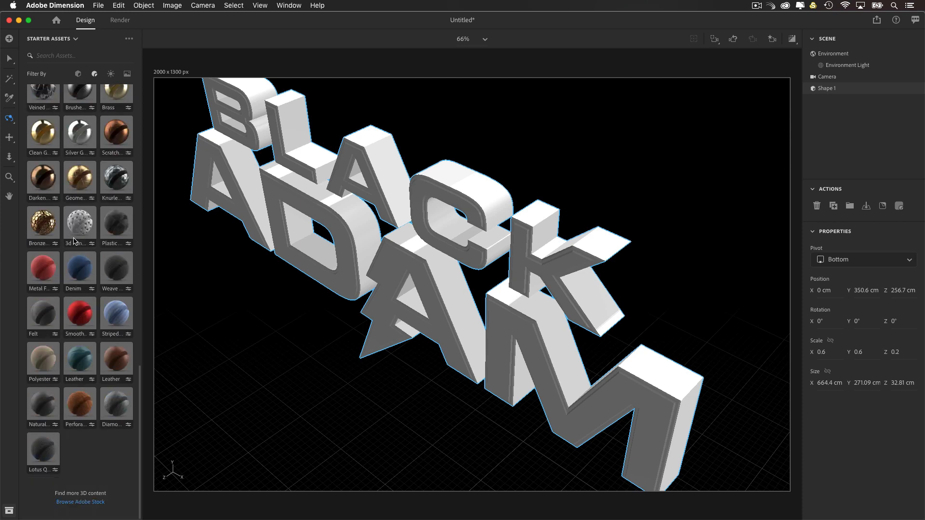
scroll(80, 252, up, 10)
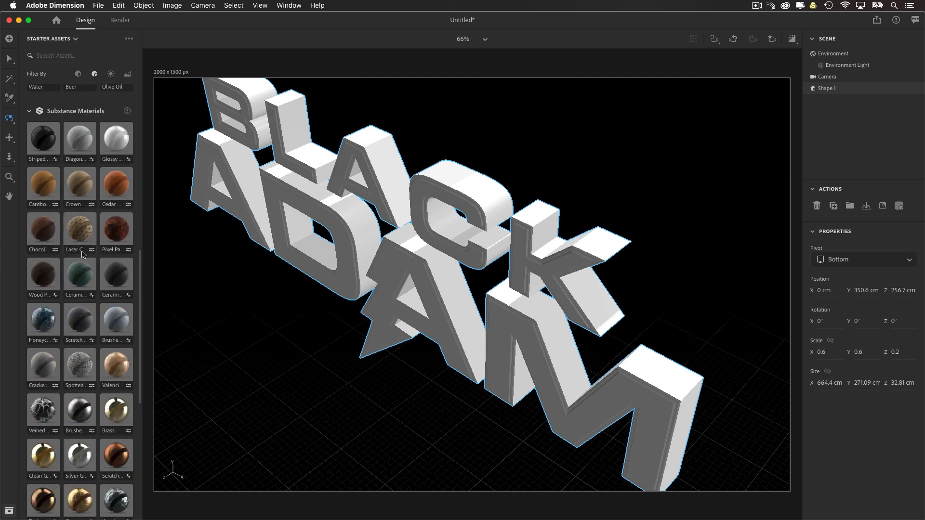
scroll(81, 254, up, 5)
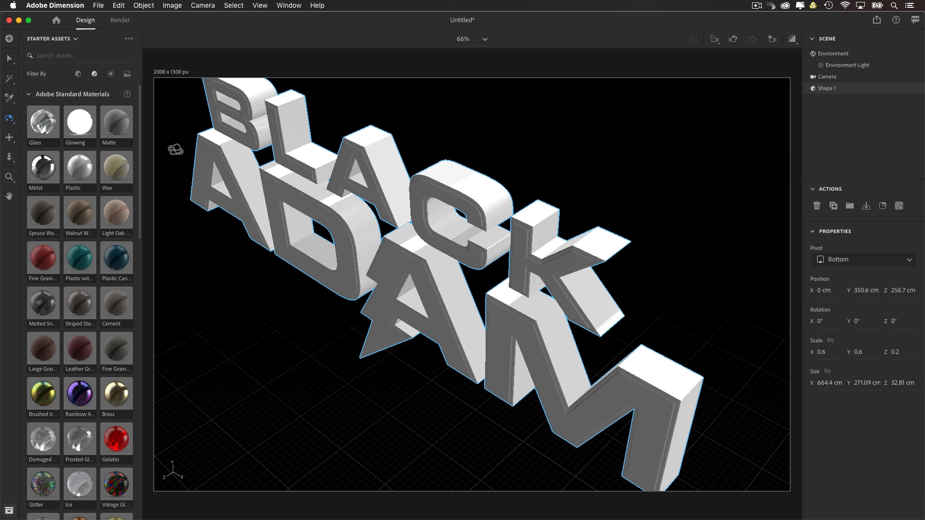
Step: Switch the assets to the 3D Stuff library and locate its Steel Battered material for the title
click(57, 42)
click(55, 73)
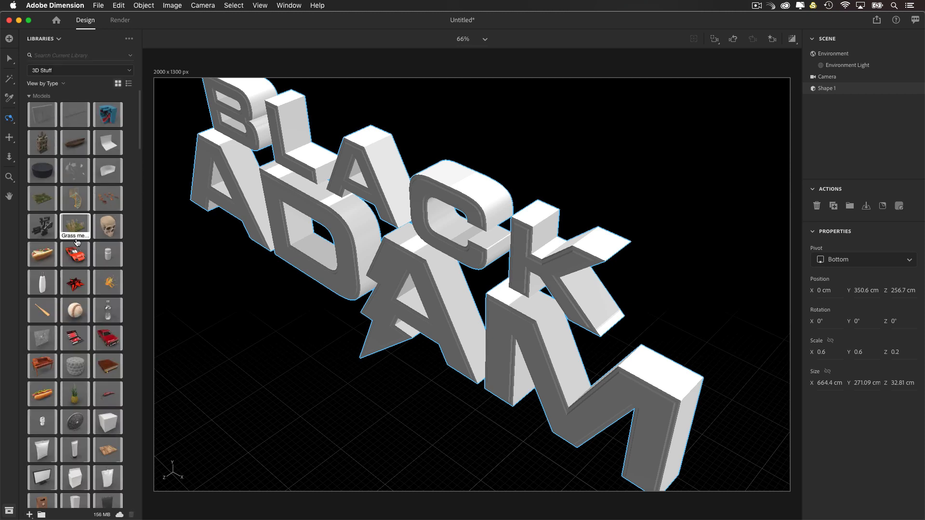
scroll(81, 208, down, 1)
scroll(81, 207, down, 10)
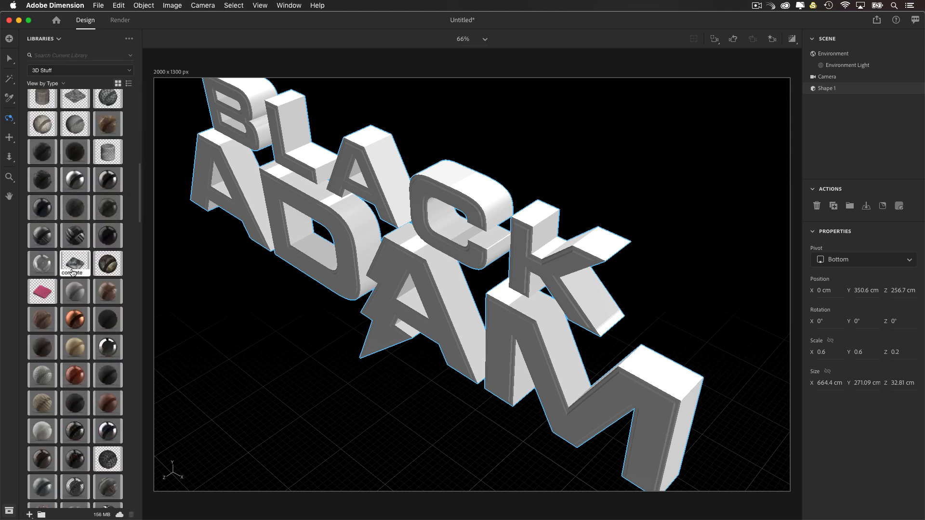
scroll(68, 340, down, 8)
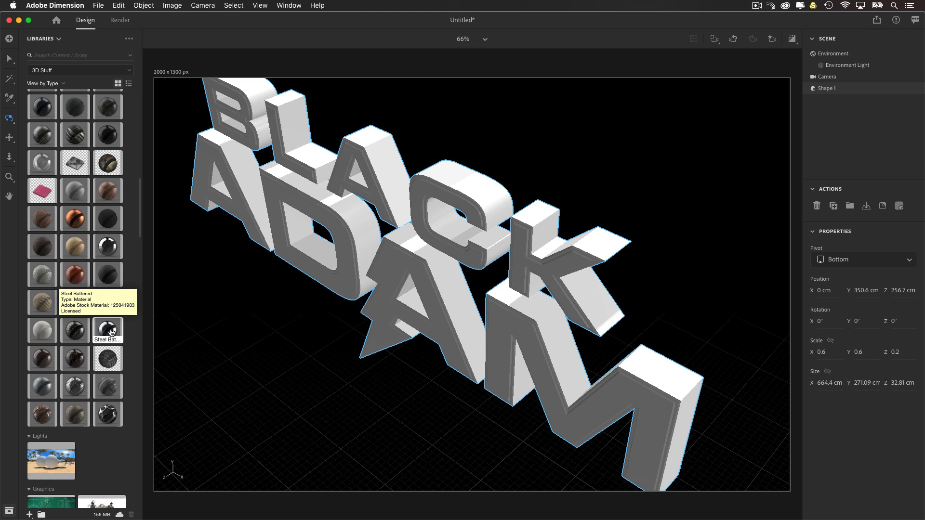
drag(110, 332, 385, 260)
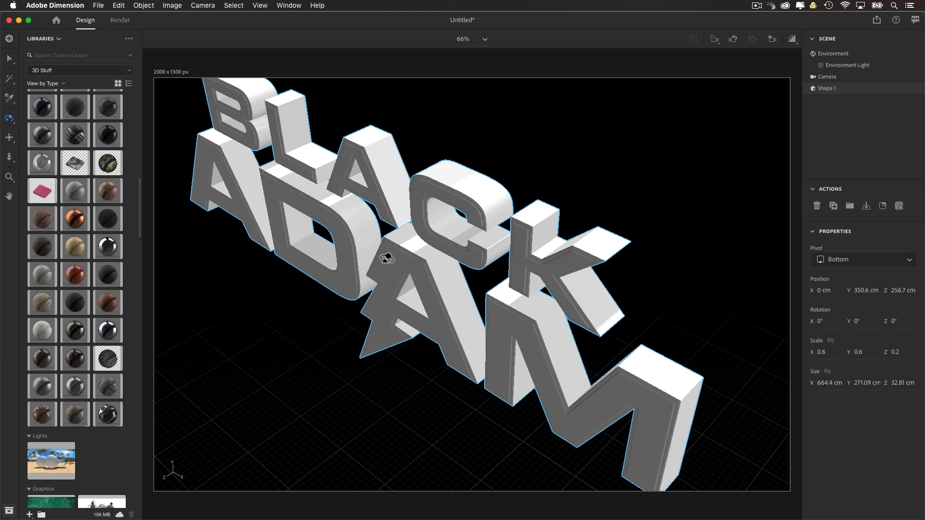
Step: Examine the separate material slots of Shape 1, then return to the scene's object list
drag(387, 259, 843, 93)
click(915, 89)
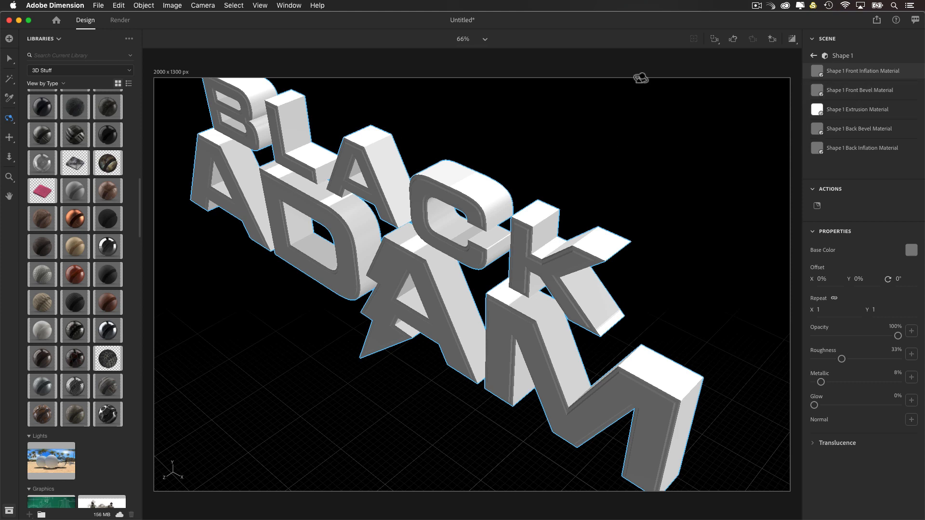
click(814, 55)
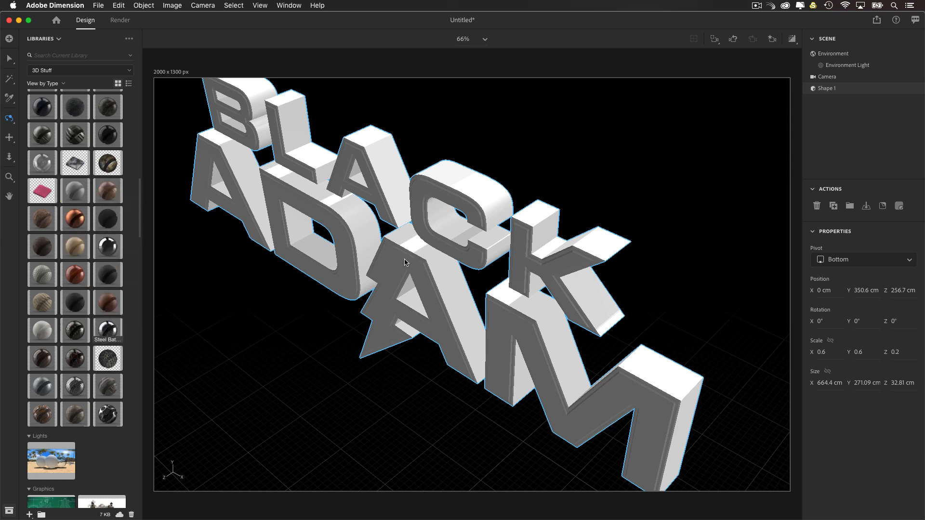
Step: Try Steel Battered on the whole title with a texture repeat of 2, then undo the material
drag(405, 262, 425, 260)
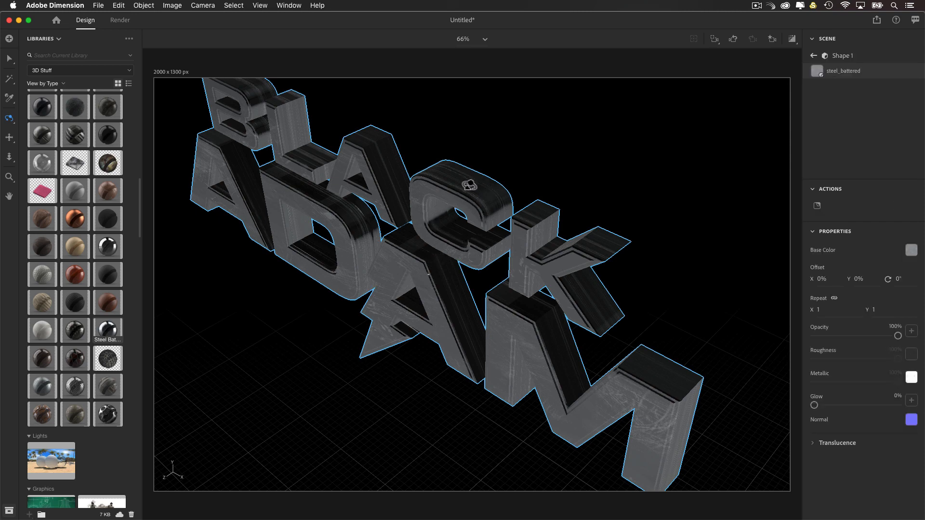
drag(501, 202, 512, 252)
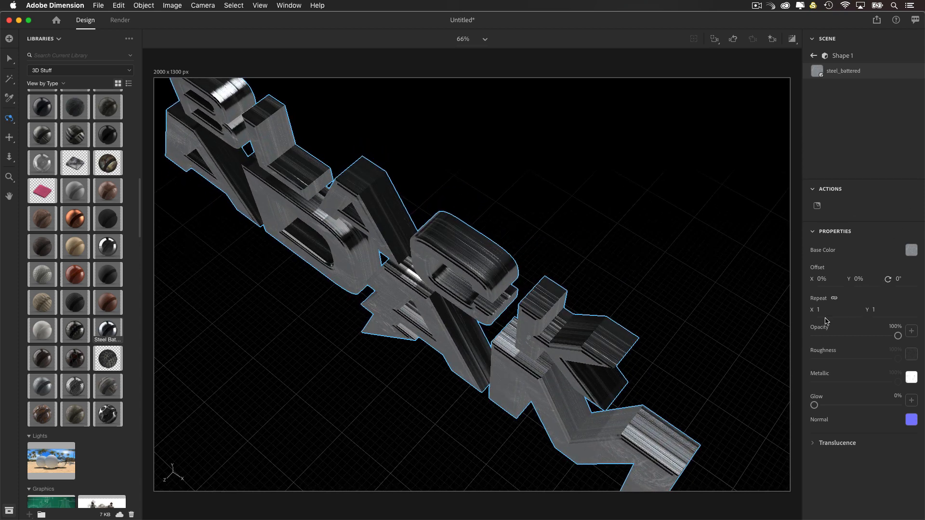
drag(824, 312, 844, 312)
drag(625, 275, 627, 274)
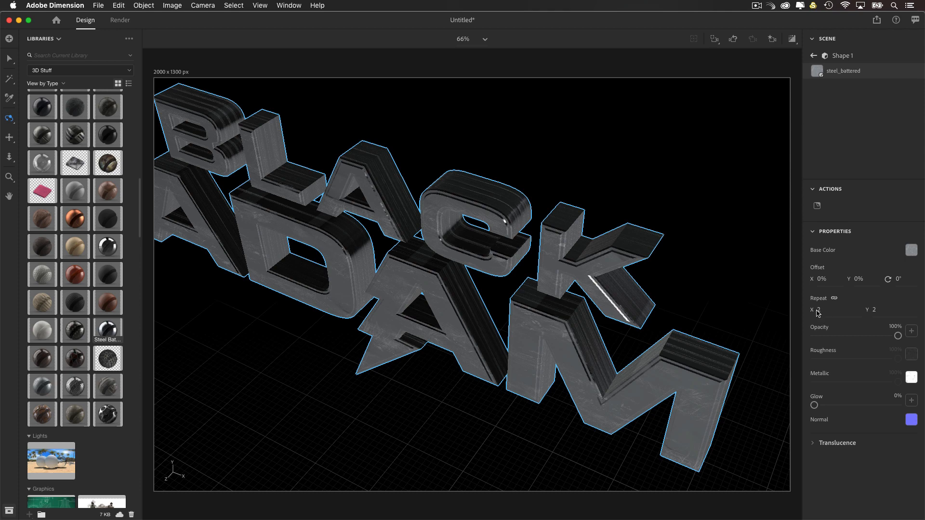
key(Delete)
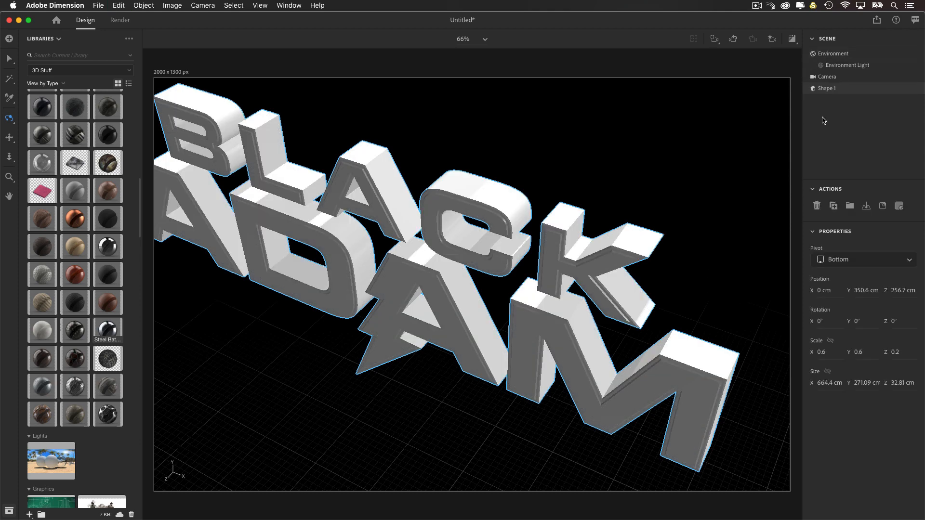
Step: Apply Steel Battered separately to Shape 1's Front Inflation, Front Bevel and Extrusion materials
click(915, 89)
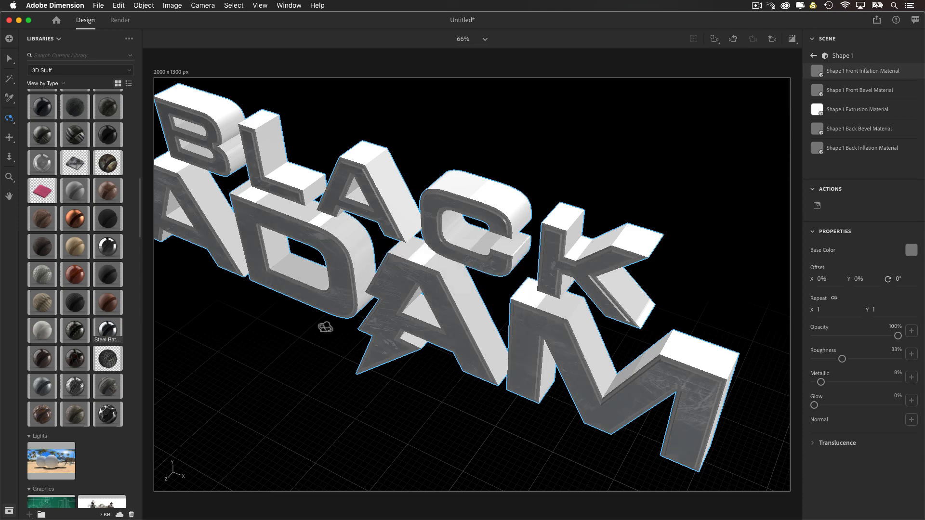
mouse_move(529, 300)
mouse_down()
mouse_move(563, 269)
mouse_move(529, 310)
mouse_move(540, 302)
mouse_up()
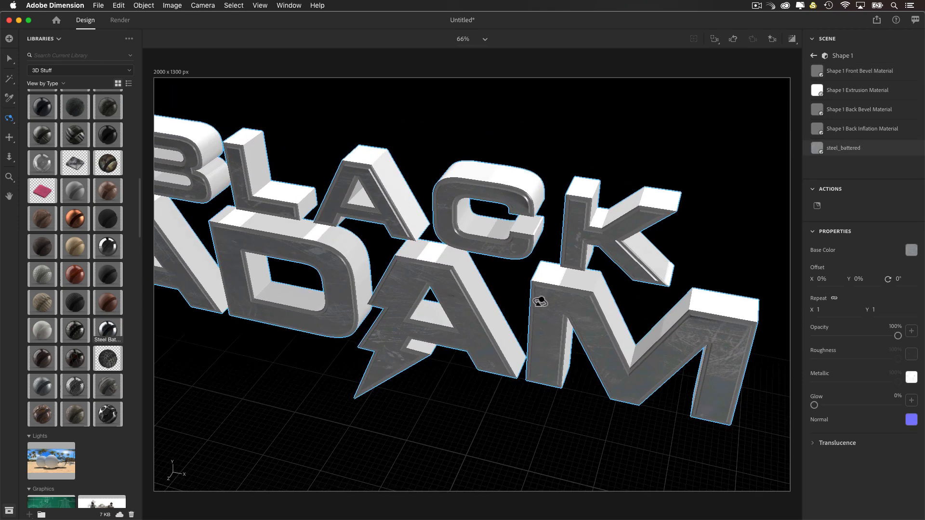
click(847, 70)
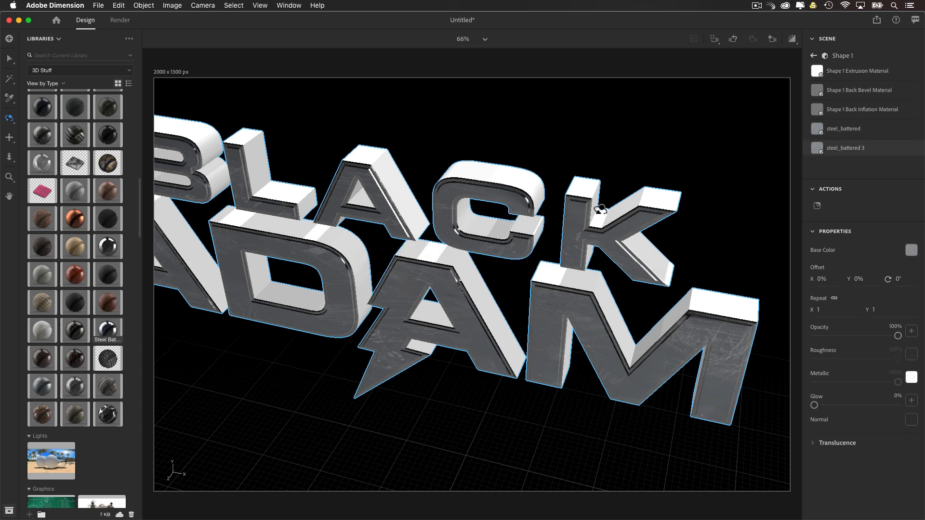
drag(554, 217, 514, 234)
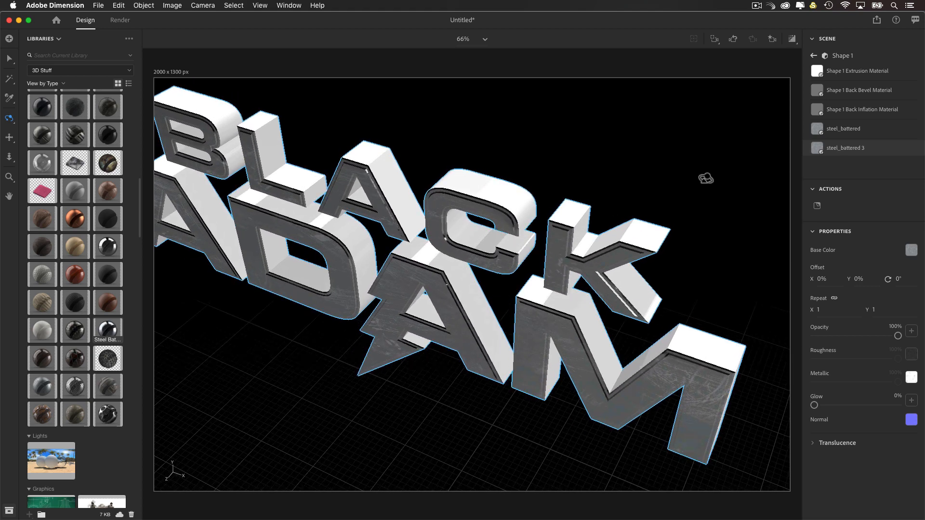
click(843, 77)
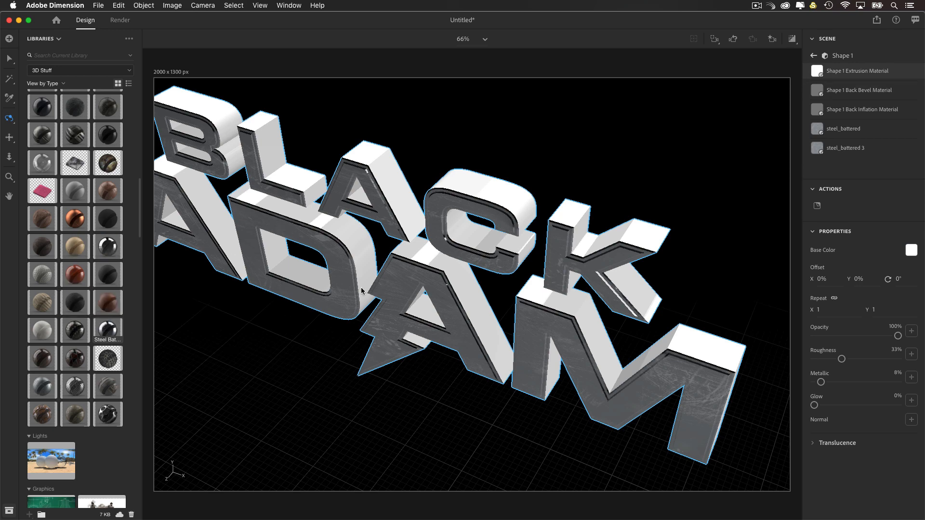
drag(407, 305, 390, 345)
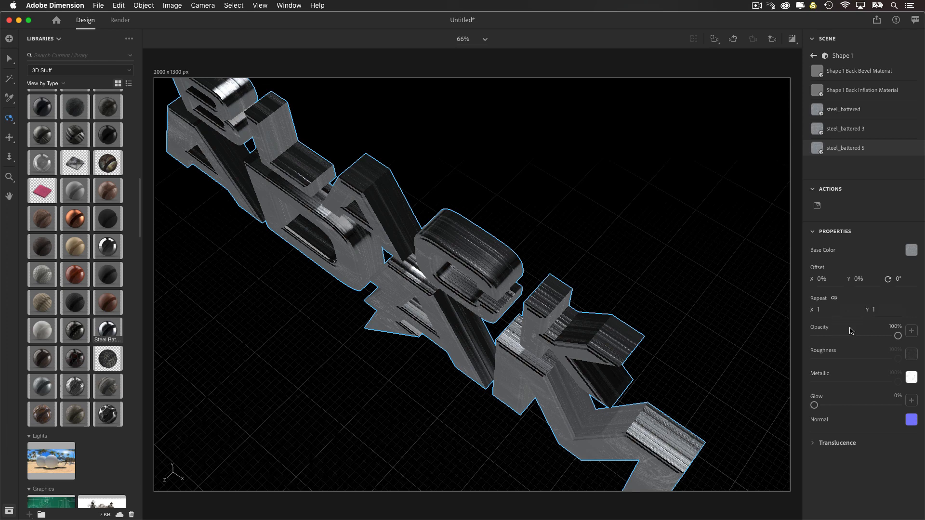
Step: Unlink the texture repeat of the extrusion's steel material and set it to X 23.1 and Y 0.5
click(834, 299)
drag(818, 310, 840, 310)
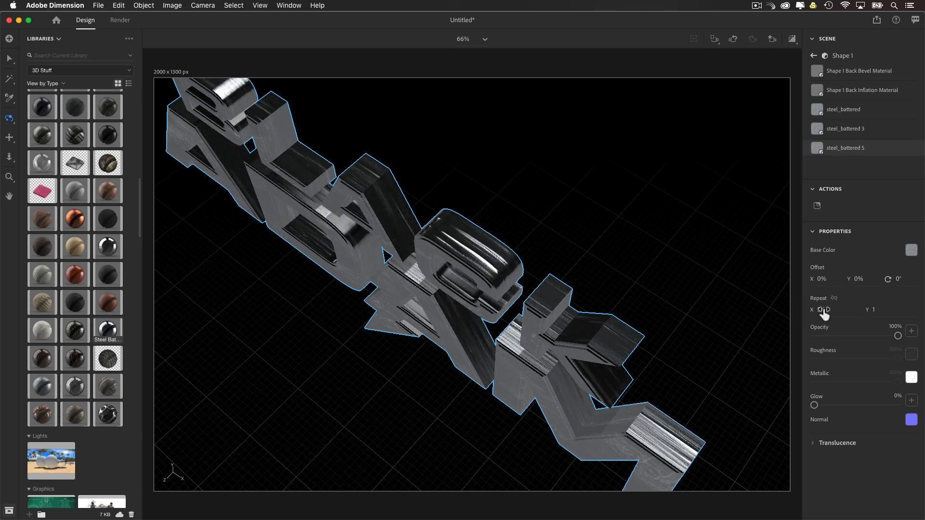
click(850, 315)
text(20)
key(Return)
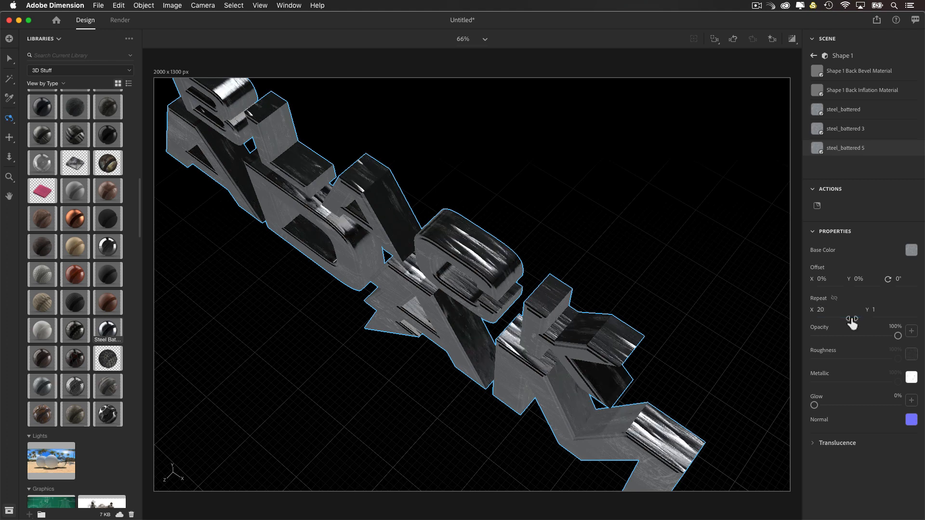
drag(867, 310, 870, 310)
click(886, 312)
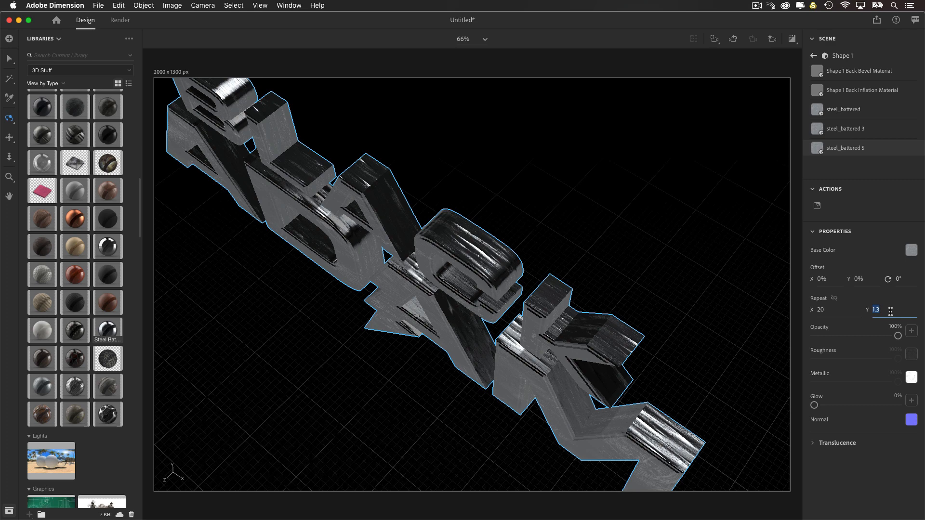
text(.5)
key(Return)
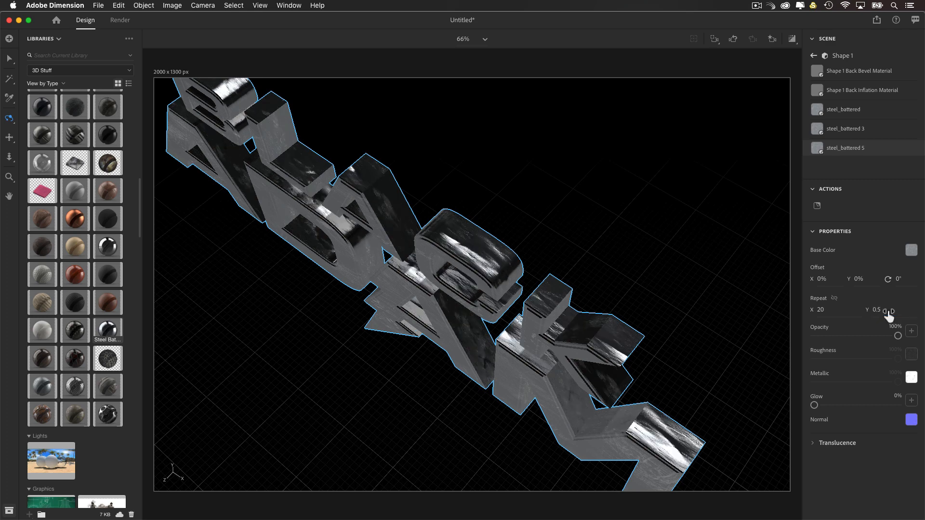
drag(814, 310, 828, 309)
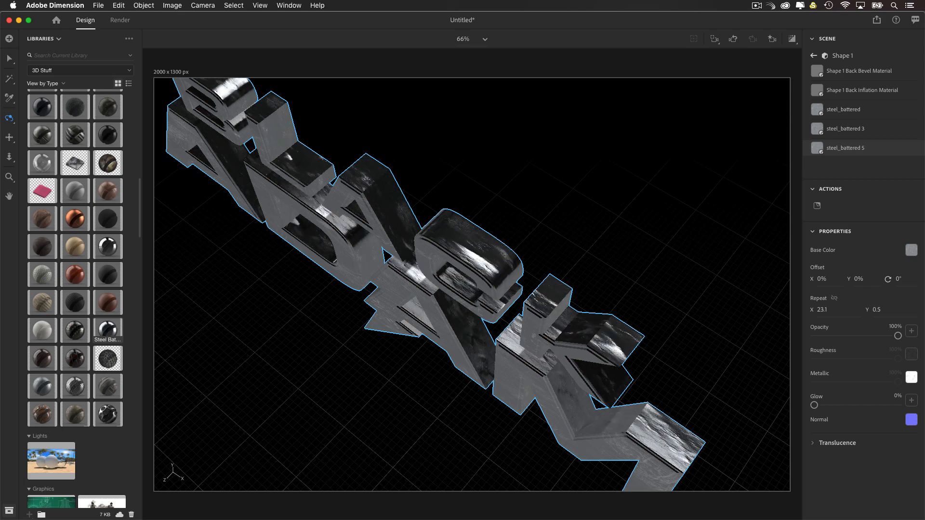
Step: Reframe the camera to a slightly low front view with the whole title centered and nearly filling the canvas width
drag(549, 333, 618, 216)
scroll(619, 217, down, 5)
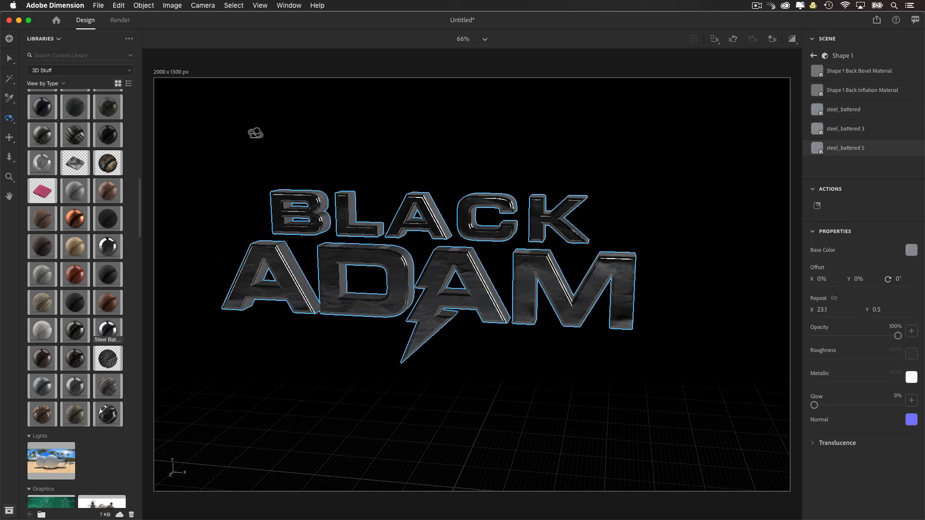
scroll(437, 275, up, 2)
scroll(436, 276, up, 3)
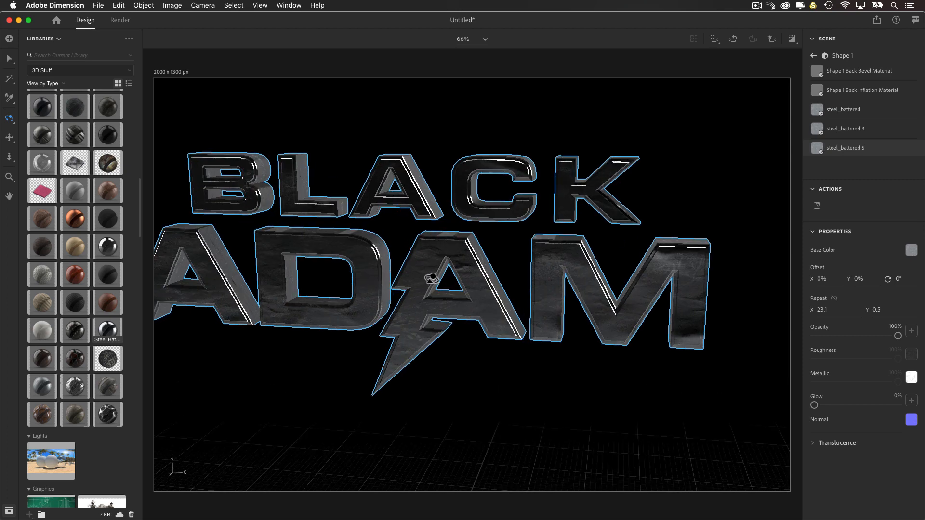
key(2)
drag(438, 291, 458, 290)
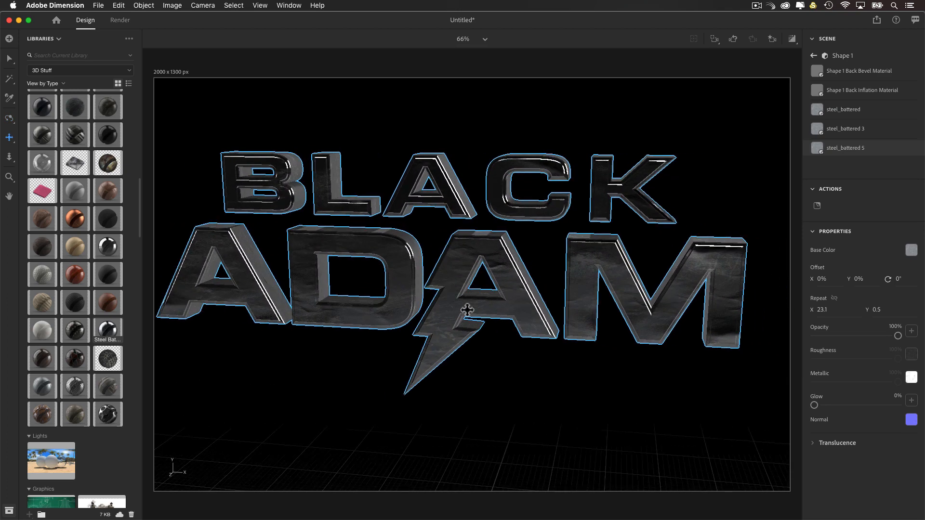
Step: Reframe the camera to a straight front view with the whole title inside the canvas
drag(496, 318, 522, 308)
key(2)
scroll(510, 300, down, 3)
key(1)
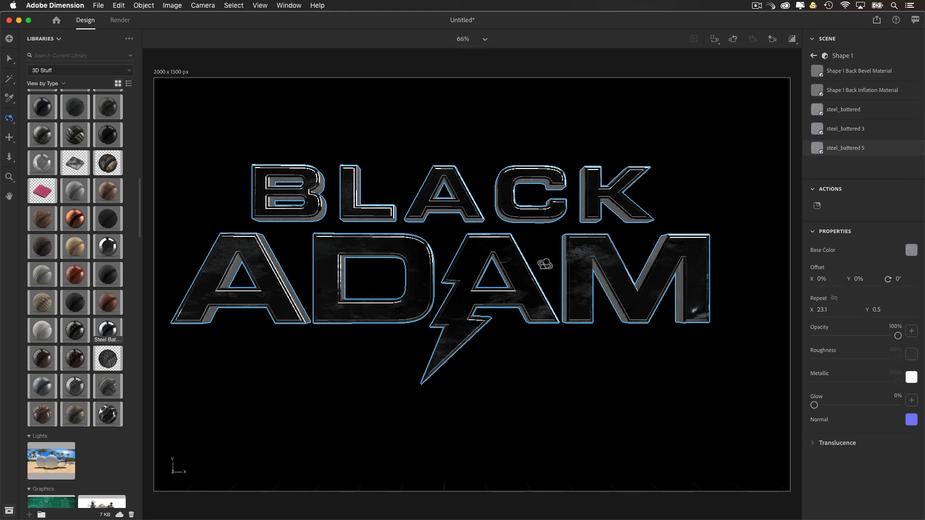
Step: Set the camera's field of view to 55° and reframe the whole title from a slightly low angle
click(813, 56)
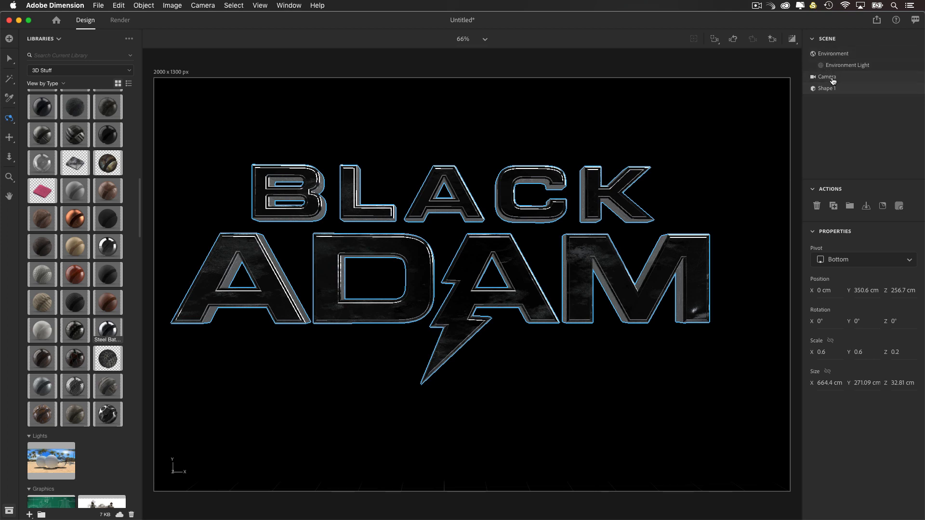
click(833, 80)
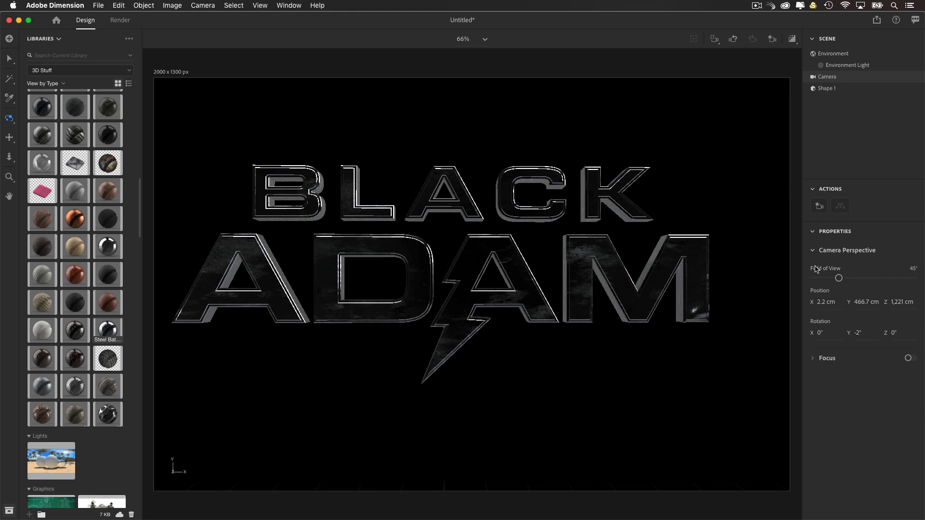
drag(840, 282, 868, 280)
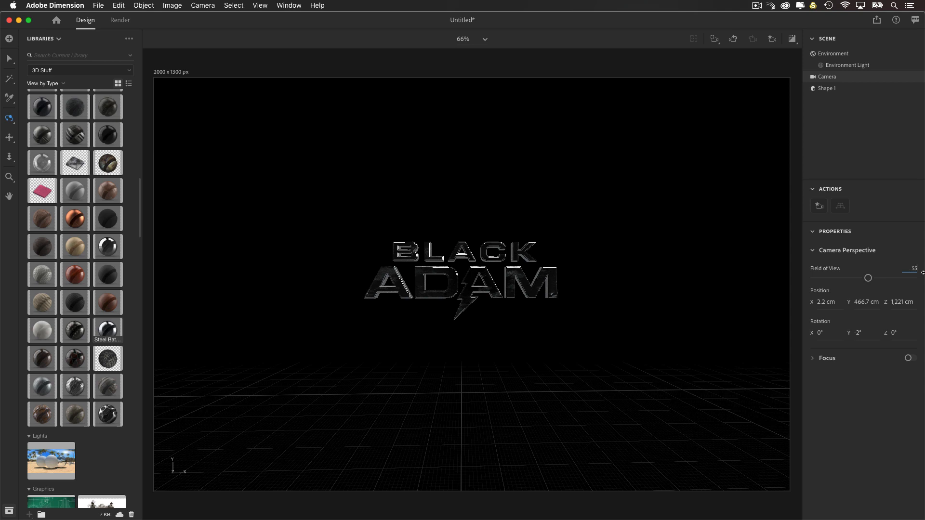
key(Return)
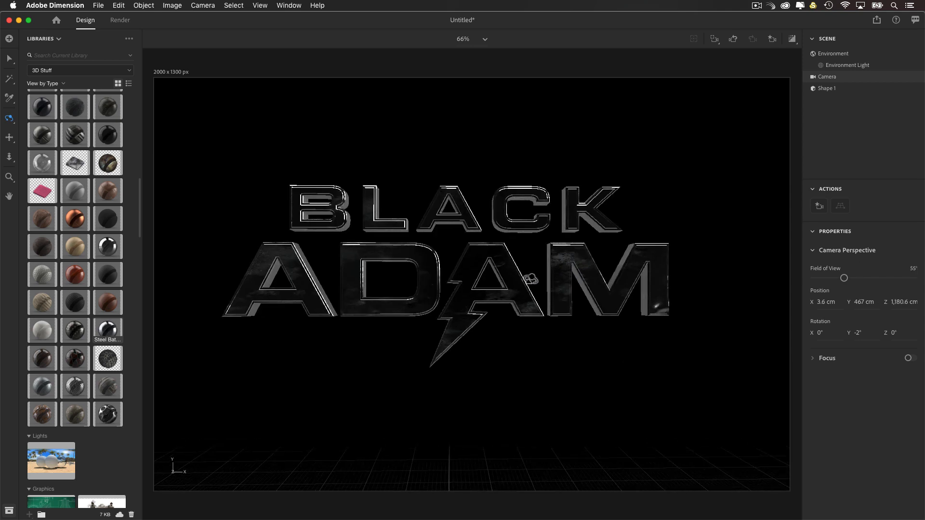
drag(532, 279, 506, 284)
middle_drag(517, 293, 523, 294)
drag(524, 294, 526, 294)
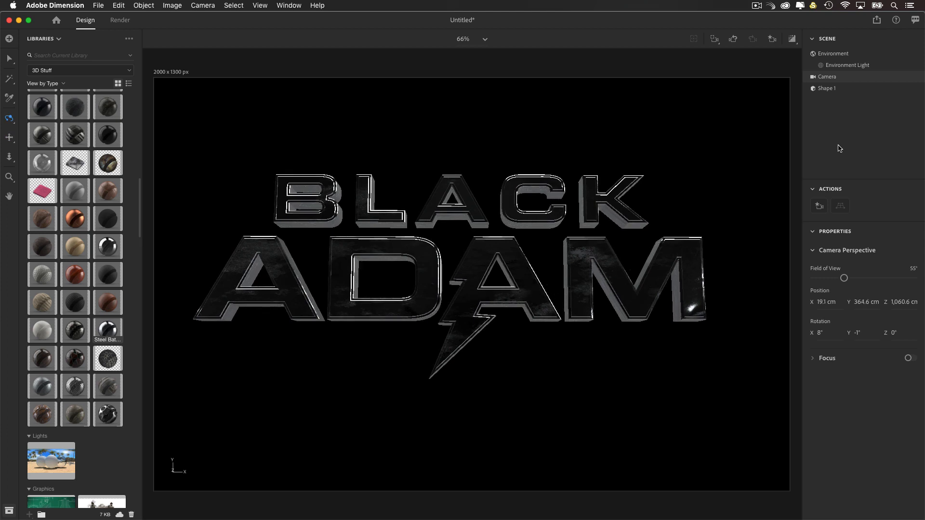
Step: Rotate the environment's global lighting to about -91° and lower its global intensity to about 31%
click(835, 55)
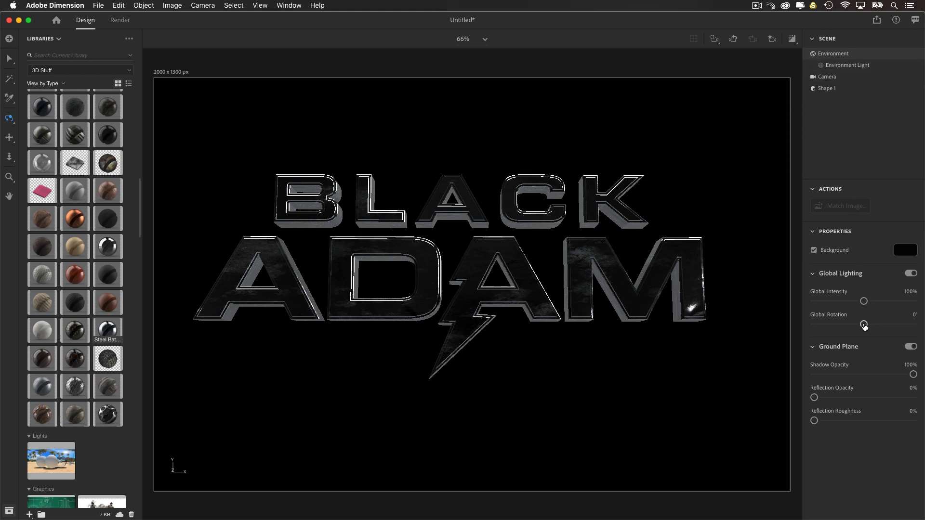
drag(864, 325, 841, 337)
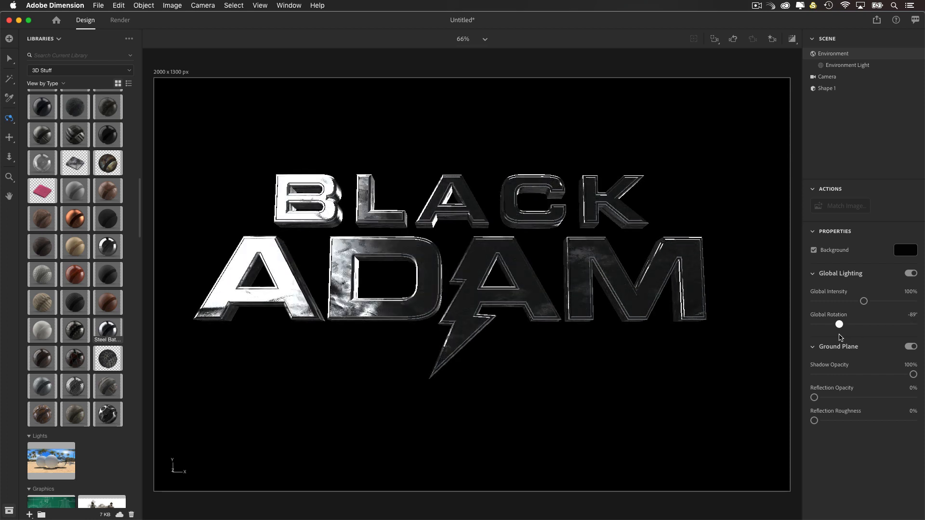
drag(860, 304, 831, 307)
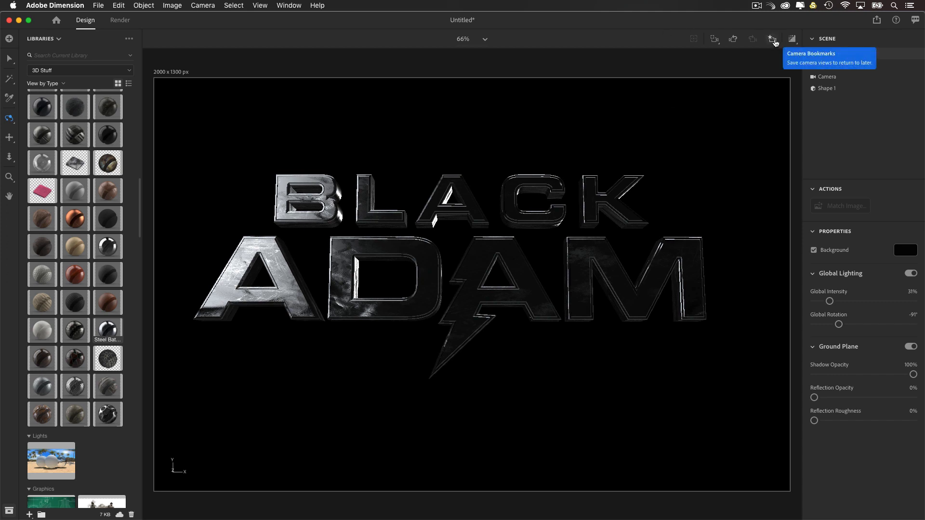
Step: Save the current camera view as a bookmark named View 1
click(773, 41)
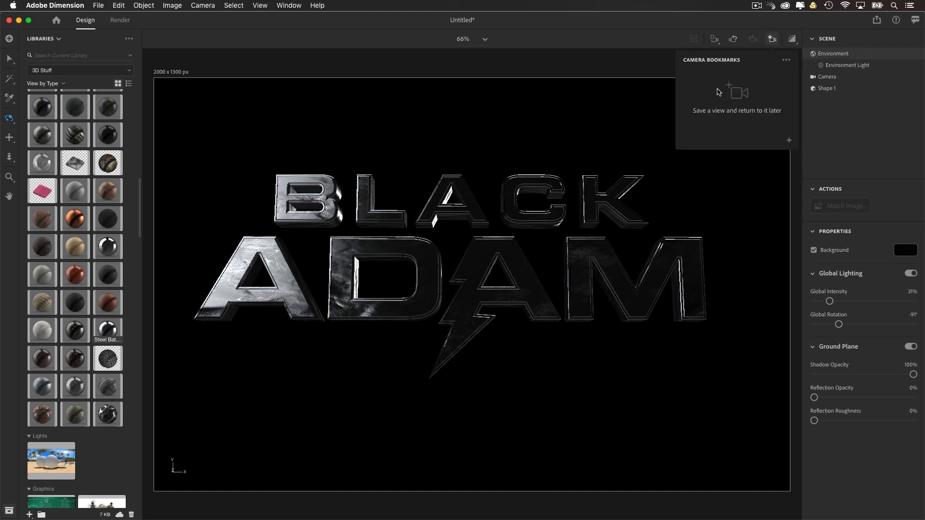
click(789, 142)
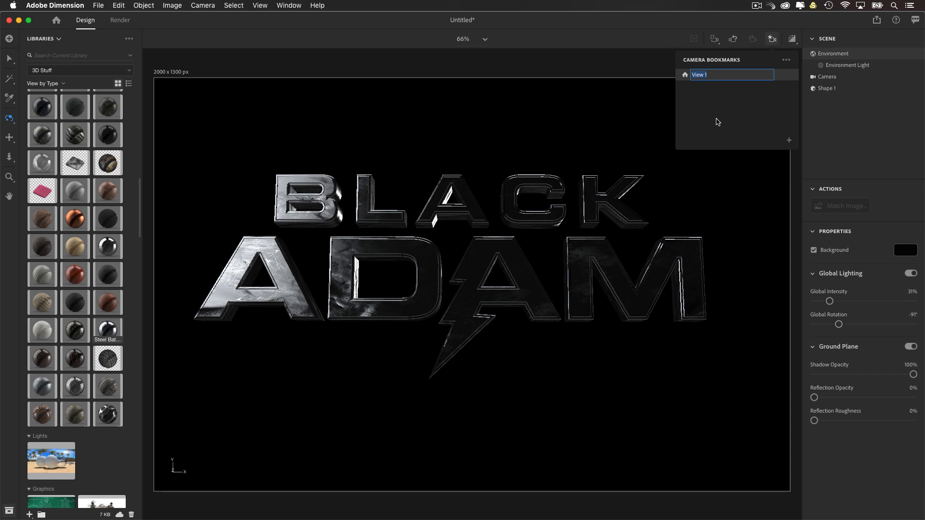
key(Return)
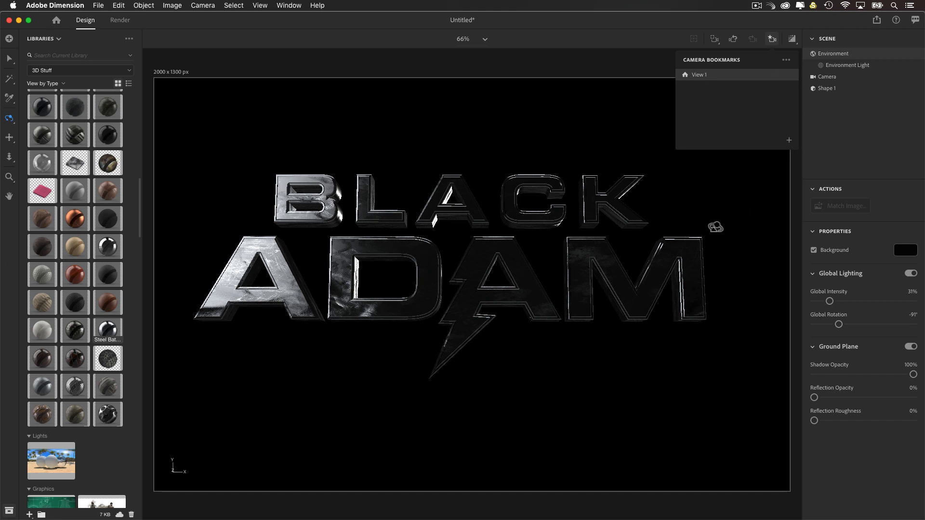
click(718, 227)
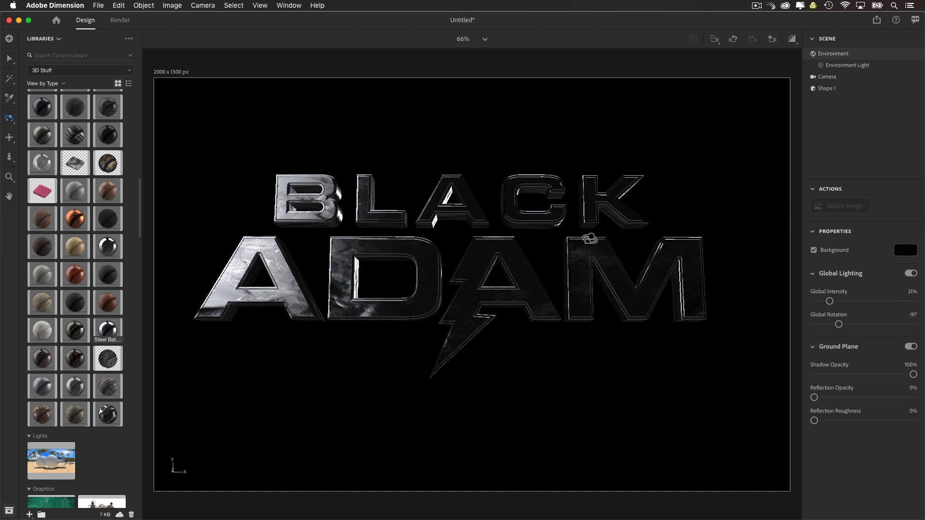
Step: Add a Disc from the Starter Assets models to the scene
scroll(590, 241, down, 2)
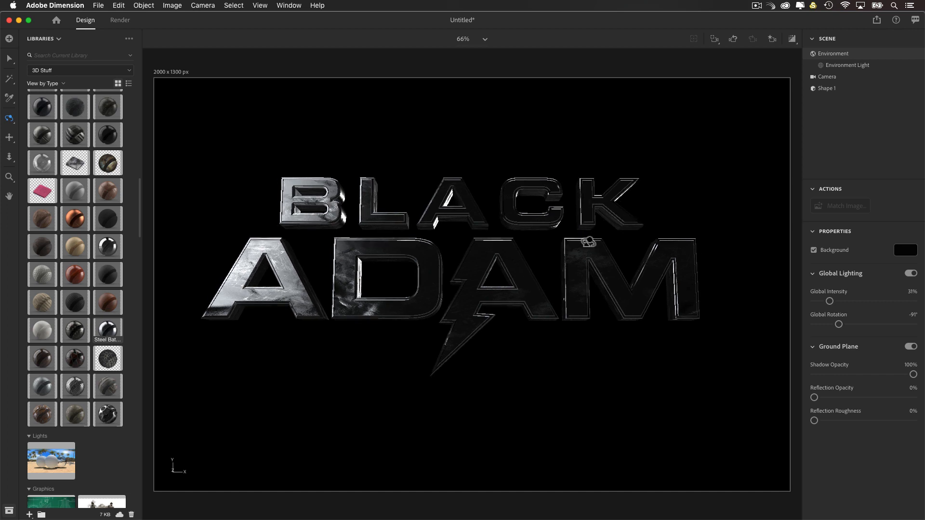
scroll(589, 242, down, 3)
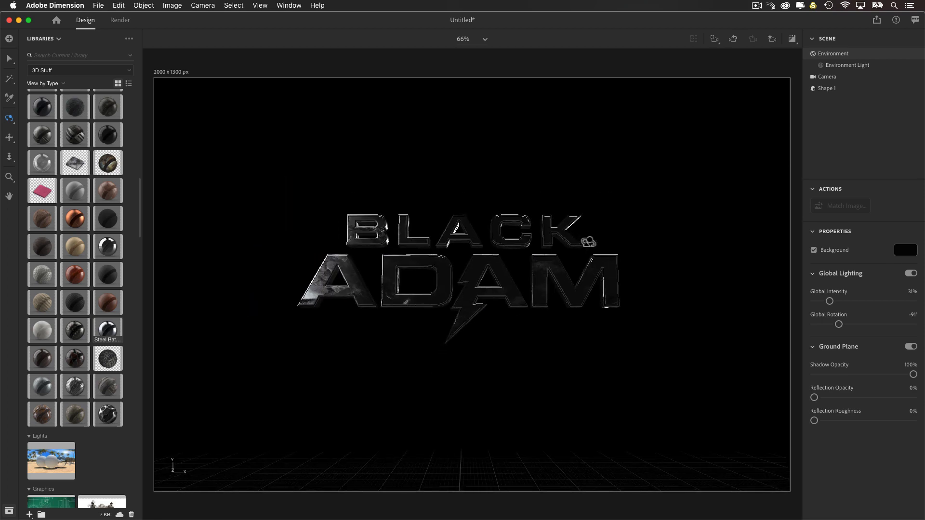
drag(577, 227, 424, 318)
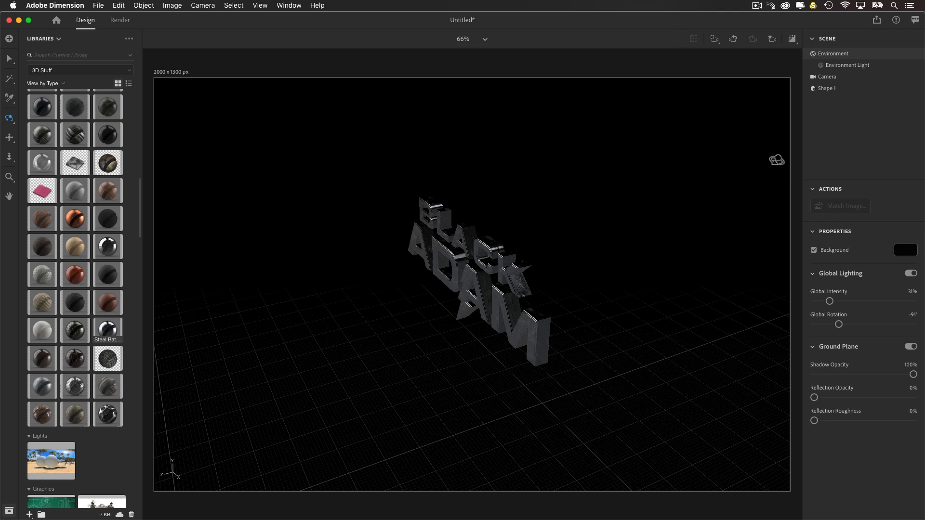
click(46, 39)
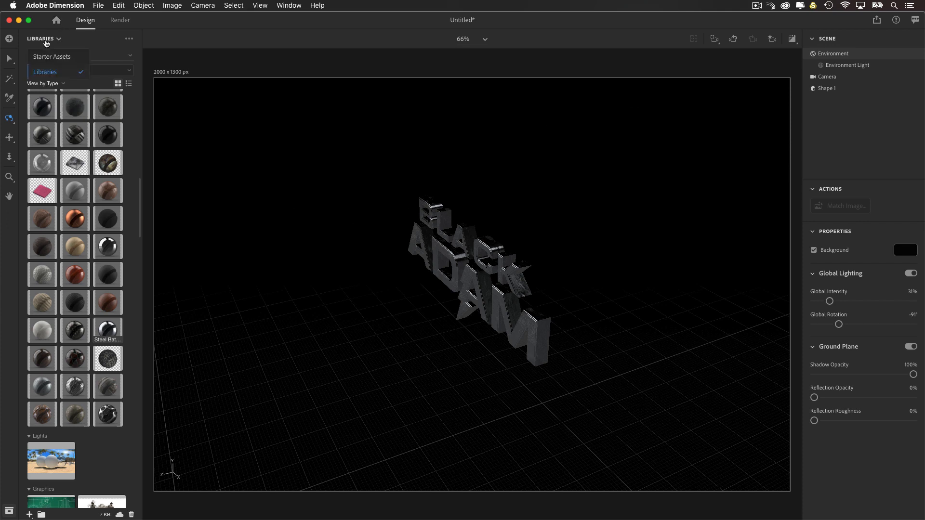
click(50, 57)
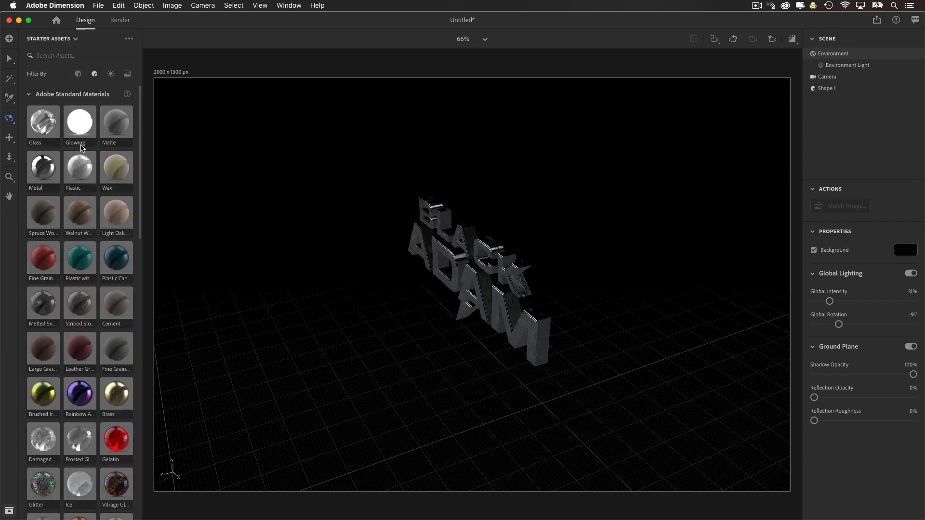
click(79, 74)
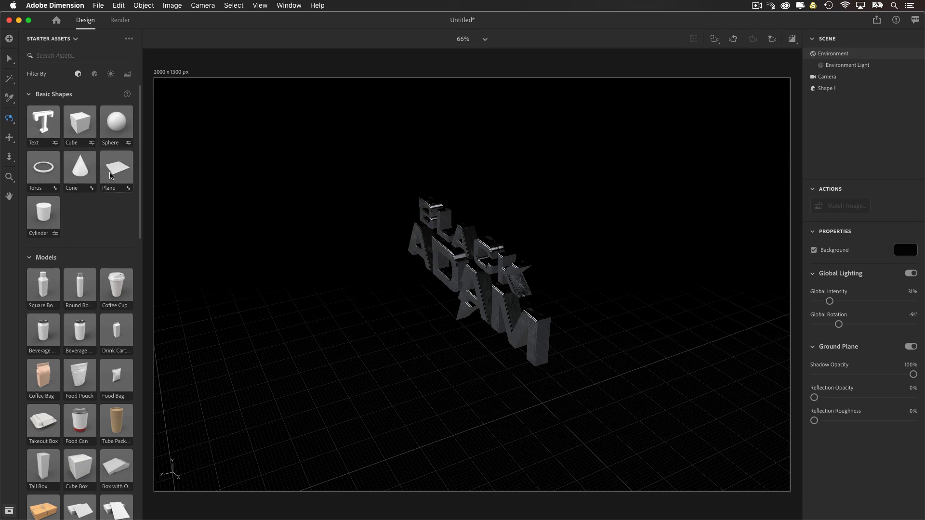
scroll(76, 241, down, 15)
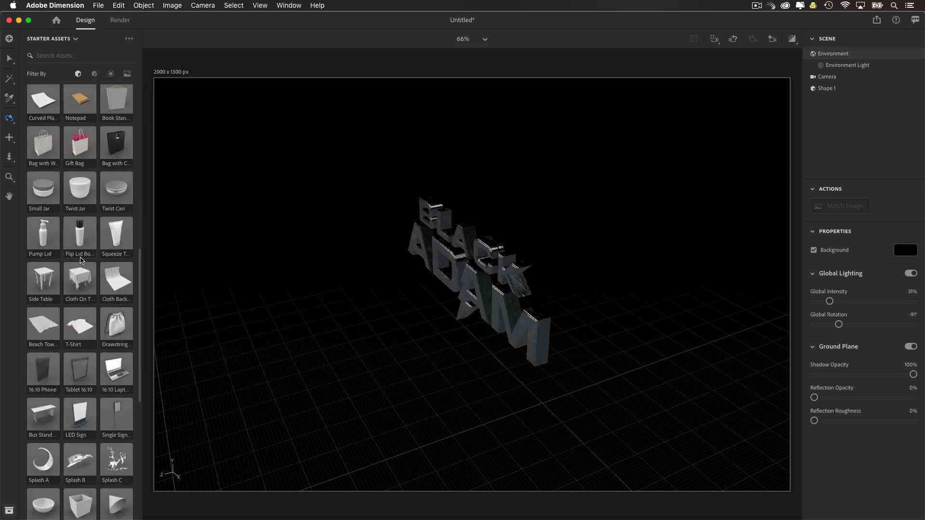
scroll(80, 262, down, 3)
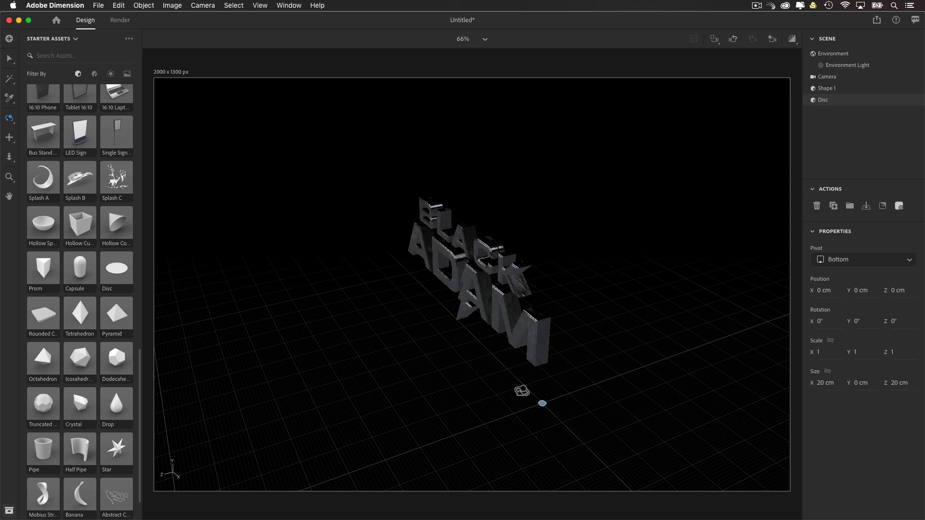
Step: Scale the title down uniformly to about 457 cm wide
scroll(510, 392, up, 10)
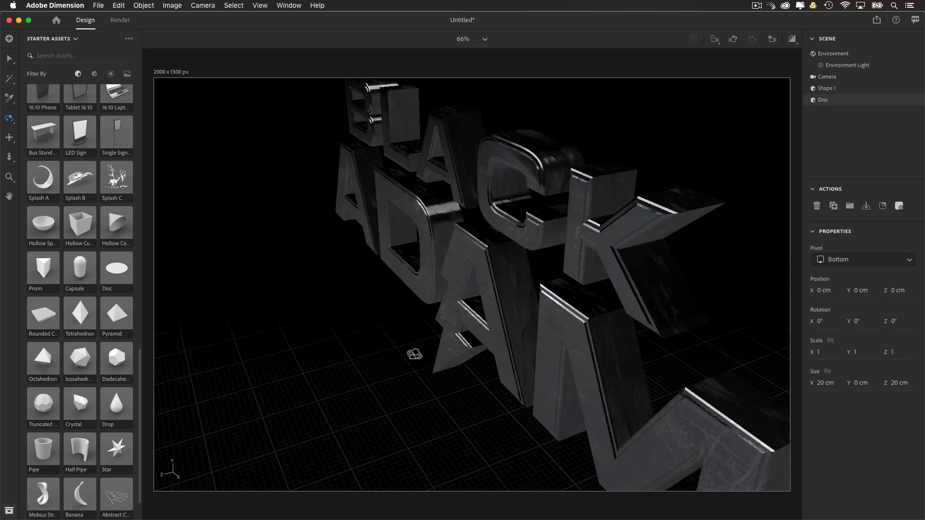
drag(415, 353, 700, 368)
scroll(510, 407, down, 10)
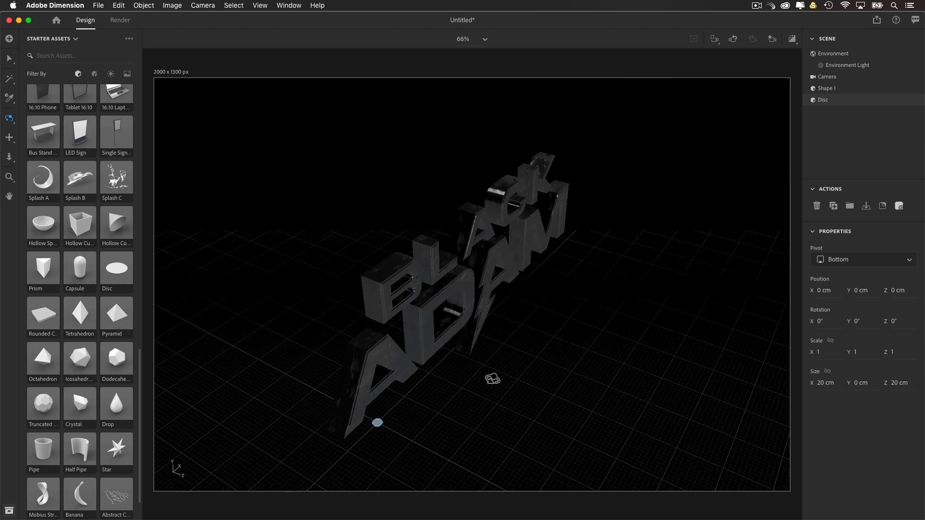
key(s)
click(455, 295)
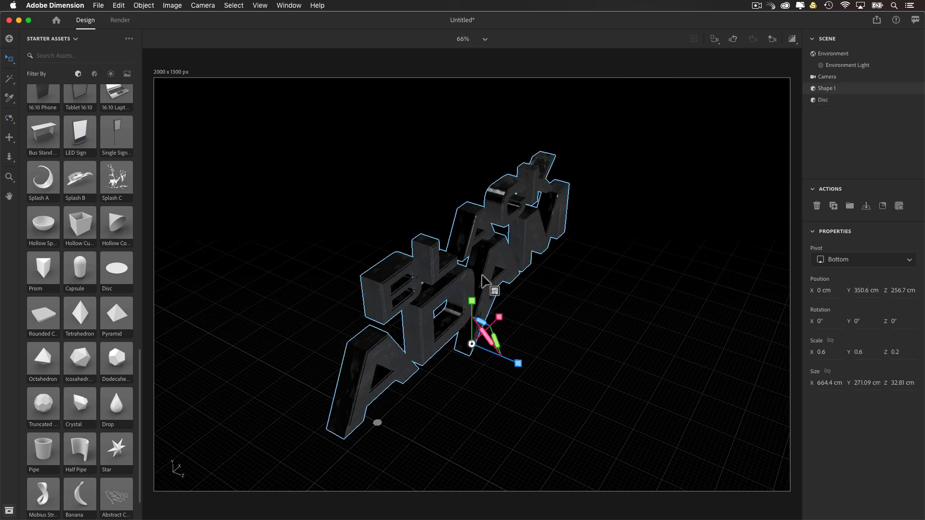
drag(483, 275, 475, 305)
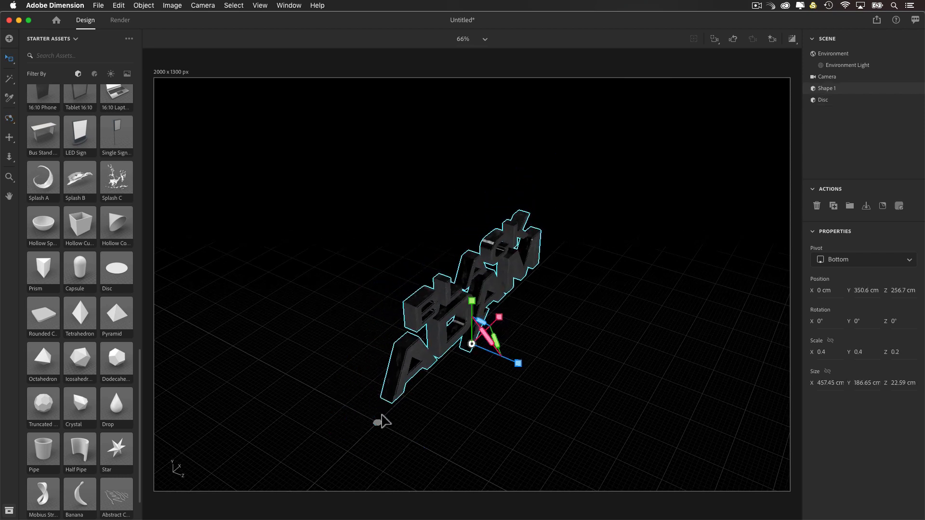
Step: Enlarge the disc uniformly to a scale of about 25.3, roughly 506 cm across
click(377, 423)
scroll(378, 430, up, 10)
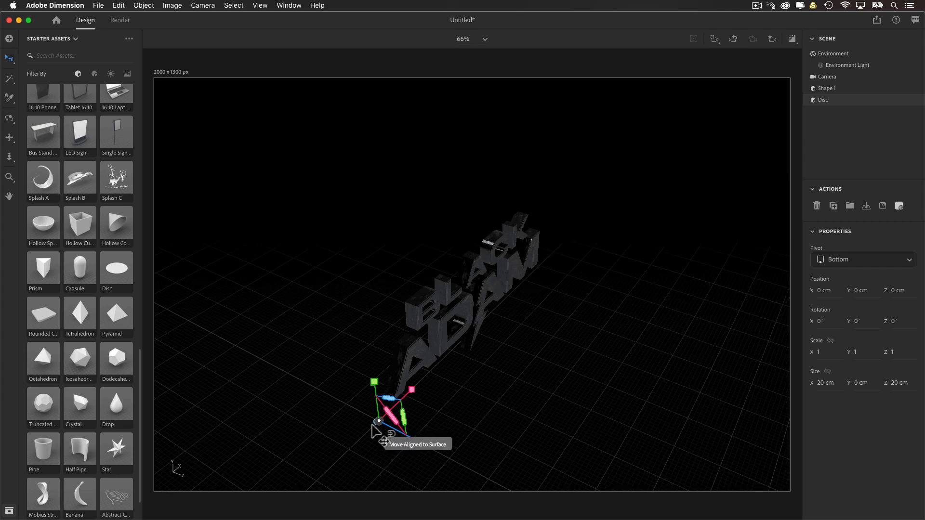
key(2)
drag(354, 427, 540, 250)
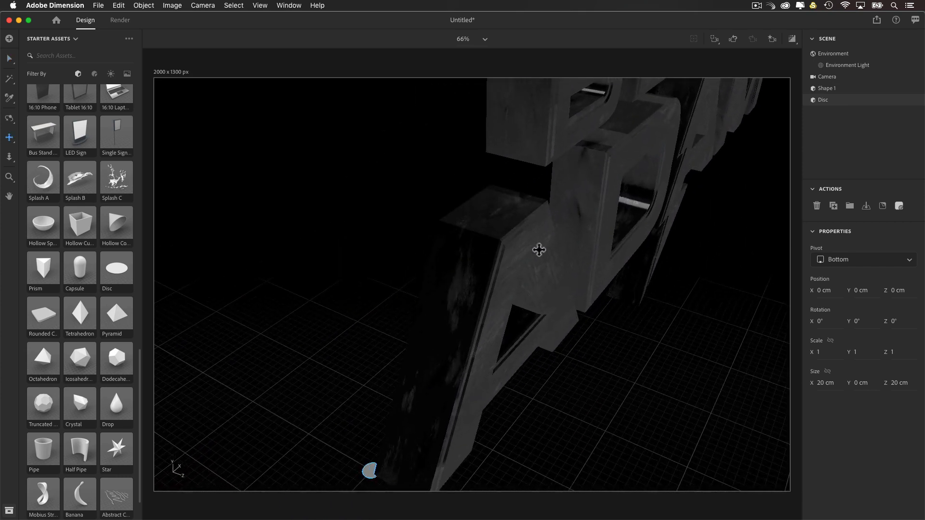
drag(413, 411, 500, 312)
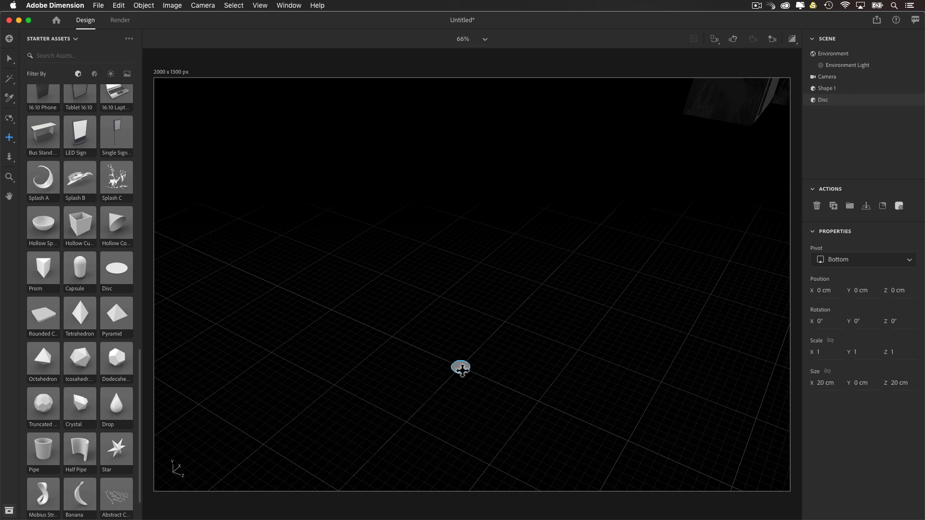
key(v)
drag(460, 369, 232, 439)
scroll(489, 372, down, 10)
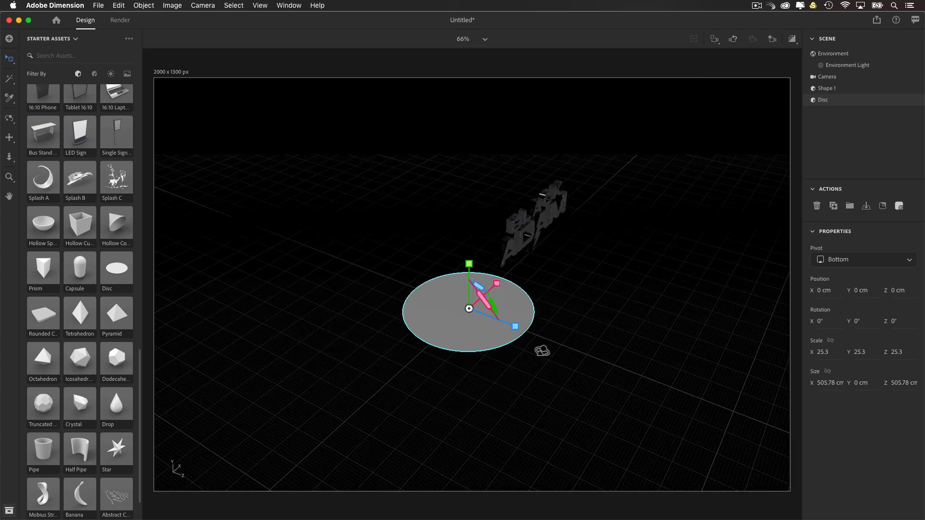
Step: Stretch the disc to a Z scale of about 36.1 and move it in front of the title to about Z 349.3 cm
key(1)
drag(542, 352, 292, 413)
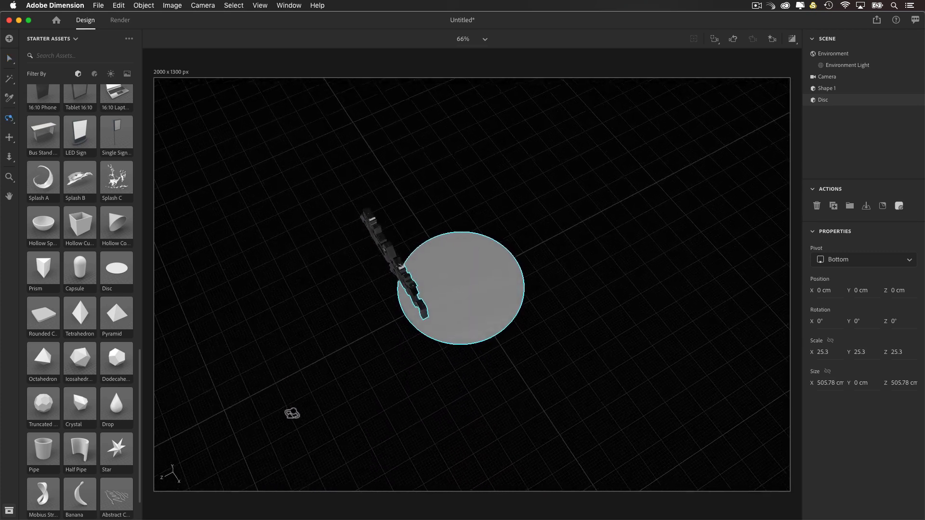
key(v)
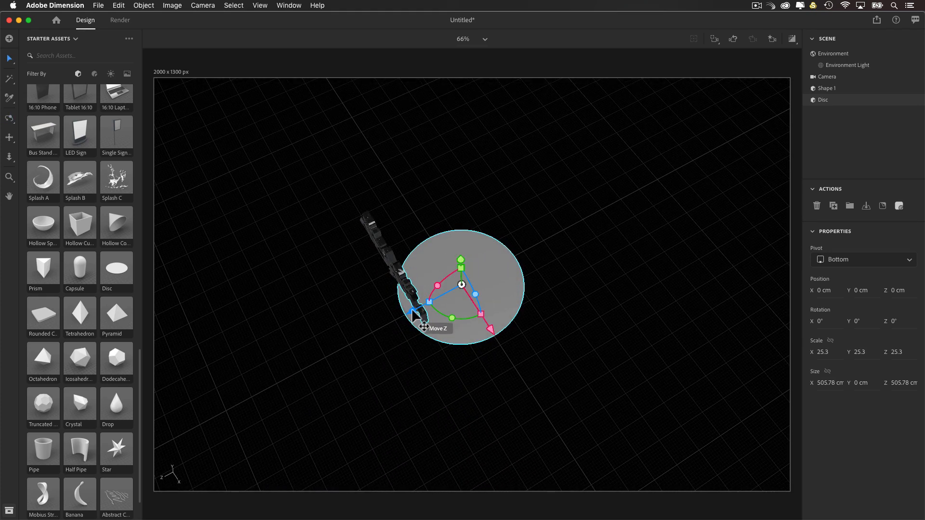
drag(413, 313, 348, 350)
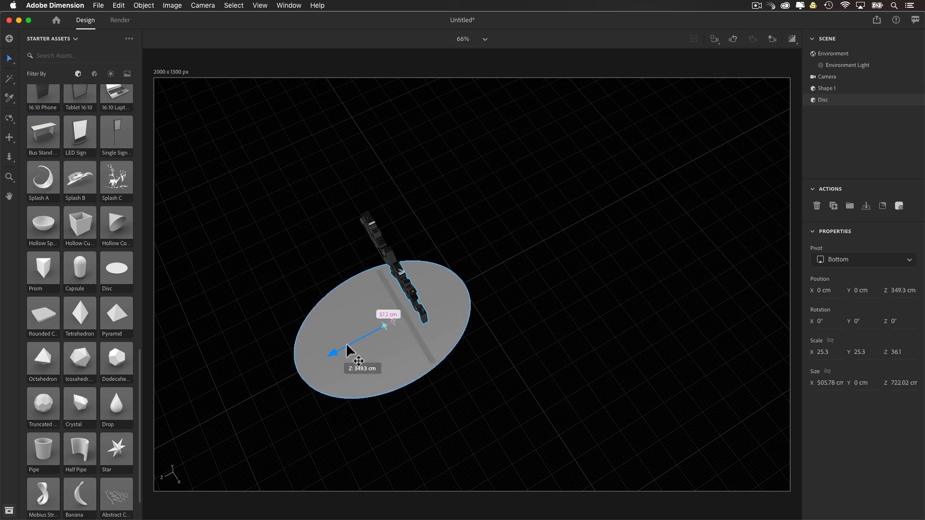
right_drag(384, 329, 386, 287)
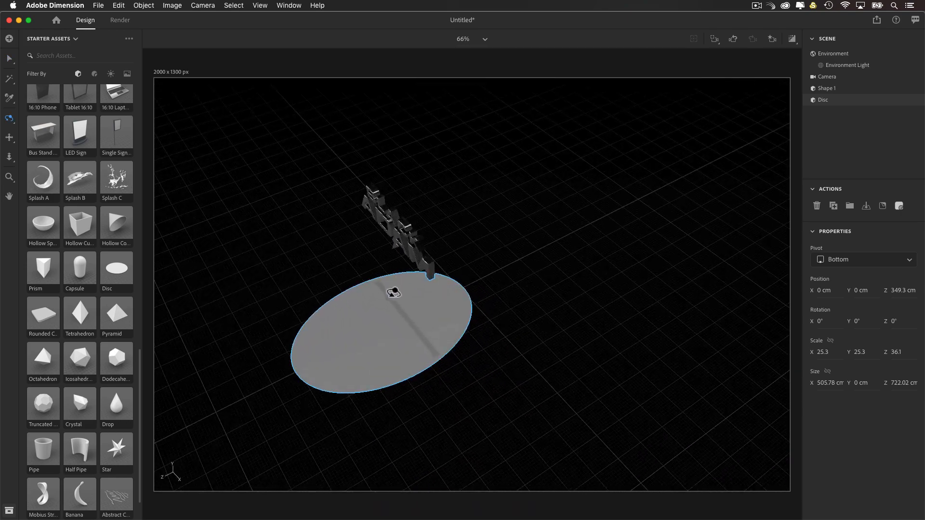
Step: Apply the Glowing standard material from the Starter Assets to the disc
click(95, 75)
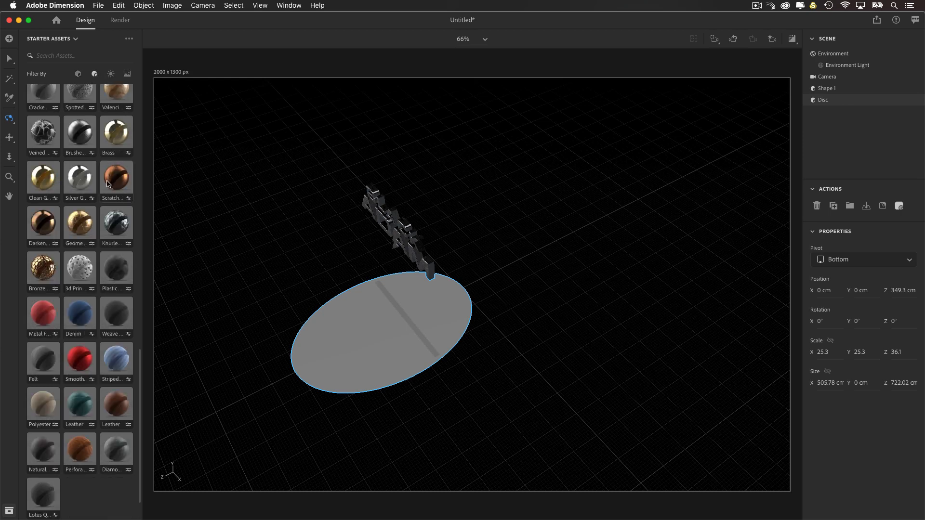
scroll(108, 184, up, 15)
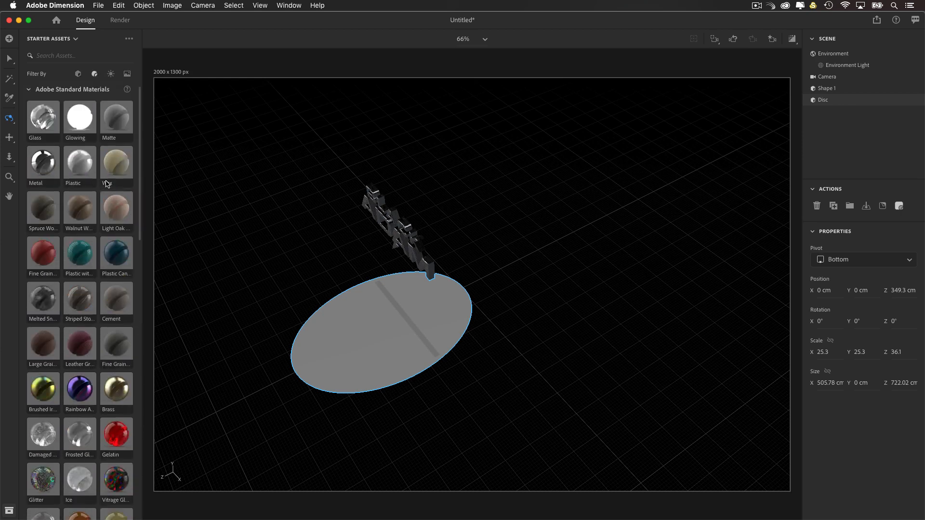
click(80, 129)
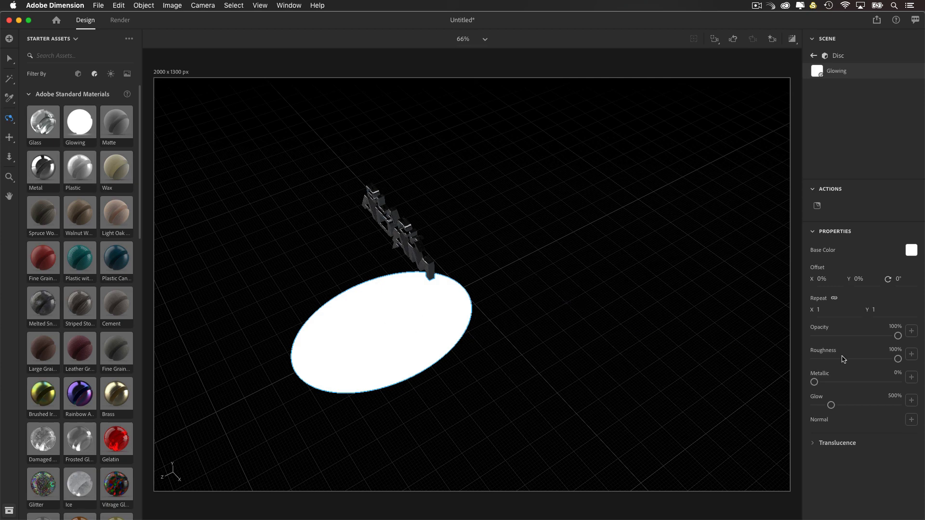
Step: Set the disc's glowing material to an orange base color of about RGB 250, 121, 0 and raise its glow to 700%
click(910, 251)
drag(785, 300, 793, 299)
drag(899, 194, 895, 184)
drag(789, 300, 785, 300)
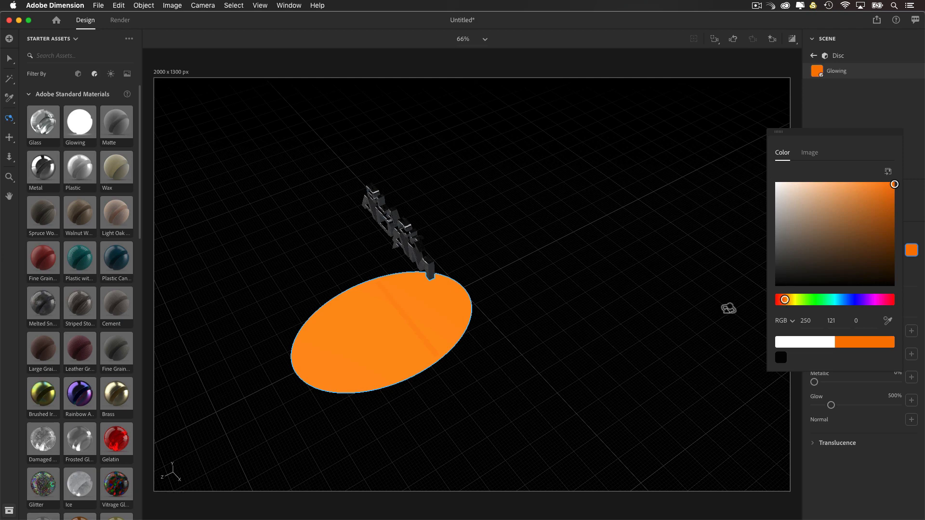
click(877, 411)
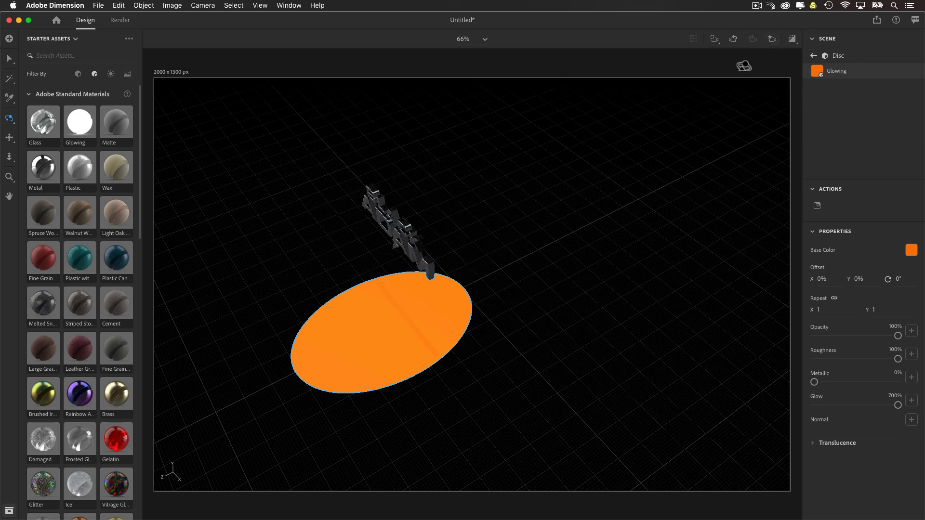
Step: Return to the View 1 camera bookmark and check the disc's orange glow on the title in the render preview
click(773, 41)
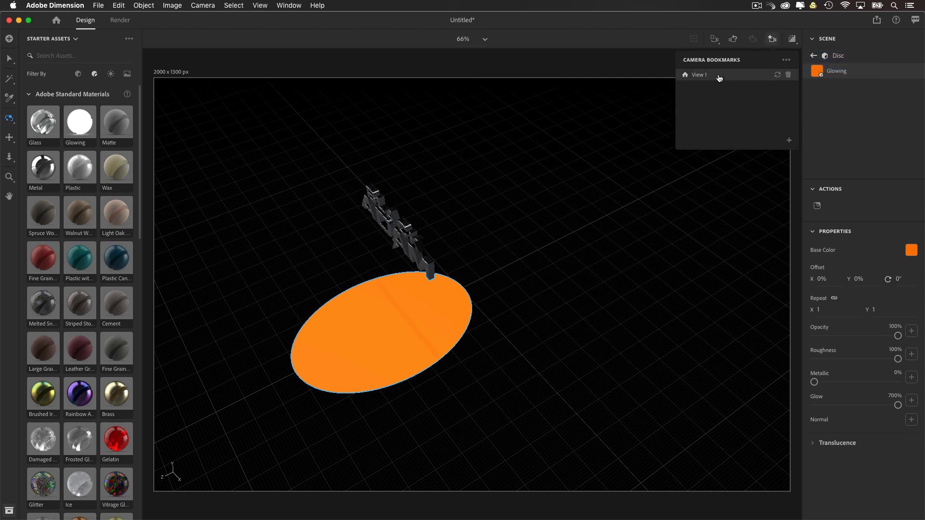
click(719, 76)
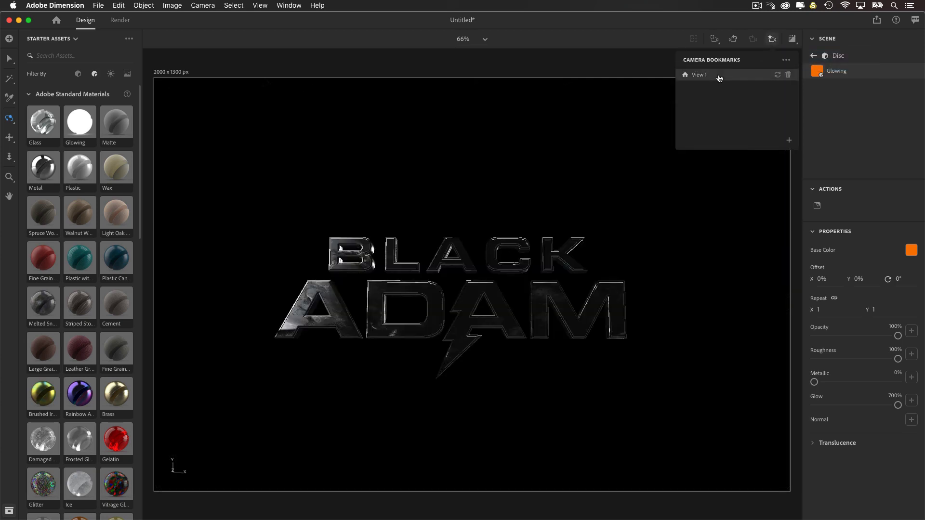
click(794, 39)
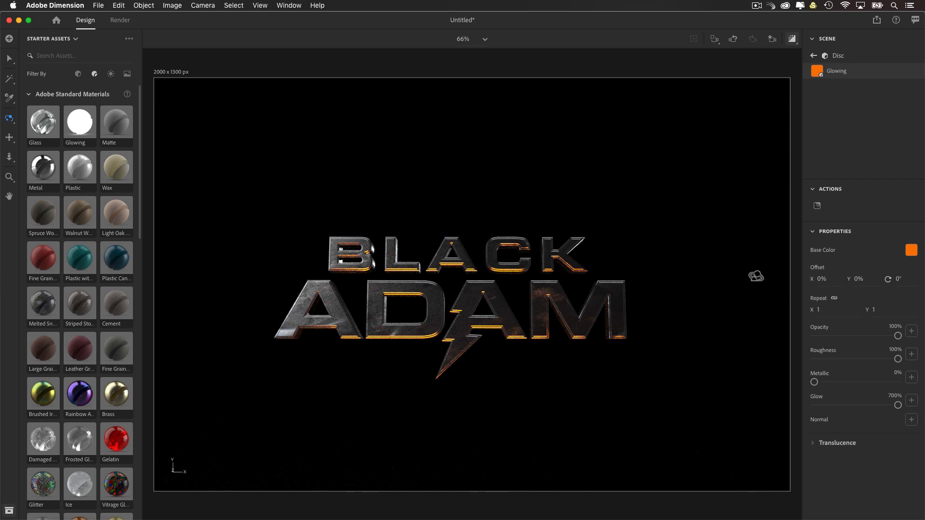
click(792, 40)
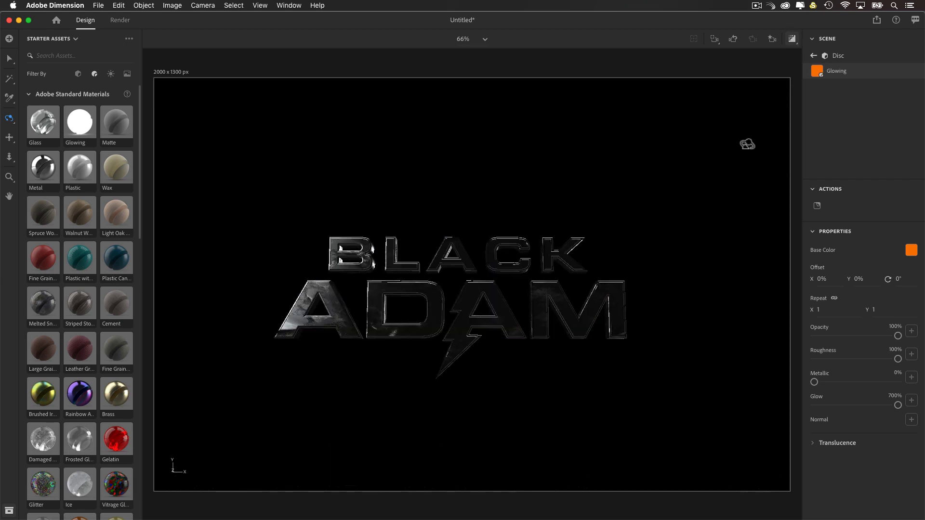
scroll(685, 208, down, 5)
scroll(686, 213, up, 5)
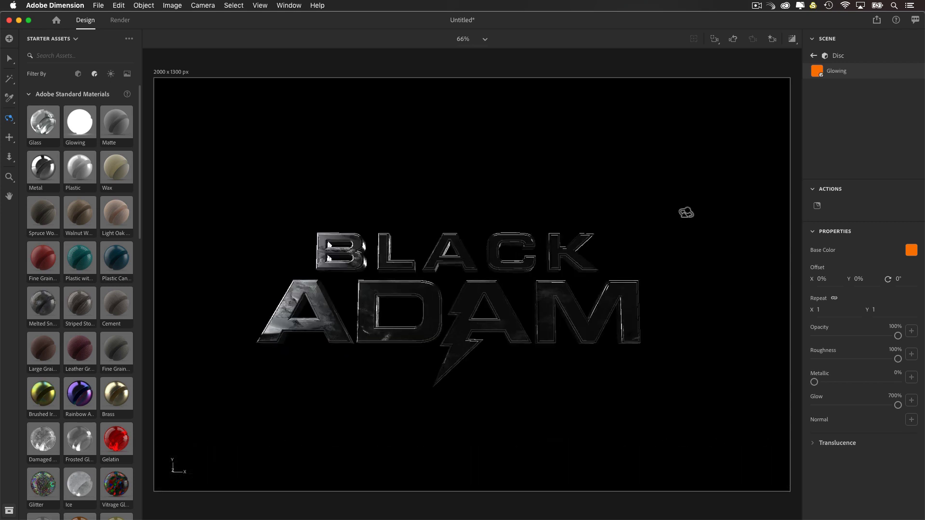
click(772, 39)
click(735, 75)
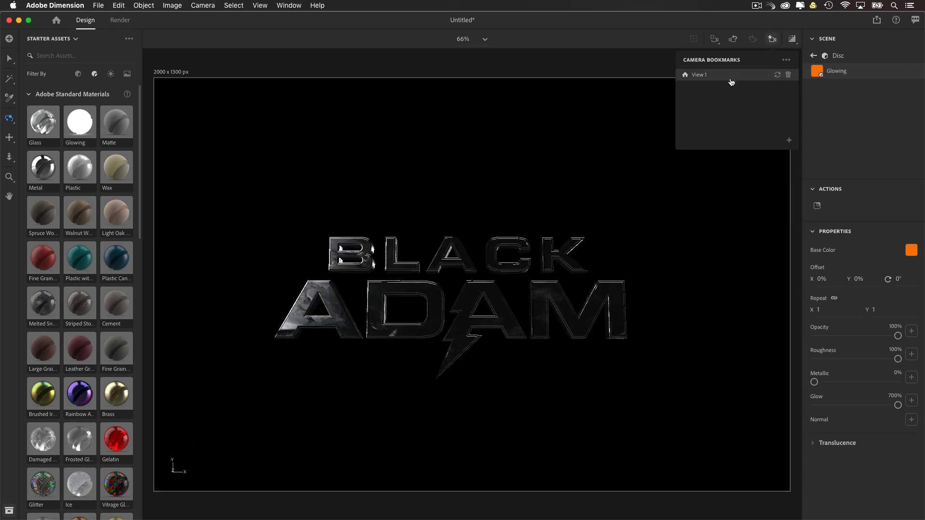
Step: Reframe the camera closer to the title so it fills more of the canvas, and check it in the render preview
scroll(608, 236, up, 5)
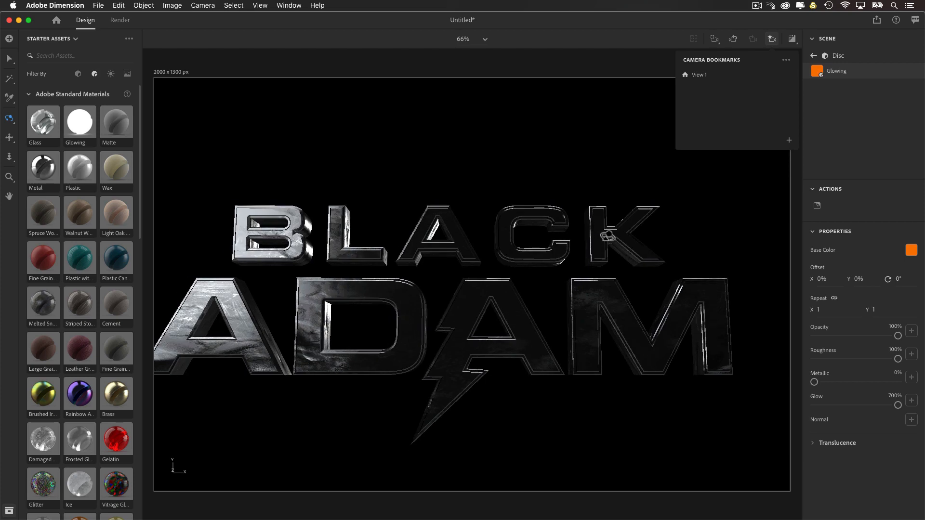
scroll(606, 234, down, 3)
scroll(603, 237, up, 3)
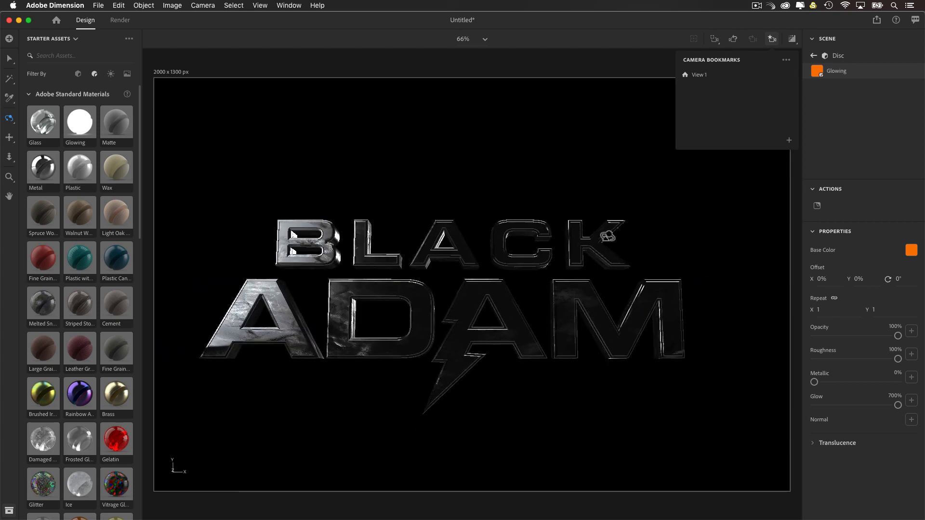
mouse_move(598, 239)
mouse_down()
mouse_move(614, 233)
mouse_move(612, 247)
mouse_up()
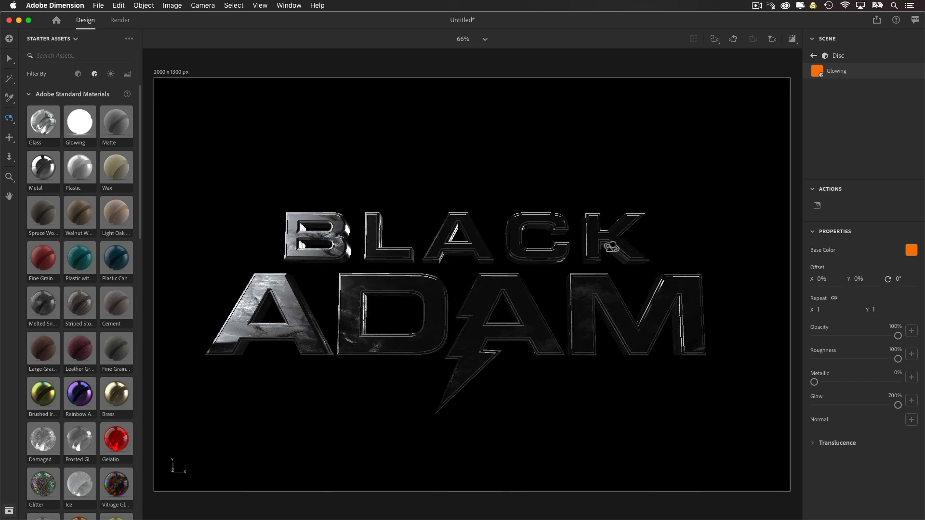
drag(611, 247, 571, 234)
key(2)
click(793, 40)
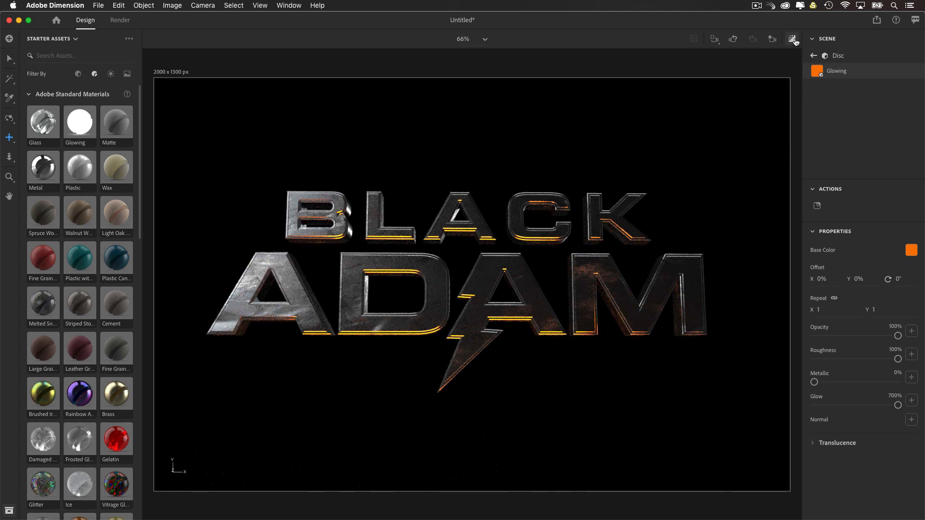
click(793, 39)
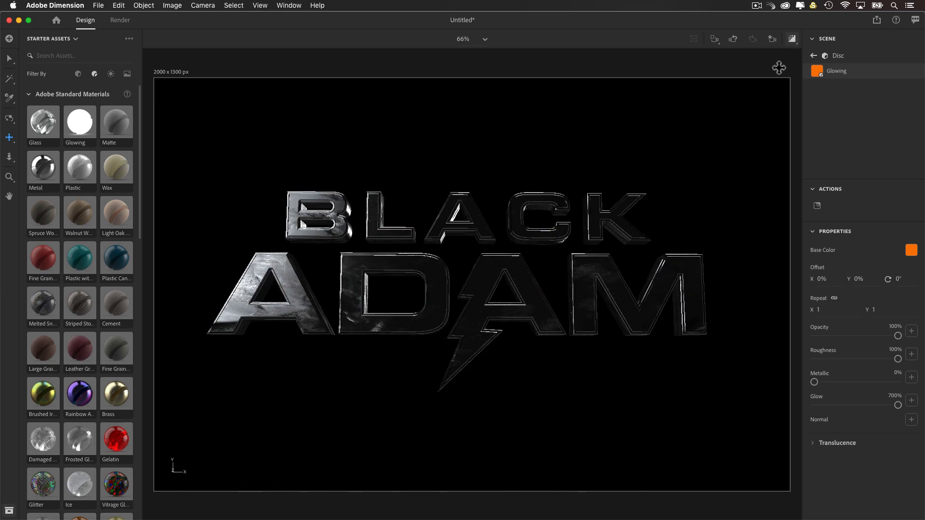
Step: Replace the environment light's image with the Studio Softbox 3 light from the Starter Assets
click(813, 56)
click(830, 54)
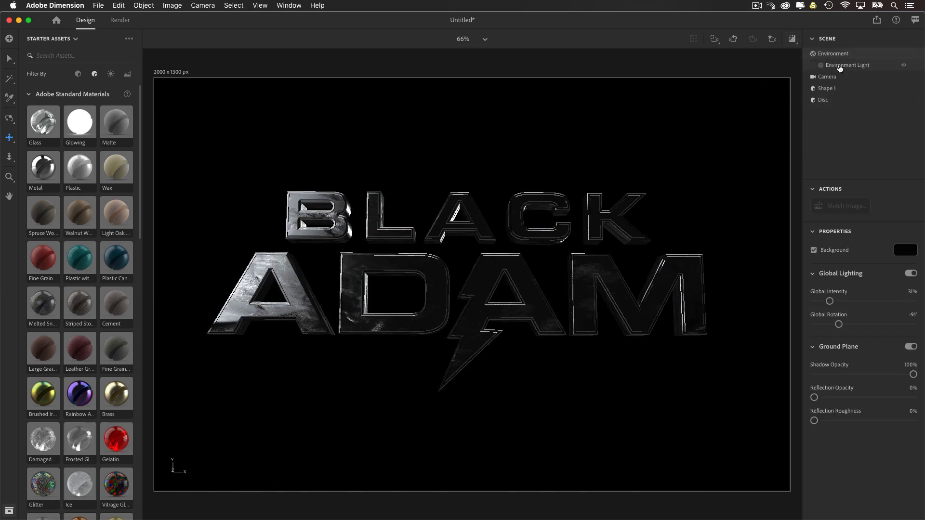
click(840, 66)
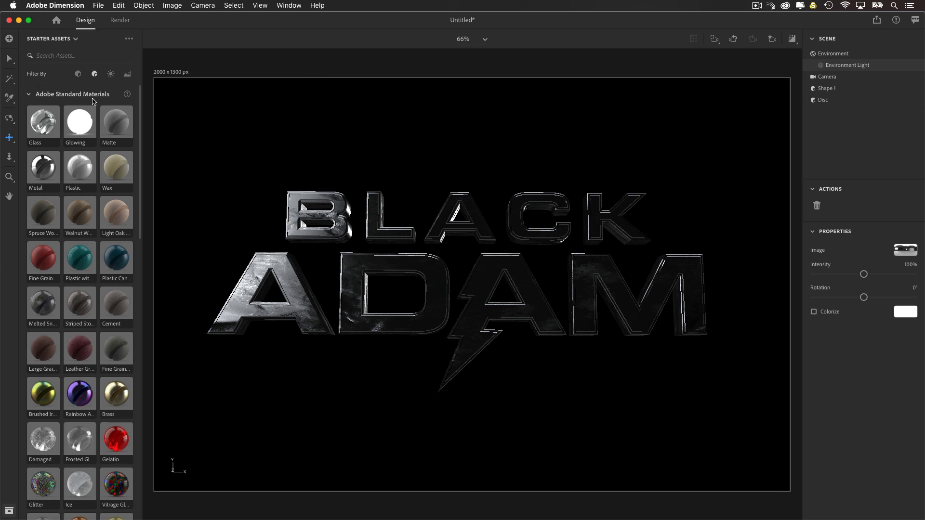
click(110, 75)
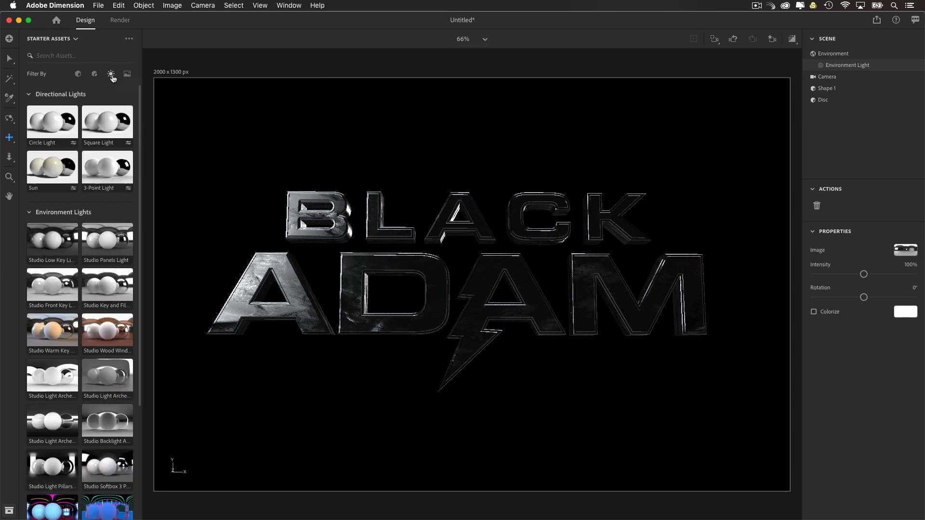
scroll(63, 400, down, 5)
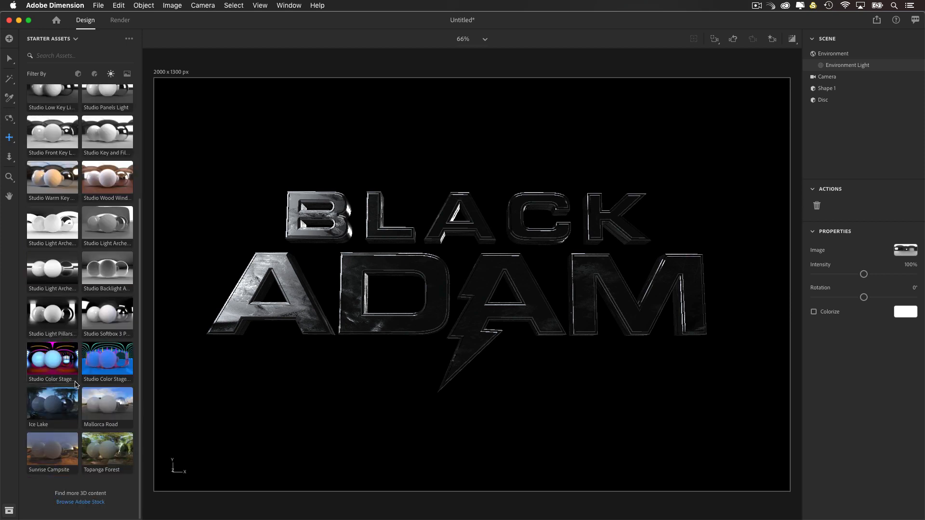
click(97, 317)
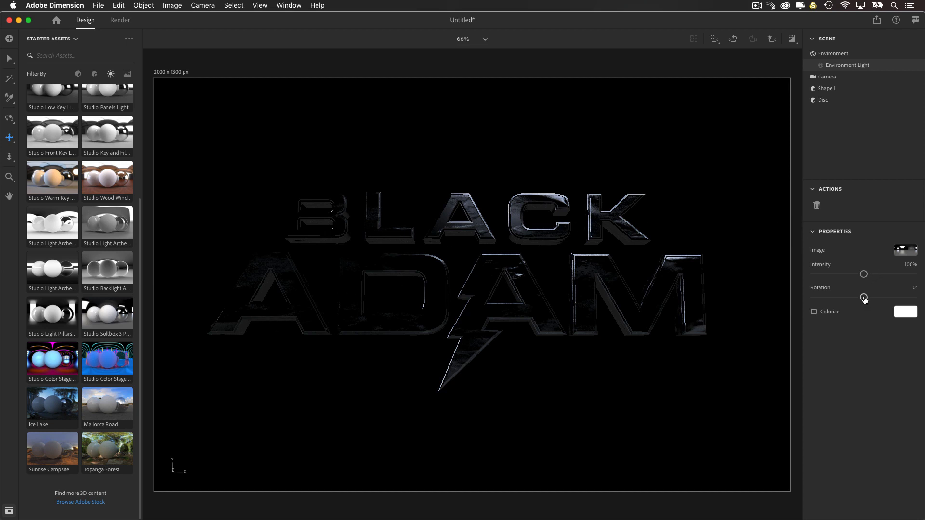
Step: Set the environment light's rotation to about -19° and its intensity to about 43%, and check the render preview
mouse_move(864, 299)
mouse_down()
mouse_move(852, 298)
mouse_move(862, 305)
mouse_up()
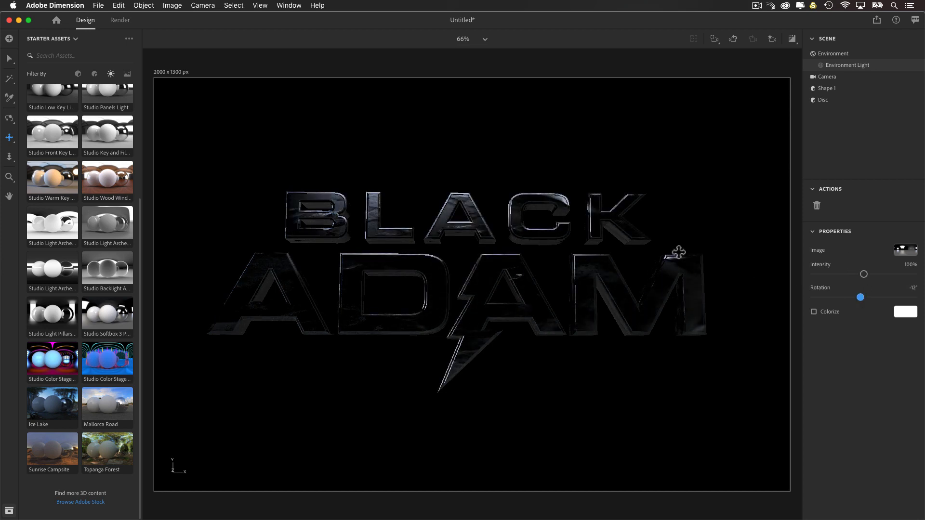
drag(855, 278, 860, 300)
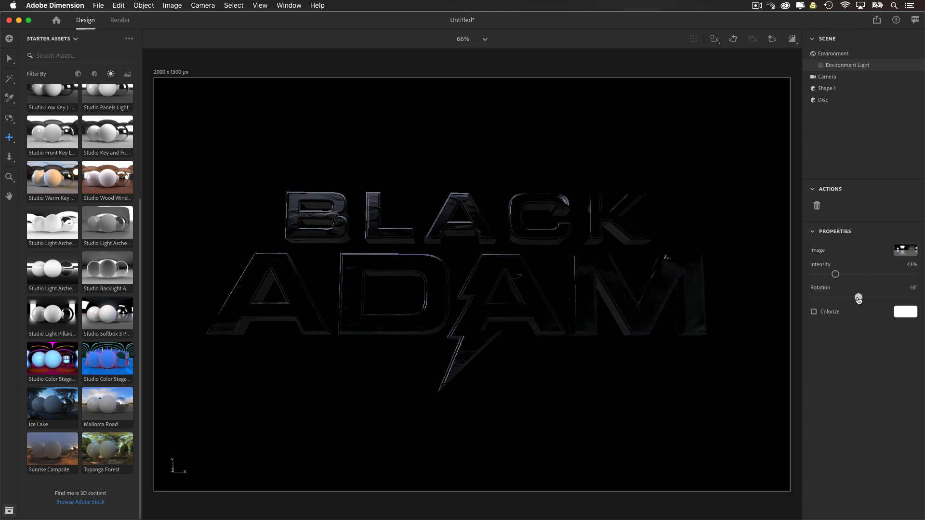
click(792, 39)
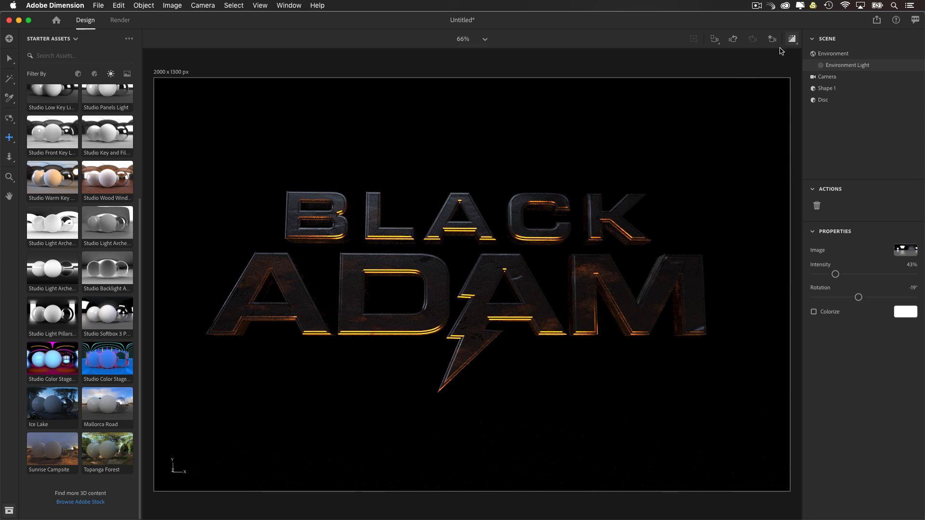
click(792, 39)
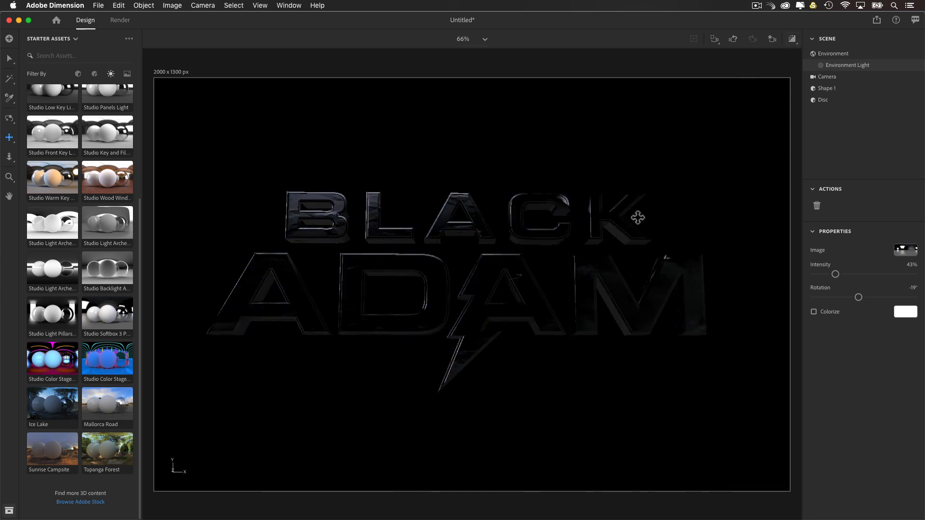
Step: Save the current framing of the title as a new camera bookmark
click(772, 39)
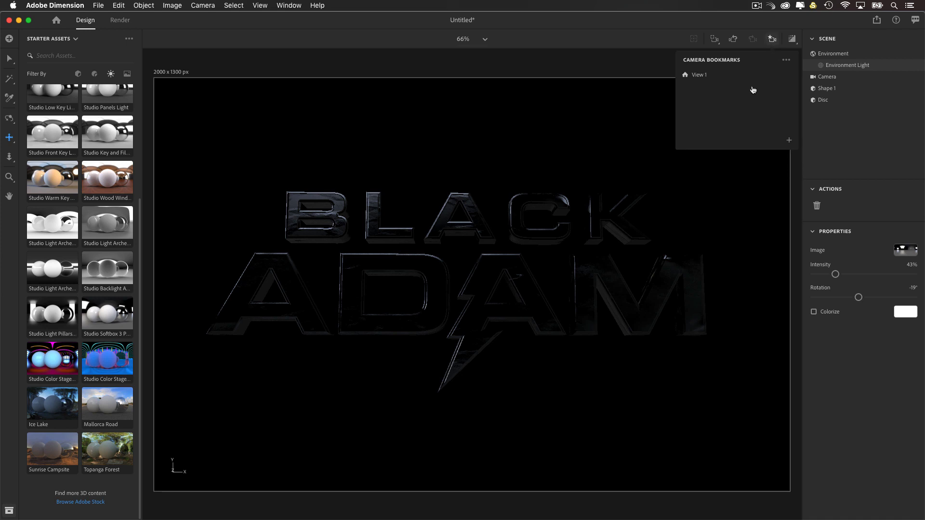
click(789, 140)
key(Return)
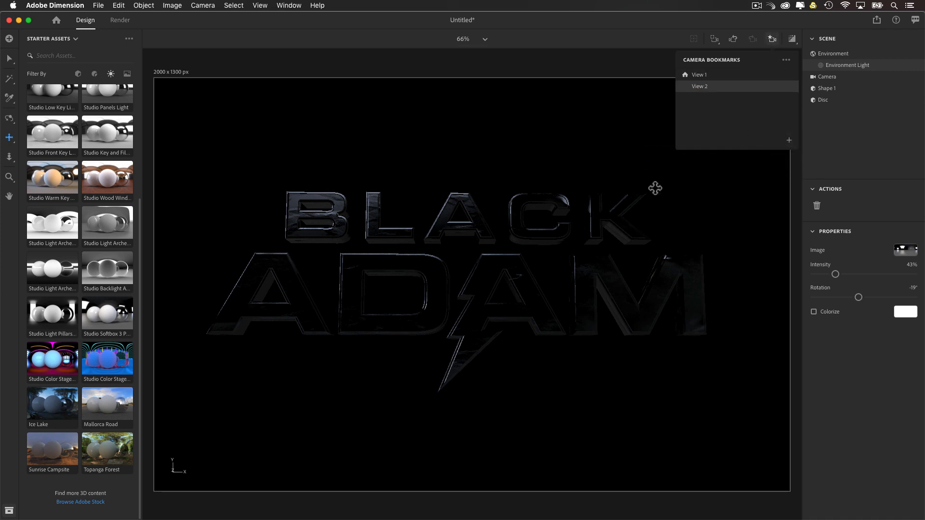
click(710, 198)
Step: Duplicate the orange disc and raise the copy above the title to about Y 700.1 cm
click(847, 58)
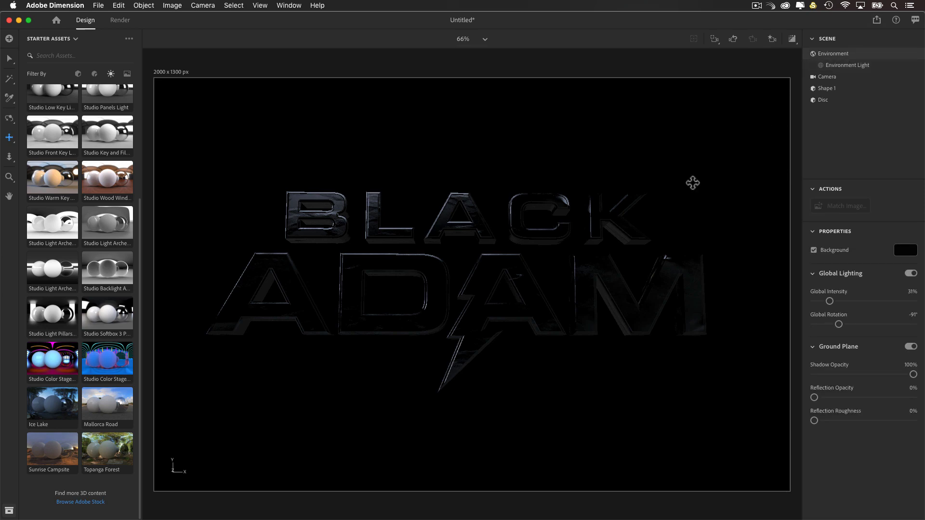
scroll(694, 183, down, 10)
key(1)
drag(578, 207, 457, 308)
scroll(457, 307, up, 10)
key(2)
drag(473, 351, 525, 256)
scroll(497, 243, down, 10)
key(1)
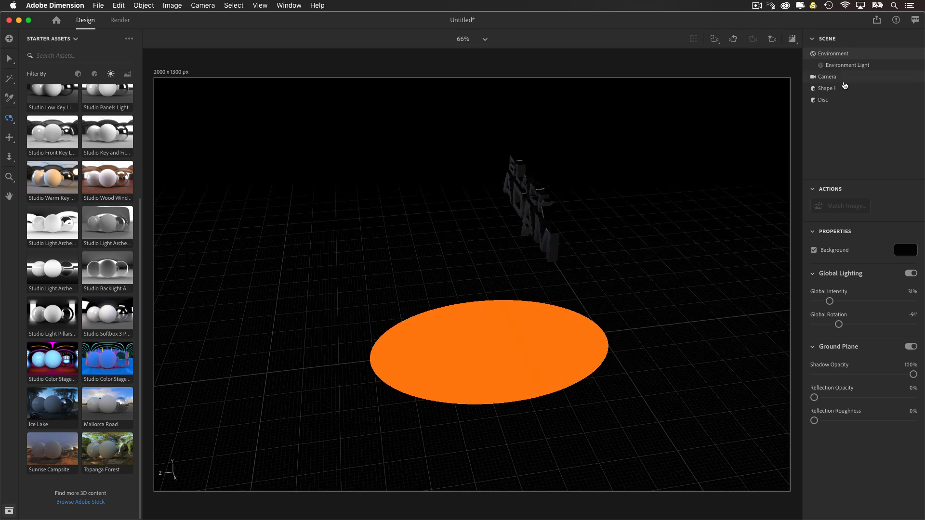
click(825, 100)
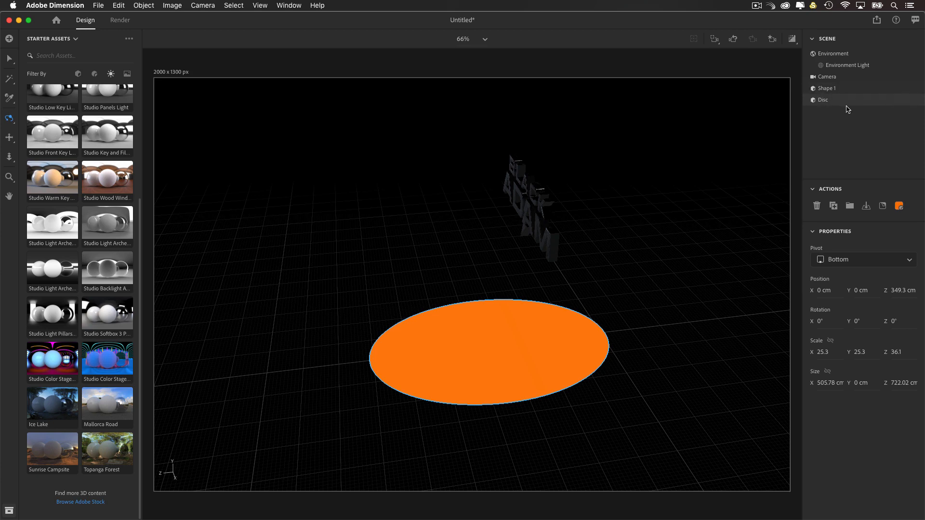
key(super+d)
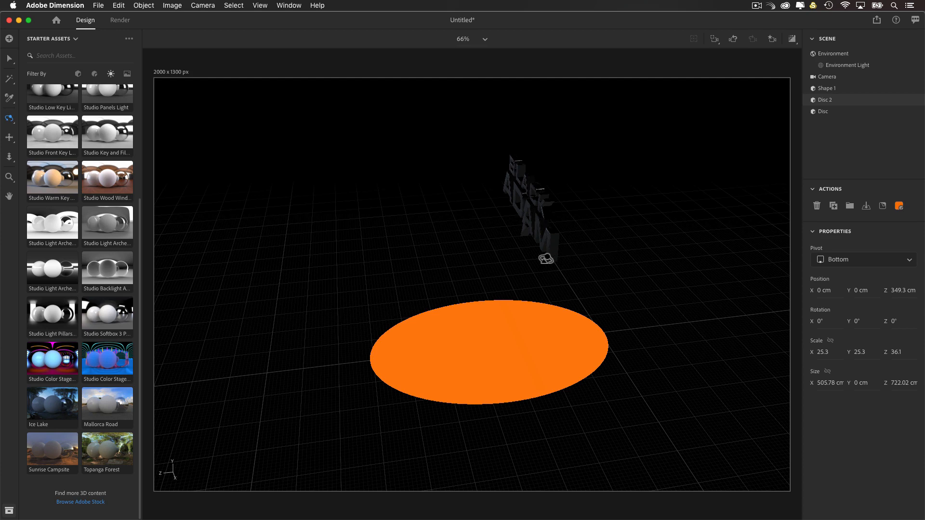
key(v)
drag(495, 300, 521, 44)
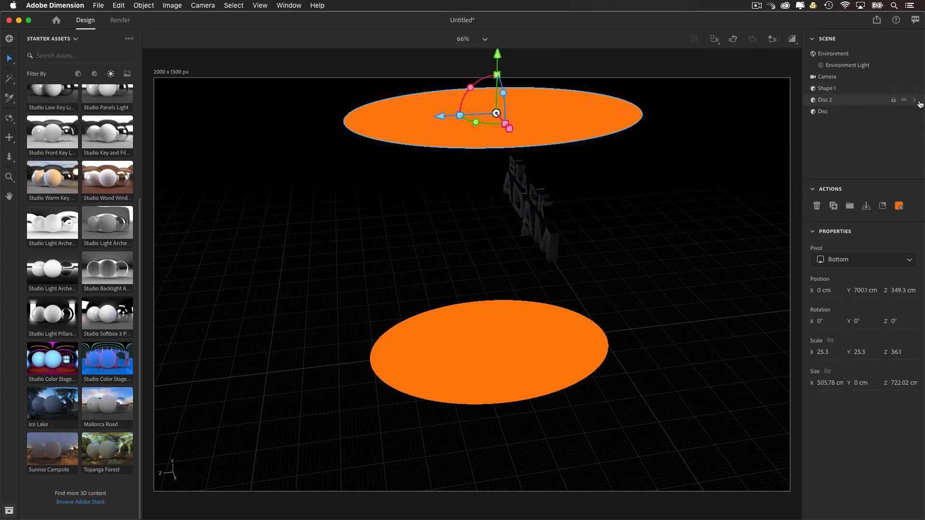
Step: Change the base color of the upper disc's glowing material to white and deselect the disc
click(916, 101)
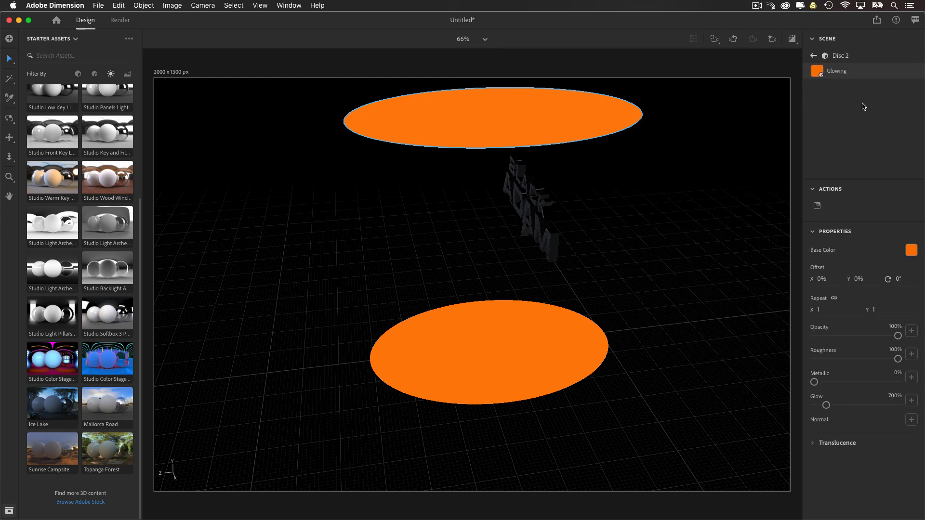
click(915, 254)
drag(791, 224, 752, 174)
click(733, 166)
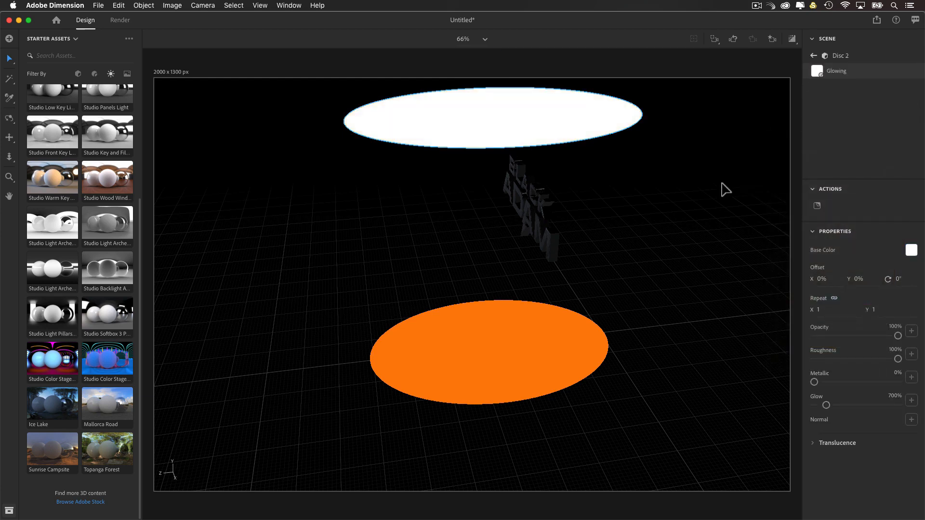
click(725, 189)
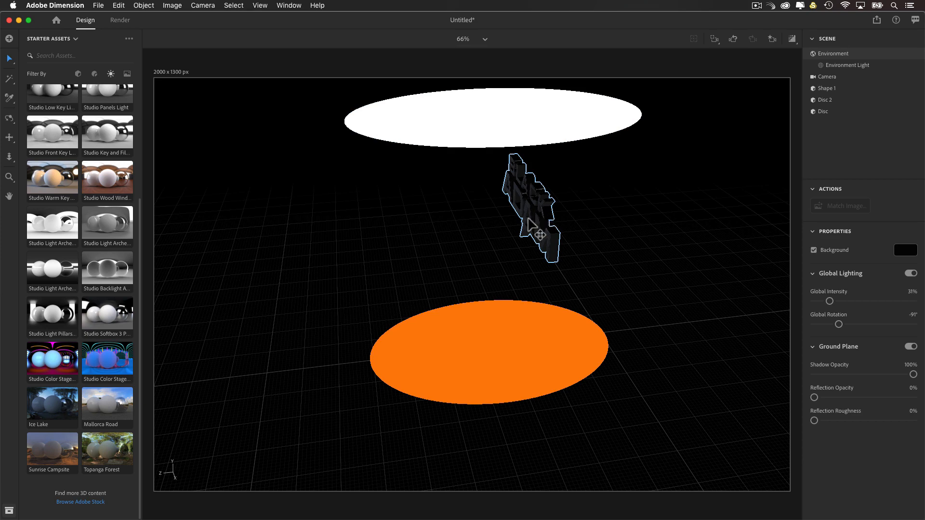
Step: Raise the white upper disc above the title to about Y 782.5 cm
key(2)
drag(528, 231, 510, 279)
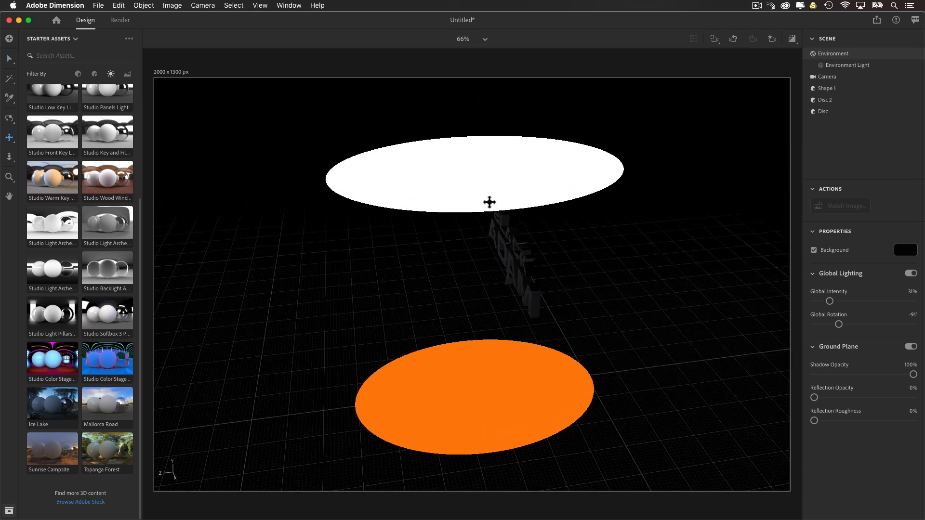
key(v)
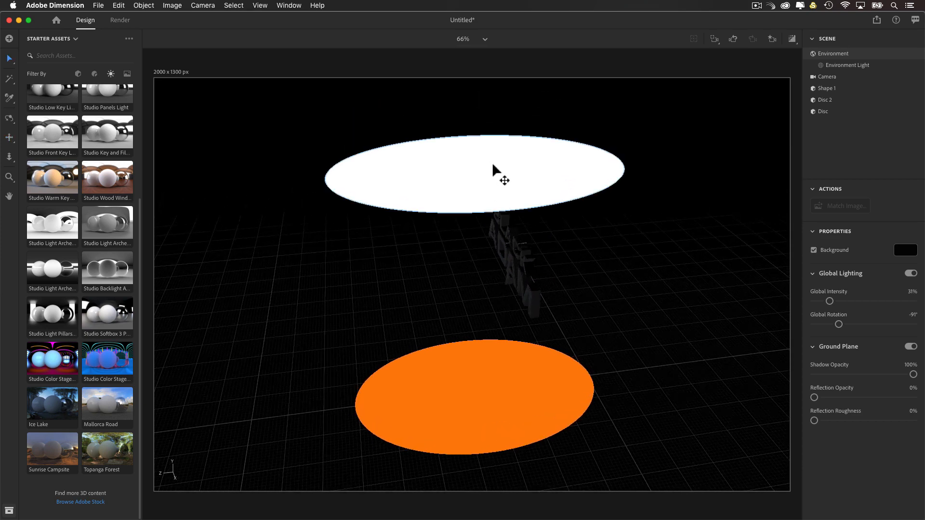
click(496, 172)
drag(481, 119, 480, 80)
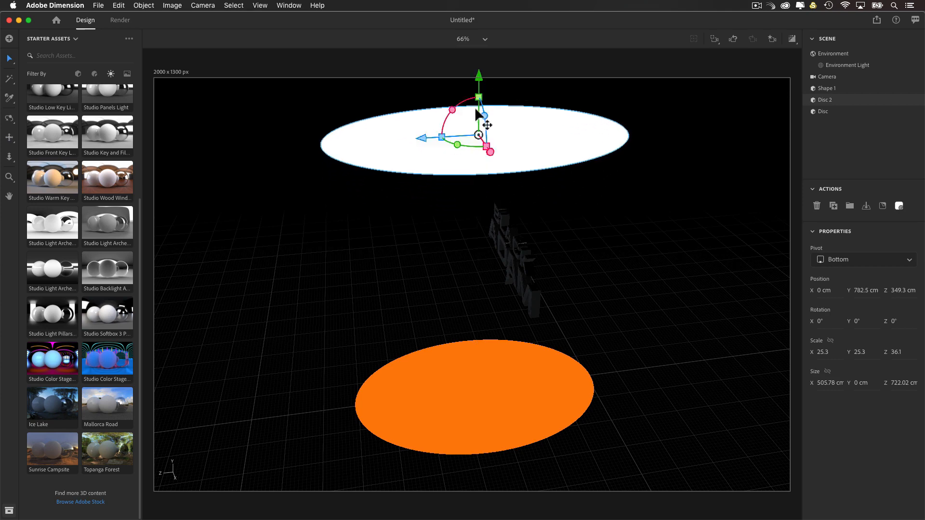
Step: Recall the View 2 camera bookmark and check in the render preview how the discs light the title
key(1)
drag(499, 241, 626, 188)
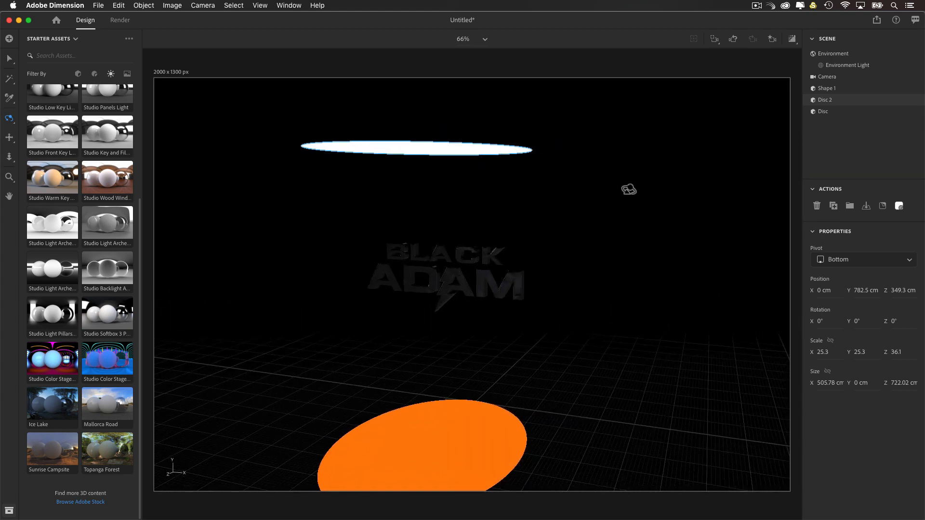
click(772, 40)
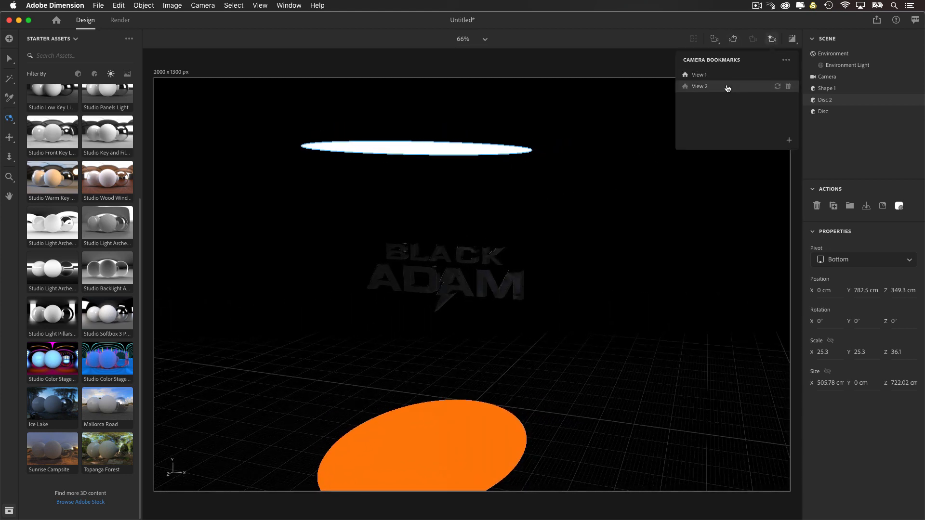
click(728, 88)
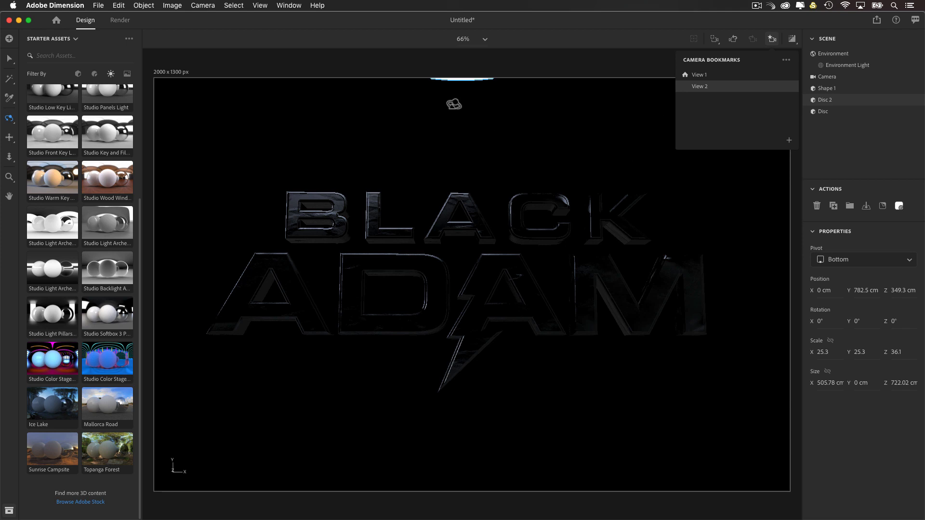
click(796, 39)
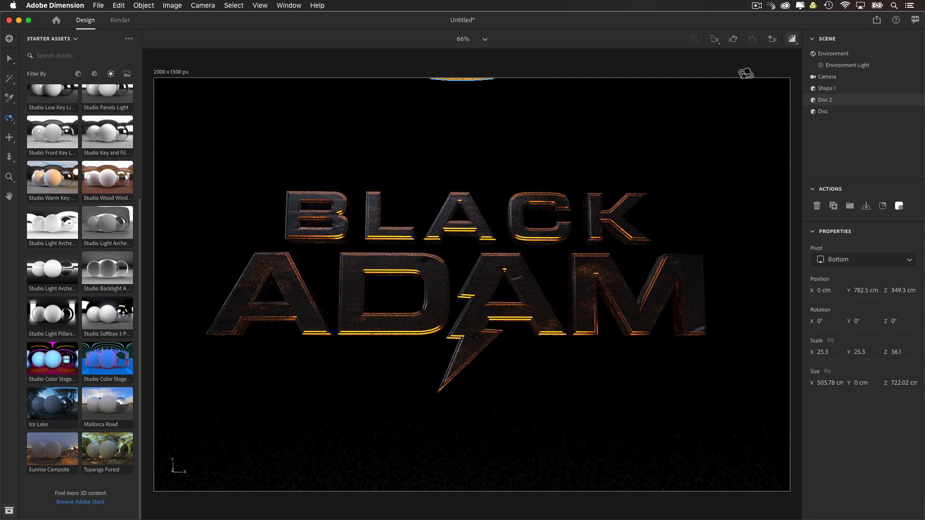
click(792, 39)
scroll(675, 198, down, 5)
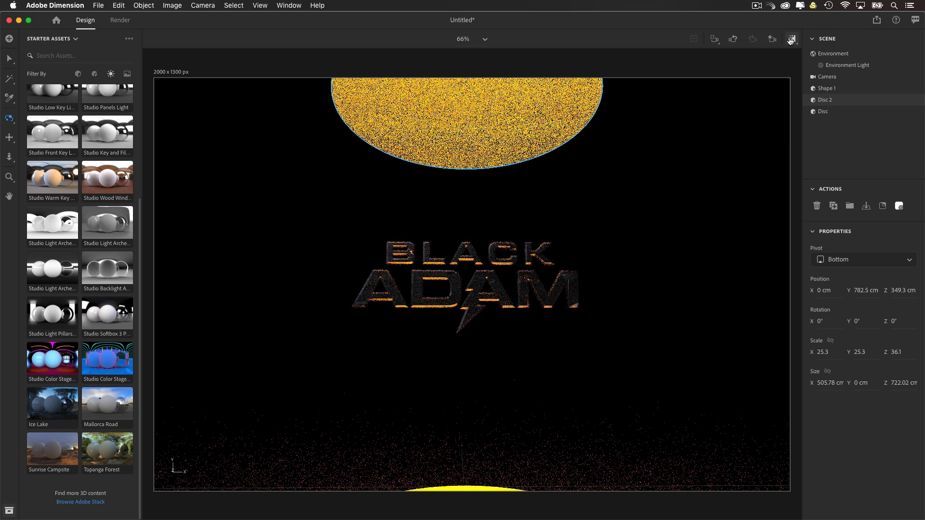
click(792, 38)
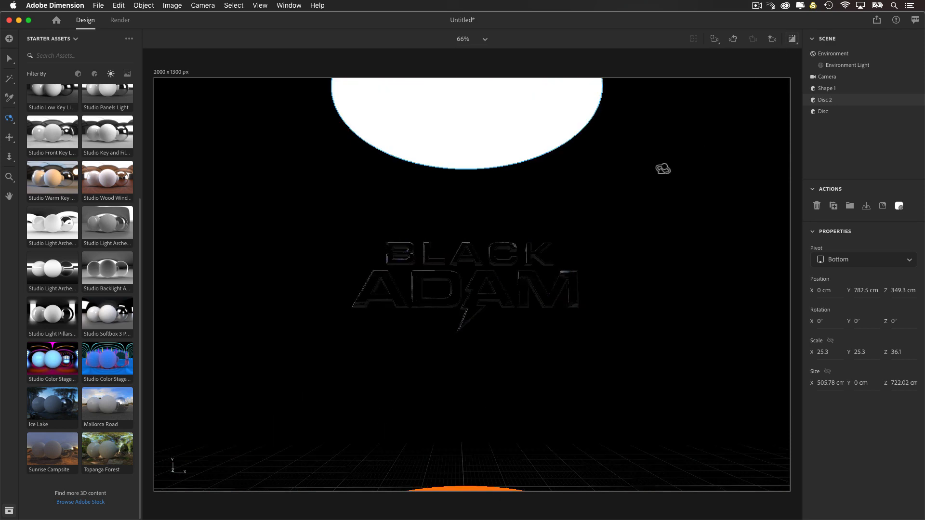
Step: Rotate the upper disc about -165° around its X axis to tilt it toward the title
drag(644, 182, 476, 287)
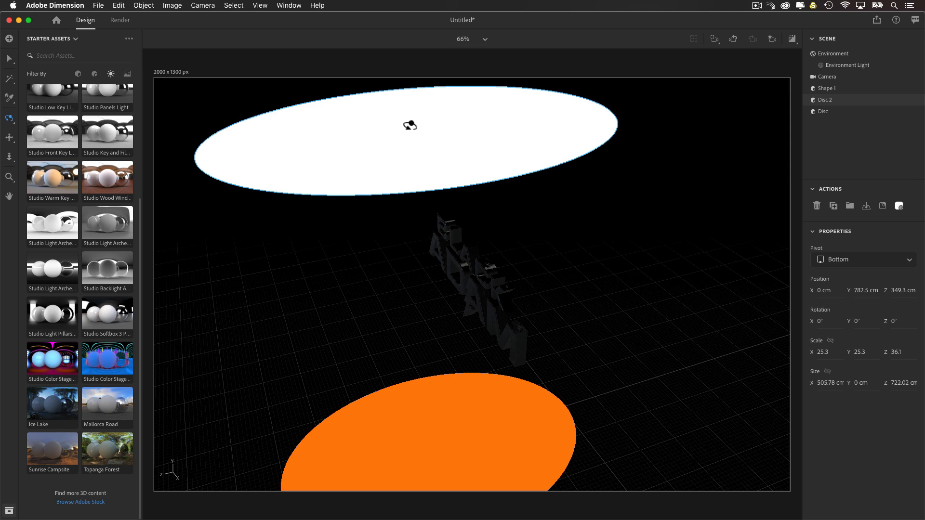
key(v)
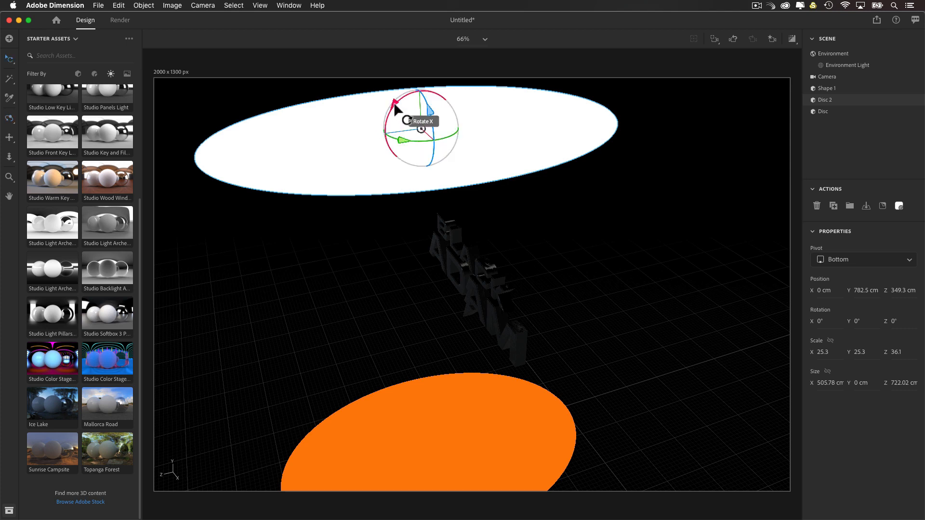
drag(394, 109, 557, 195)
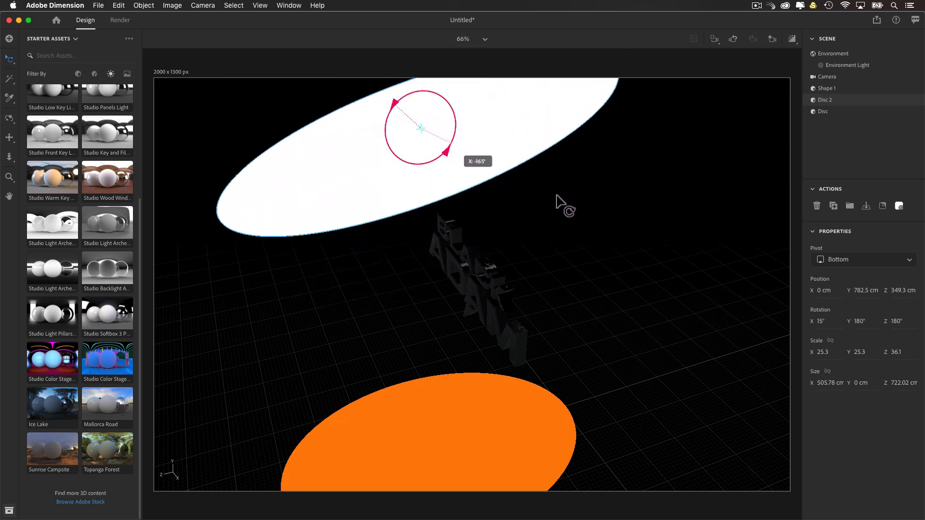
Step: Shrink the upper disc's Z scale to about 22.8 and raise the disc to about Y 821 cm
key(1)
drag(481, 189, 497, 217)
key(s)
click(469, 141)
drag(481, 110, 462, 128)
key(v)
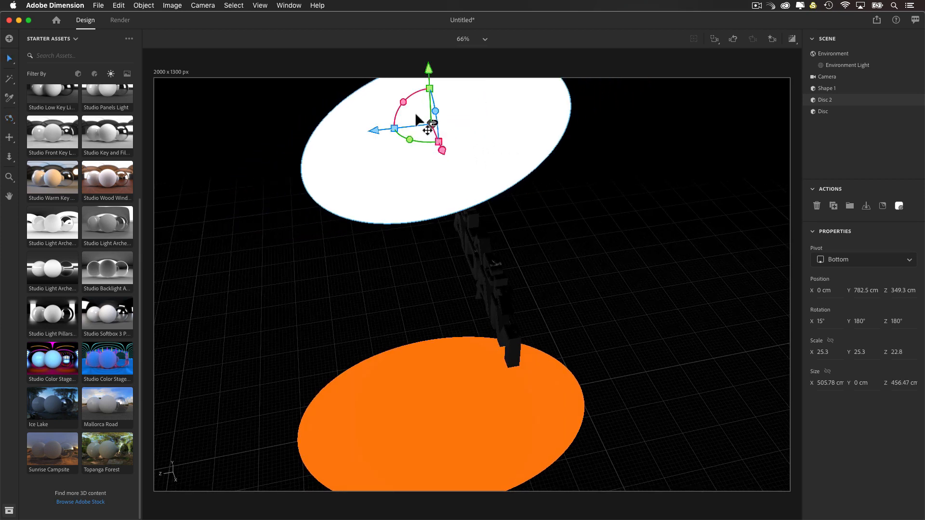
drag(429, 69, 418, 48)
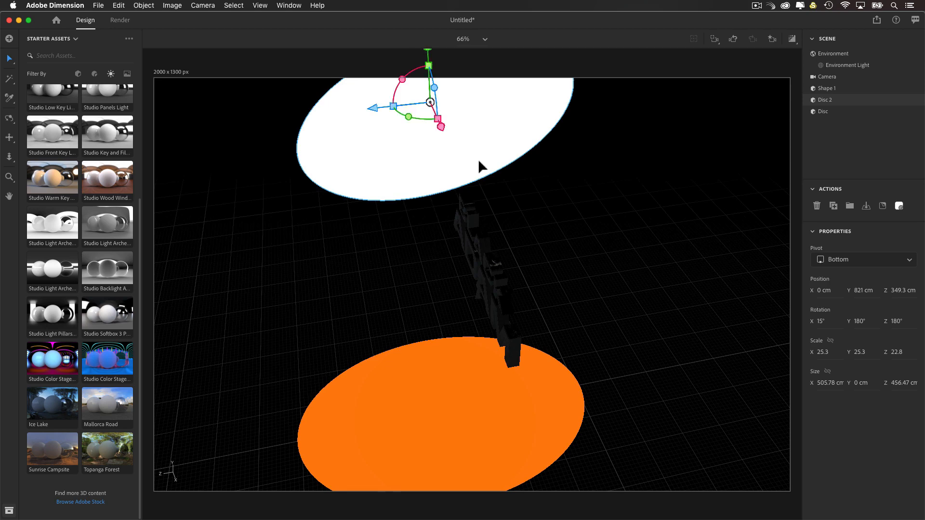
Step: Open the upper disc's glowing material and check the render preview from the View 2 bookmark
key(1)
drag(496, 190, 540, 155)
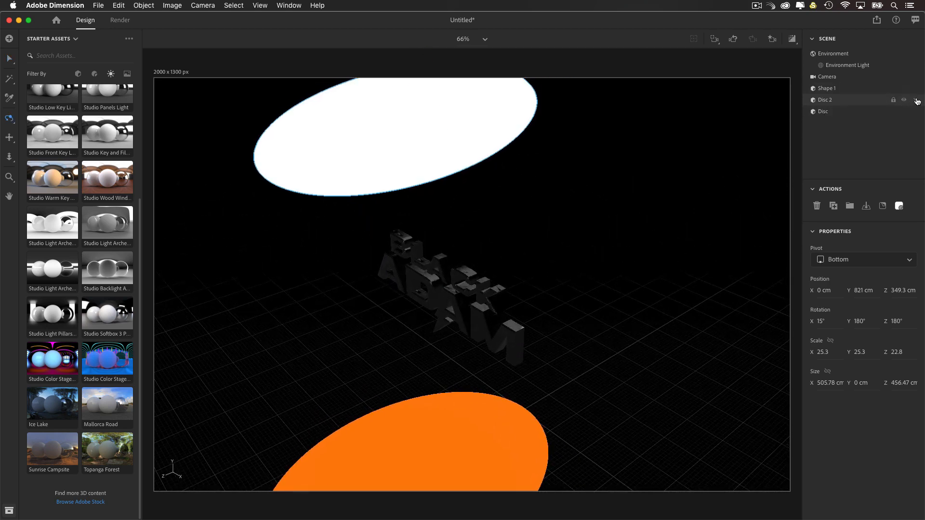
click(917, 102)
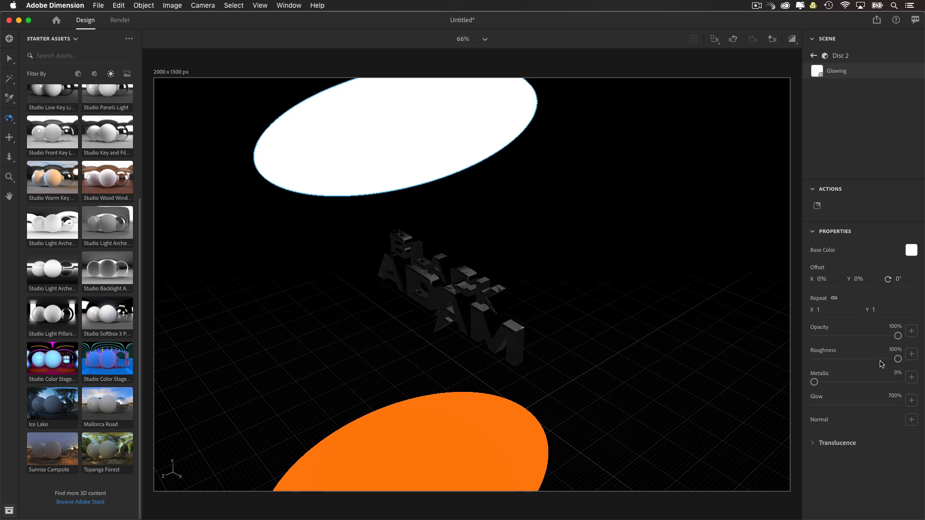
click(773, 39)
click(736, 86)
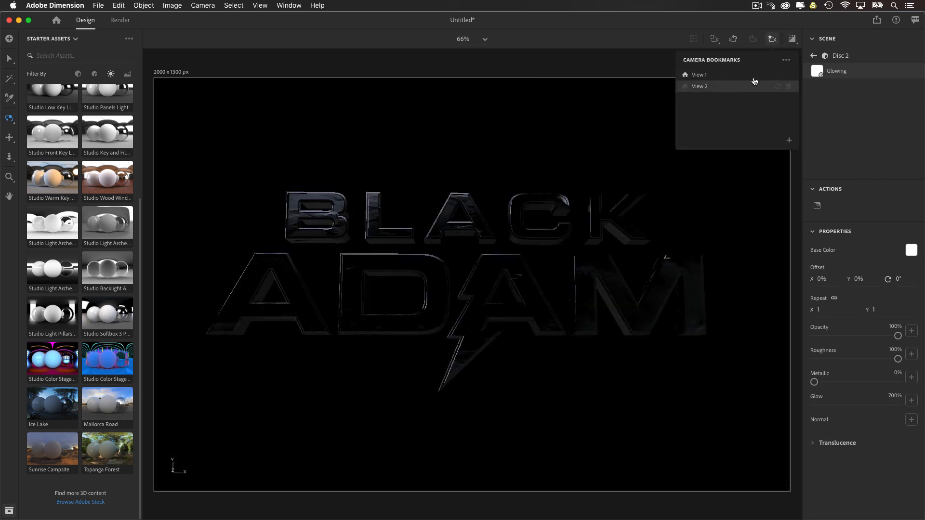
click(793, 39)
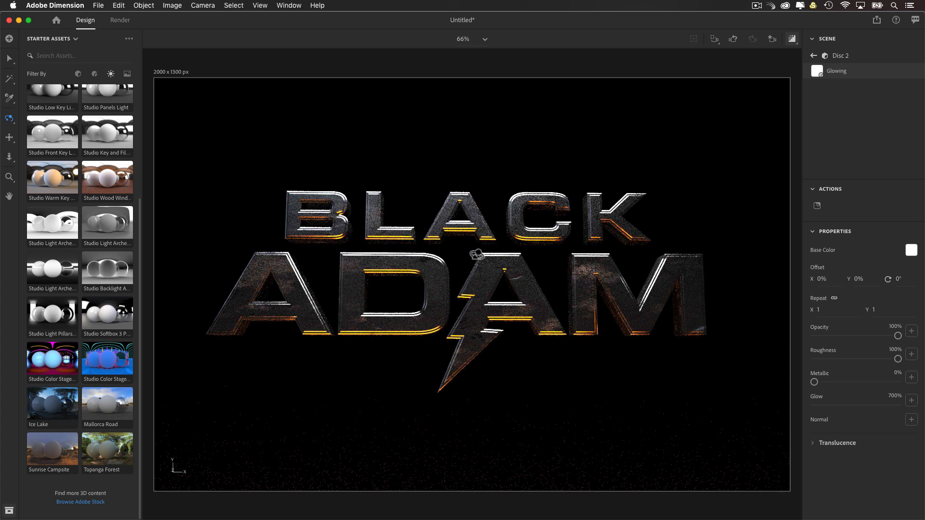
Step: Set the glow of the upper disc's material to 300% and check the result in the render preview
click(794, 40)
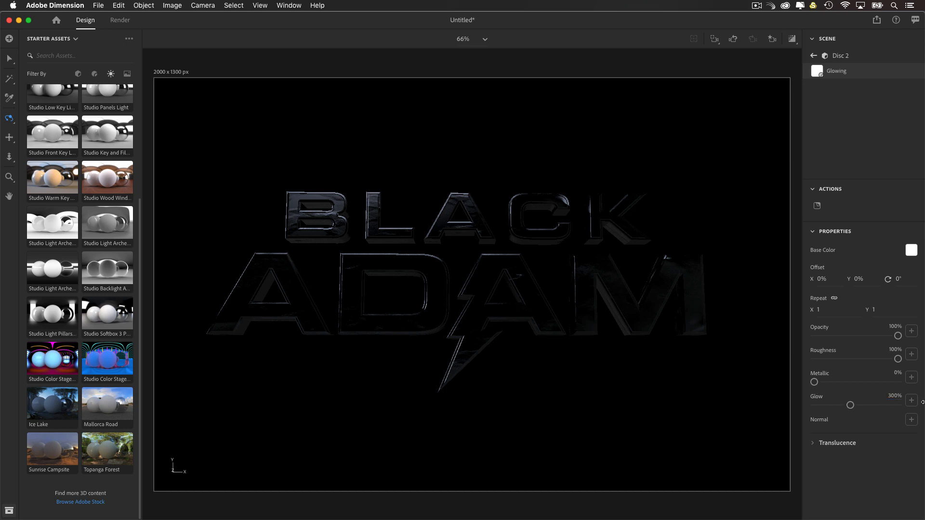
click(791, 40)
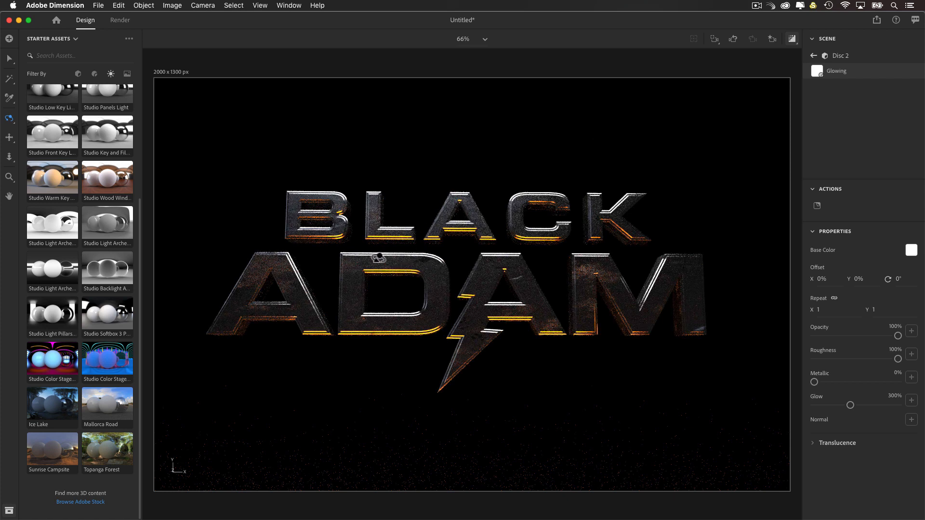
click(792, 39)
Step: Stretch the orange disc along Z to a scale of about 48.5 and shift it to about Z 272.6 cm
scroll(569, 226, down, 10)
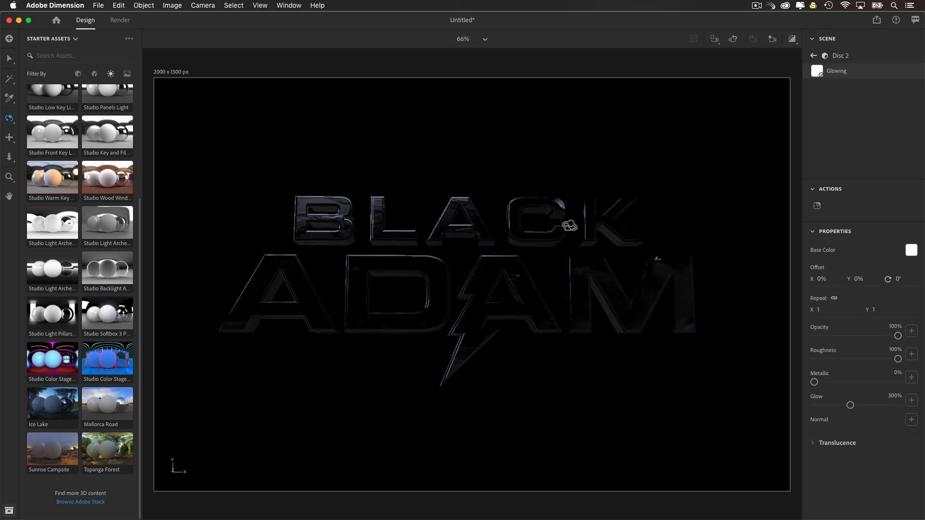
drag(565, 226, 342, 335)
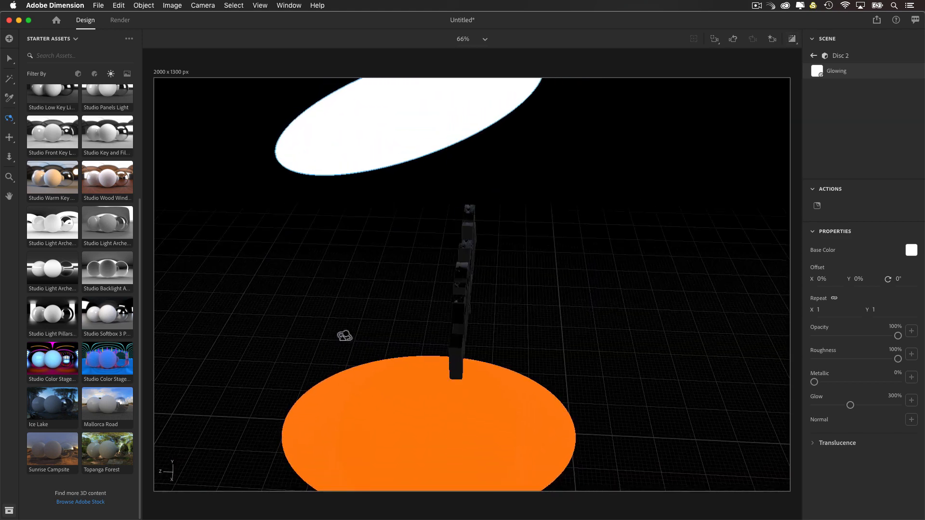
key(v)
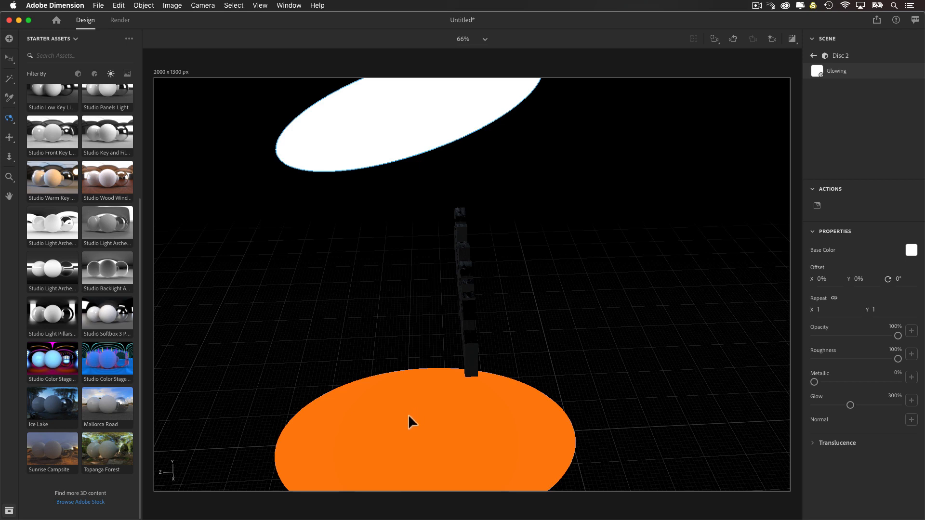
click(409, 415)
drag(370, 438, 358, 438)
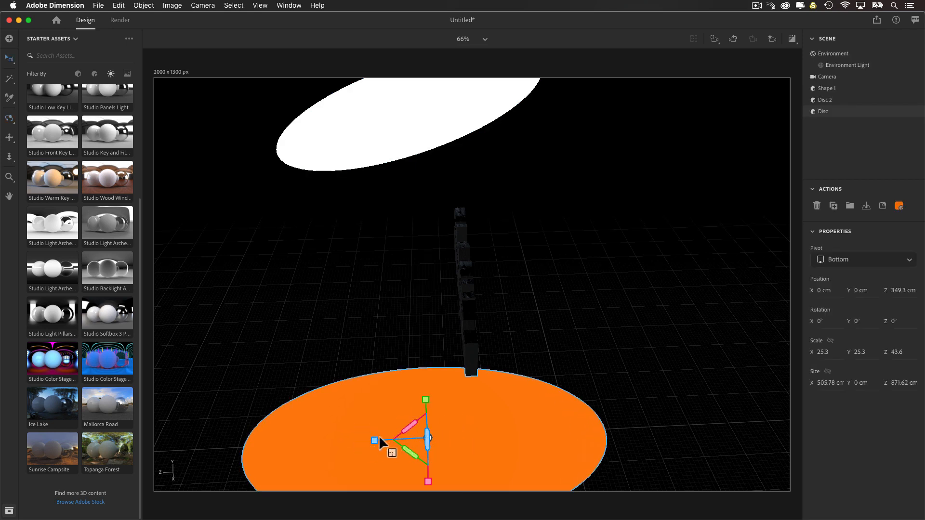
drag(374, 440, 411, 441)
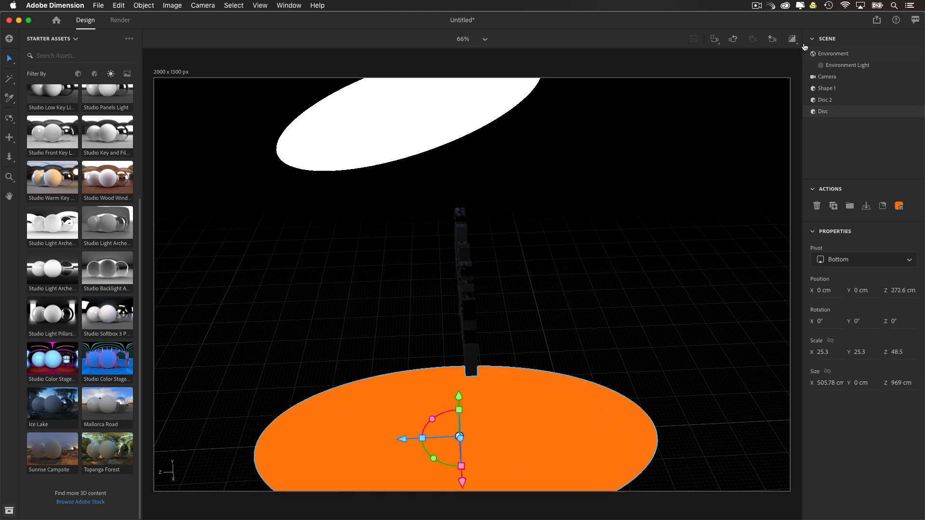
Step: Recall the View 2 bookmark, shift the title's framing slightly, and examine the lighting in the render preview
click(772, 39)
click(719, 88)
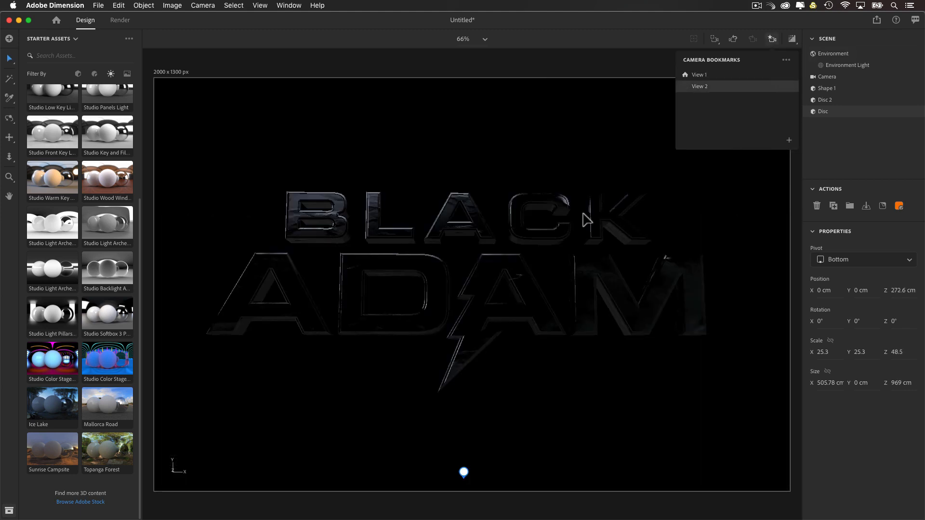
middle_drag(558, 229, 575, 231)
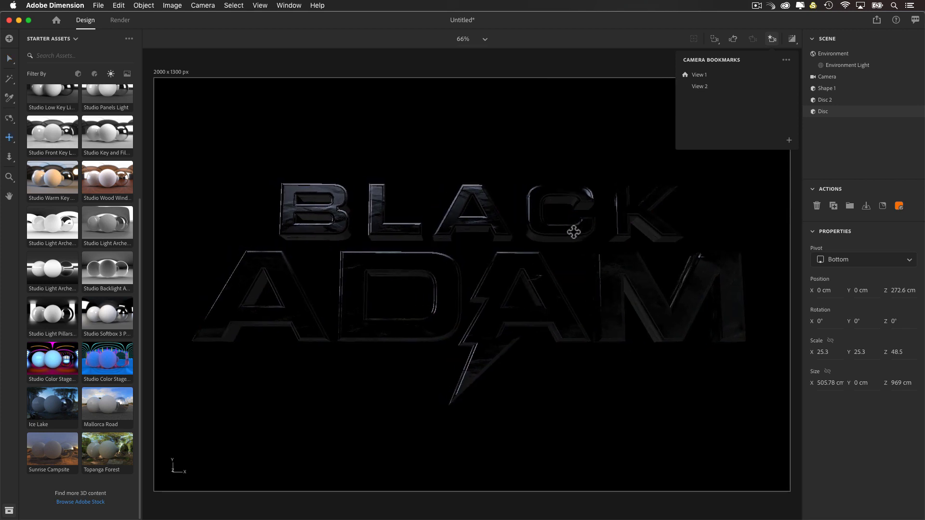
right_drag(574, 232, 564, 230)
middle_drag(563, 233, 564, 231)
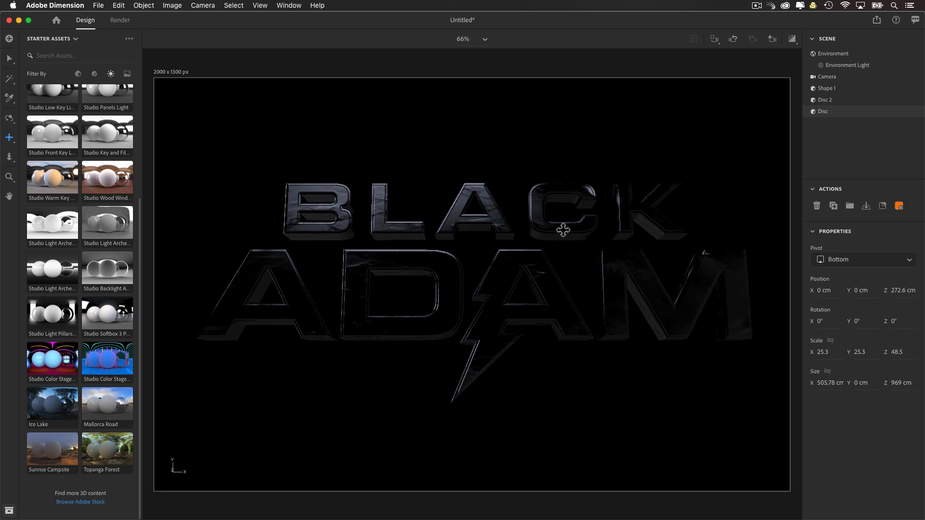
click(792, 39)
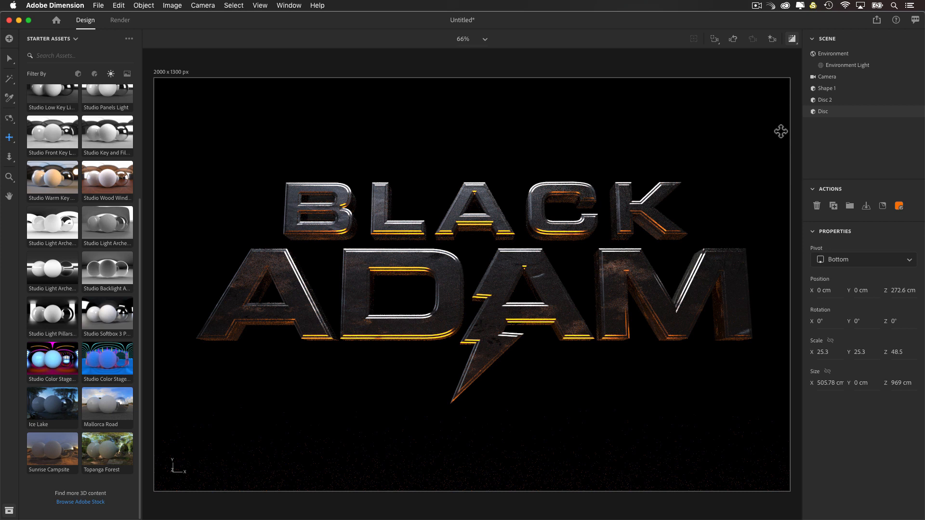
click(792, 38)
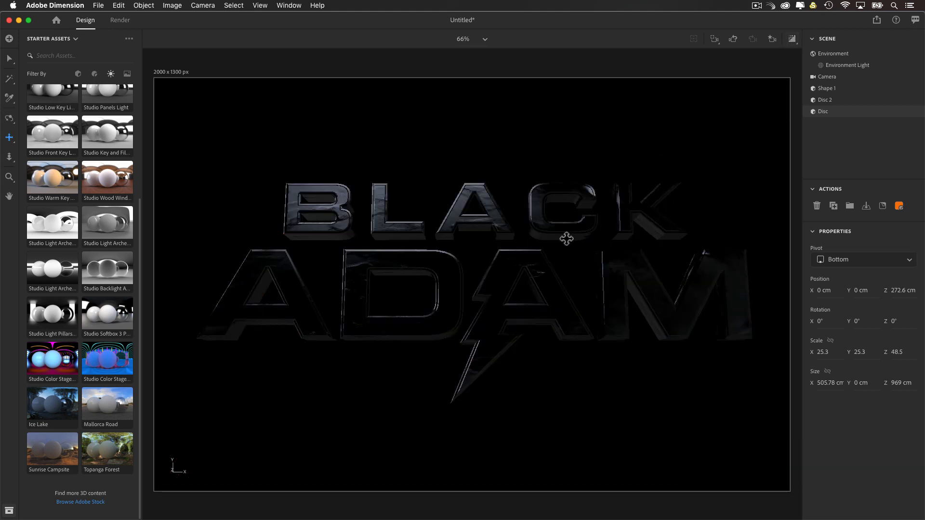
Step: Set the environment's global lighting intensity to 12% and check the title in the render preview
key(1)
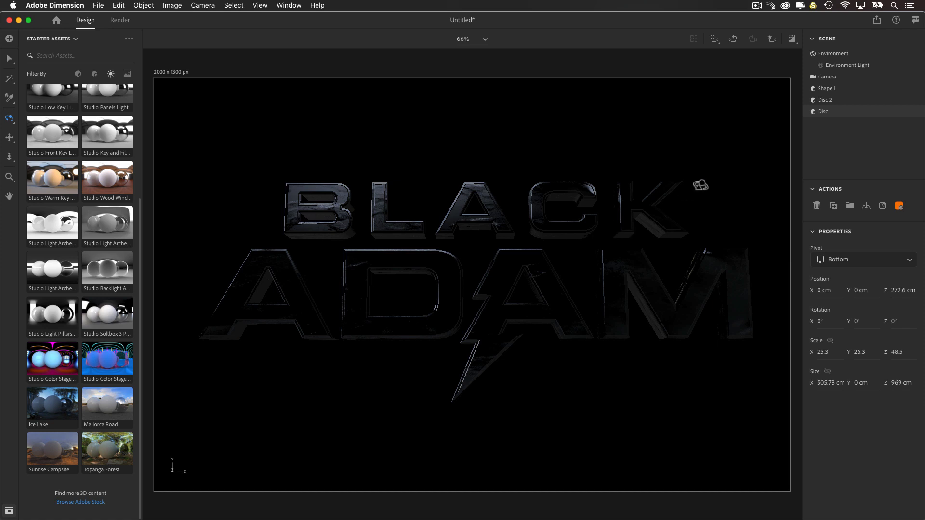
click(792, 39)
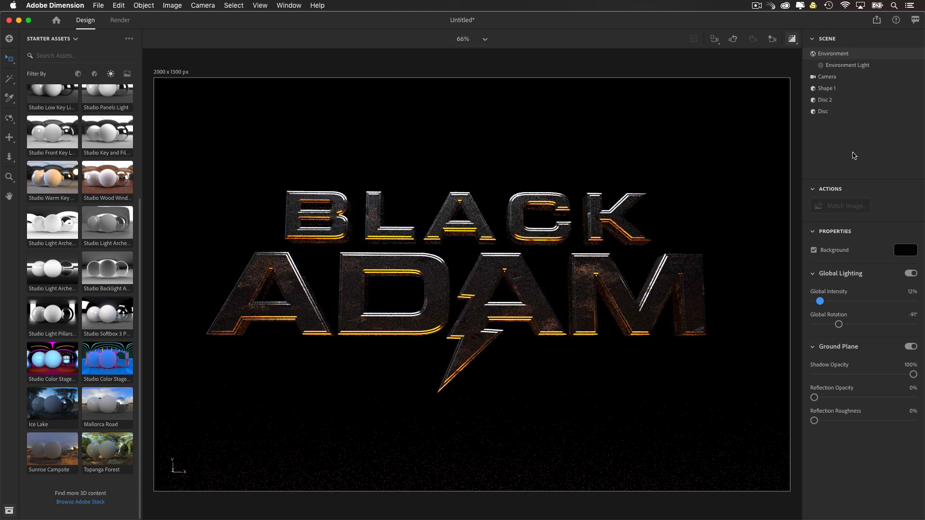
click(838, 100)
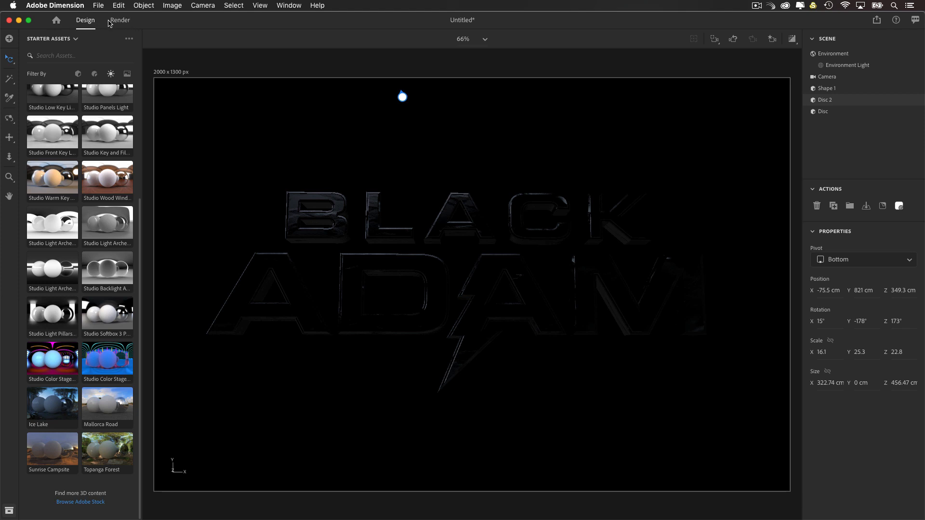
Step: Switch to the render settings and set the export filename to Black_Adam_render 1
click(113, 22)
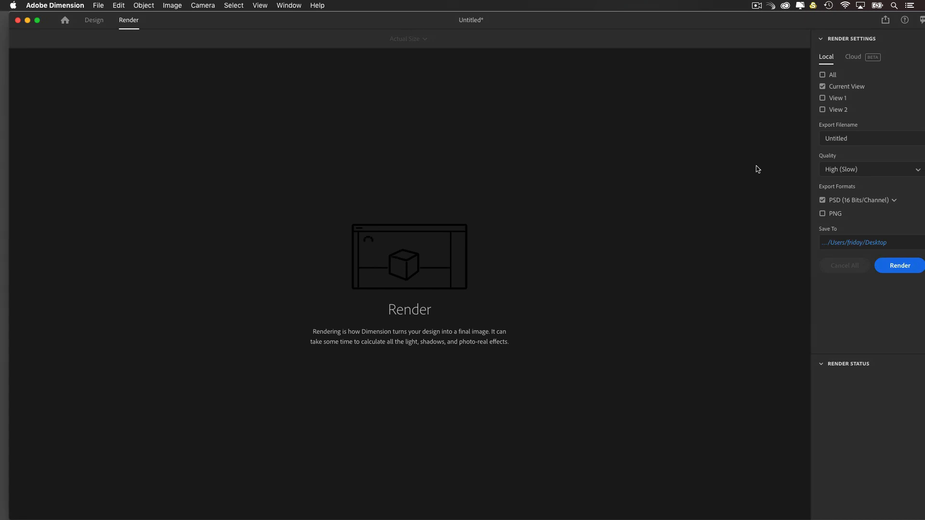
click(822, 140)
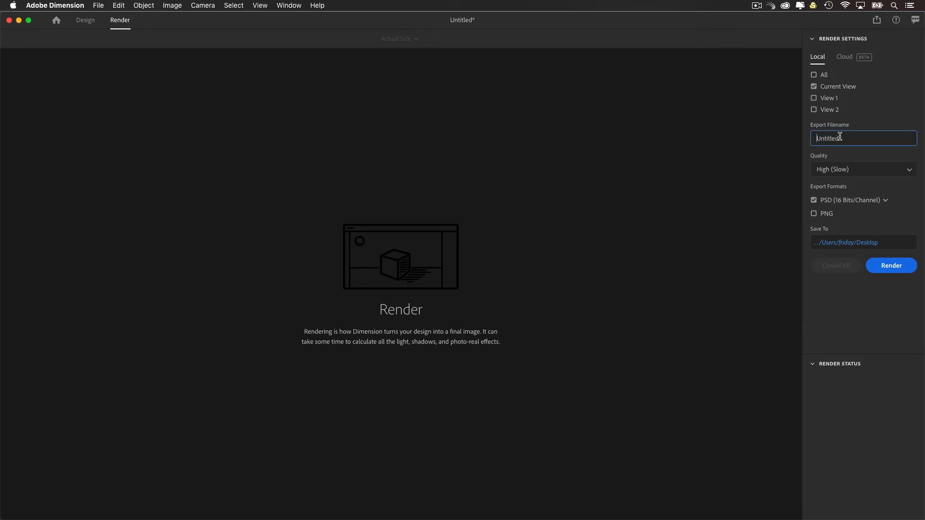
key(super+a)
text(Black_Adam_render 1)
Step: Keep the quality at High (Slow) and render the current view as a 16-bit PSD to the Desktop
click(843, 174)
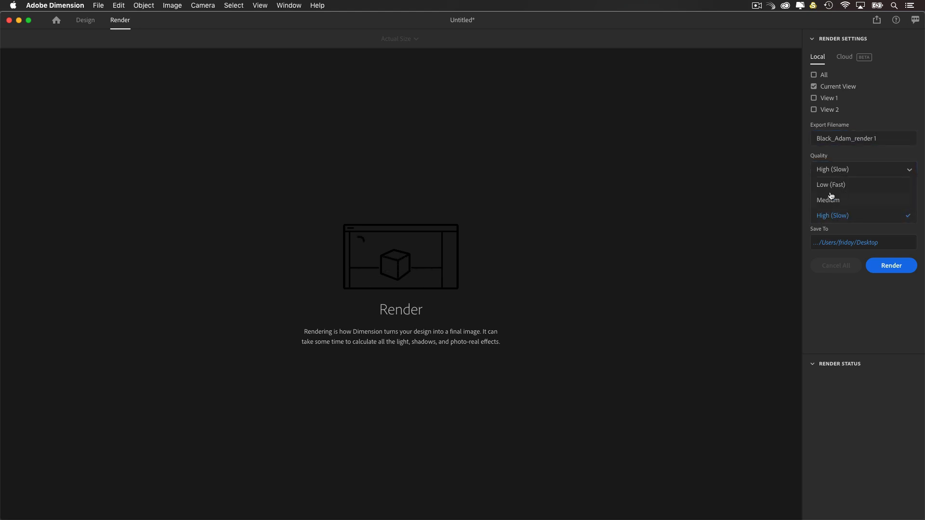
click(845, 157)
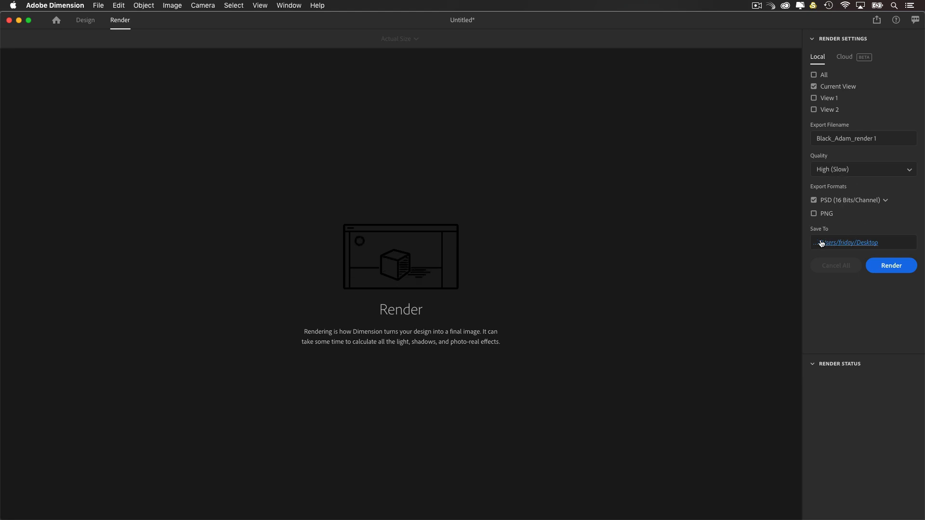
click(887, 266)
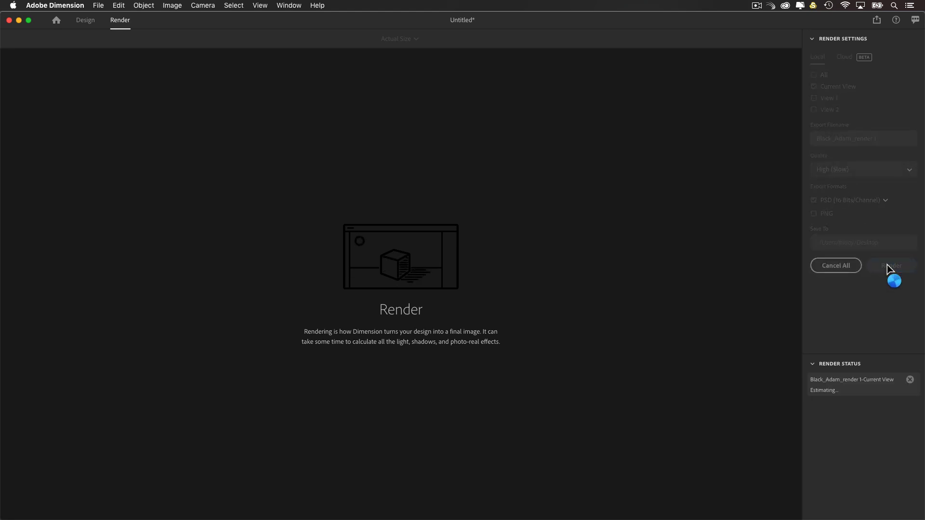
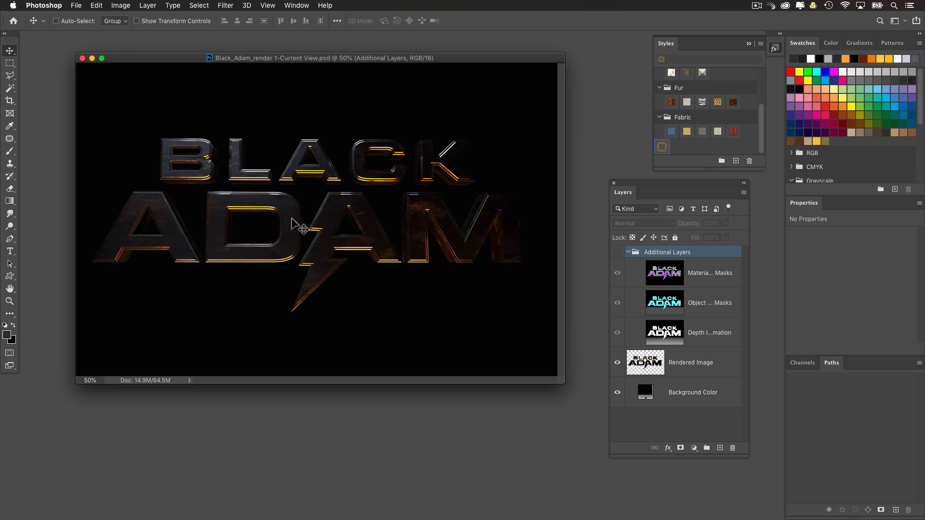
Step: Convert the rendered title document from 16 to 8 bits per channel
click(120, 5)
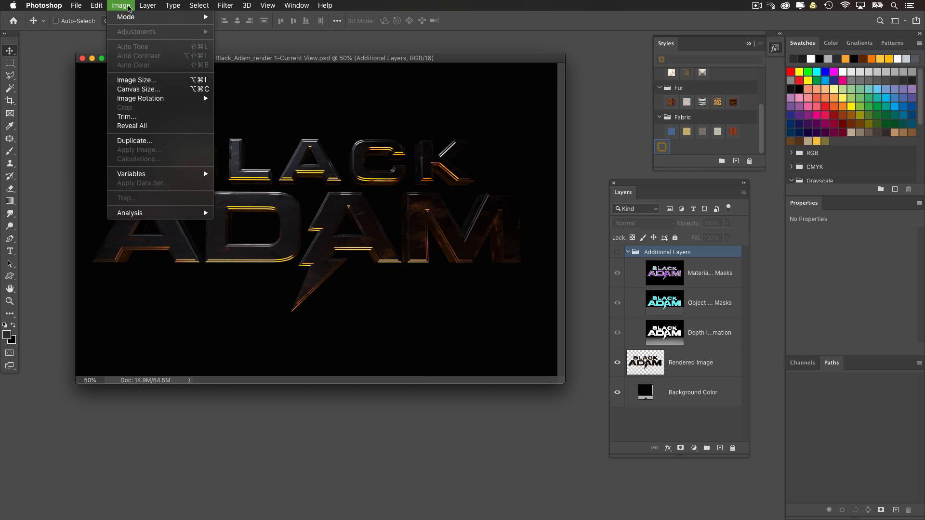
mouse_move(128, 14)
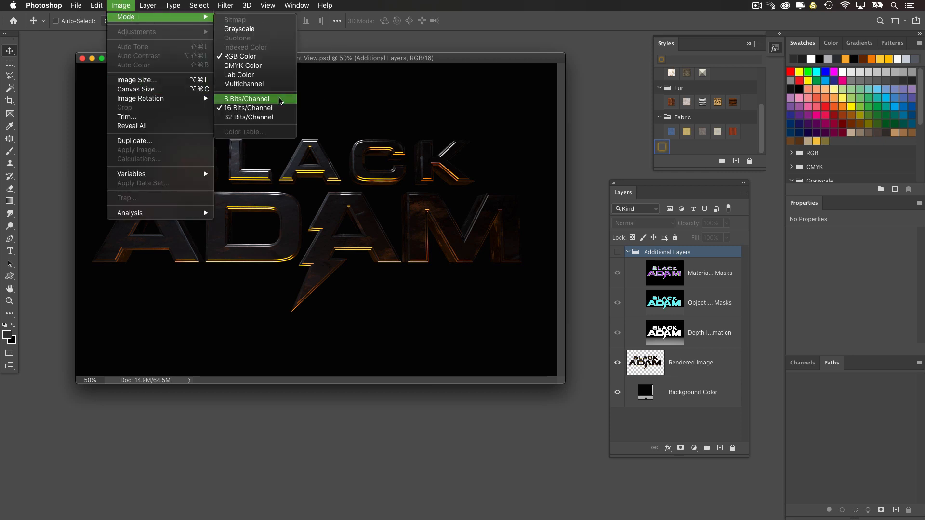
click(280, 99)
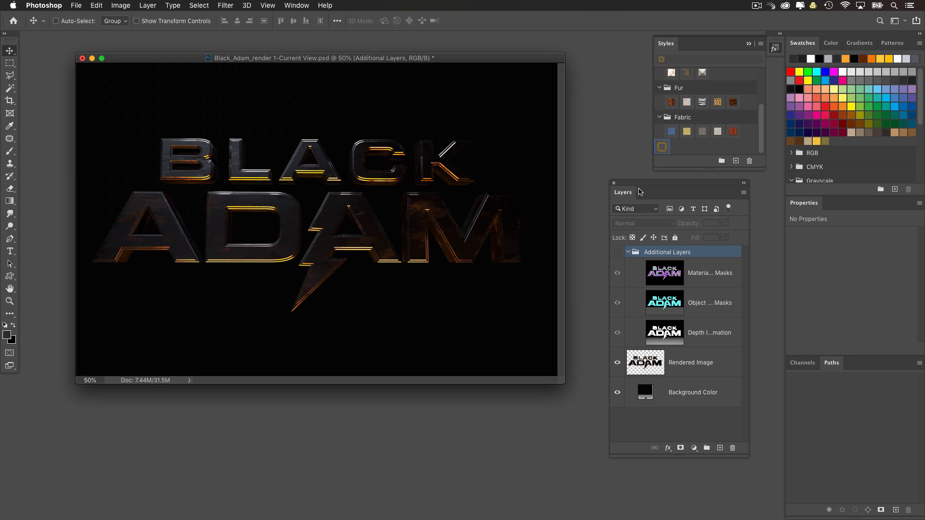
drag(639, 189, 641, 194)
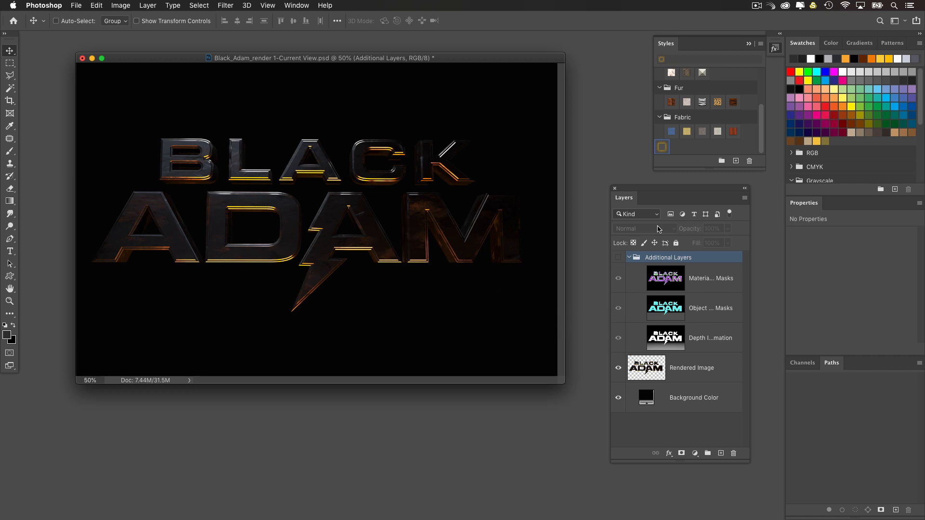
drag(637, 194, 638, 197)
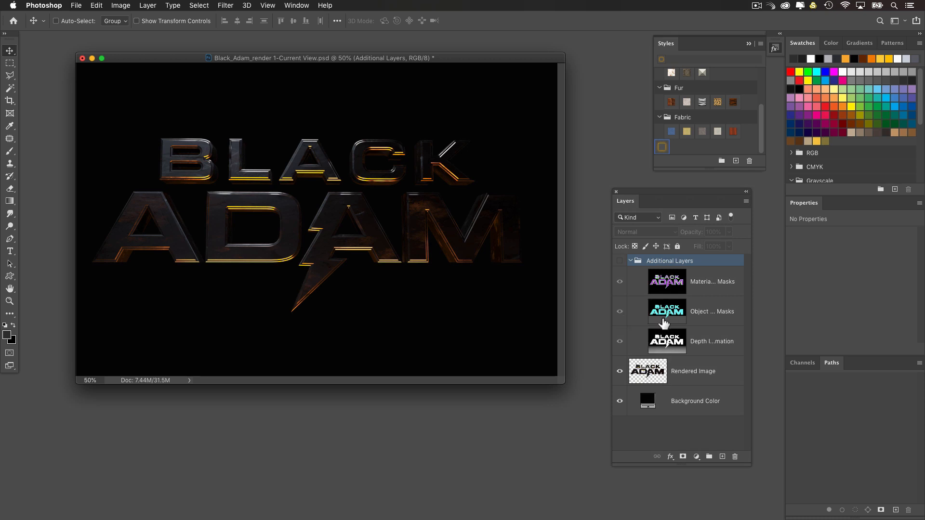
Step: Select the Rendered Image layer and inspect its transparency by hiding and restoring the Background Color layer
click(652, 373)
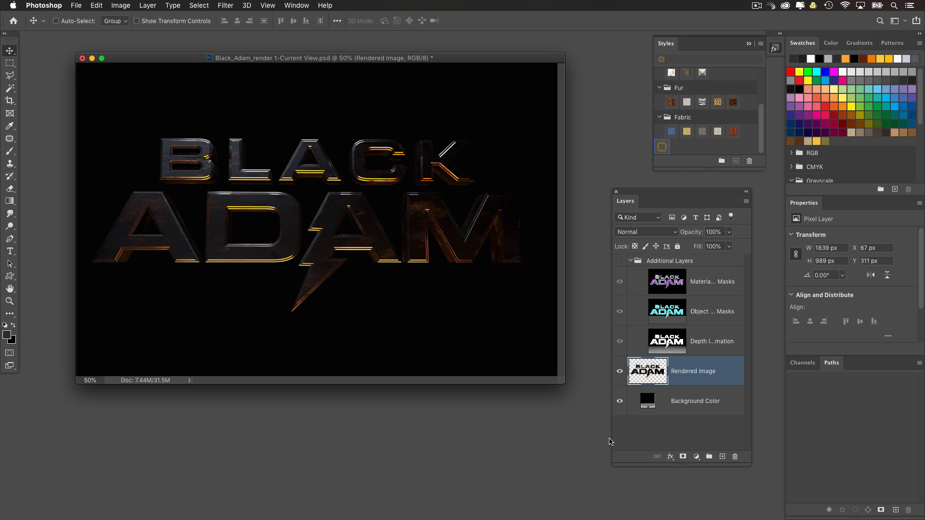
click(620, 401)
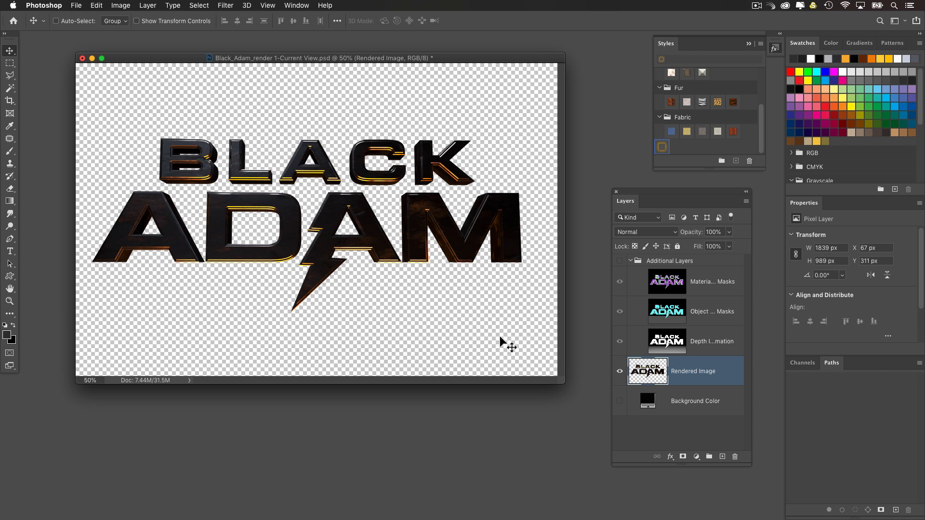
click(620, 402)
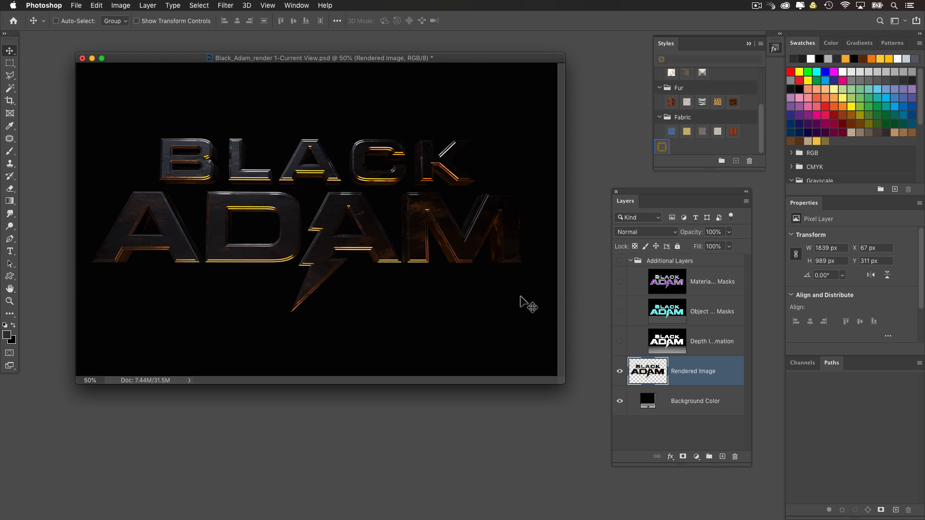
Step: Scale the Rendered Image layer to about 82% and reposition the title near the middle of the canvas
key(ctrl+t)
alt+drag(535, 141, 496, 159)
drag(440, 221, 447, 208)
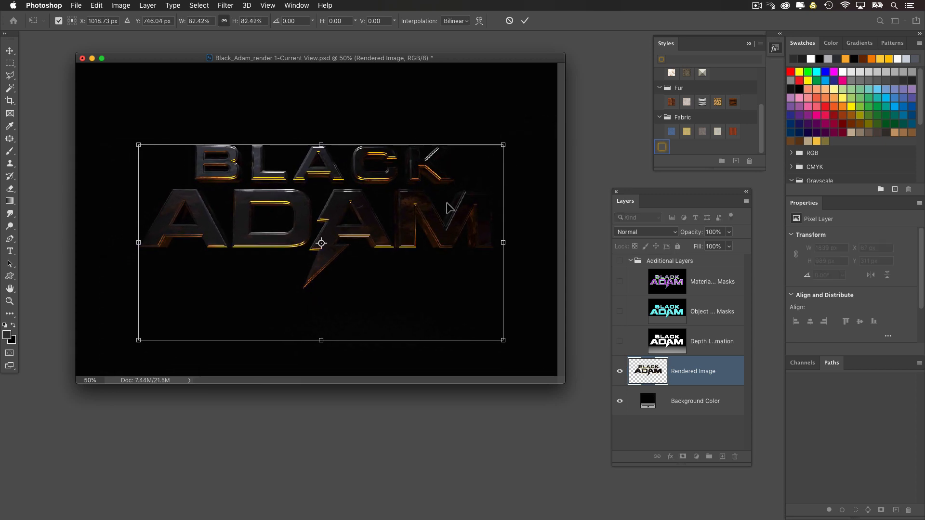
key(Return)
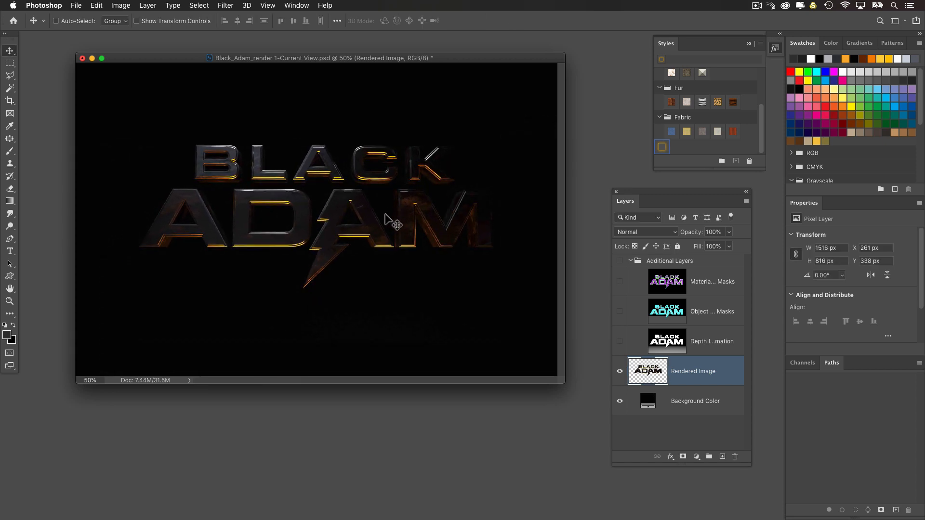
mouse_move(386, 222)
mouse_down()
mouse_move(390, 213)
mouse_move(392, 222)
mouse_up()
drag(347, 58, 347, 59)
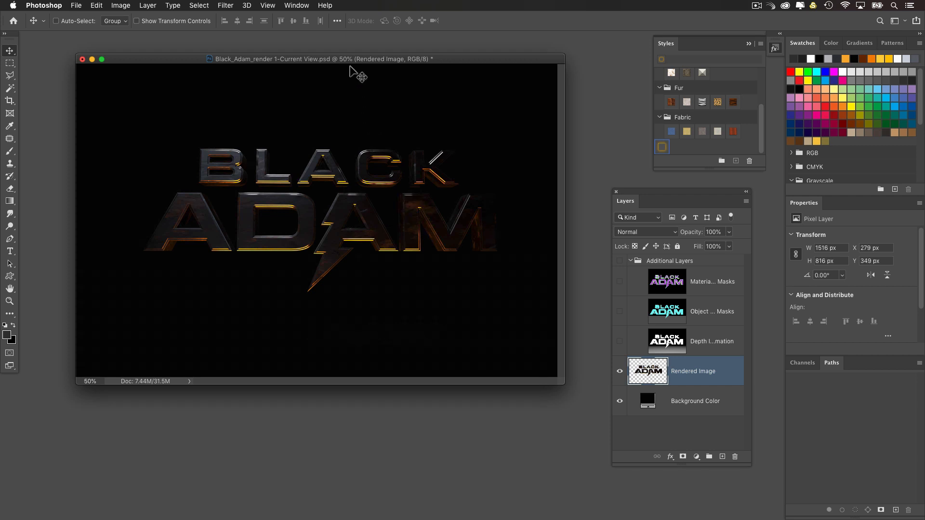
Step: Add a new empty layer above the Additional Layers group and collapse the group
key(super+equal)
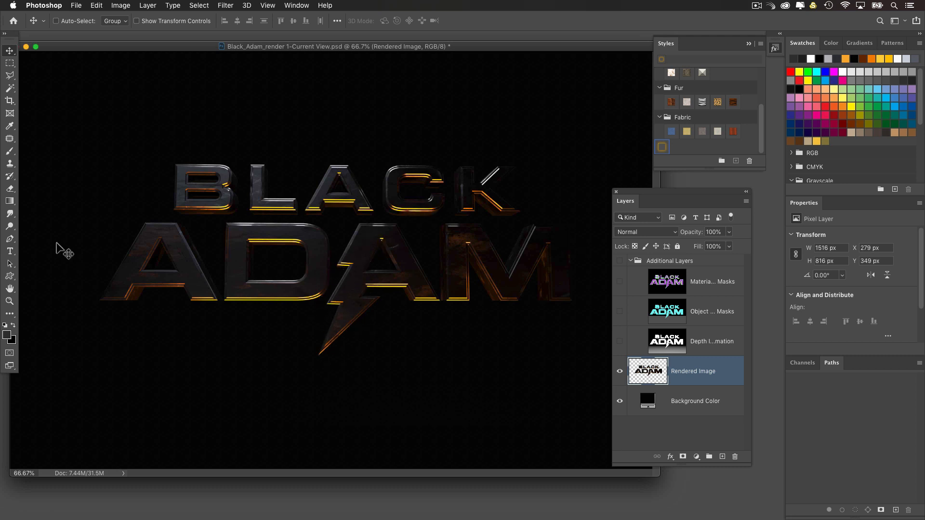
drag(203, 47, 223, 48)
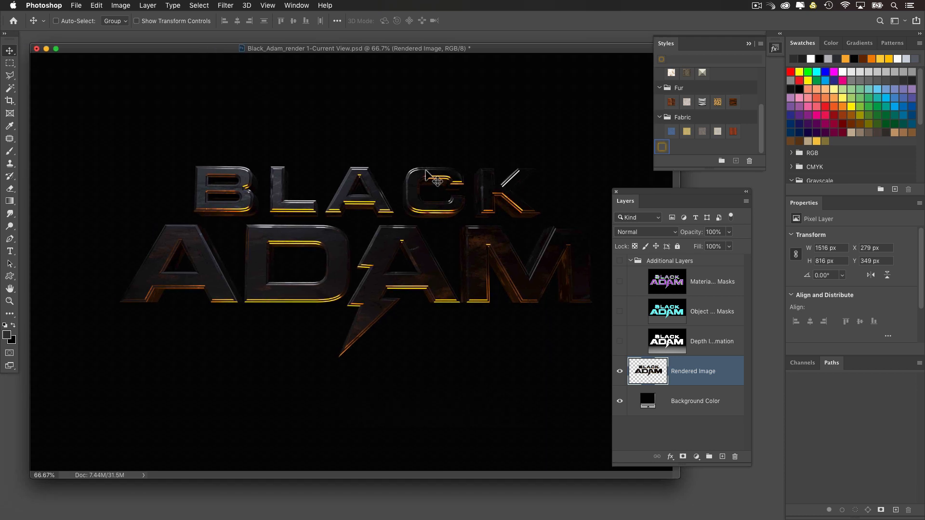
click(660, 262)
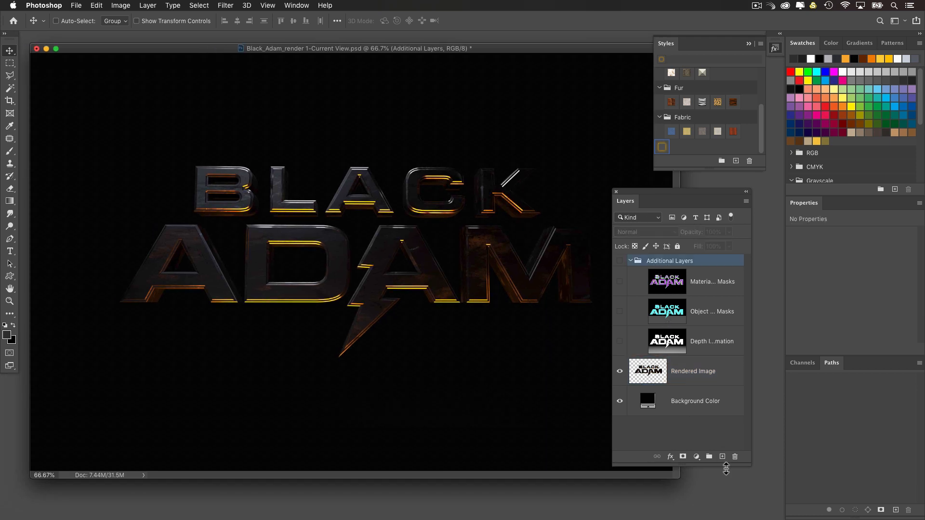
click(723, 456)
drag(659, 278, 674, 258)
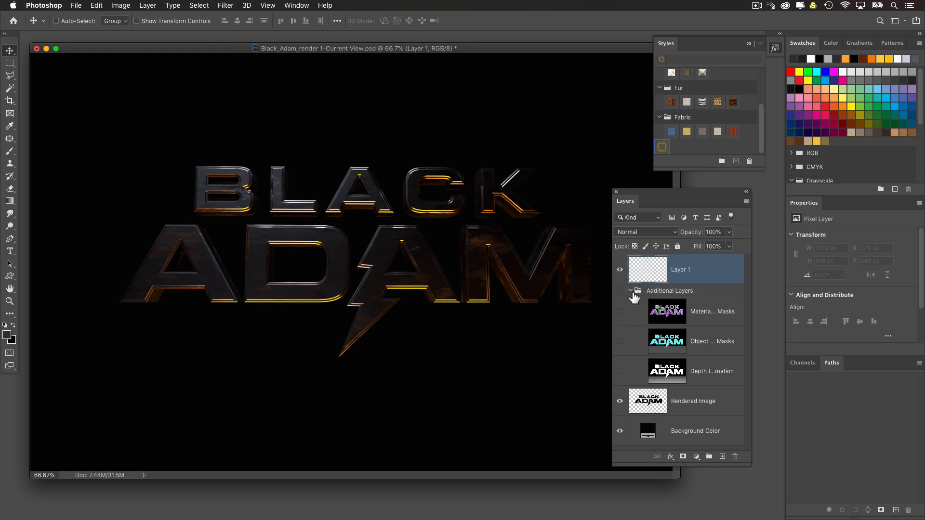
click(631, 290)
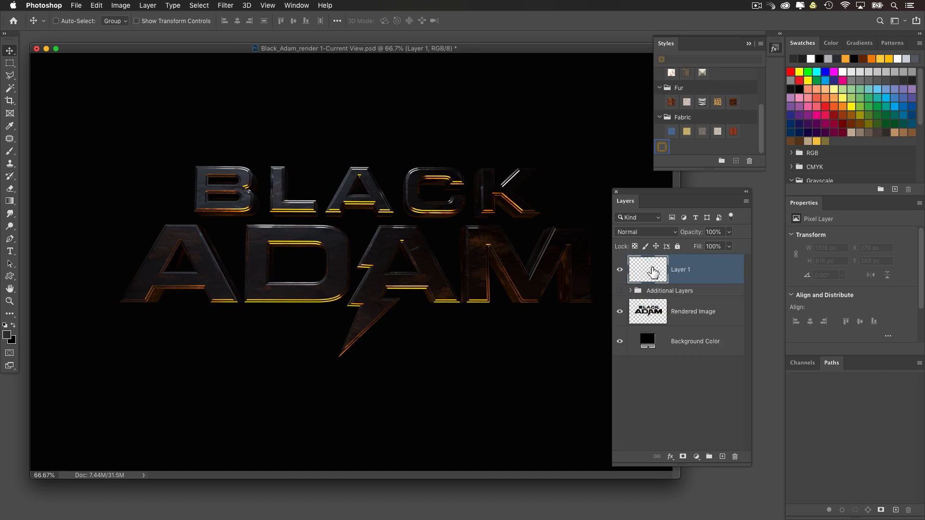
Step: With the Pen tool in Path mode, trace the lightning bolt's left edge from its tip up to the A in BLACK
click(9, 239)
click(61, 240)
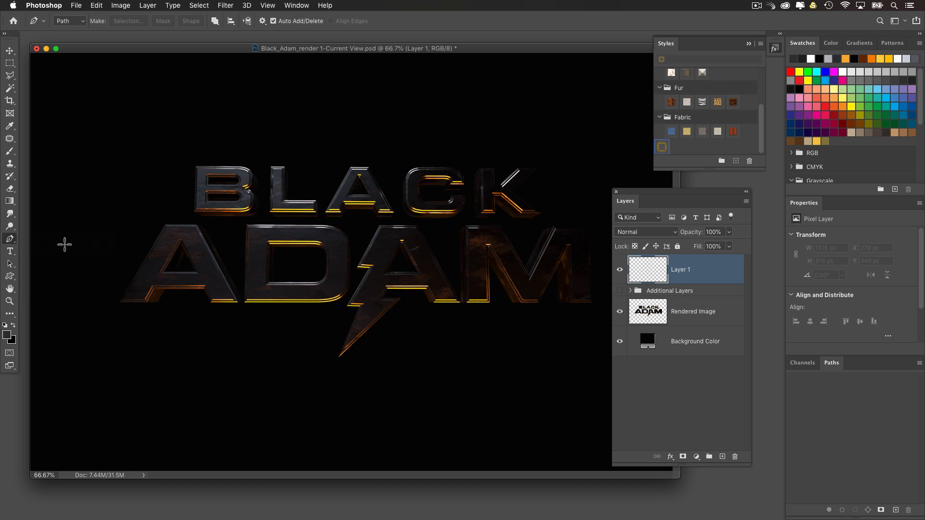
click(65, 21)
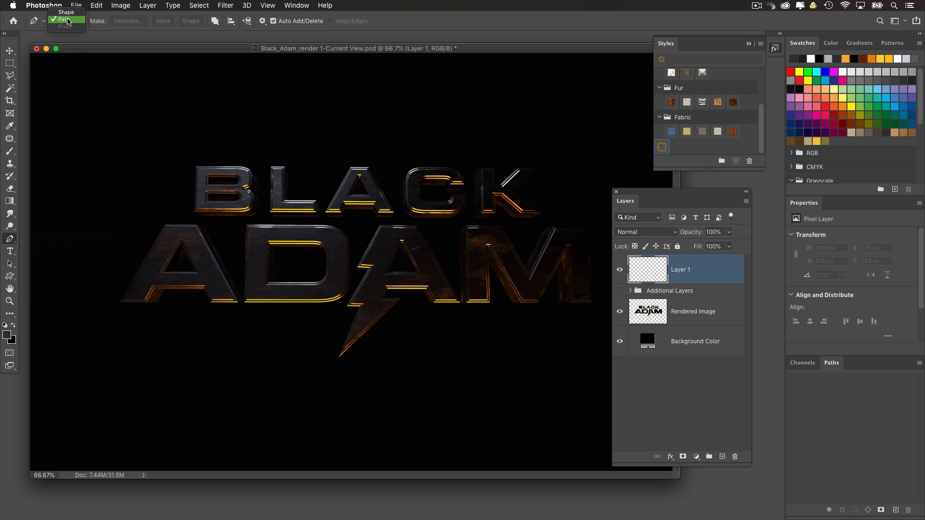
click(67, 22)
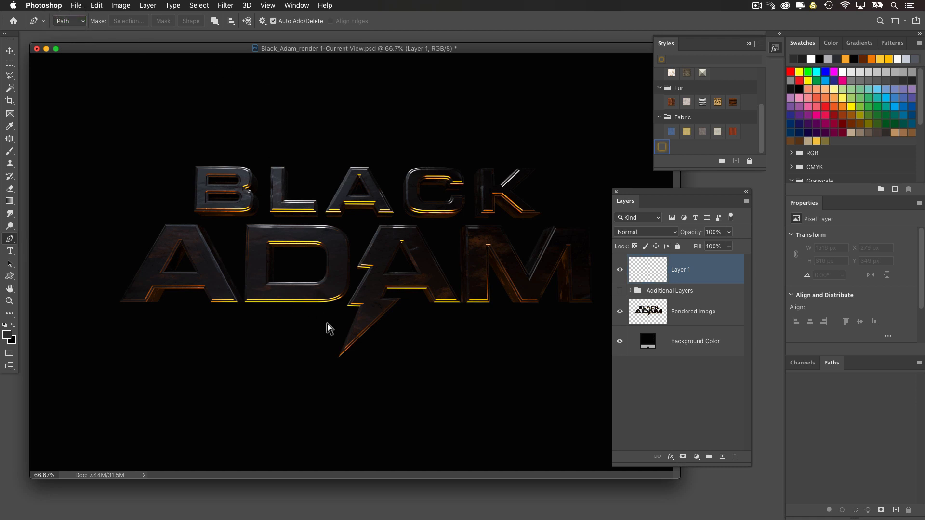
key(super+1)
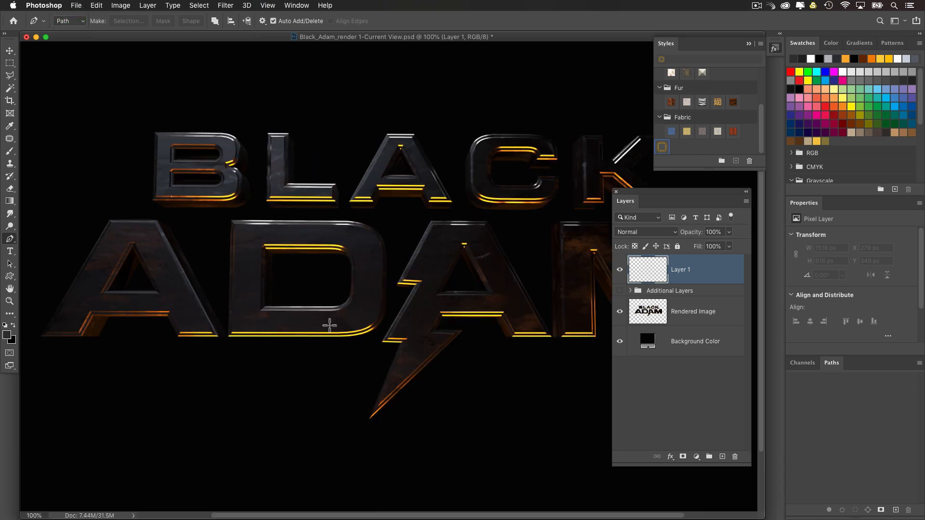
click(370, 419)
click(403, 342)
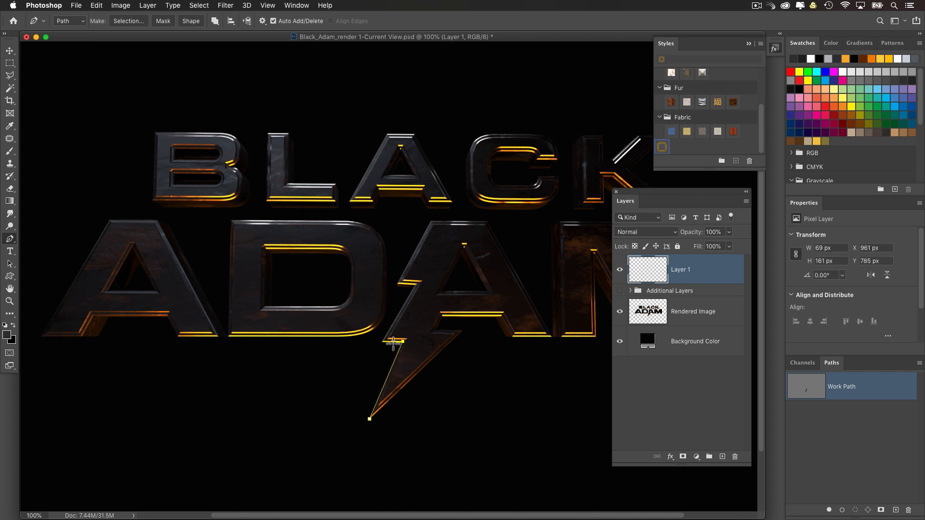
click(382, 340)
click(418, 282)
click(400, 283)
click(439, 209)
Step: Extend the path's lowest anchor point below the tip of the lightning bolt and deselect the path's points
click(10, 264)
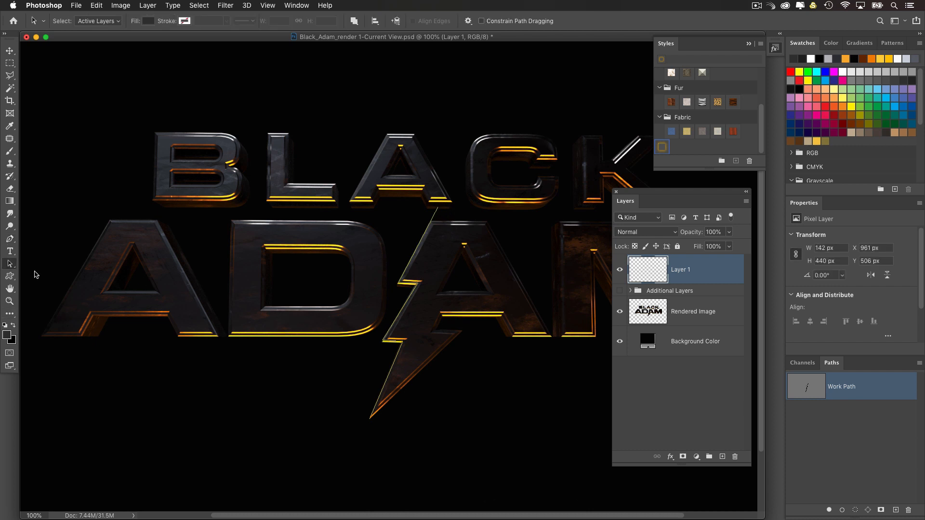
drag(365, 411, 364, 438)
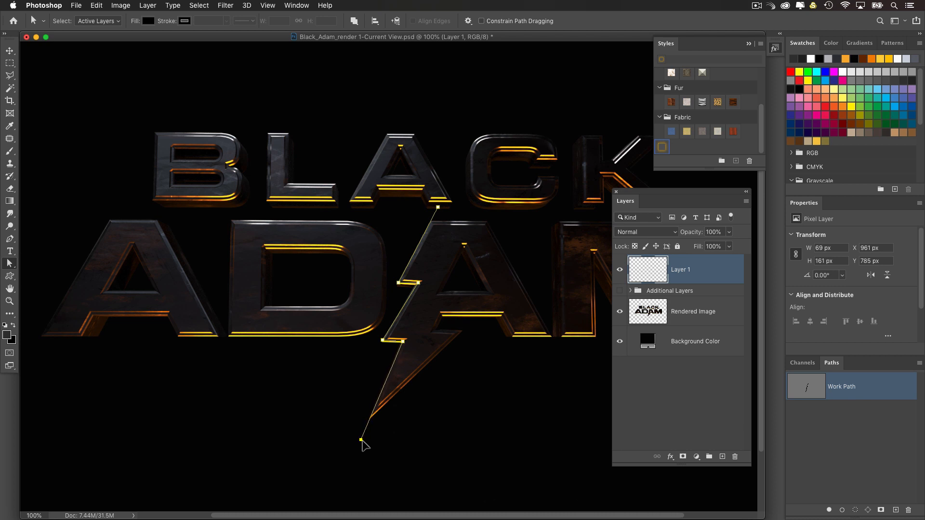
click(421, 295)
Step: Switch to the 30 px Brush, undo a test stroke, and set the foreground color to white
click(10, 151)
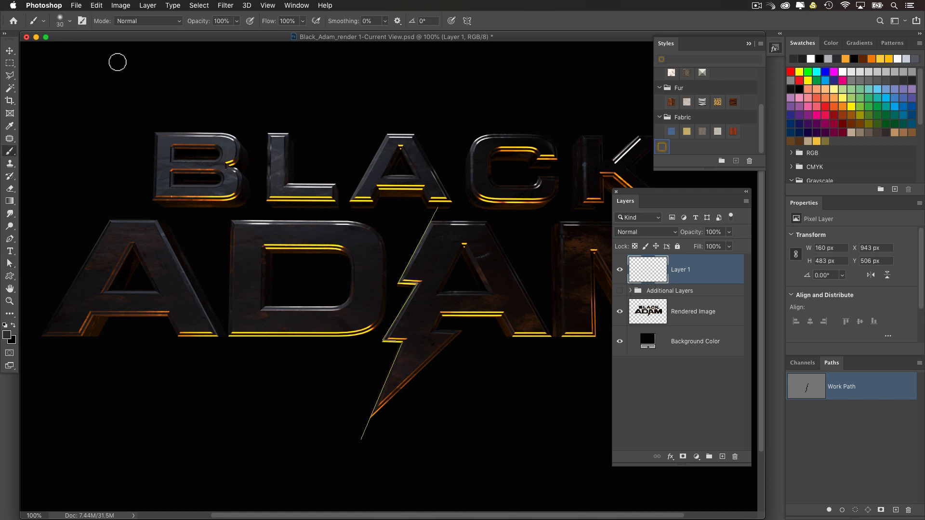
drag(114, 68, 239, 123)
key(super+z)
key(d)
key(x)
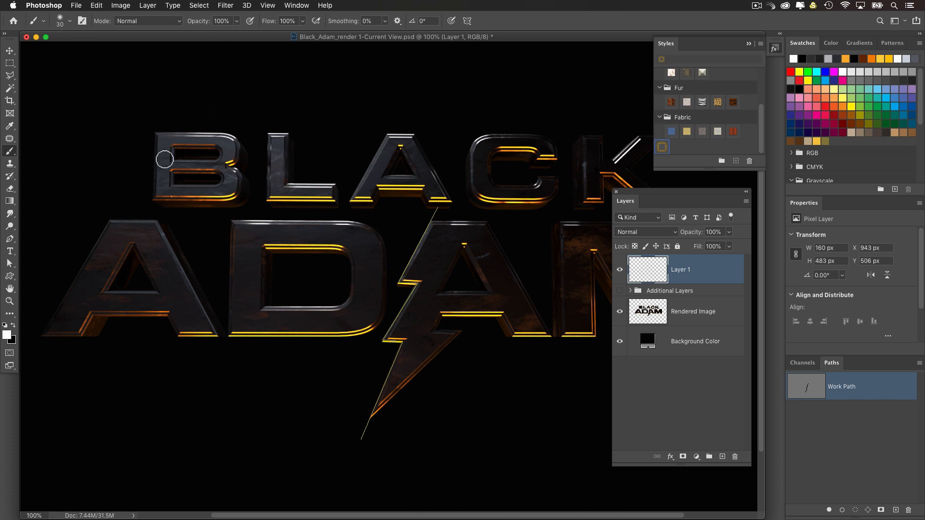
Step: Try a straight white brush stroke above BLACK and undo it
click(164, 88)
shift+click(405, 88)
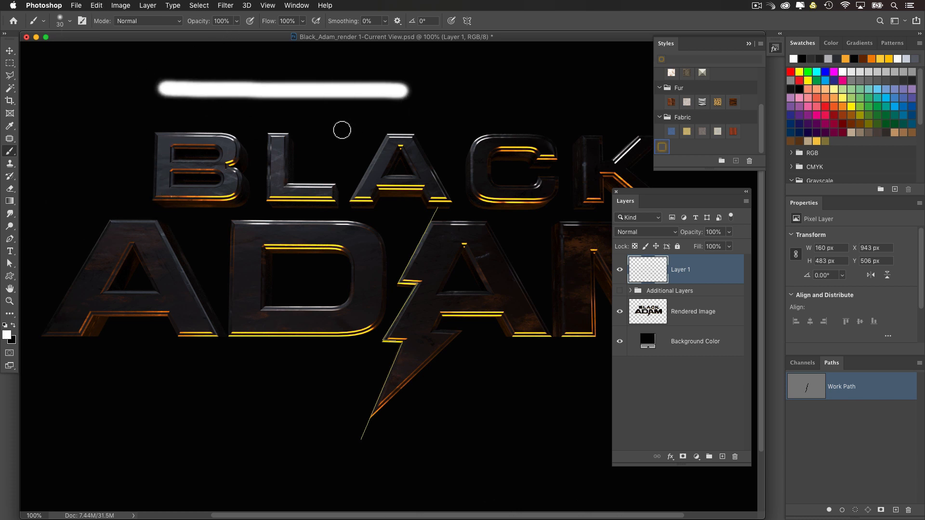
key(super+z)
key(super+z)
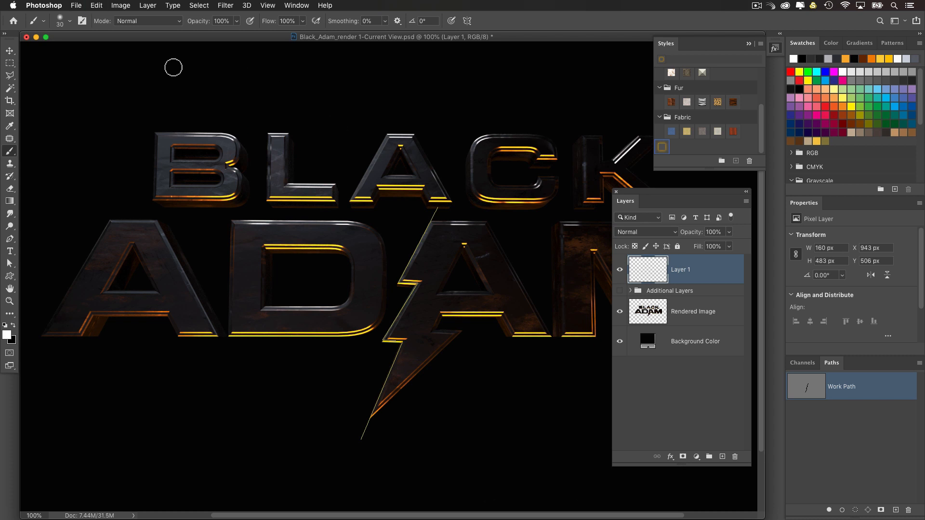
Step: Examine the brush's Shape Dynamics settings, including the Pen Pressure size control, and close them
click(82, 21)
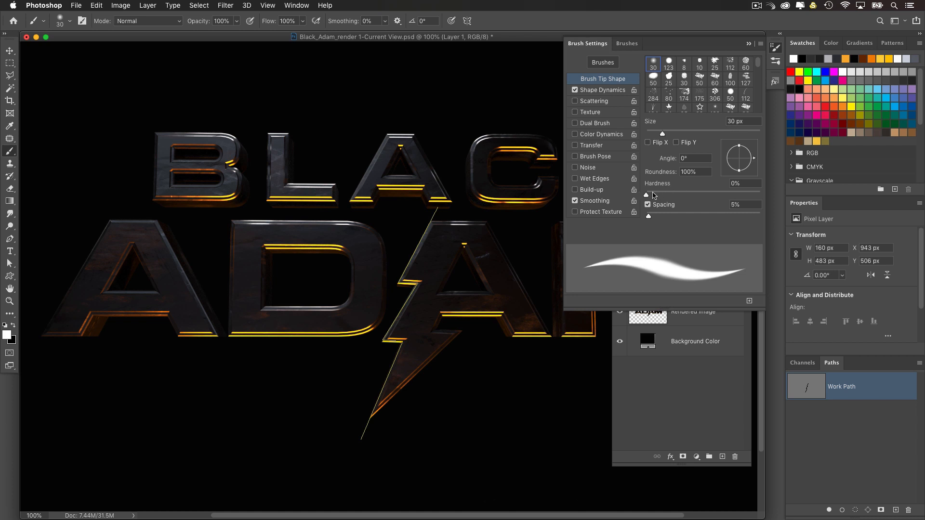
click(600, 91)
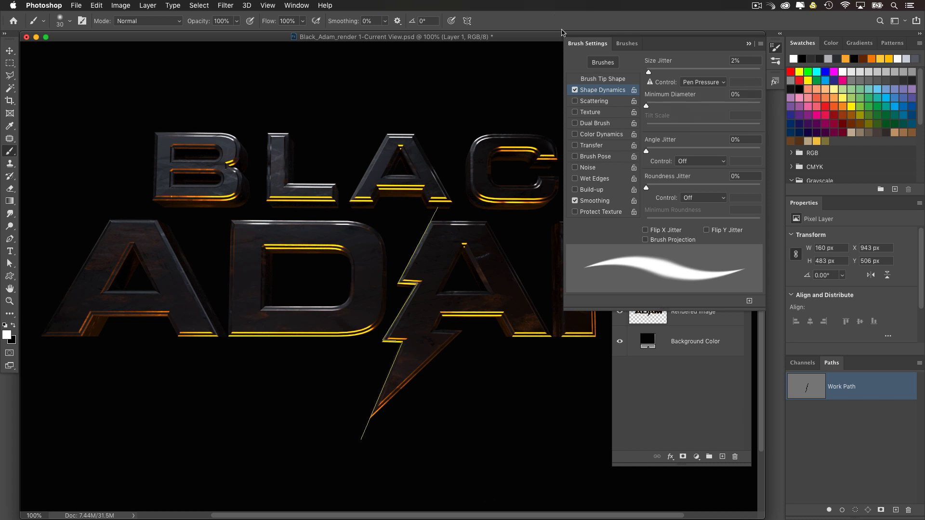
click(578, 42)
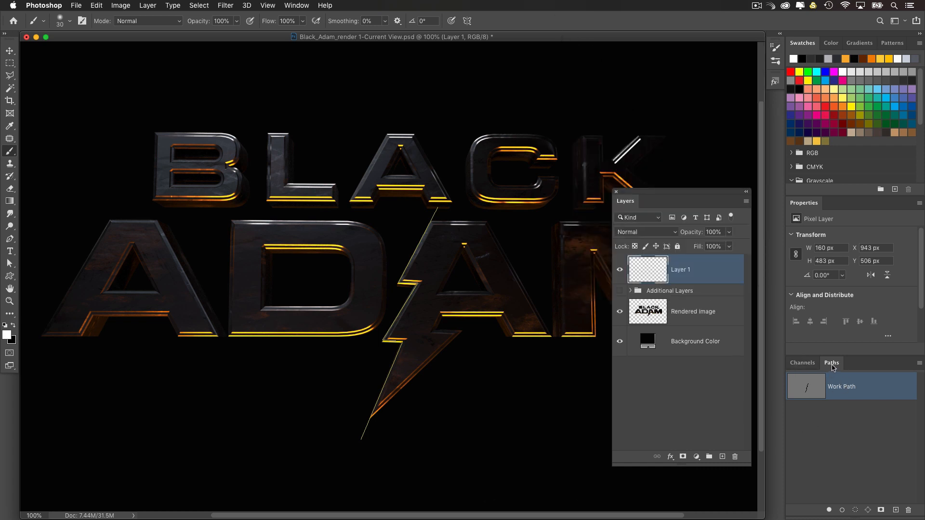
Step: Stroke the Work Path on Layer 1 with the Brush and Simulate Pressure, and deselect the path
click(919, 363)
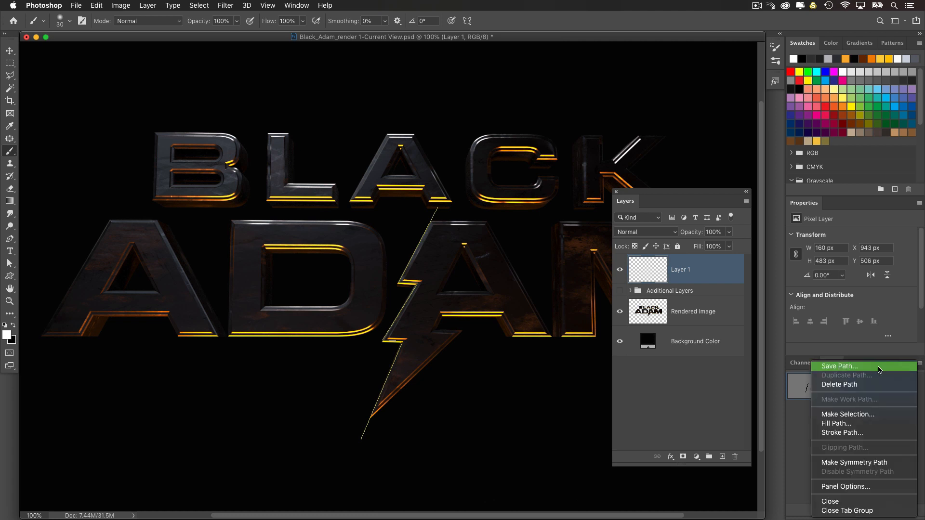
click(872, 433)
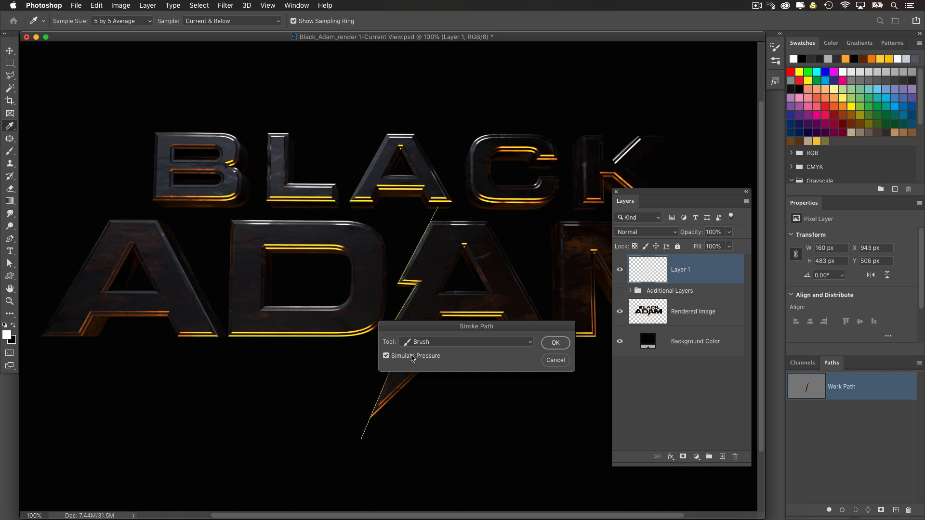
click(557, 344)
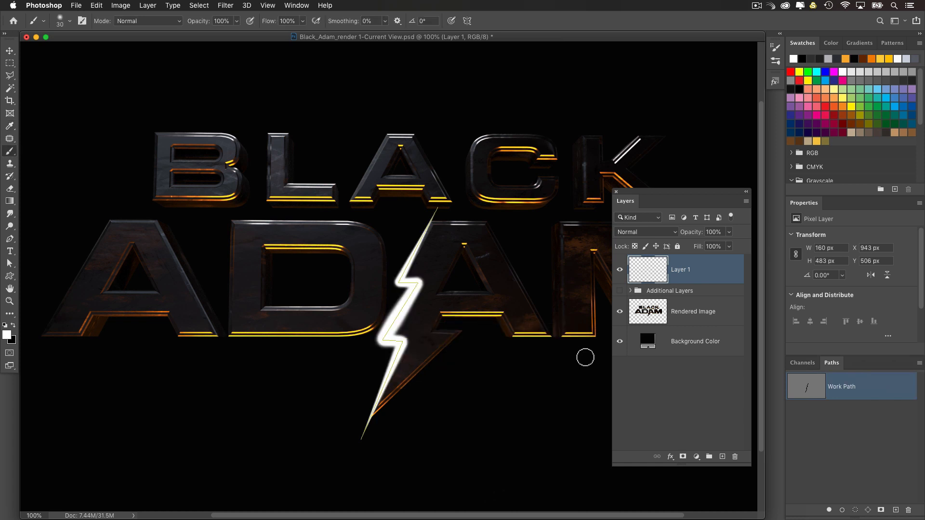
click(810, 416)
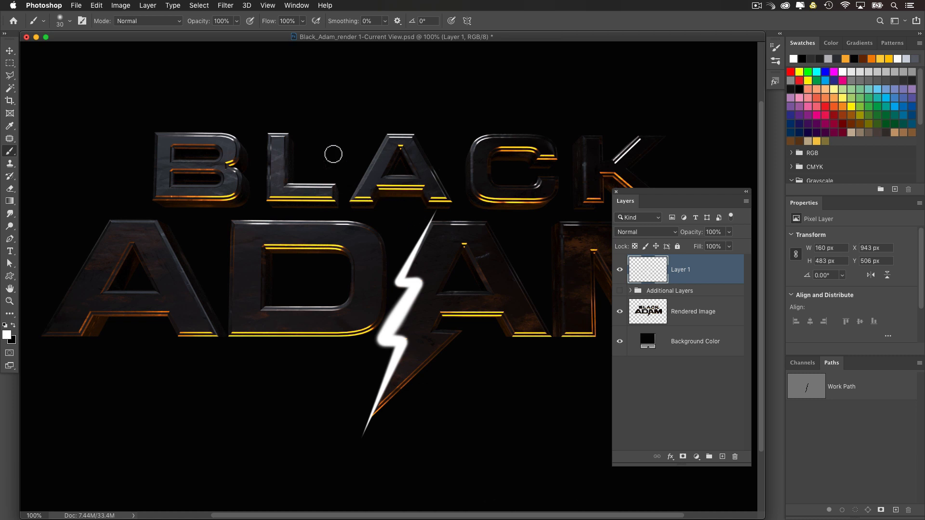
Step: Apply the saved yellow glow style, the last style after the Fabric group, to Layer 1
click(295, 6)
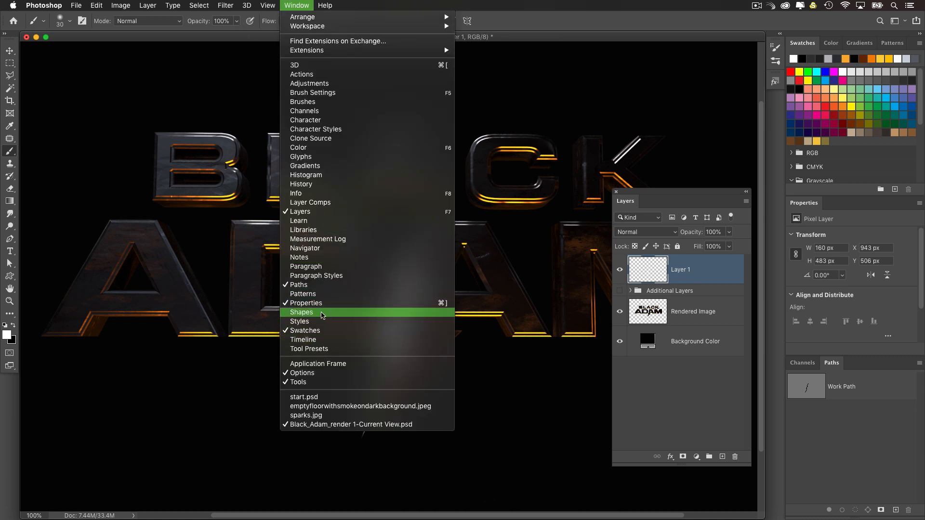
click(322, 321)
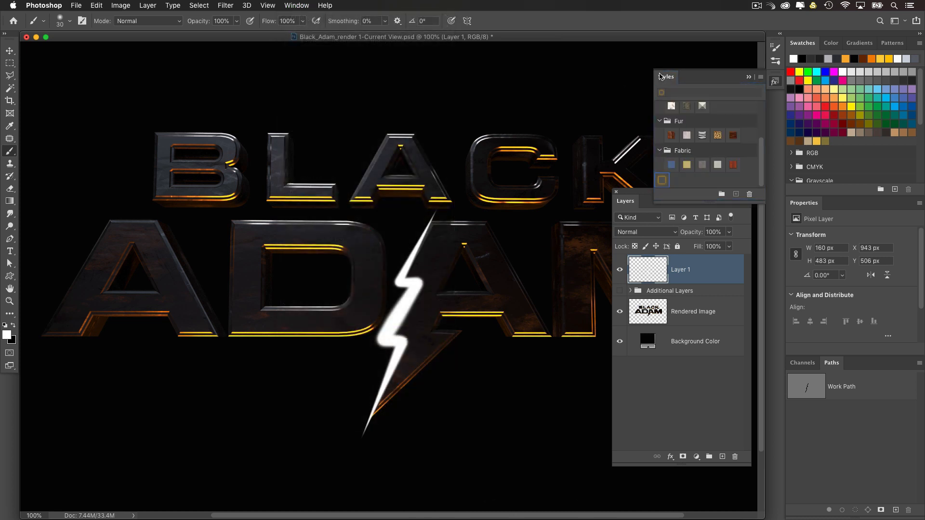
drag(662, 76, 524, 78)
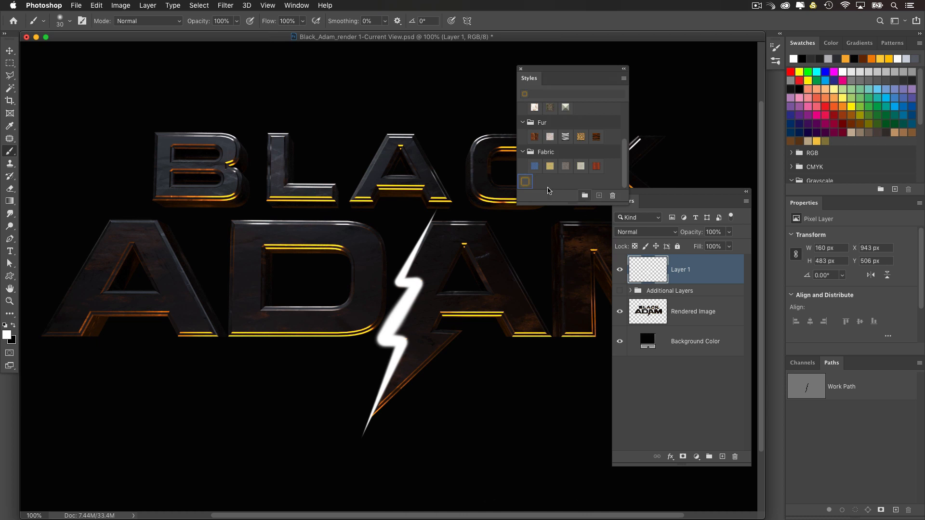
click(526, 182)
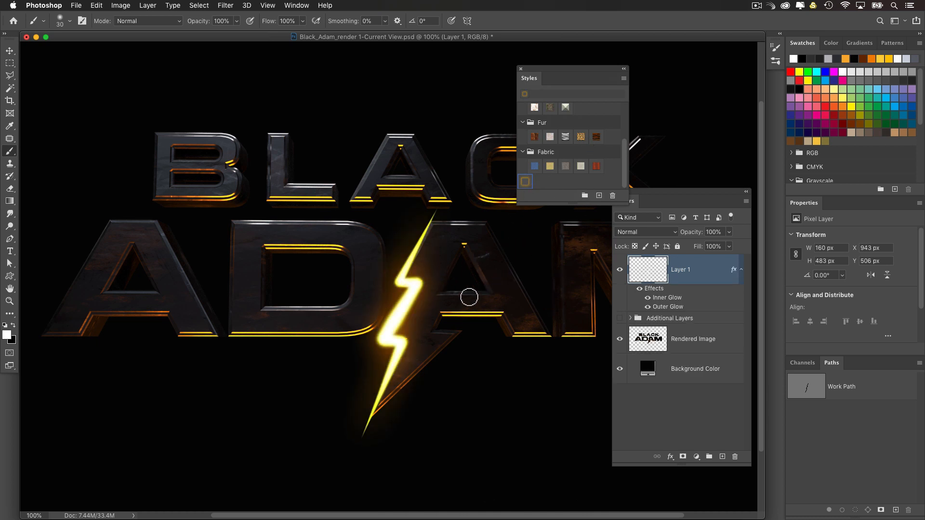
Step: Examine the Inner Glow and Outer Glow settings of Layer 1's style
drag(647, 197, 643, 215)
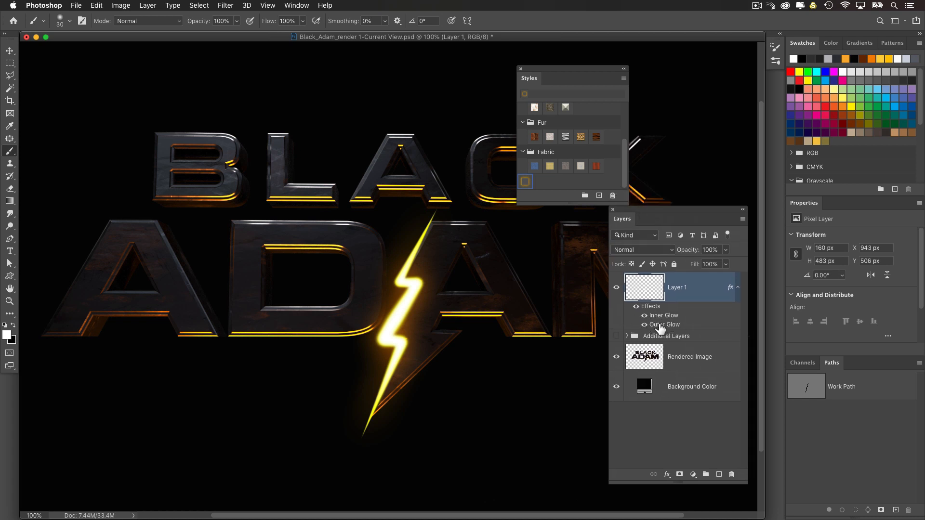
double_click(658, 316)
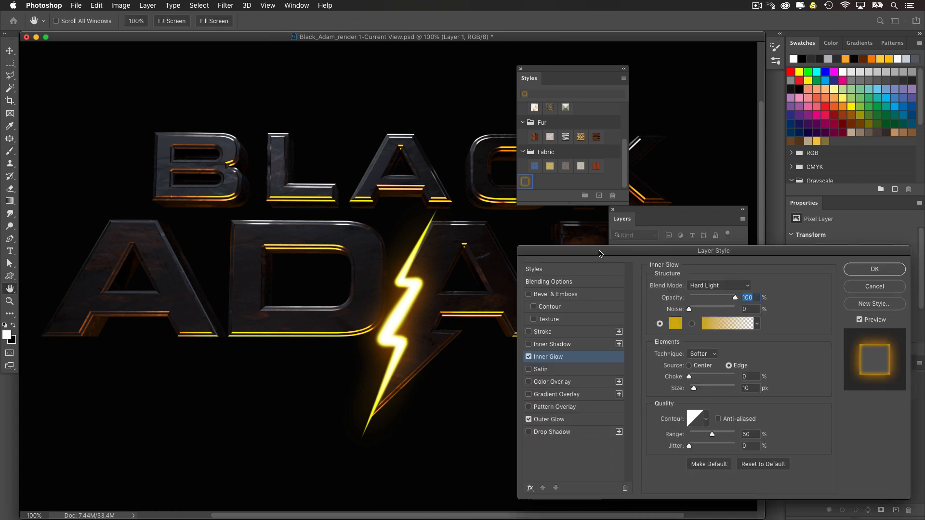
drag(600, 253, 563, 225)
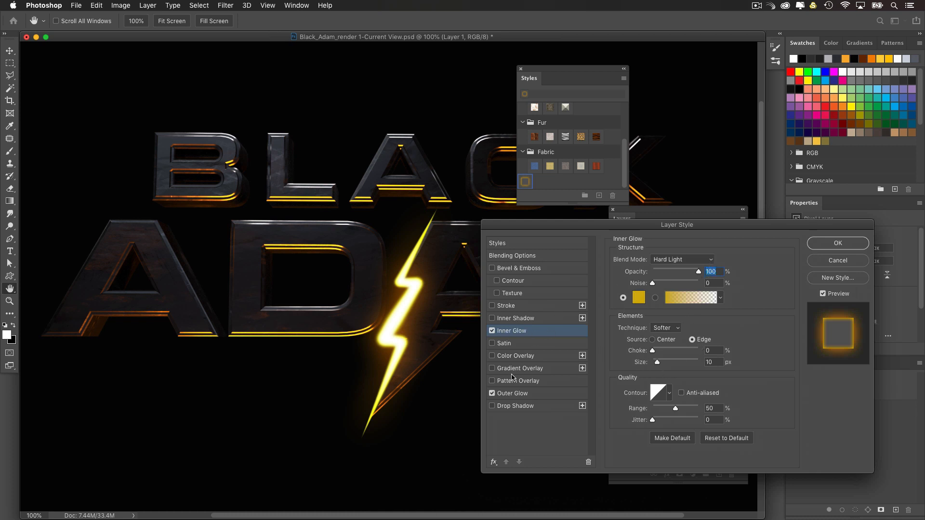
click(516, 394)
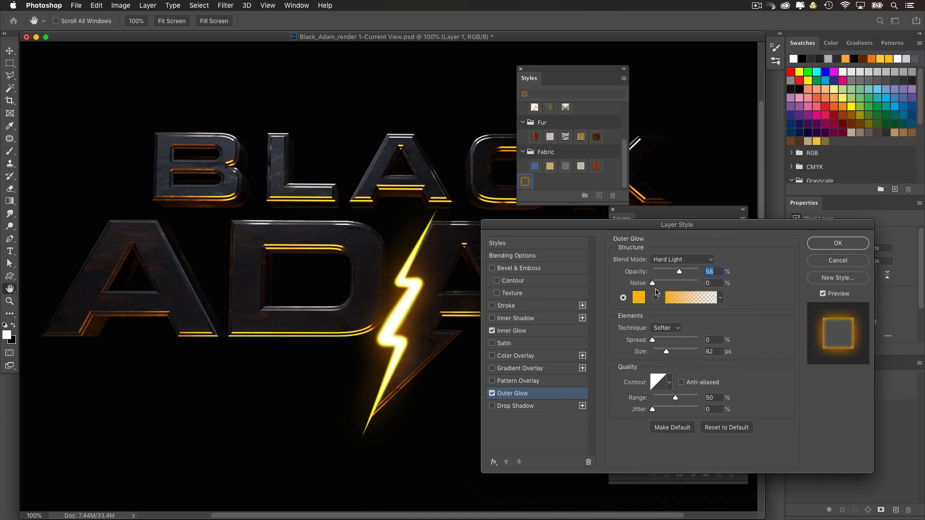
click(532, 333)
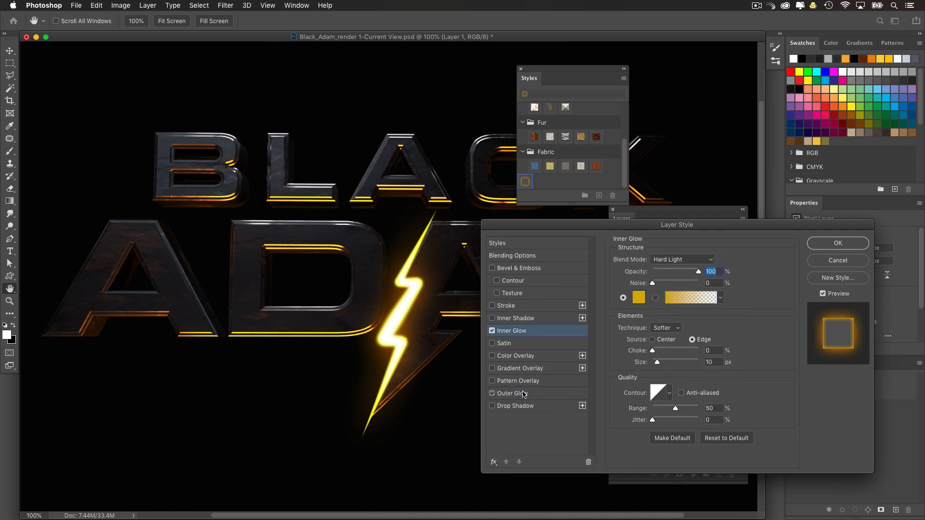
Step: Change Layer 1's Outer Glow color to an orange with hue 38 and return to the Brush
click(524, 395)
click(640, 298)
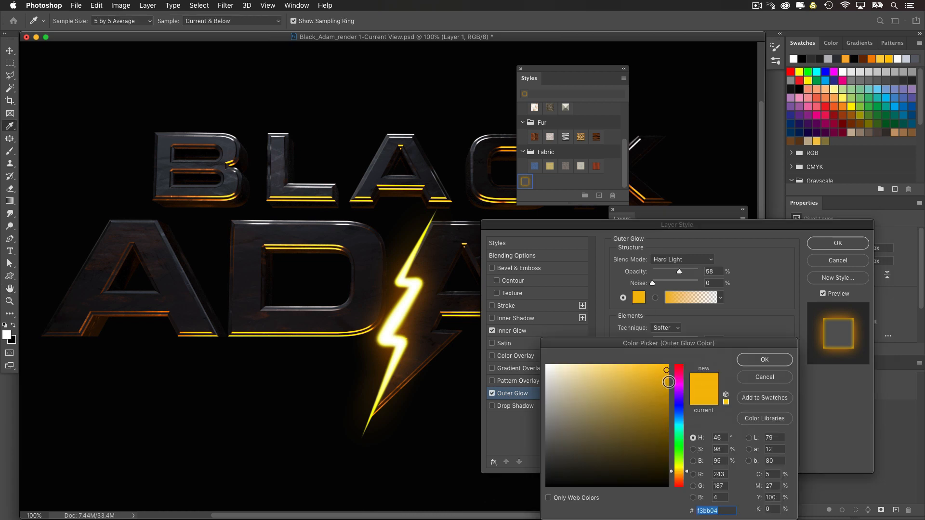
drag(676, 473, 677, 475)
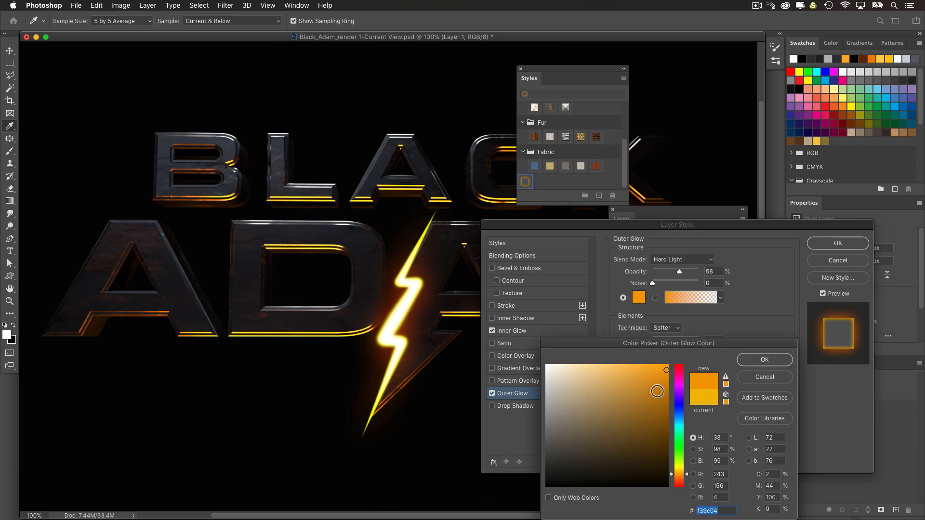
drag(658, 391, 664, 375)
click(663, 377)
click(756, 360)
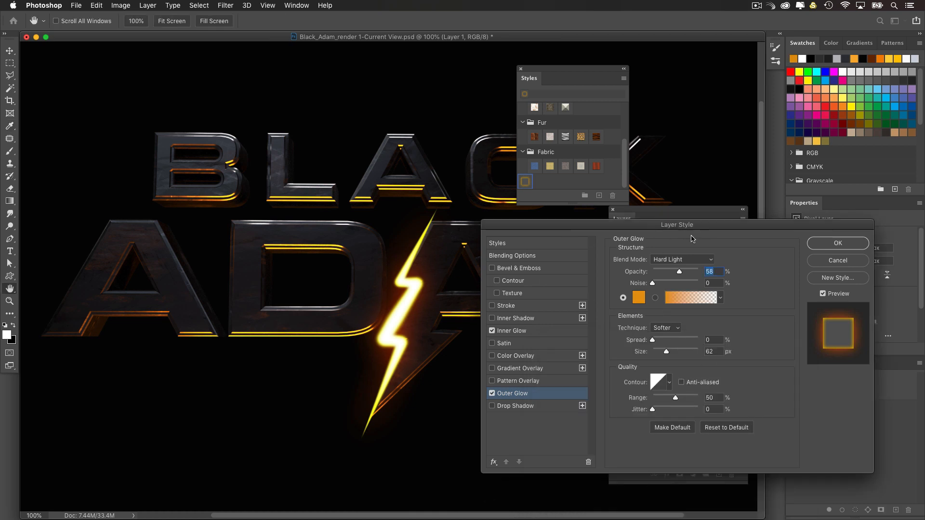
click(820, 247)
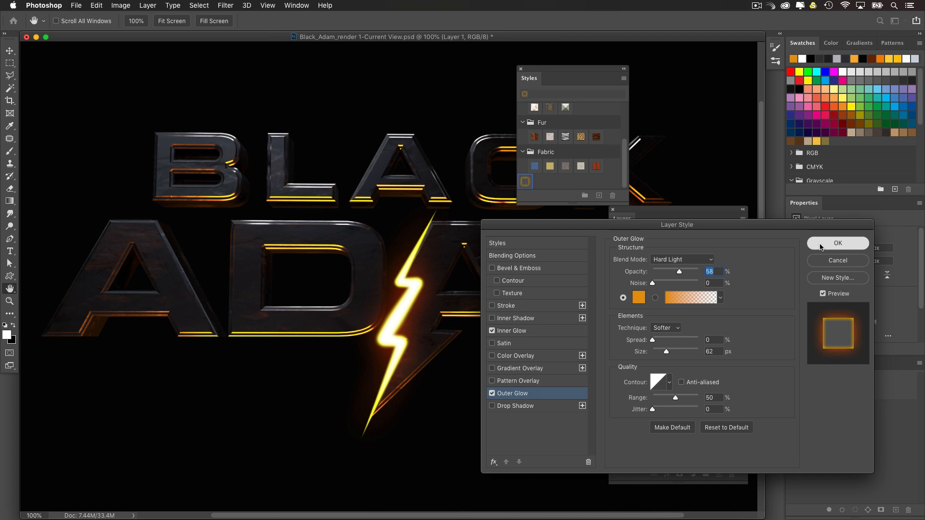
key(b)
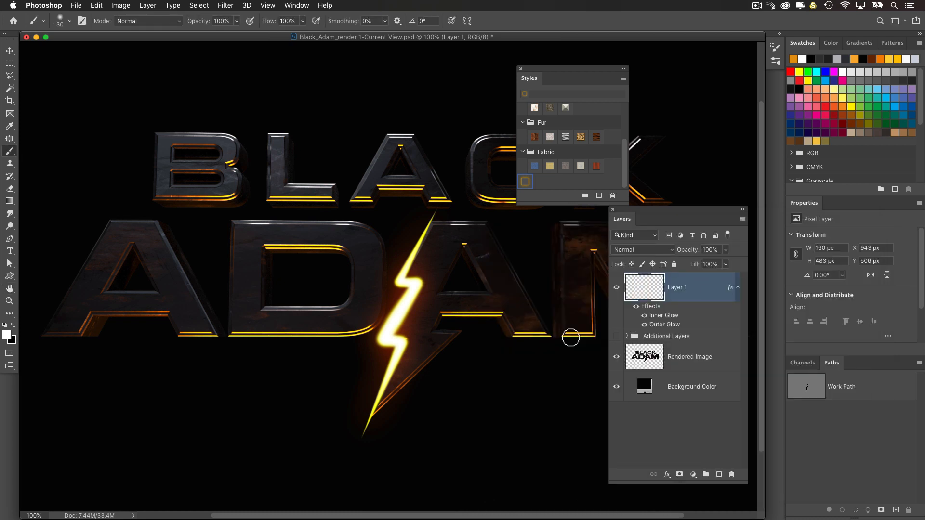
Step: Apply a Gaussian Blur with a radius of 3.0 pixels to the lightning stroke on Layer 1
click(232, 5)
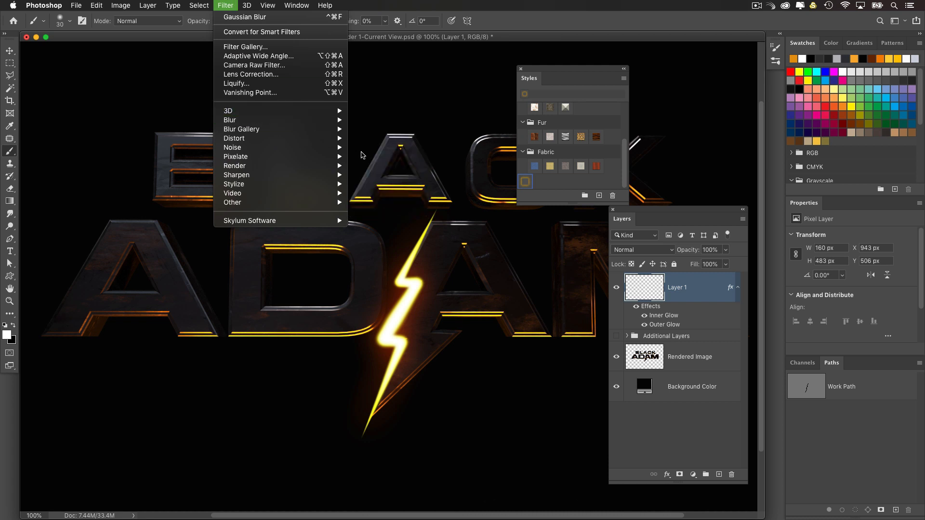
mouse_move(332, 130)
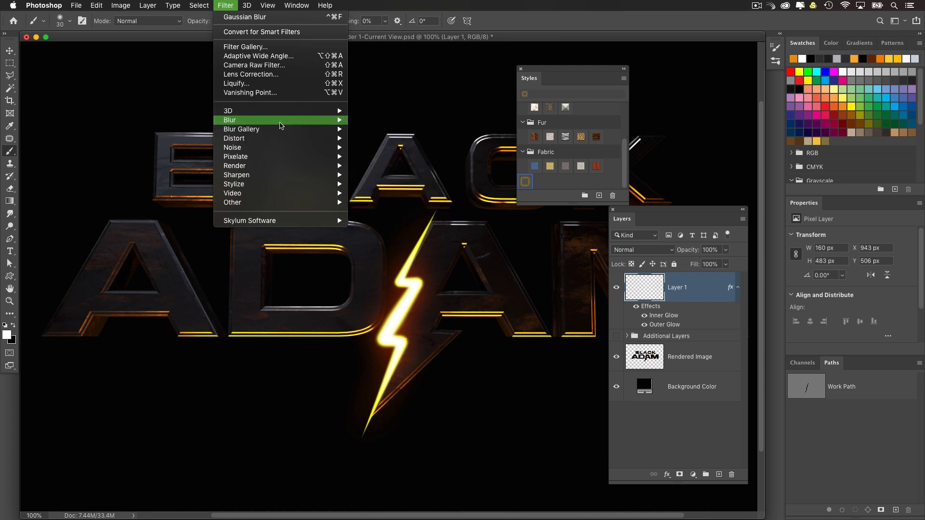
click(381, 157)
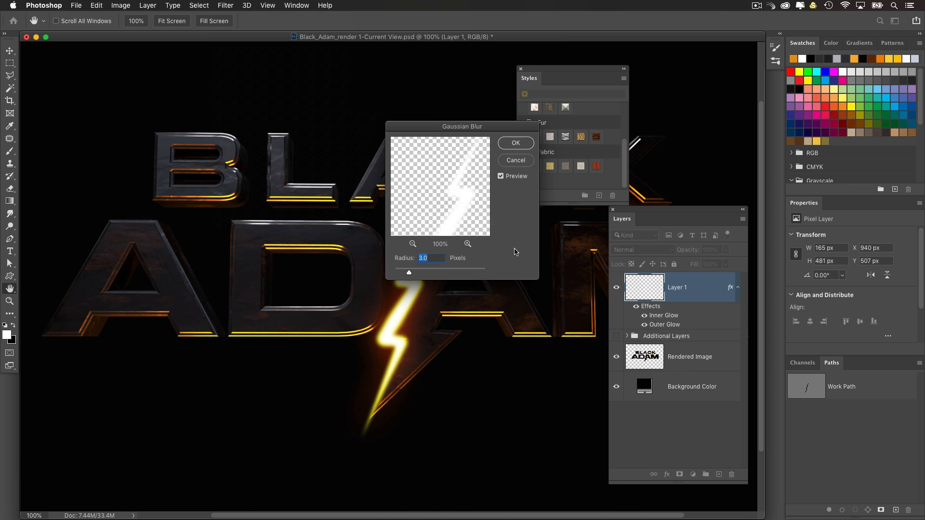
click(516, 143)
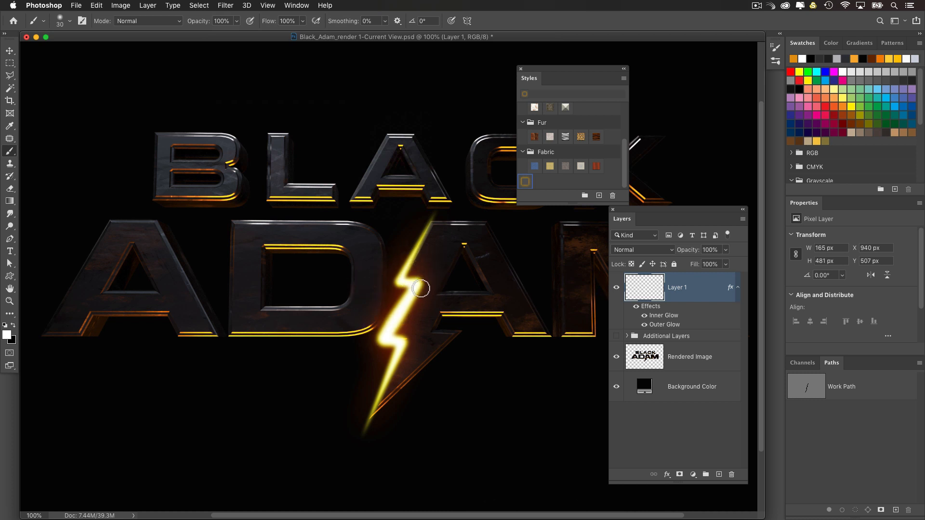
Step: Create a new layer and place it directly beneath Layer 1, above the Additional Layers group
click(662, 360)
click(665, 326)
click(718, 475)
drag(649, 294, 648, 345)
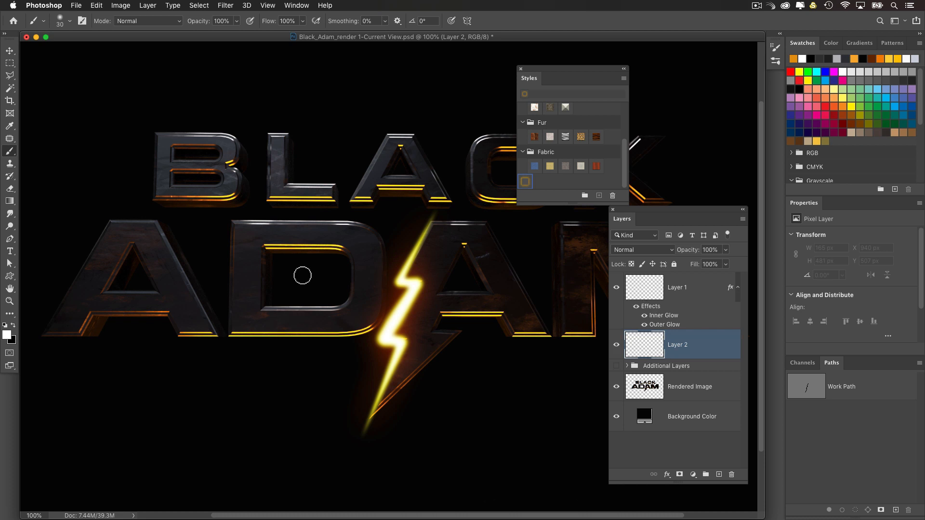
Step: Try a white-to-transparent radial gradient behind the bolt, undo it, and draw a smaller one about 353 px wide on Layer 2
drag(10, 201, 37, 198)
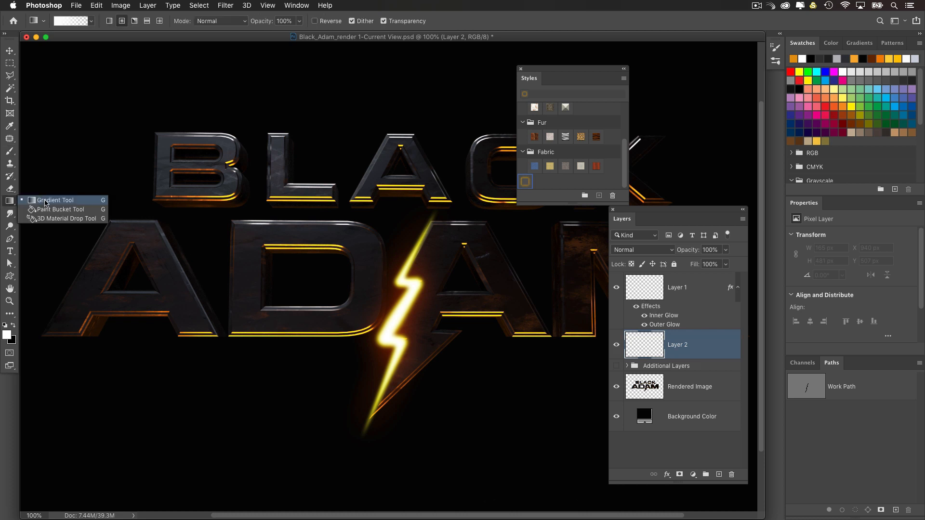
click(59, 202)
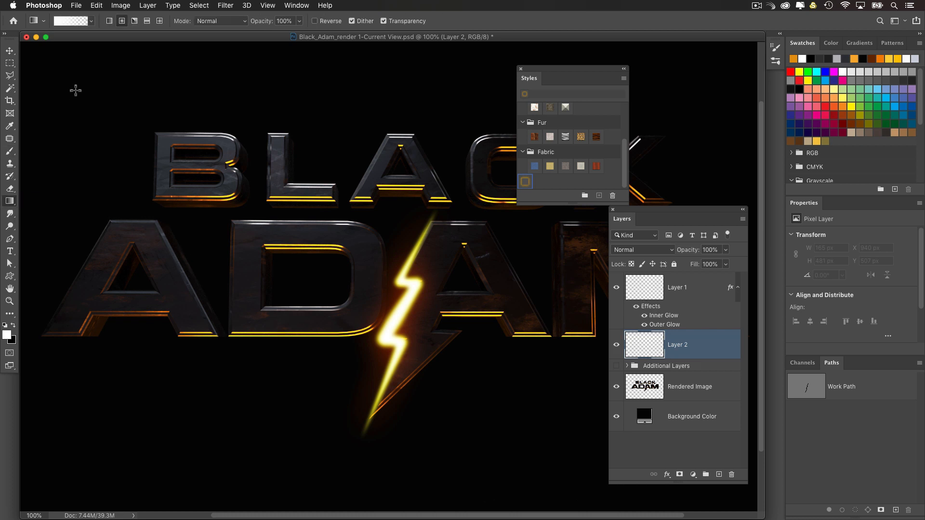
click(91, 20)
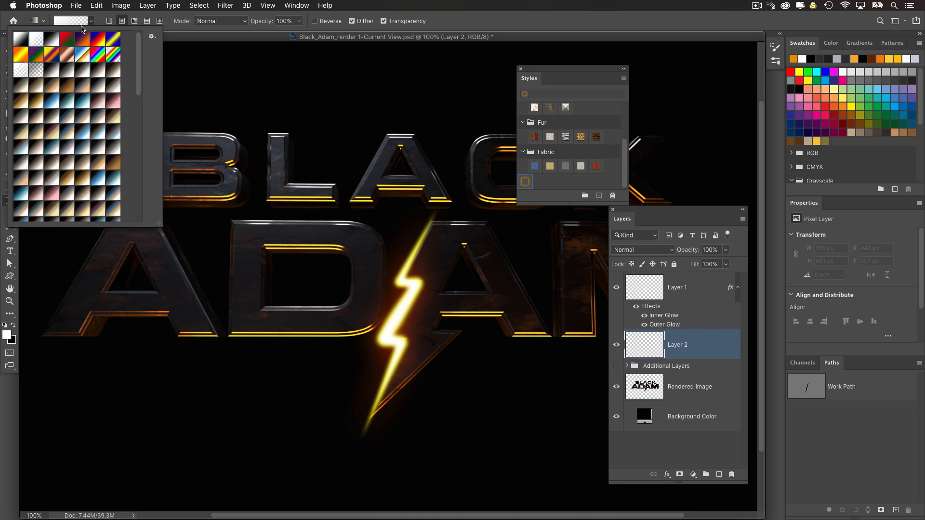
click(177, 32)
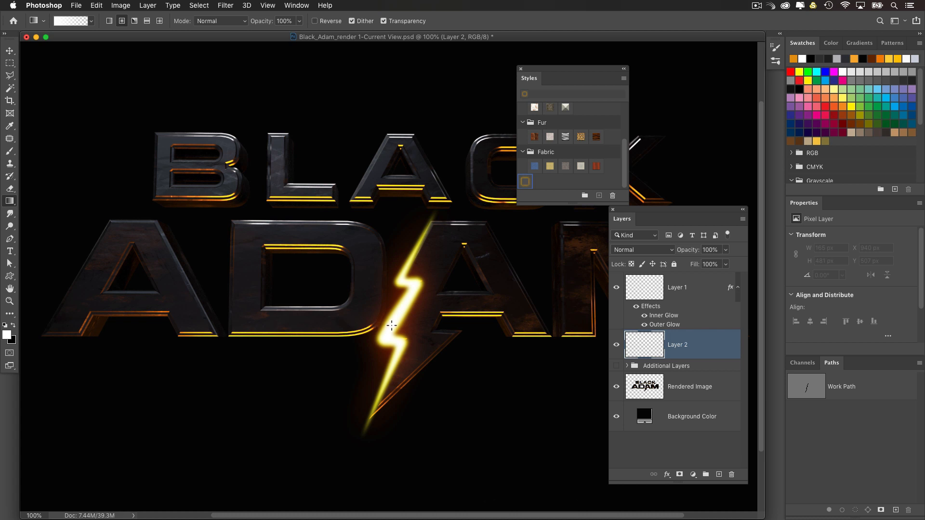
mouse_move(394, 328)
mouse_down()
mouse_move(343, 357)
mouse_move(314, 389)
mouse_up()
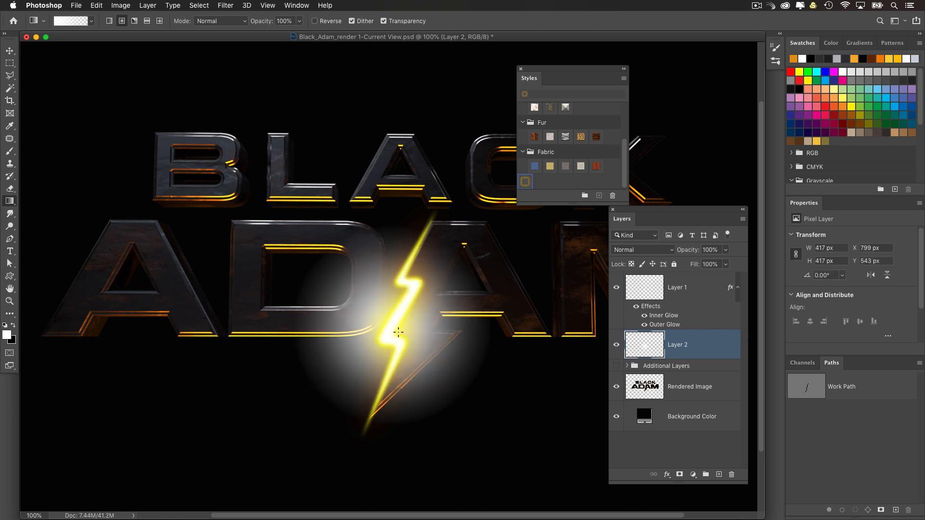
key(super+z)
drag(333, 363, 323, 370)
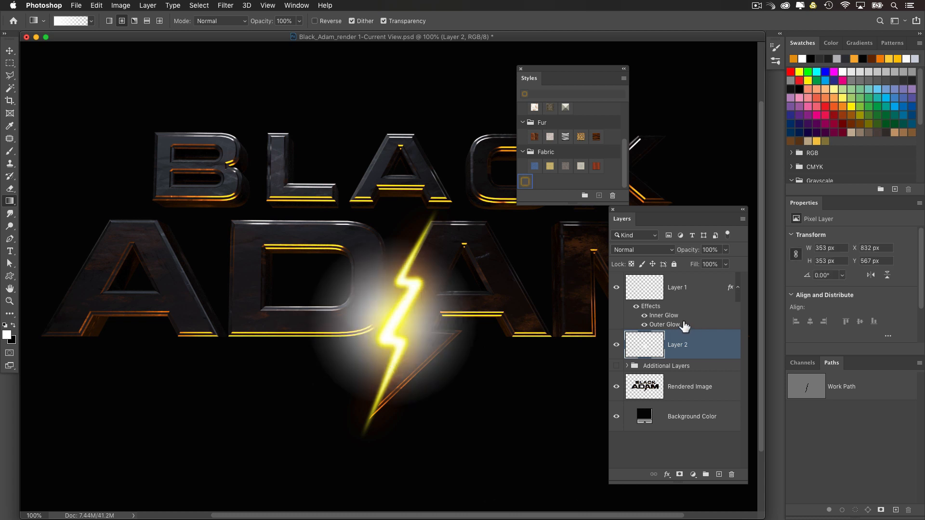
Step: Apply the saved yellow glow style to the gradient on Layer 2
click(527, 184)
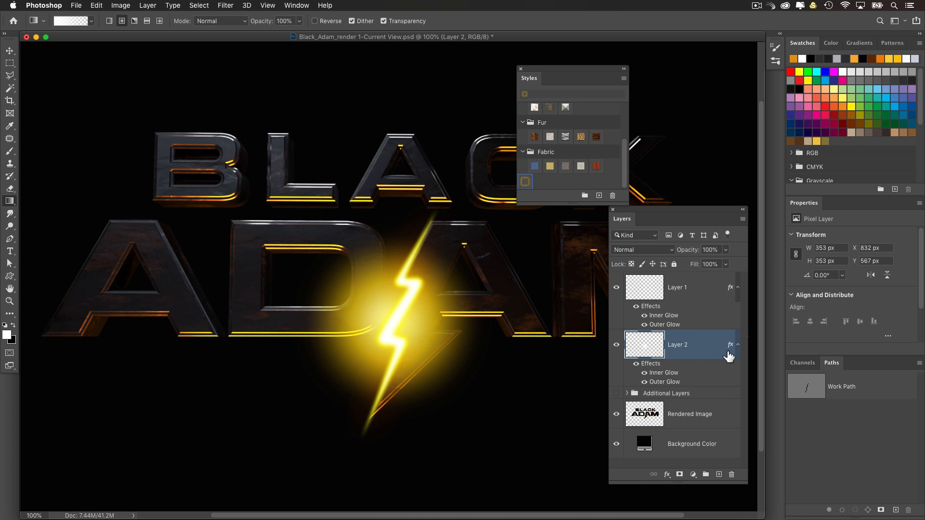
Step: Try the Soft Light blend mode on Layer 2 and set it back to Normal
click(644, 250)
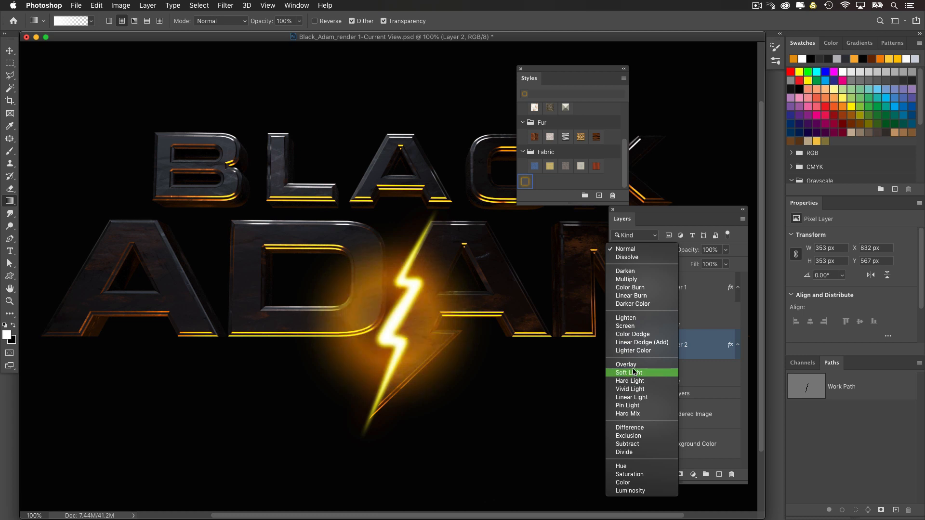
click(670, 373)
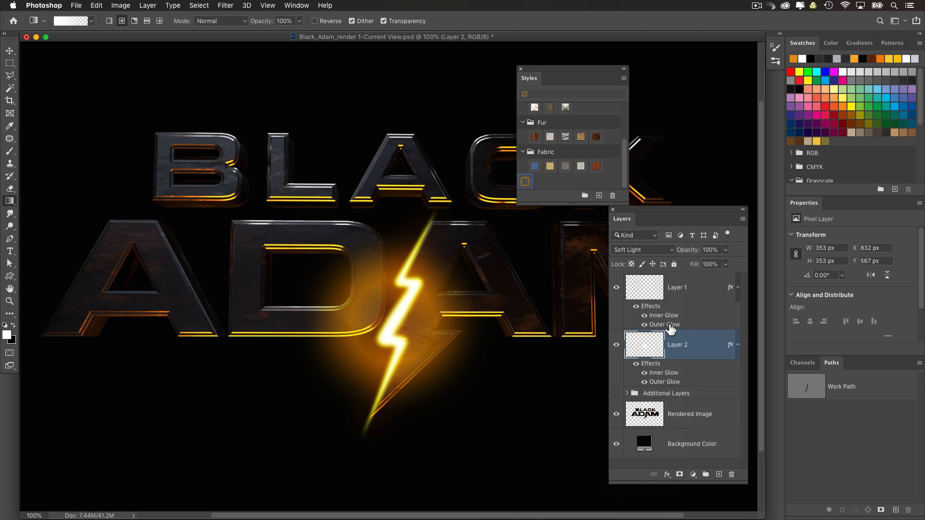
click(654, 250)
click(631, 127)
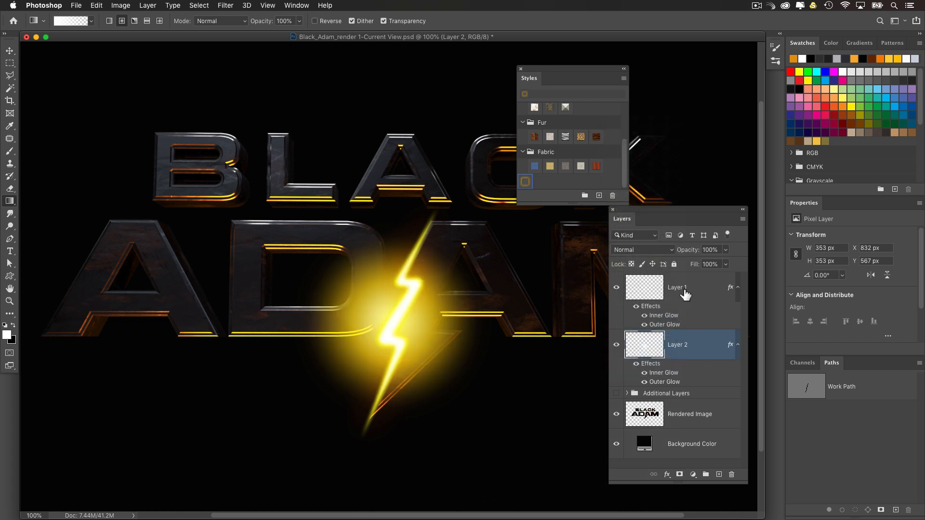
Step: Rasterize Layer 2's layer style and set the layer's blend mode to Vivid Light
right_click(705, 351)
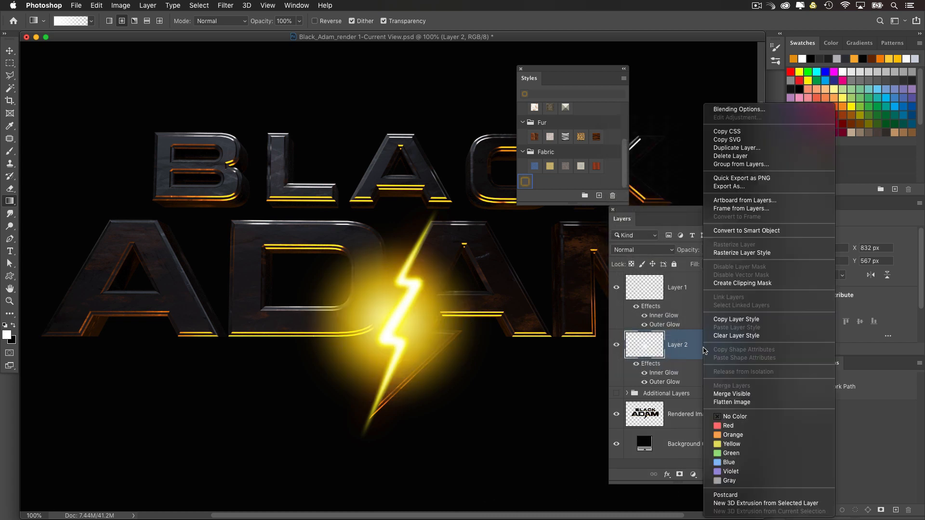
click(721, 255)
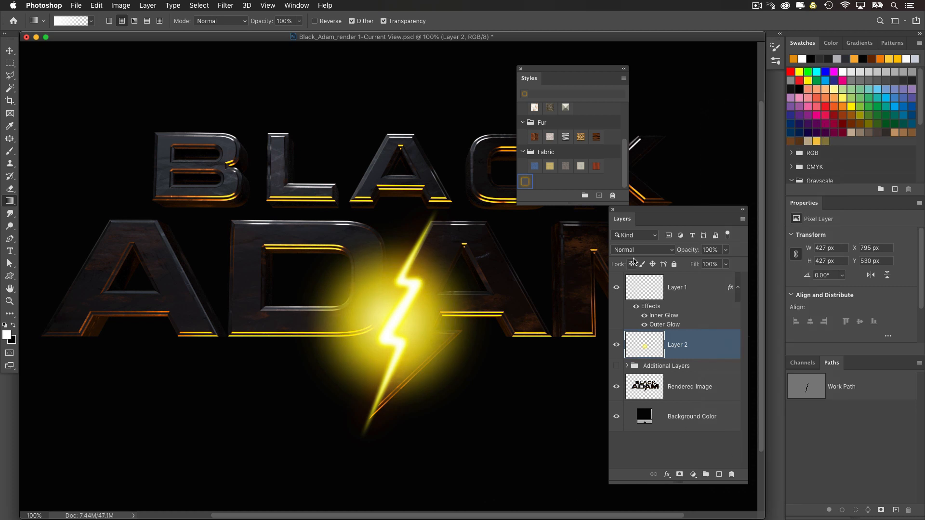
click(633, 250)
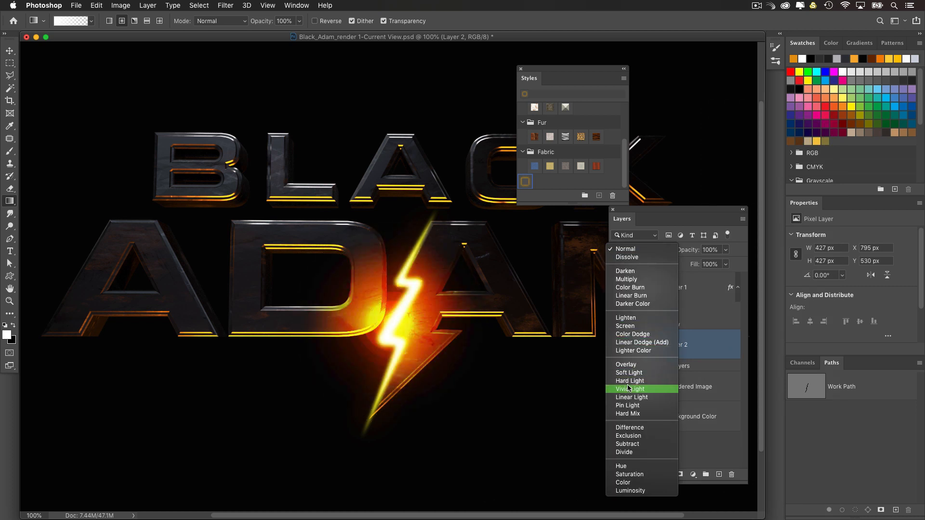
click(642, 390)
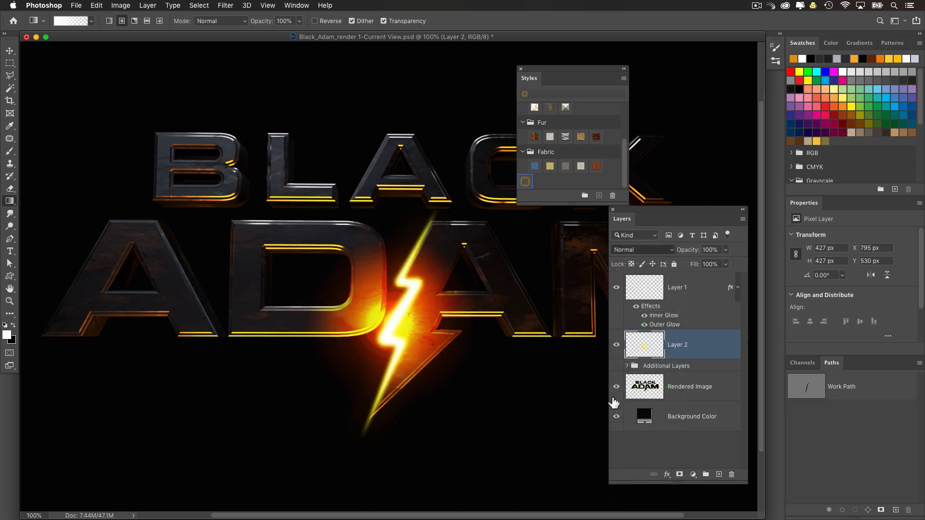
Step: Move the glow on Layer 2 slightly down and to the right, to about X 809 px, Y 544 px
click(9, 51)
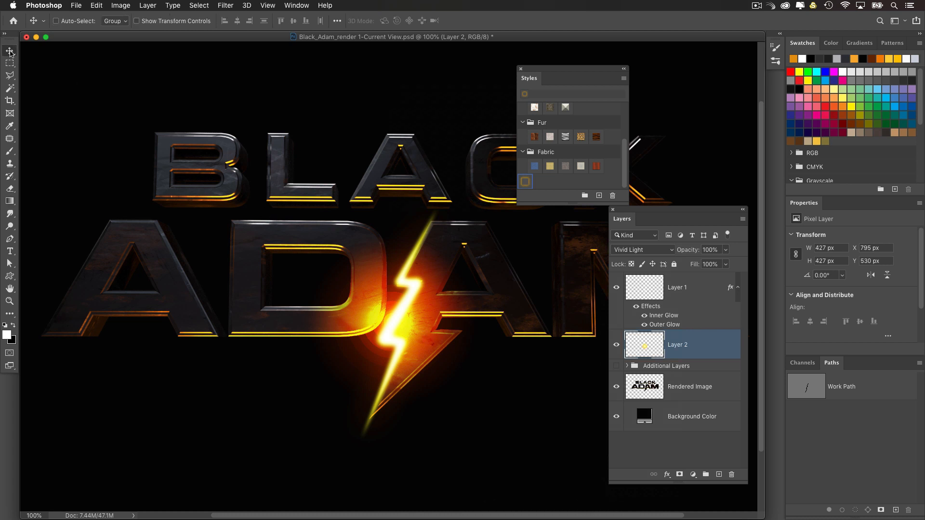
drag(449, 322, 459, 331)
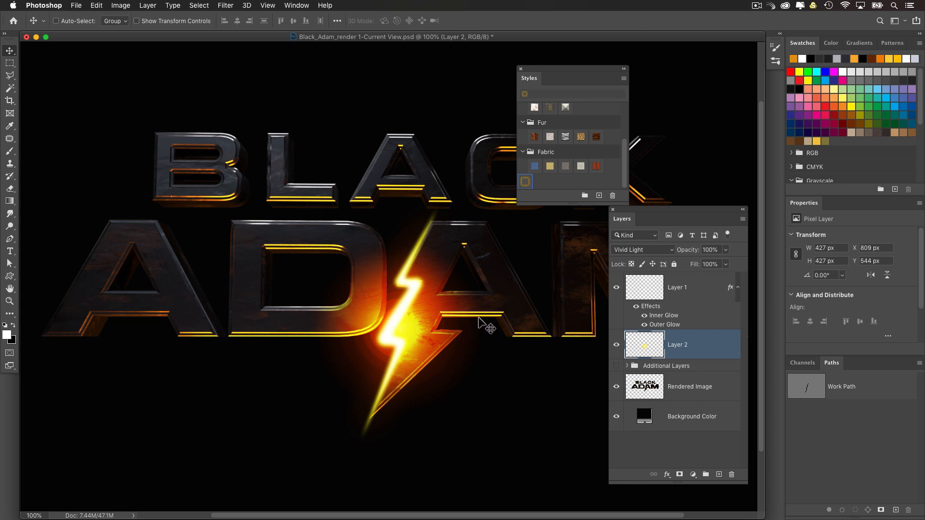
Step: Free-transform Layer 2's glow to about 60% width, rotate it about 25° along the lightning bolt, and shift it slightly onto the bolt
key(ctrl+t)
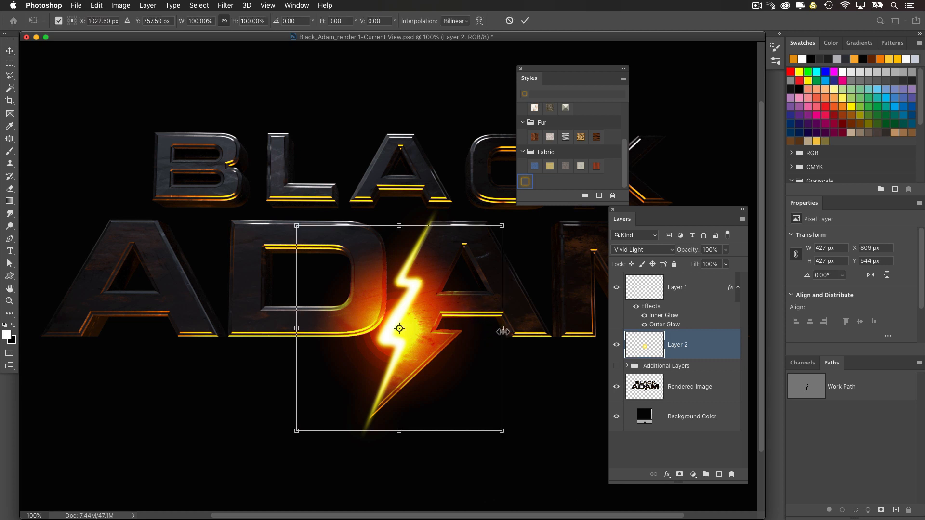
alt+drag(503, 332, 461, 332)
drag(496, 296, 501, 340)
drag(421, 339, 417, 345)
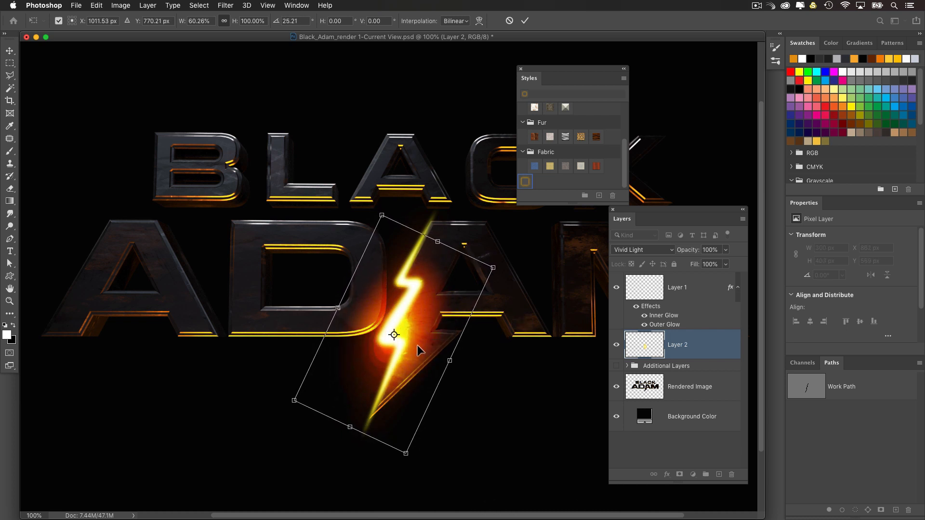
key(Return)
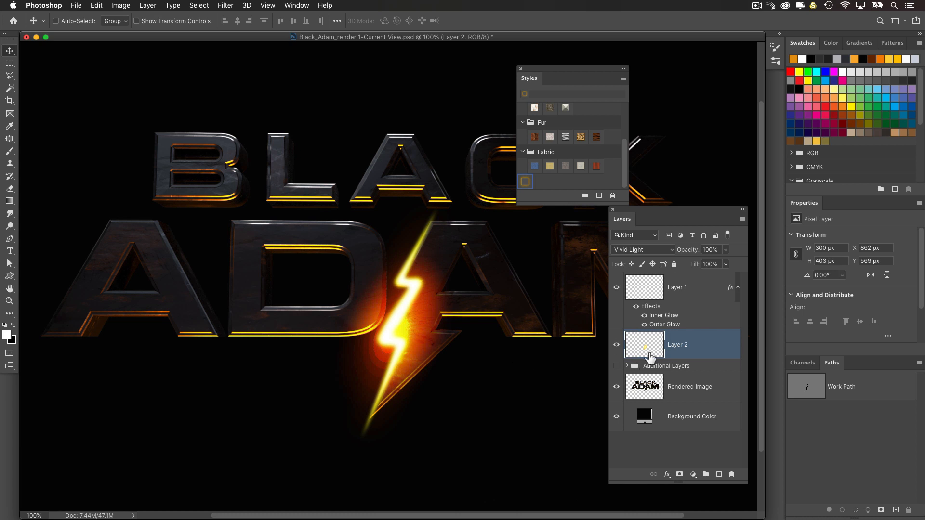
Step: Load the Rendered Image layer's outline as a selection and use it as a layer mask on Layer 2
super+click(649, 386)
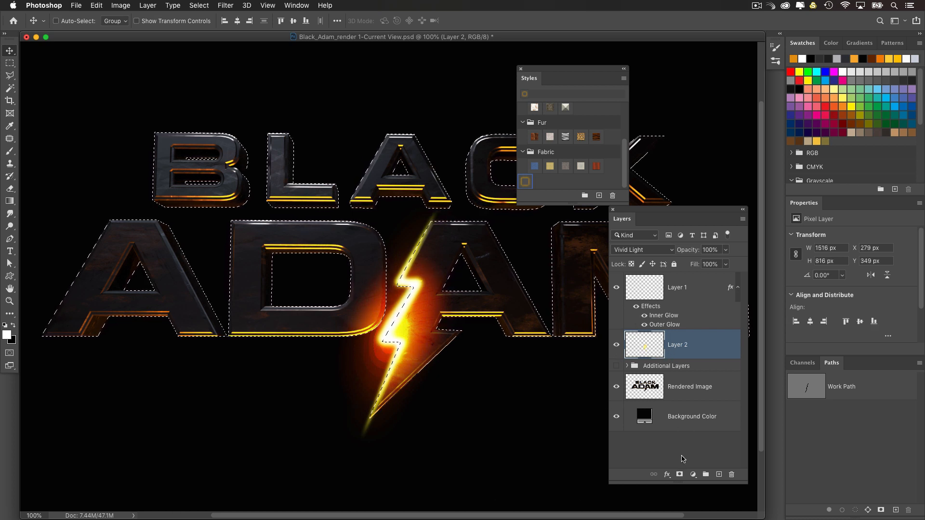
click(679, 474)
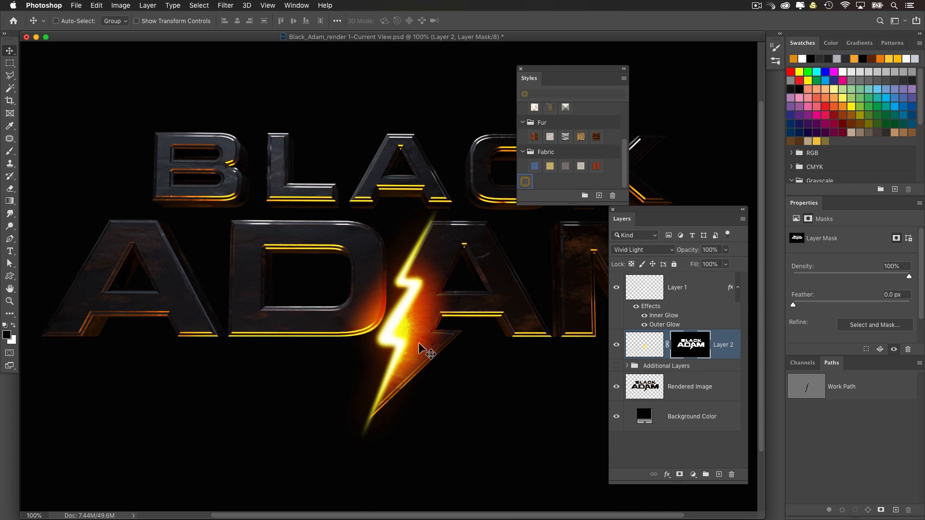
double_click(732, 343)
click(838, 260)
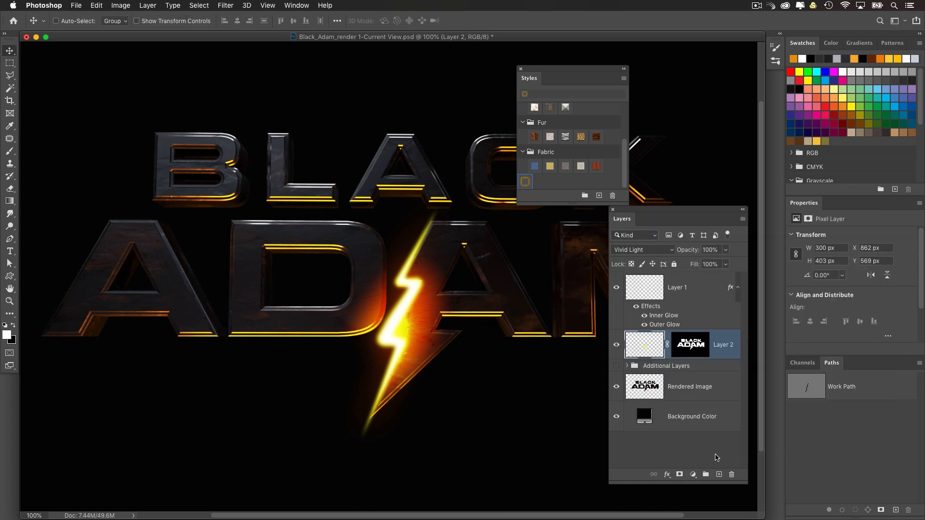
Step: In Layer 2's Blending Options, split the Underlying Layer's black Blend If slider to 0 / 21 and apply it
drag(630, 208, 509, 208)
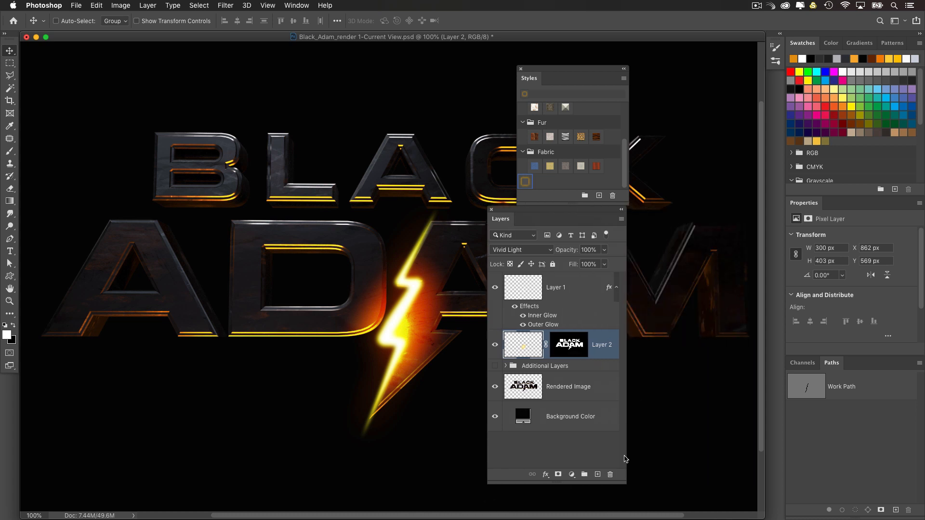
drag(625, 480, 713, 480)
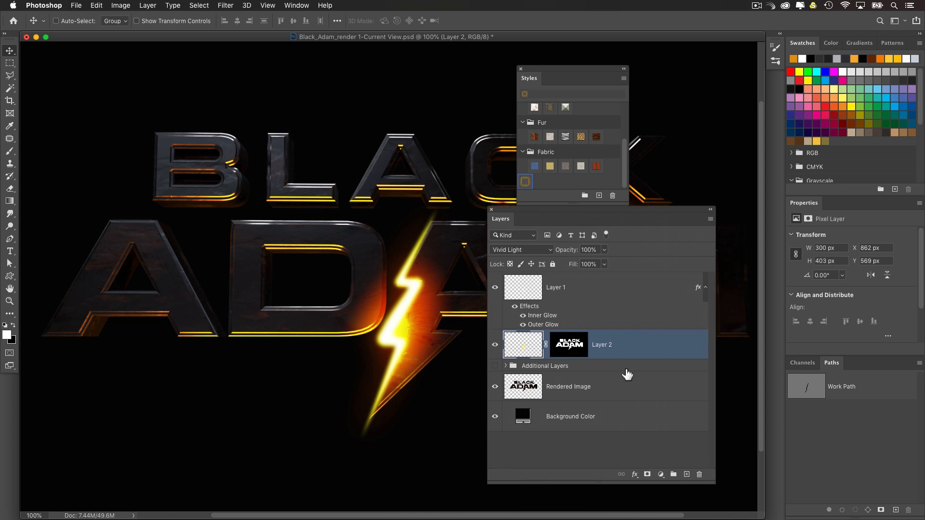
double_click(654, 351)
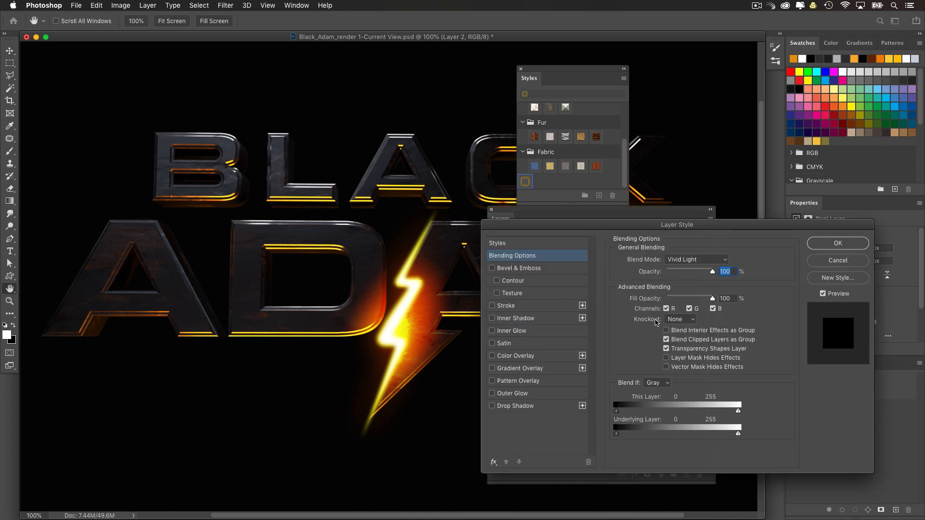
drag(545, 226, 599, 207)
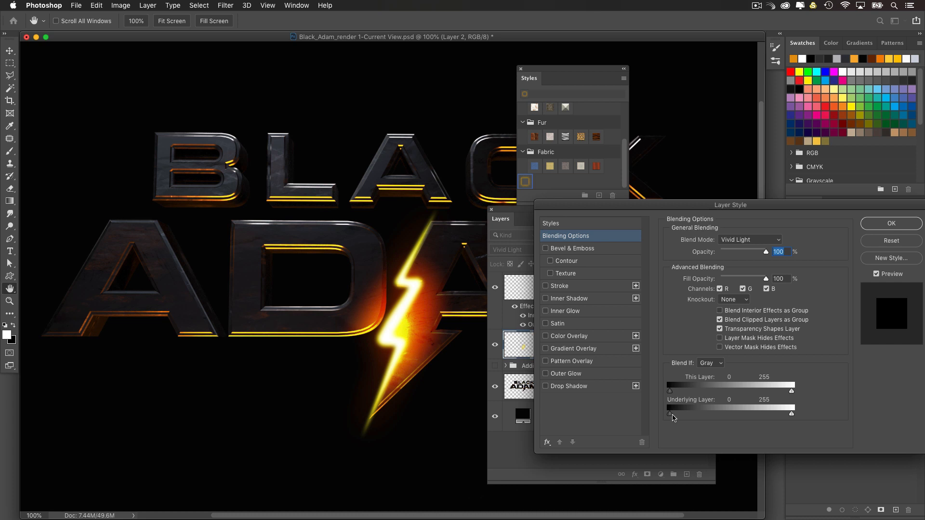
key(alt)
alt+drag(678, 416, 680, 416)
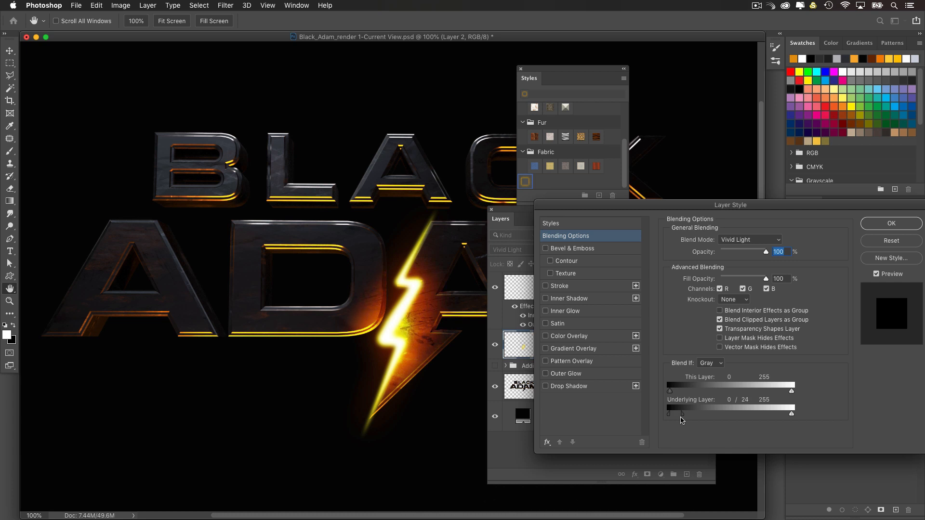
alt+drag(681, 418, 681, 424)
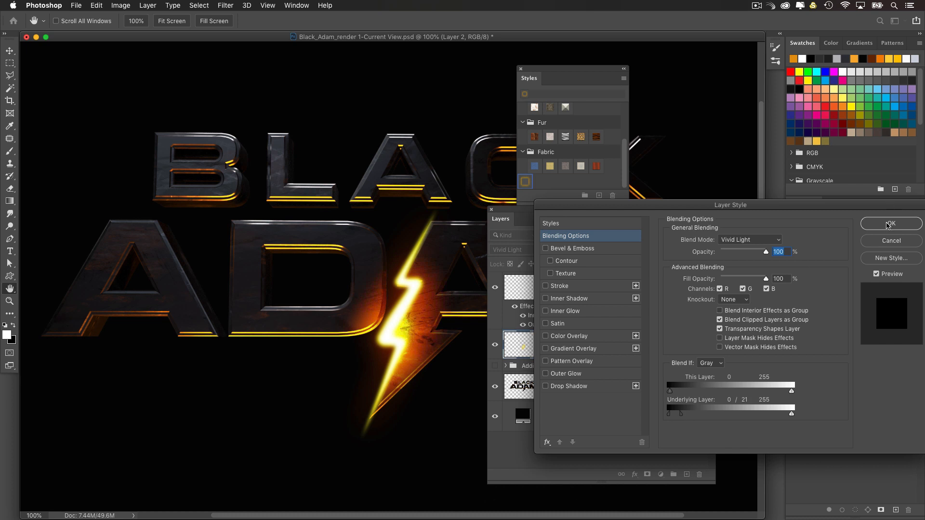
click(890, 224)
Step: Select the lightning bolt's pixels on Layer 1, invert the selection, delete the soft edges outside it twice, and deselect
drag(529, 211, 605, 232)
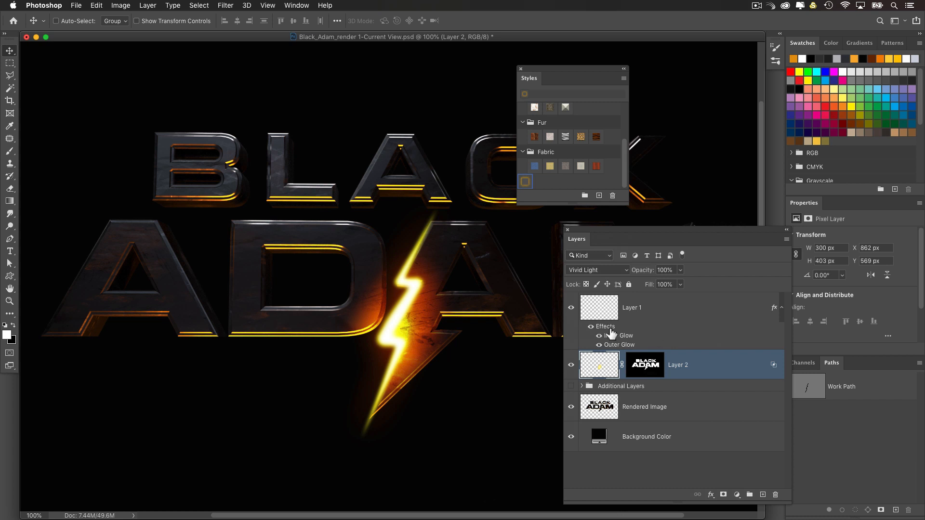
click(600, 318)
click(572, 308)
click(572, 309)
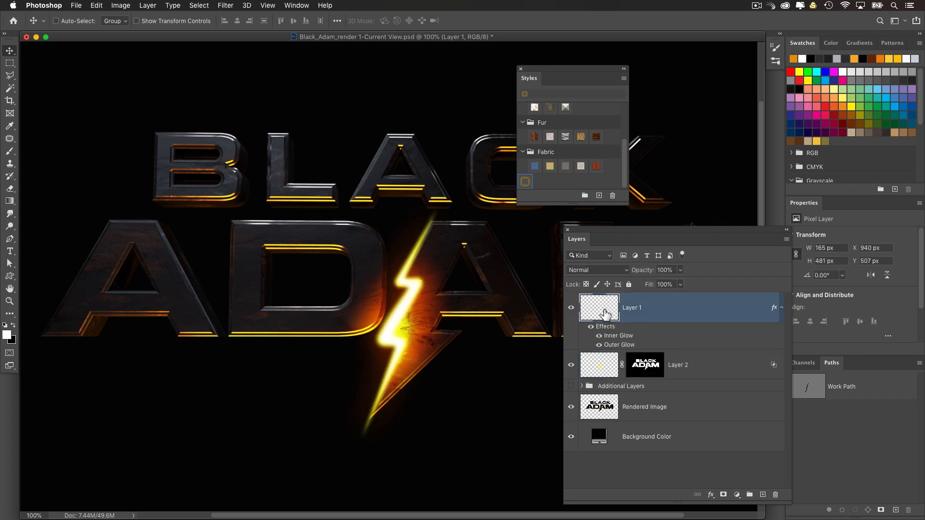
super+click(600, 314)
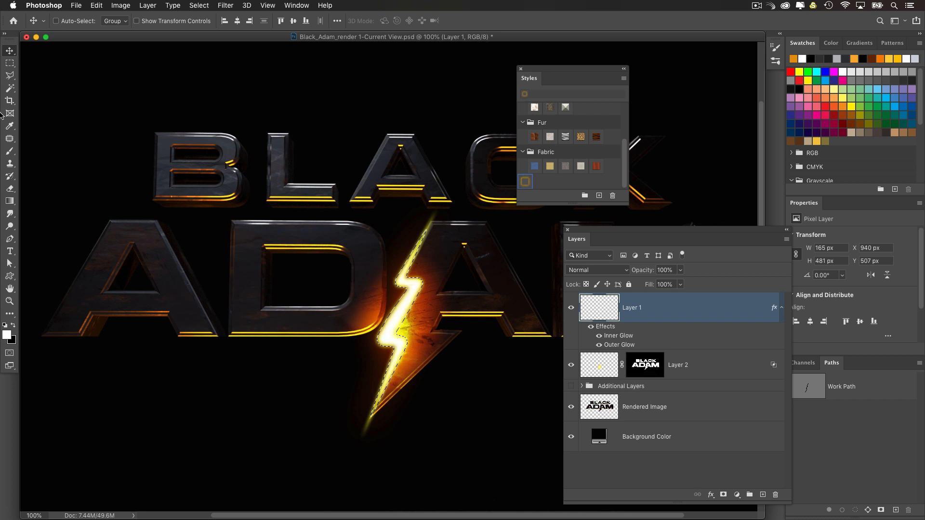
key(alt+Delete)
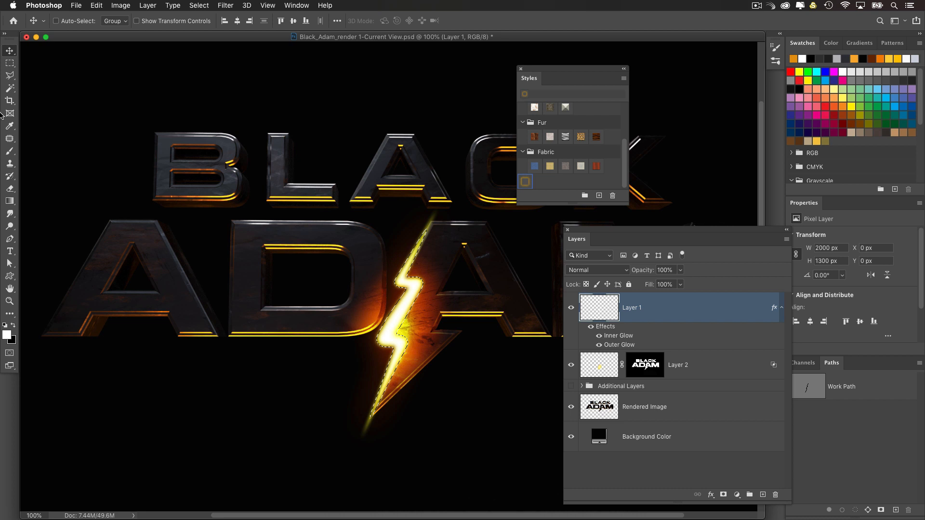
key(Delete)
key(Delete)
key(super+d)
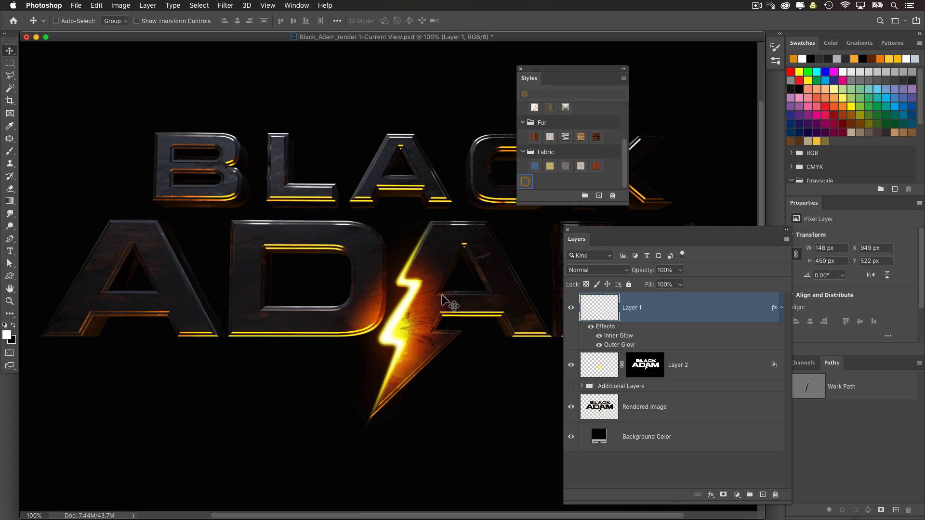
Step: Arrange the workspace so the whole title shows at 50% zoom in an enlarged window, clear of the Layers and Styles panels
key(super+minus)
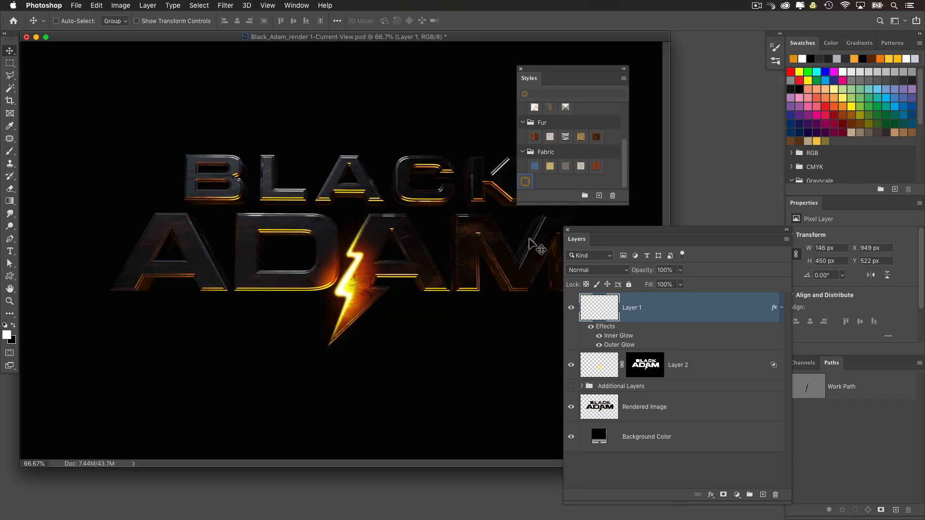
drag(578, 226, 655, 236)
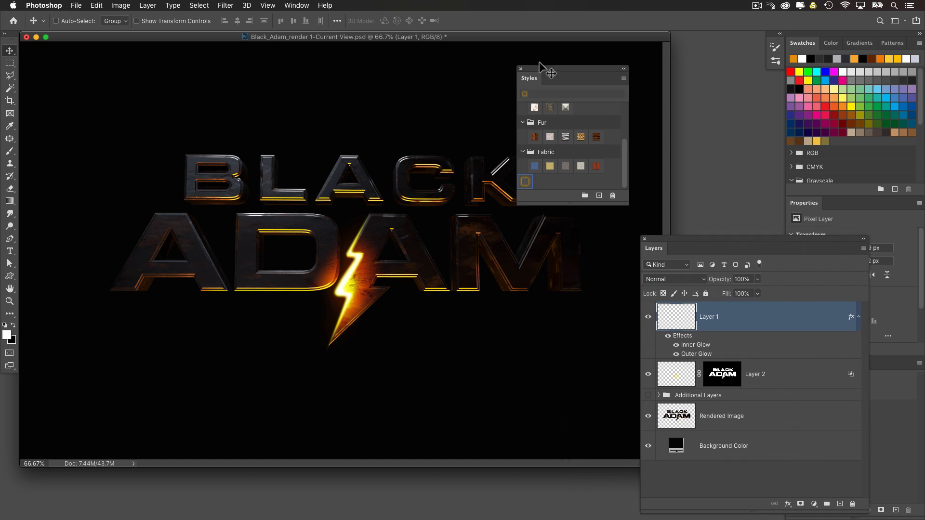
drag(542, 73, 568, 77)
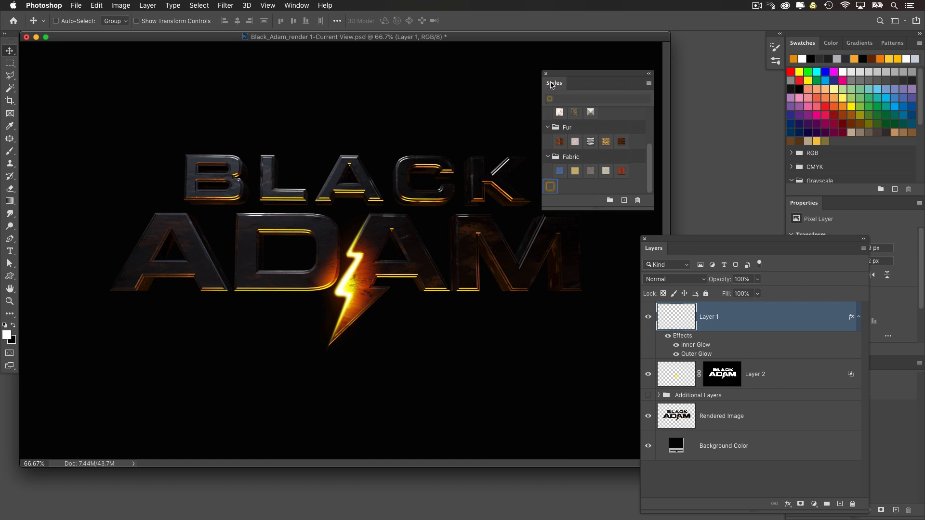
drag(559, 73, 662, 91)
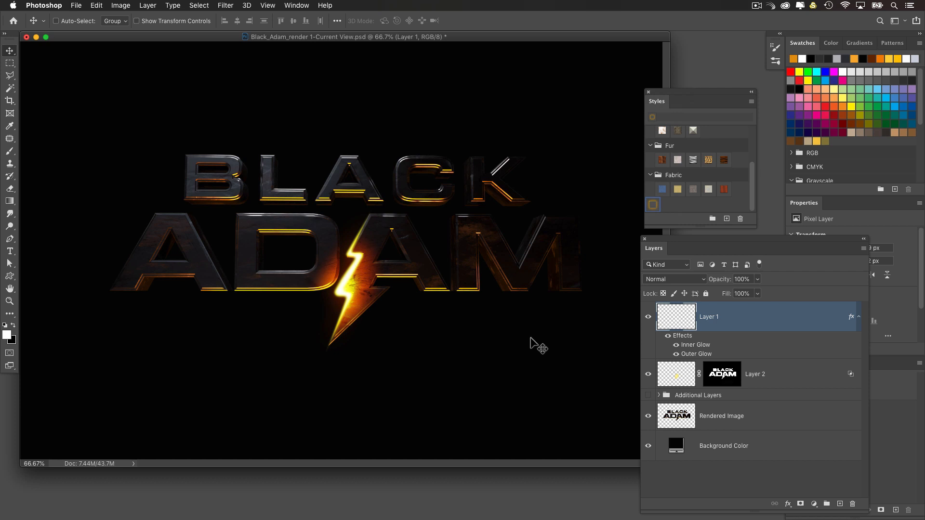
key(super+minus)
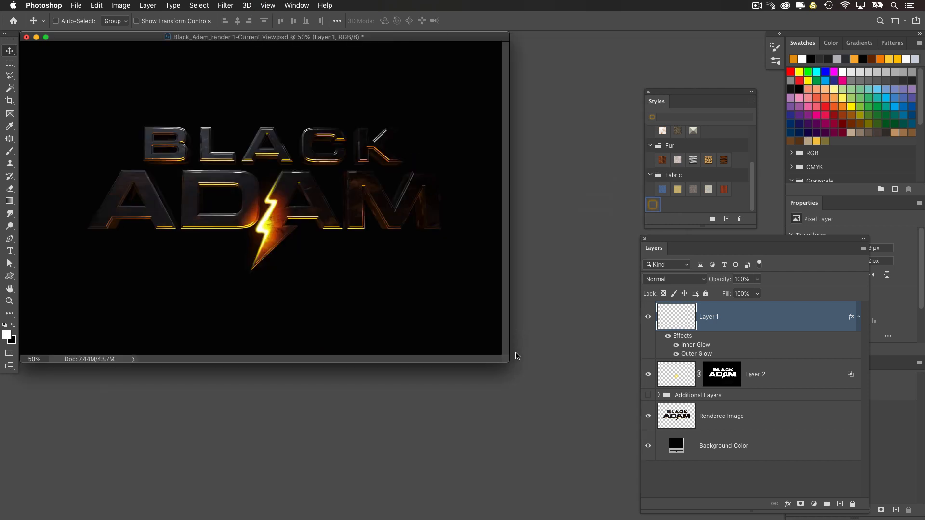
drag(504, 362, 546, 399)
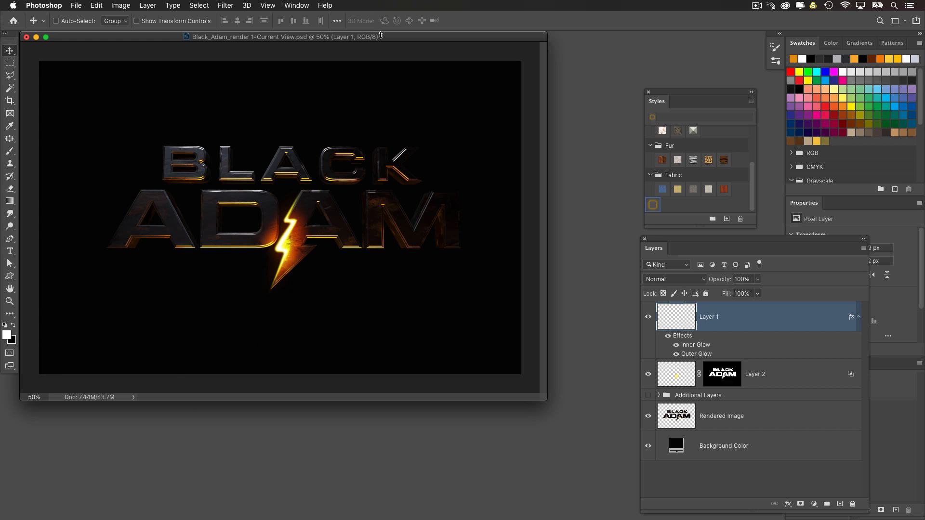
drag(381, 36, 386, 39)
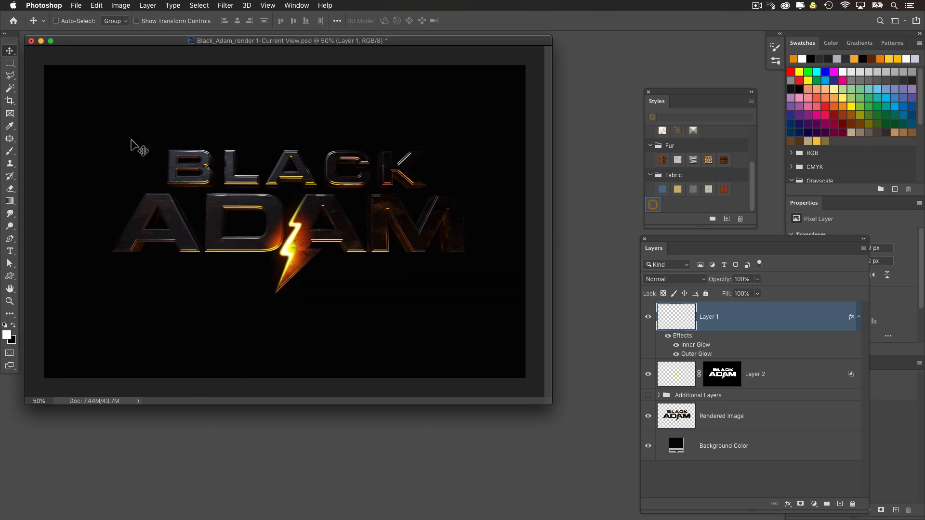
Step: Add a new layer with a white-to-transparent radial gradient over the title and apply the saved yellow glow style to it
click(10, 202)
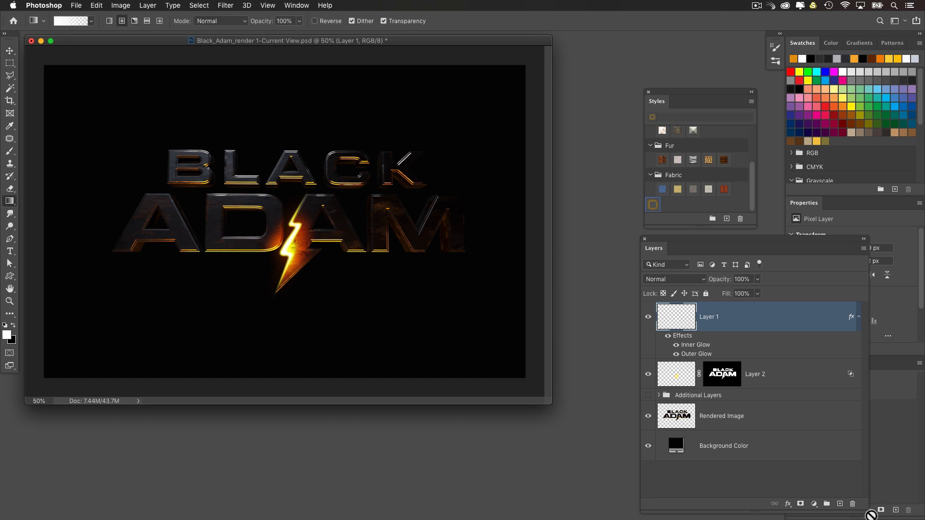
click(840, 504)
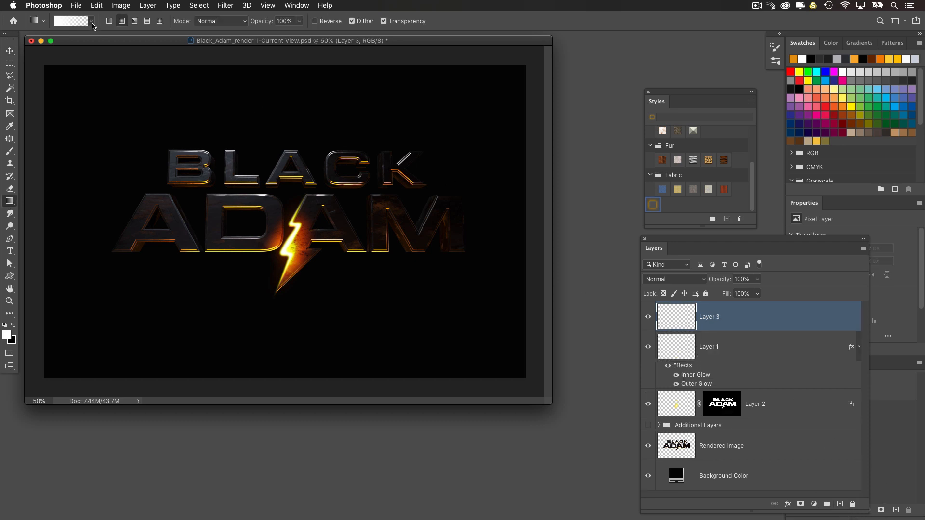
click(121, 22)
mouse_move(270, 233)
mouse_down()
mouse_move(203, 326)
mouse_move(278, 347)
mouse_up()
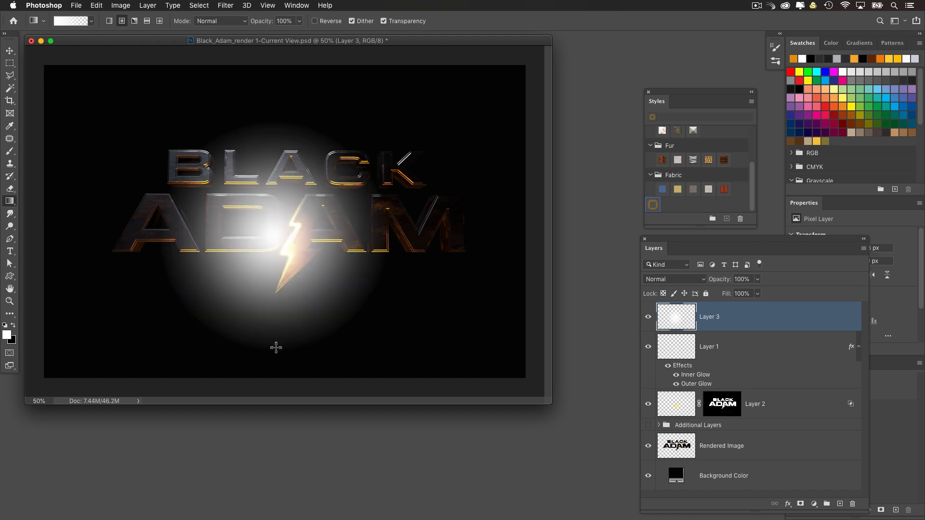
click(657, 212)
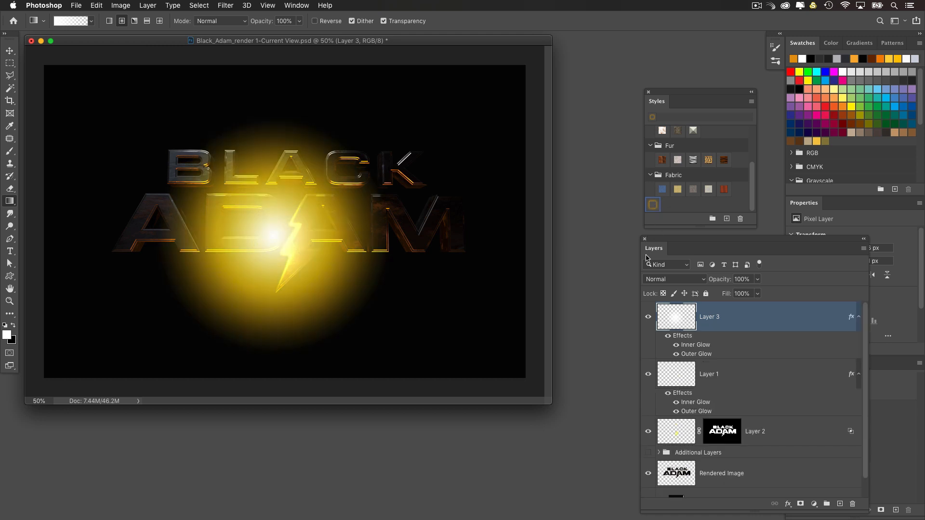
Step: Move Layer 3's glow down and stretch it into a wide, flat ellipse with only its upper arc inside the canvas's bottom edge
click(10, 50)
drag(267, 195, 255, 236)
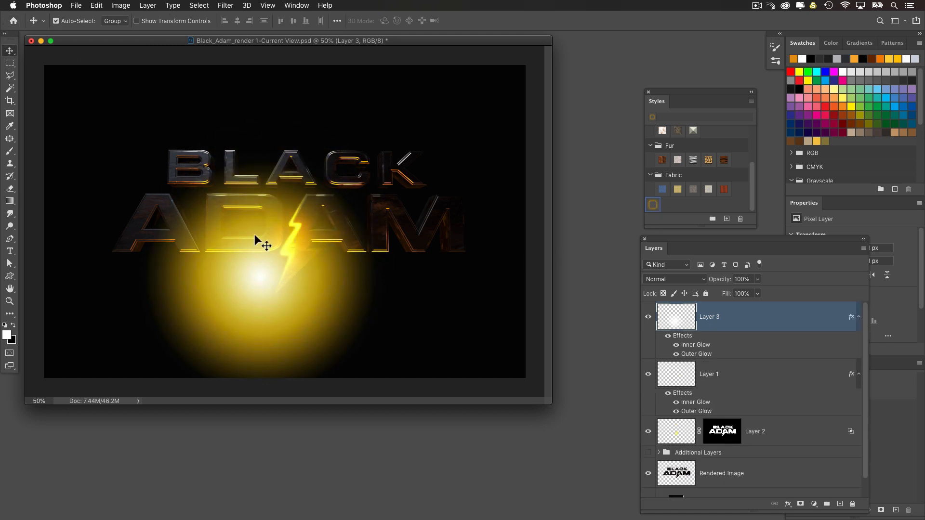
key(super+r)
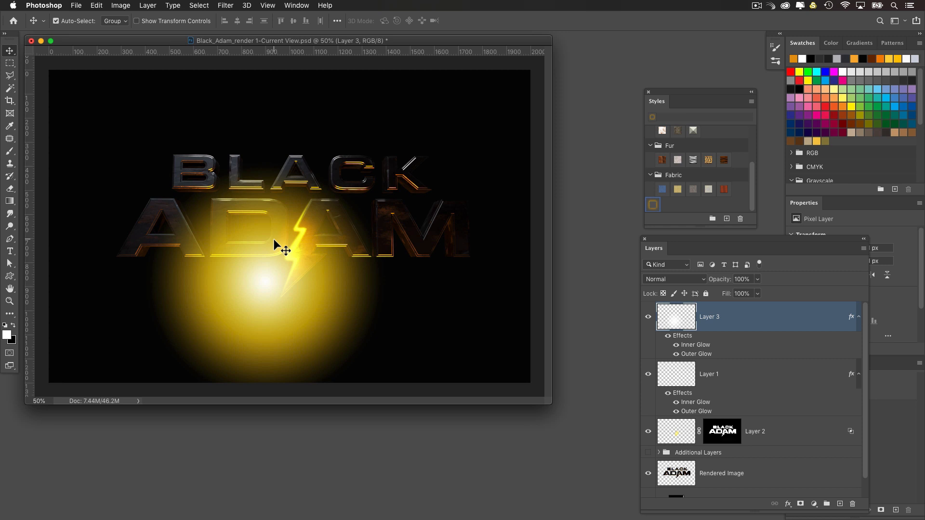
key(super+r)
key(super+t)
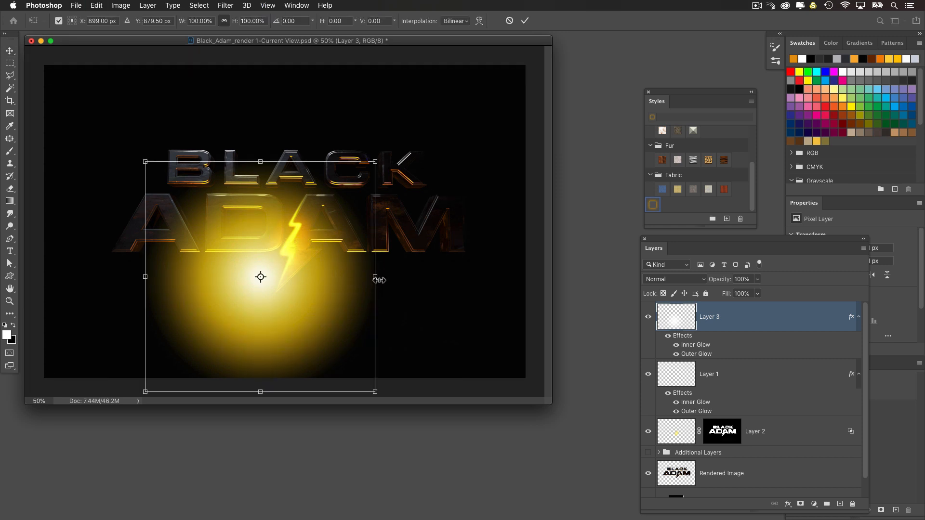
alt+drag(380, 280, 412, 366)
alt+shift+drag(527, 251, 462, 300)
drag(388, 327, 355, 357)
key(Return)
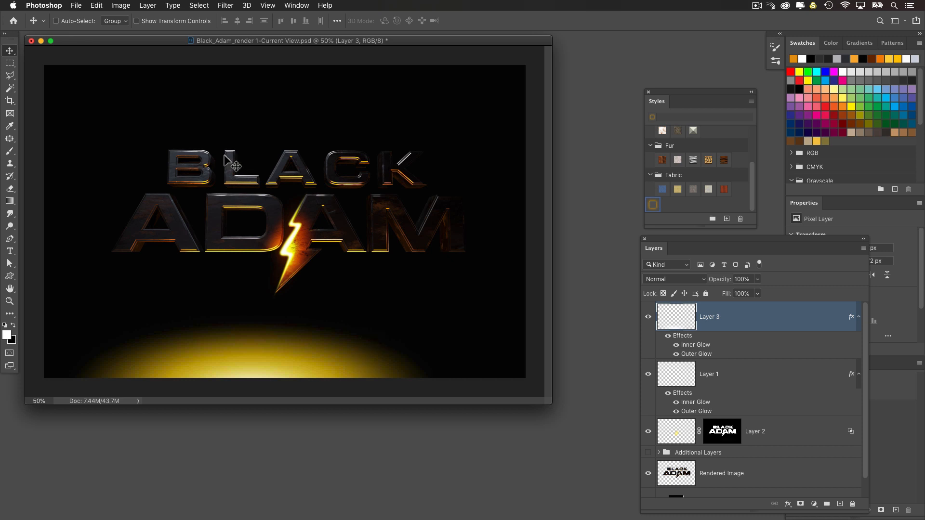
Step: Try smudging a light ray from the bottom glow up towards the lightning bolt with the Smudge tool at 55% strength
drag(10, 213, 29, 215)
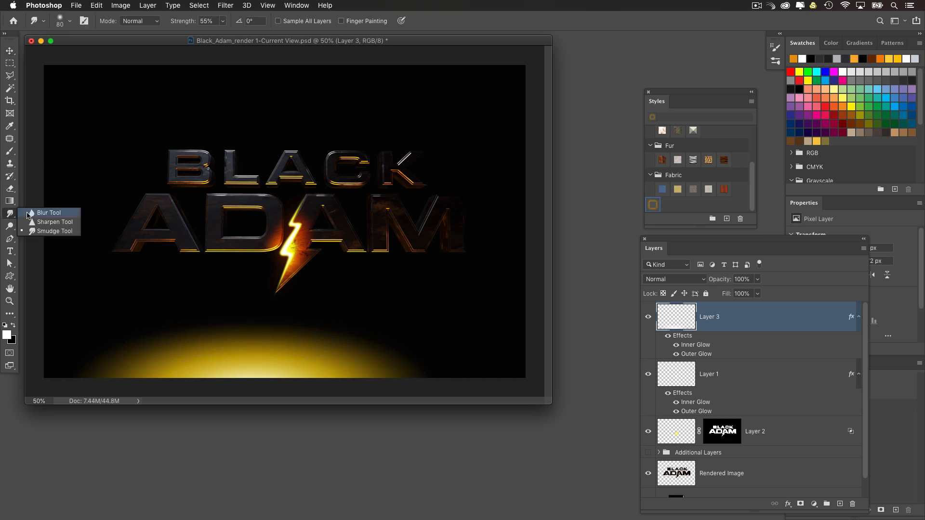
click(54, 231)
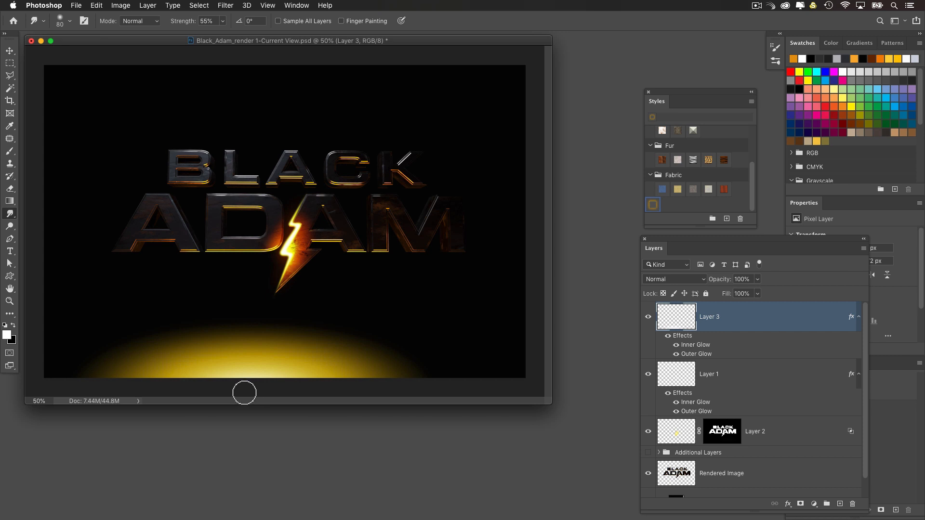
drag(279, 316, 319, 236)
key(super+z)
drag(233, 387, 321, 232)
key(super+z)
drag(241, 382, 314, 217)
key(super+z)
Step: Set the Smudge strength to 65% and try another light ray from the bottom glow up to the lightning bolt
text(65)
drag(244, 386, 305, 236)
key(super+z)
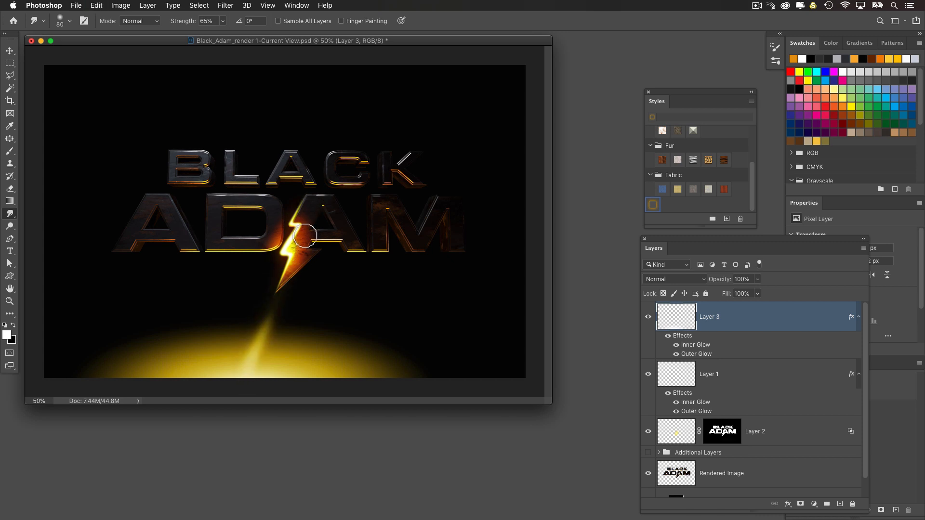
Step: Undo the last smudged ray and try several more smudge strokes from the bottom glow up to the lightning bolt
key(super+z)
drag(252, 379, 311, 236)
key(super+z)
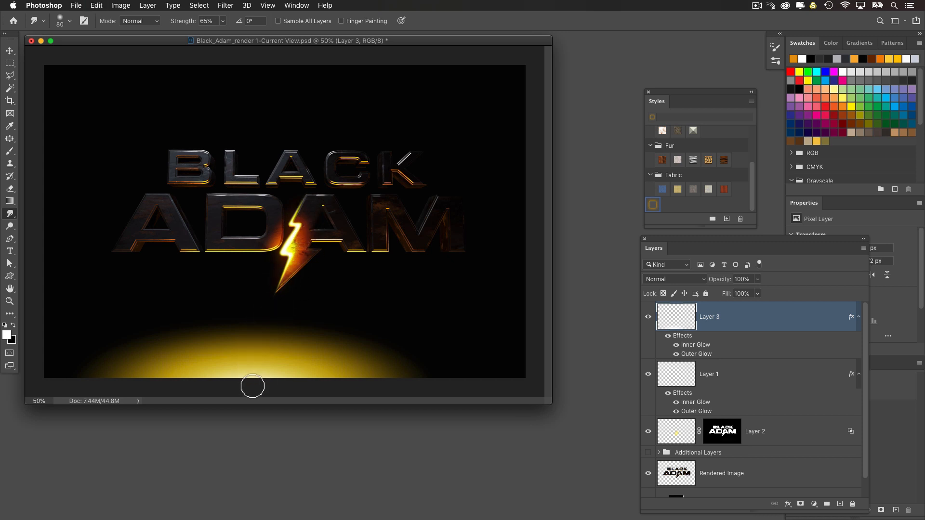
drag(252, 387, 312, 226)
key(super+z)
drag(251, 393, 314, 213)
key(super+z)
Step: Smudge overlapping light rays at 65% strength from the centre of the bottom glow up to the lightning bolt's tip
drag(246, 379, 295, 268)
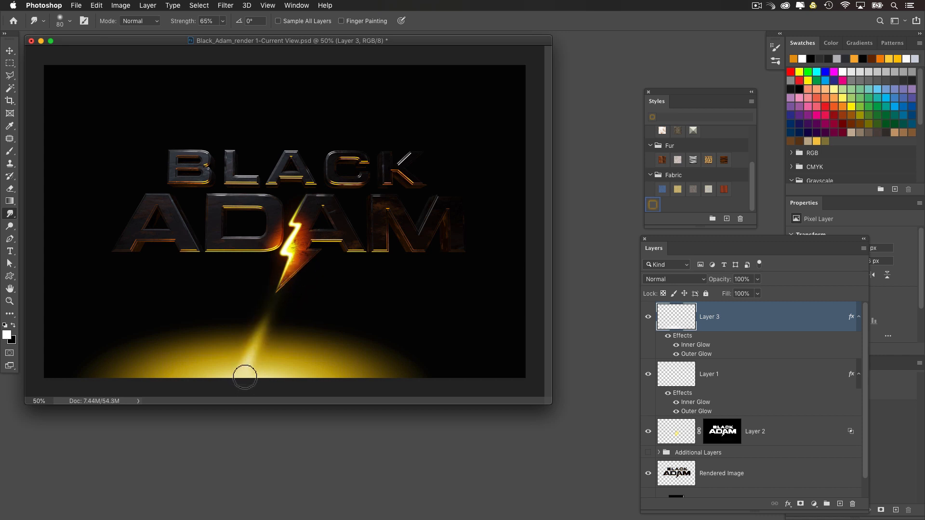
mouse_move(248, 382)
mouse_down()
mouse_move(279, 284)
mouse_move(294, 266)
mouse_up()
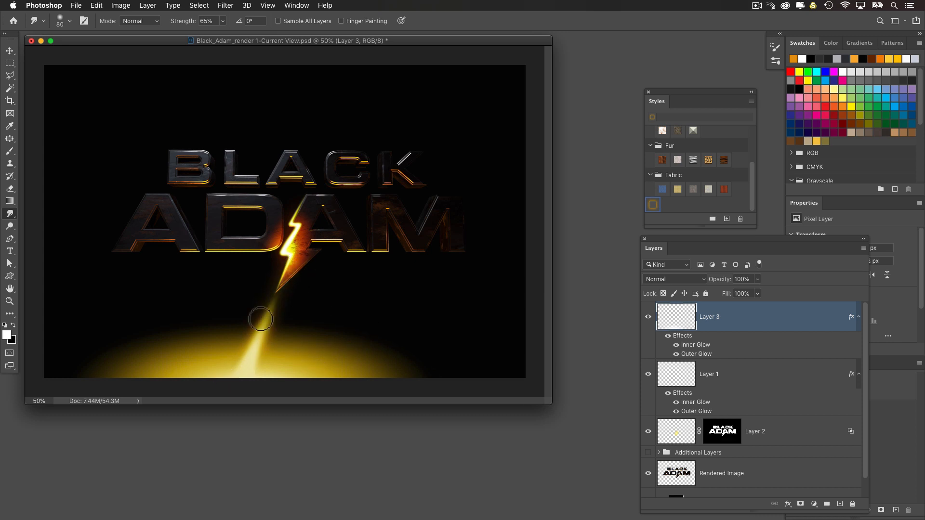
drag(288, 276, 292, 270)
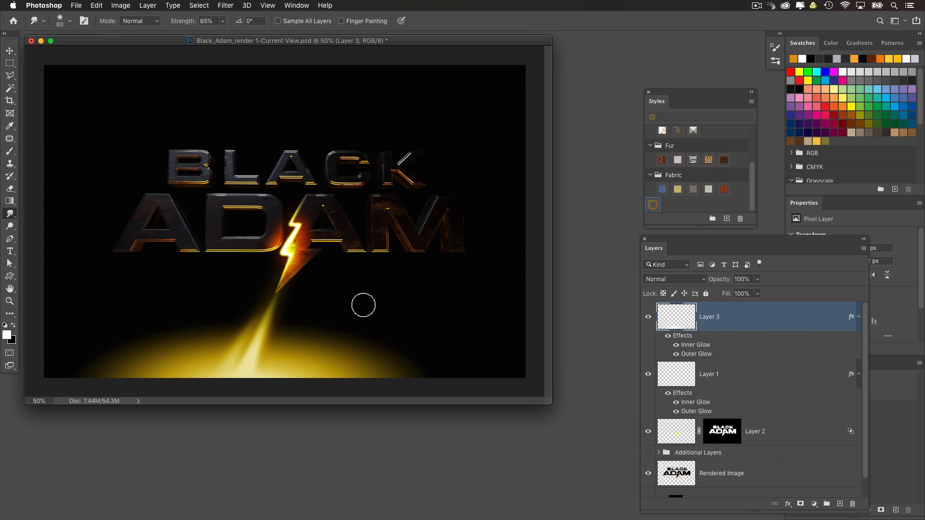
Step: Warp Layer 3 so the base of the ray and glow shifts to the left and lower, curving up towards the bolt
key(super+t)
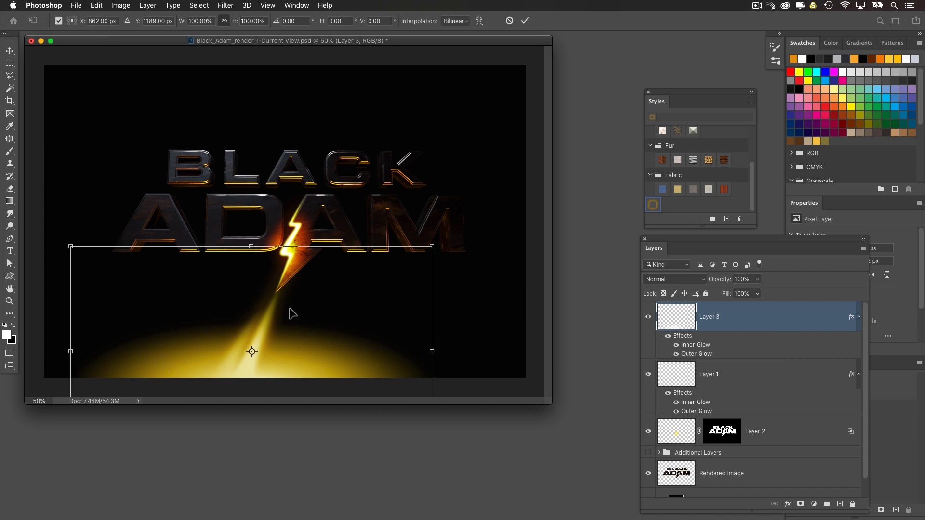
right_click(281, 328)
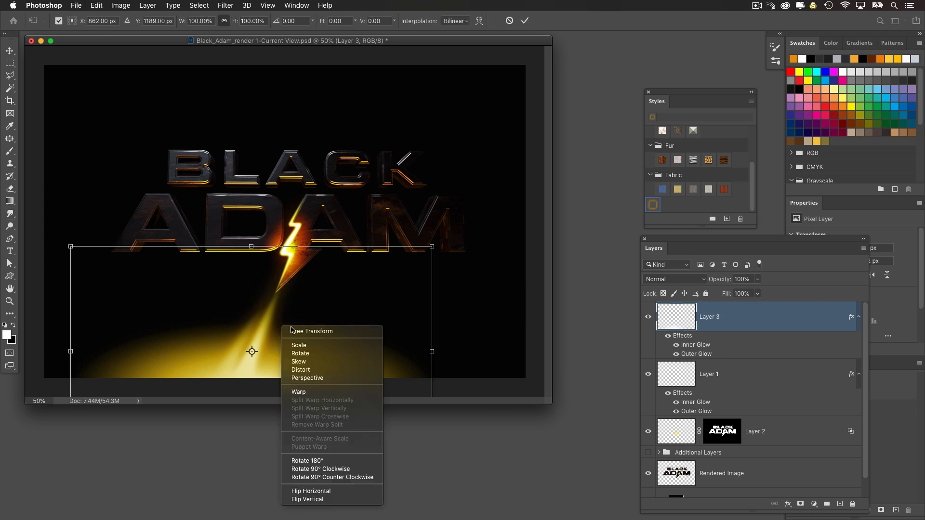
click(312, 392)
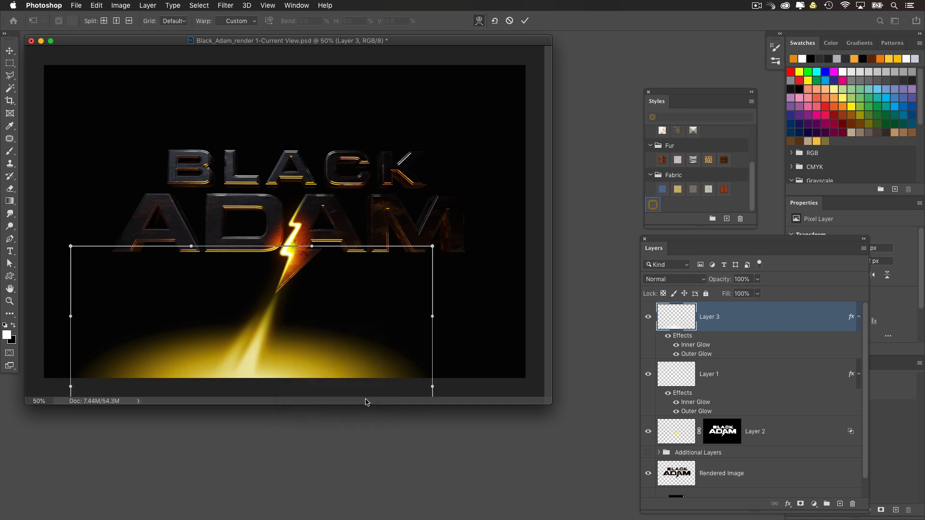
drag(183, 341, 185, 353)
drag(341, 370, 294, 381)
drag(196, 366, 175, 355)
drag(364, 372, 347, 389)
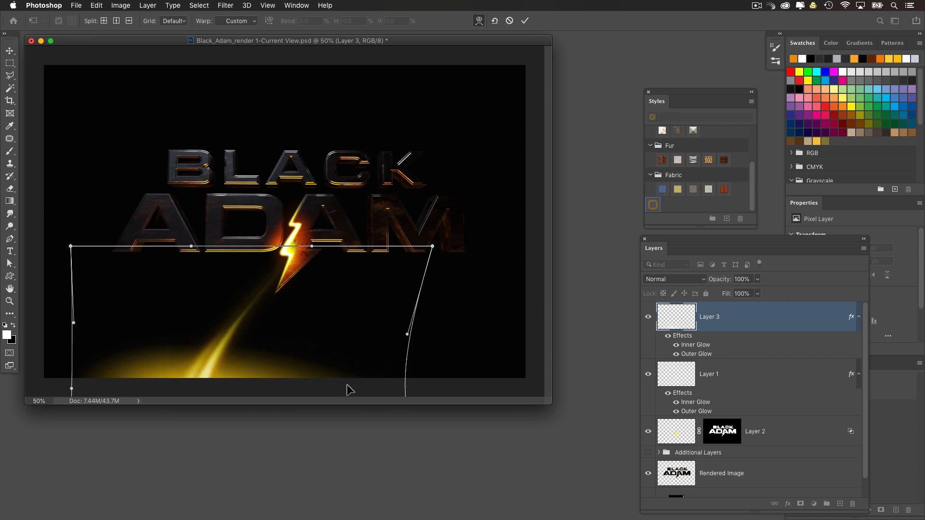
Step: Refine the warp into a thin, nearly straight beam running from the bolt's tip down to a compact bottom glow, and apply it
drag(173, 308, 205, 316)
drag(278, 308, 277, 287)
drag(144, 352, 170, 373)
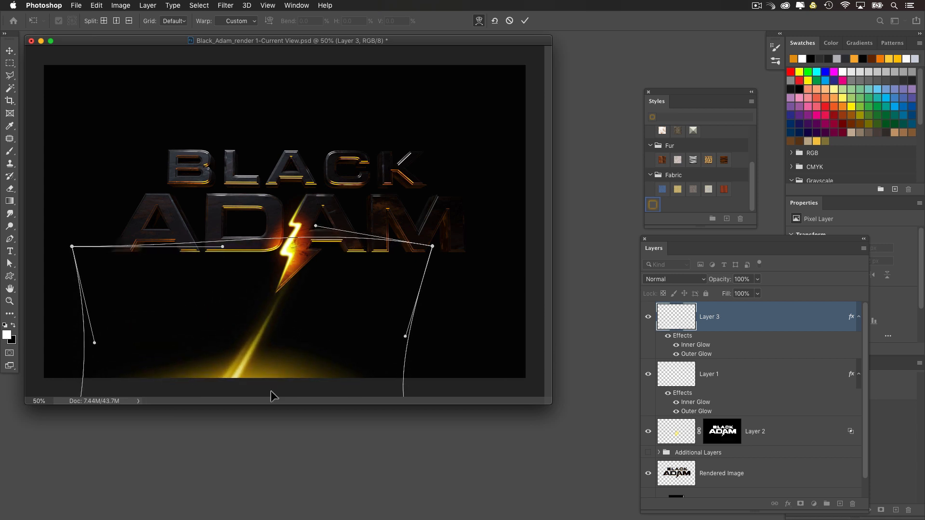
click(336, 406)
drag(337, 378, 319, 381)
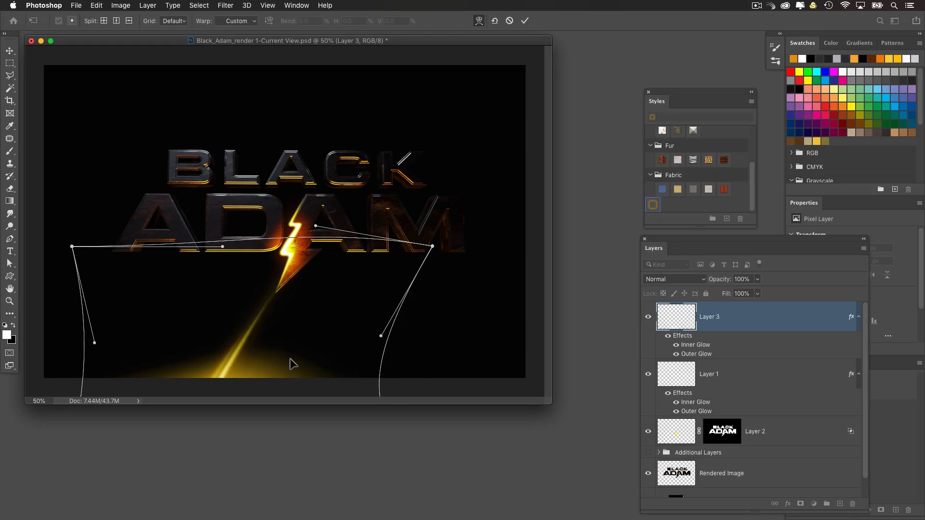
drag(275, 326, 276, 315)
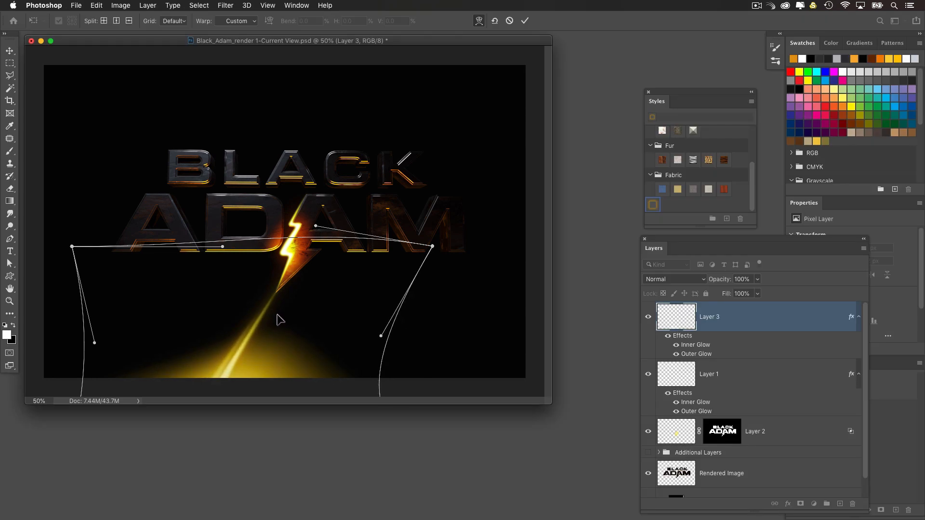
drag(189, 335, 191, 340)
drag(338, 371, 331, 365)
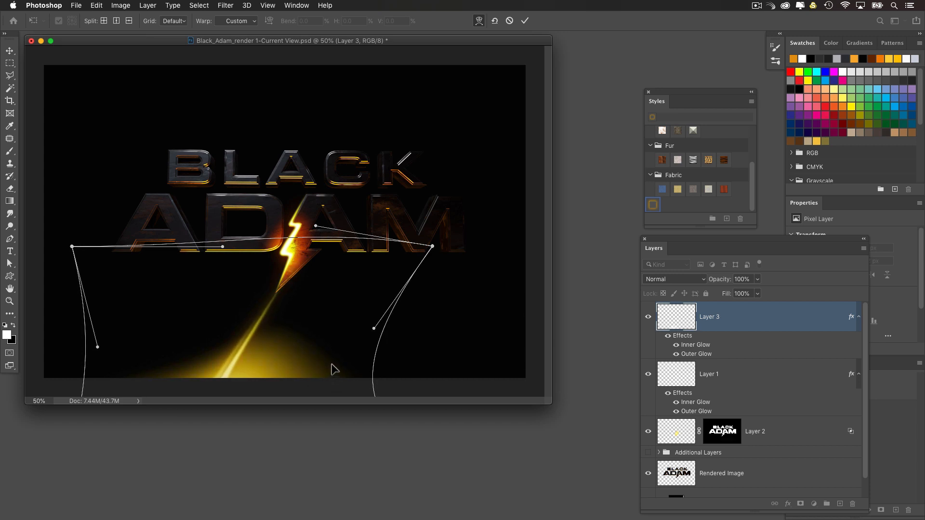
mouse_move(271, 343)
mouse_down()
mouse_move(252, 367)
mouse_move(254, 334)
mouse_move(259, 341)
mouse_up()
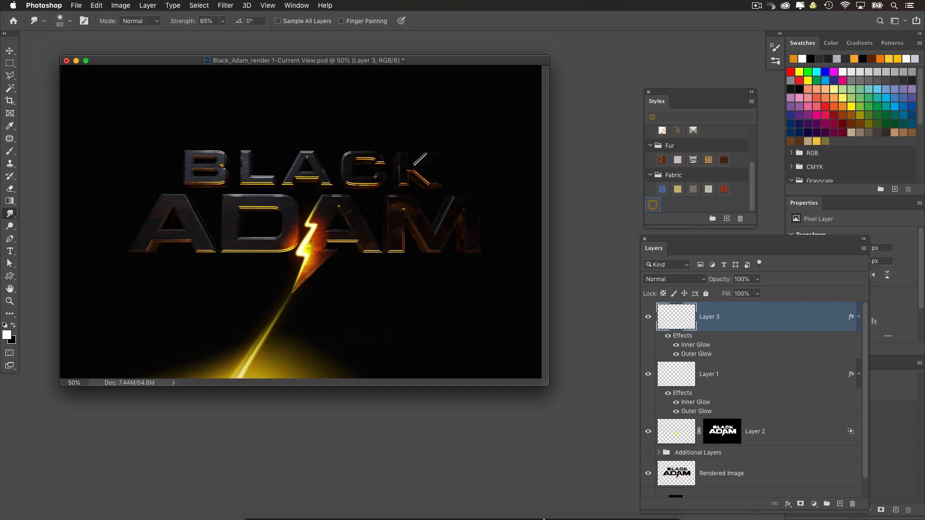
Step: Bring up emptyfloorwithsmokeondarkbackground.jpeg and copy its image into the Black Adam document as a new layer
mouse_move(568, 519)
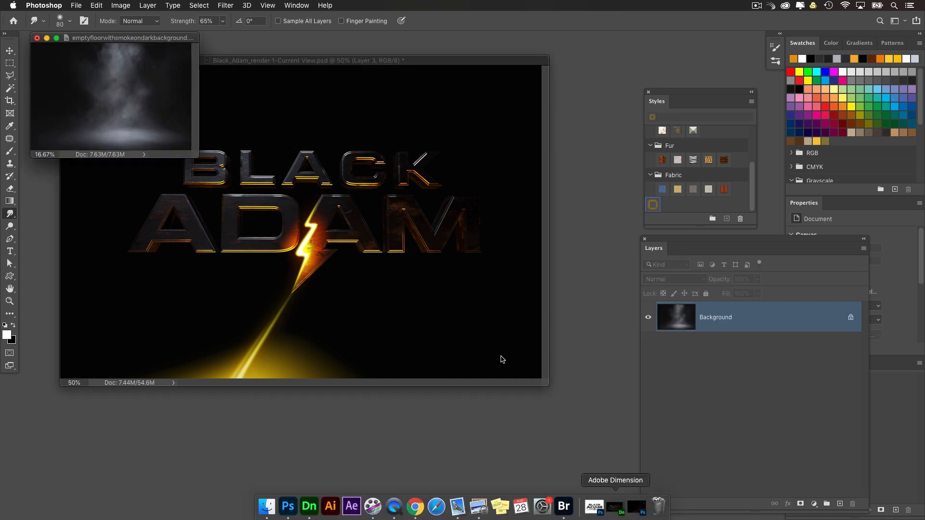
key(super+equal)
key(super+equal)
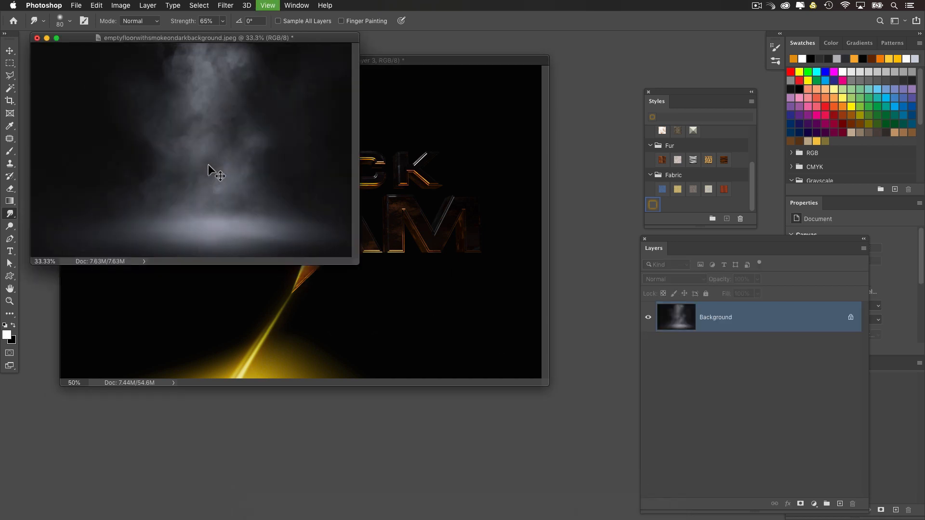
drag(258, 38, 302, 83)
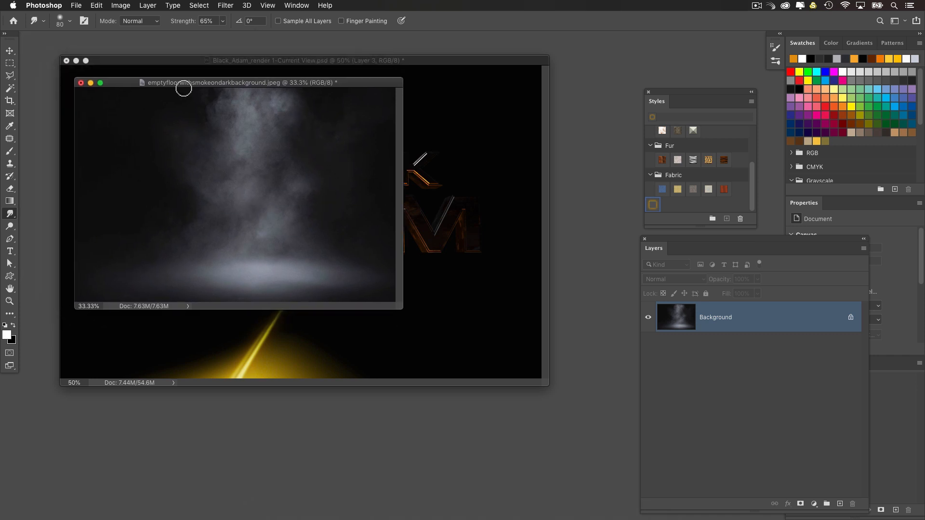
click(9, 51)
drag(159, 83, 440, 196)
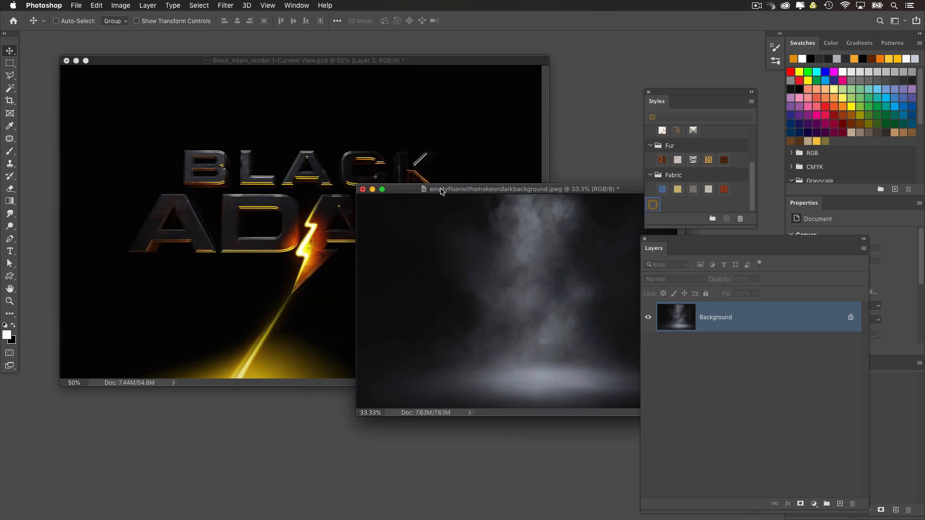
drag(419, 263, 273, 243)
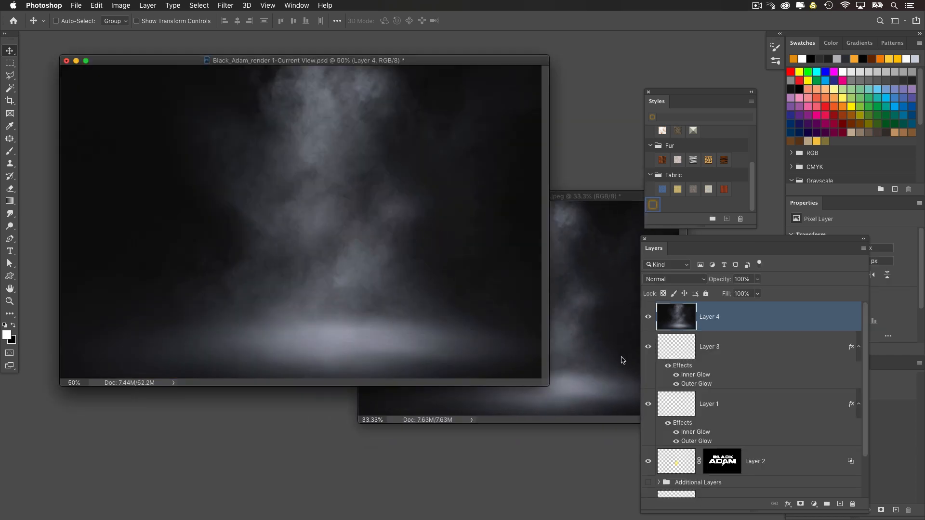
Step: Place the smoke layer directly below the Rendered Image layer at 25% opacity and close the source smoke image
drag(669, 240, 619, 108)
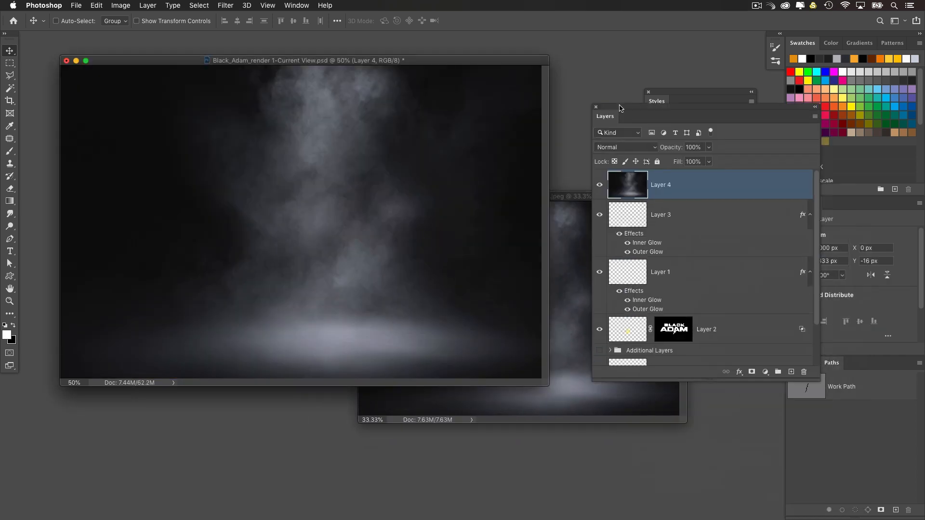
drag(644, 186, 652, 343)
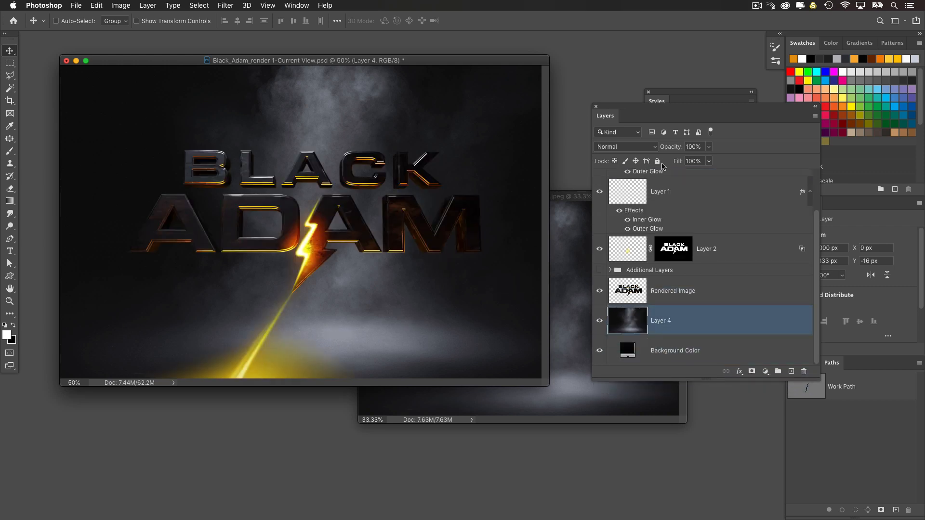
click(691, 147)
text(25)
key(Return)
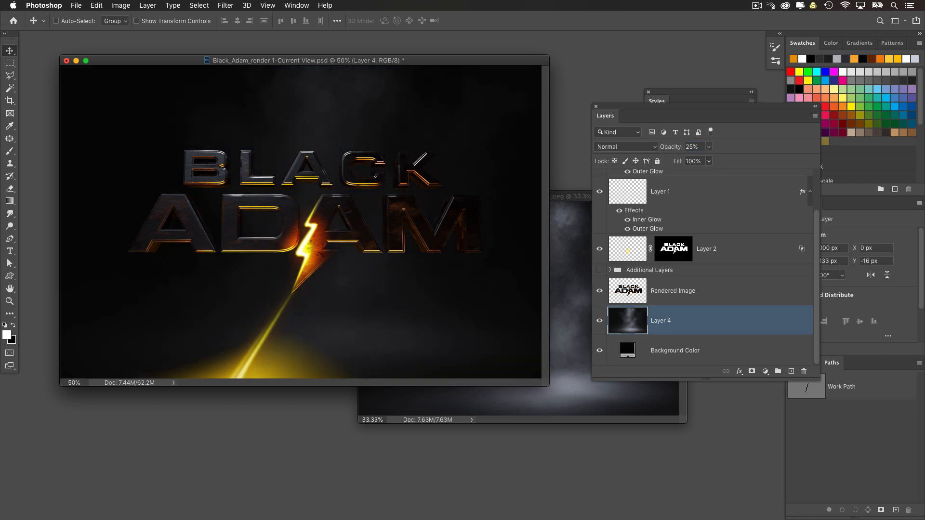
click(564, 198)
click(365, 196)
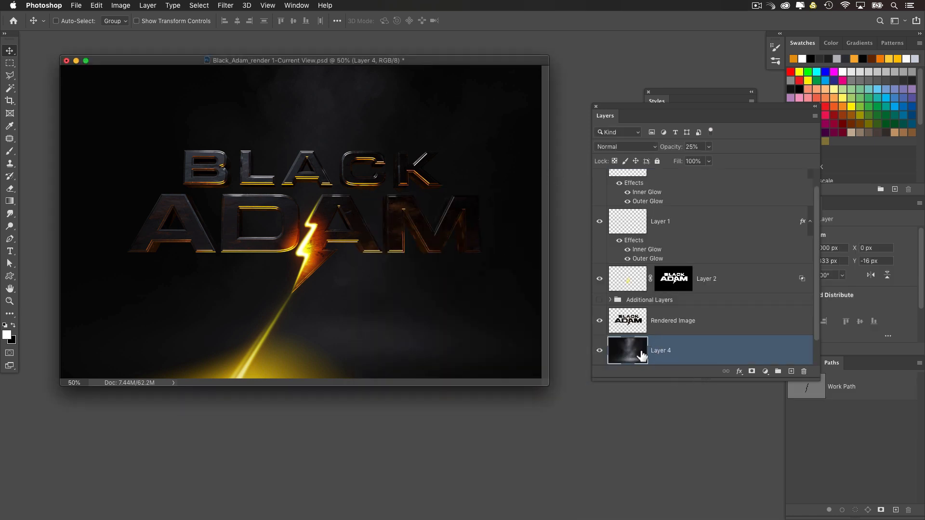
Step: Colorize the smoke layer with Hue/Saturation, using hue 20, saturation 39 and lightness -31
key(super+u)
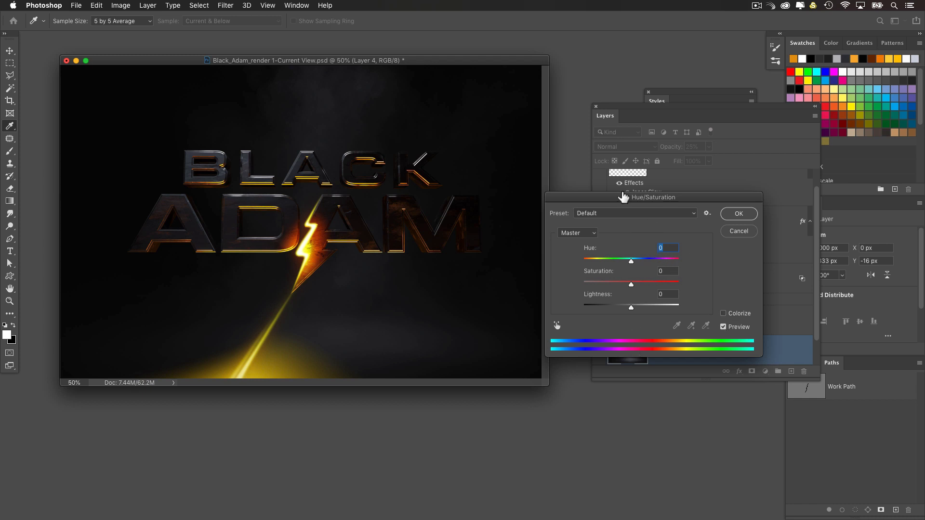
drag(624, 197, 604, 206)
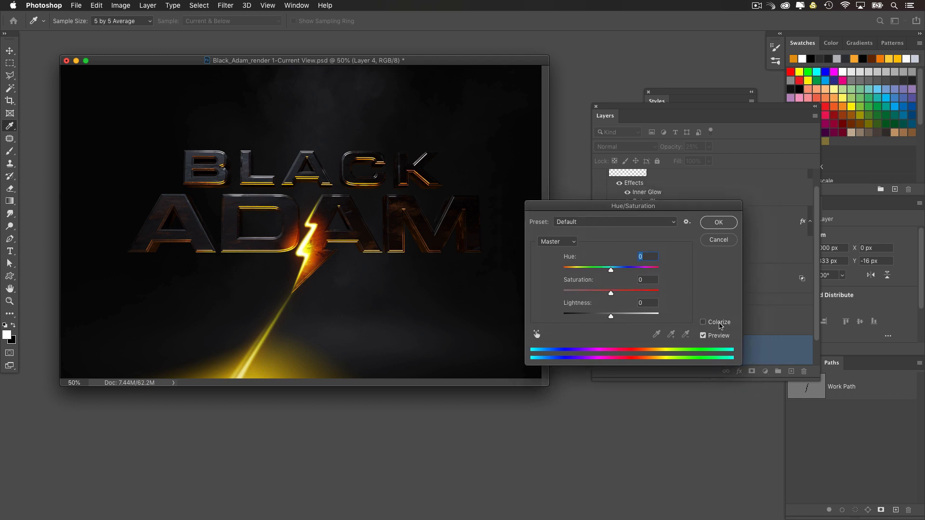
click(703, 322)
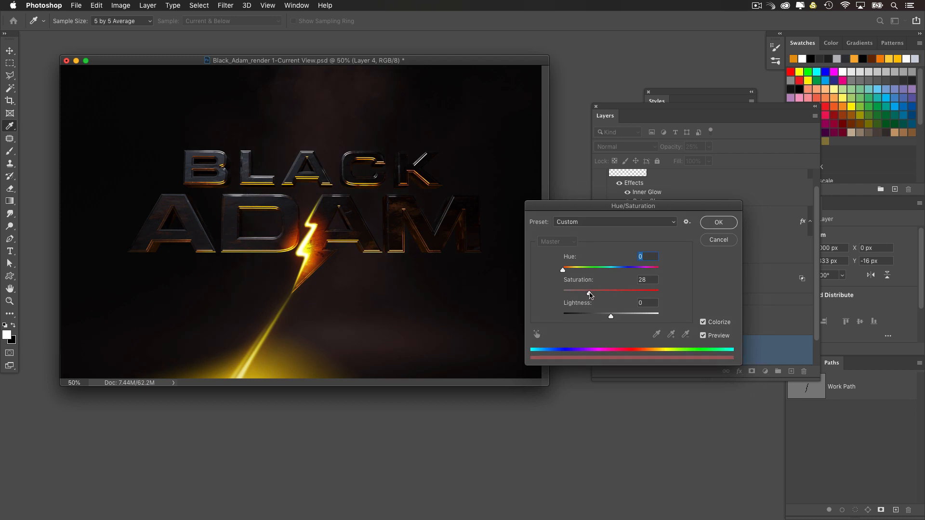
click(569, 270)
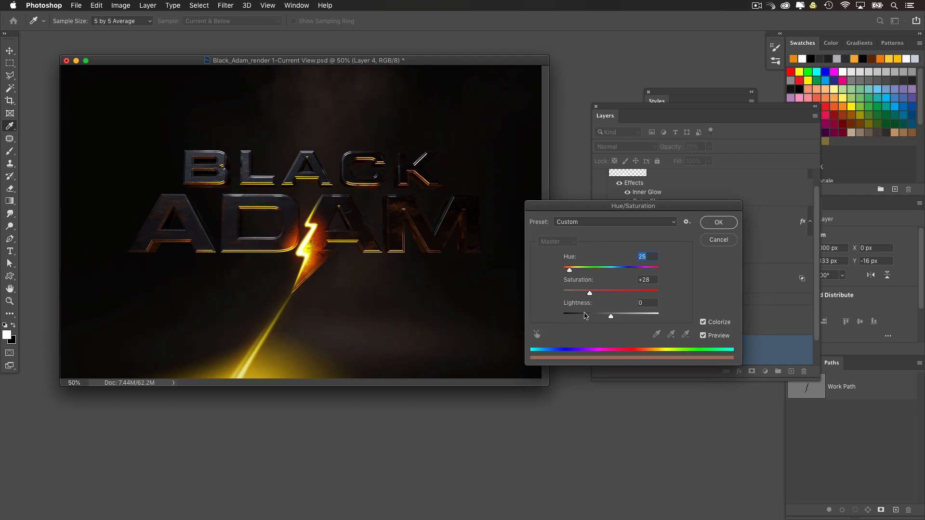
click(605, 314)
click(601, 316)
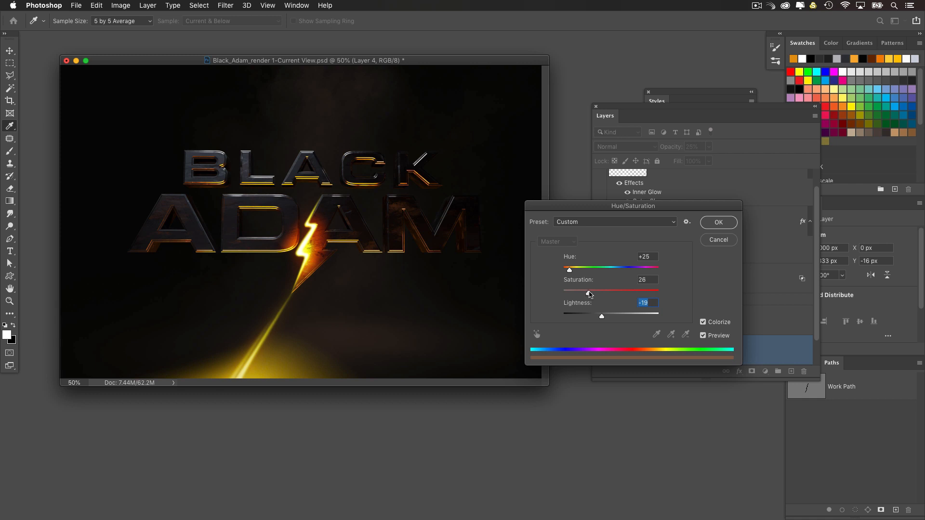
click(607, 294)
click(568, 271)
click(600, 294)
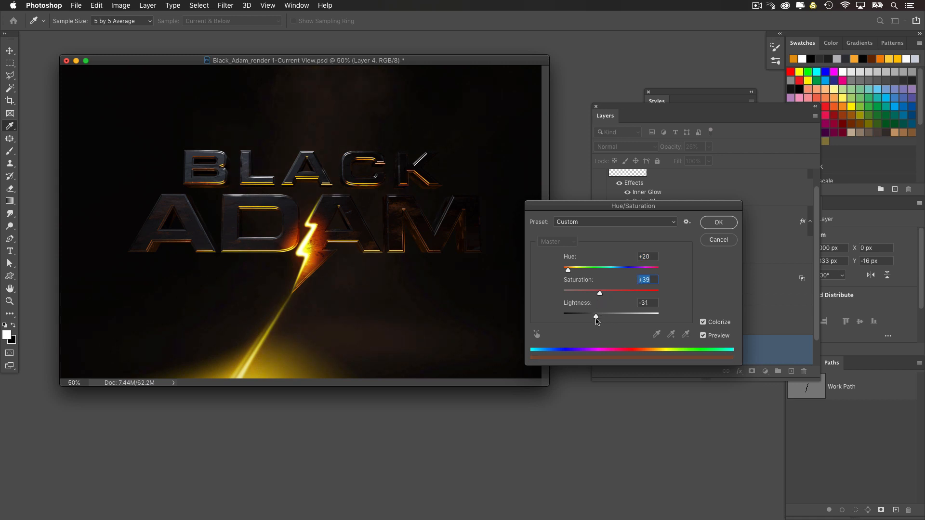
click(596, 318)
click(718, 222)
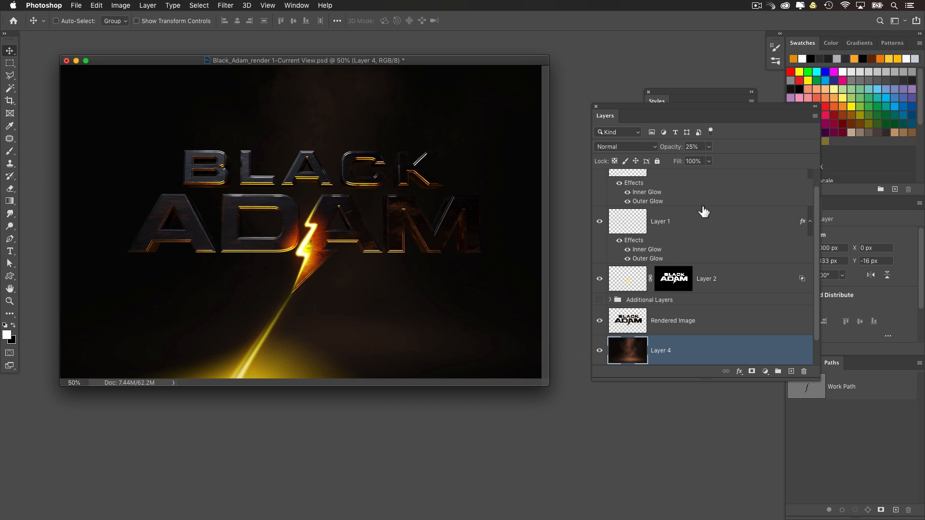
Step: Change the Outer Glow colour of Layer 3 from yellow to an orange with a hue of 24°
scroll(698, 231, up, 1)
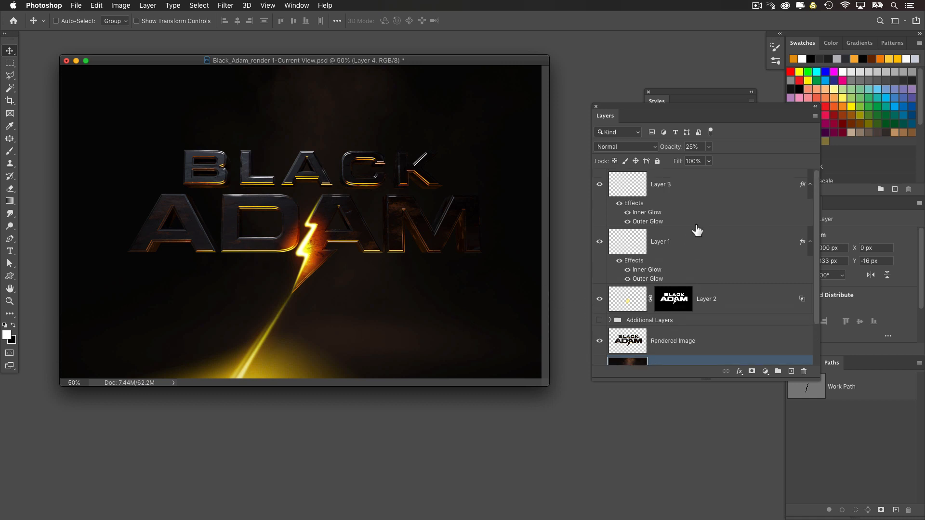
click(600, 184)
click(600, 184)
double_click(676, 197)
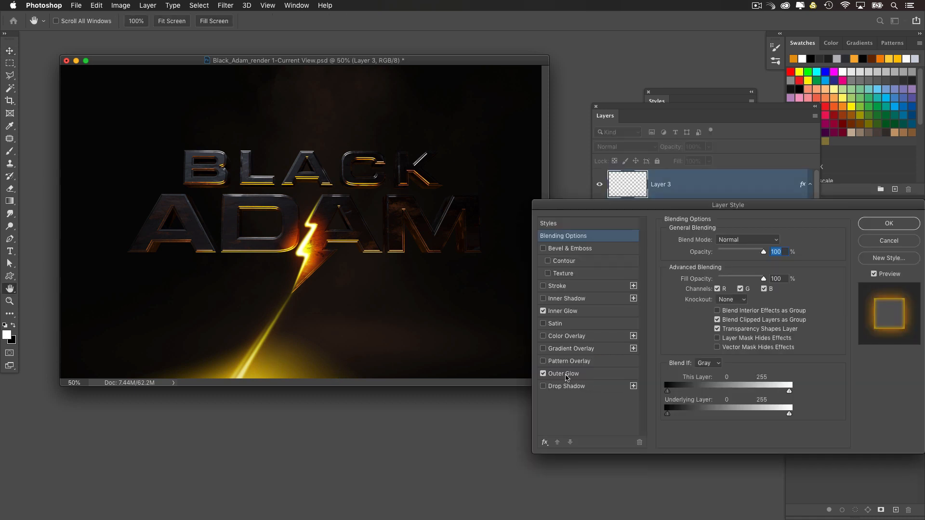
click(566, 377)
click(690, 278)
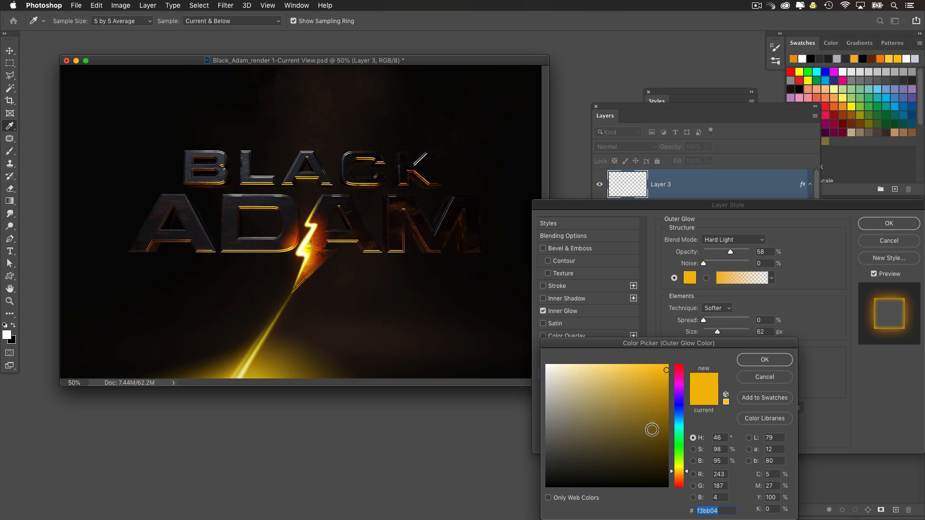
drag(681, 487, 678, 480)
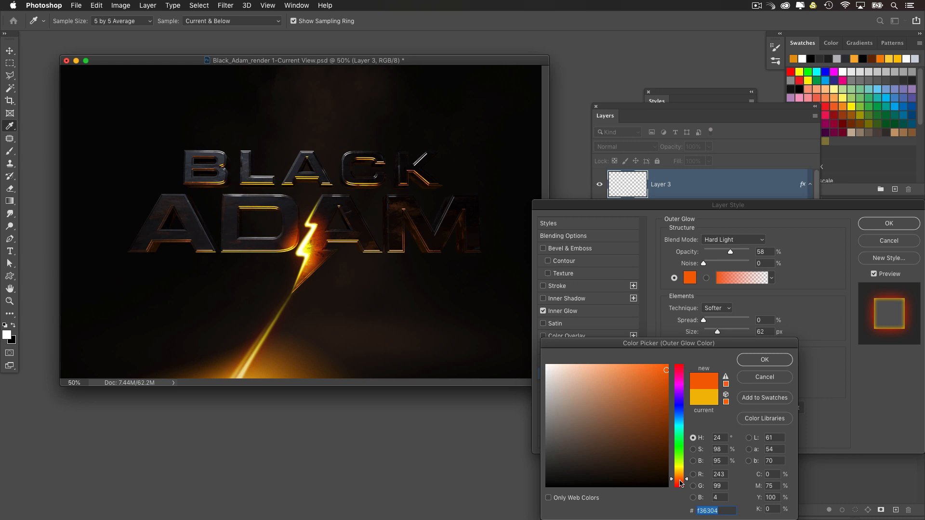
click(668, 372)
click(764, 360)
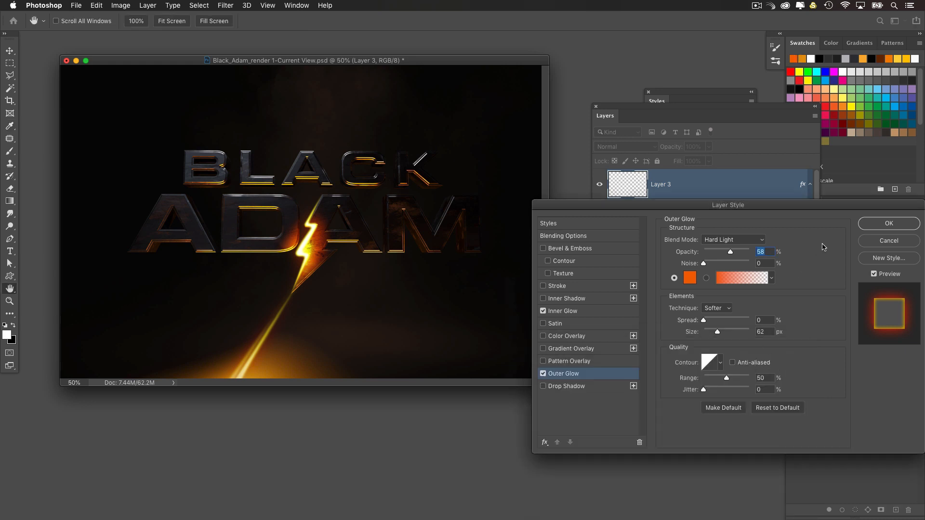
click(874, 227)
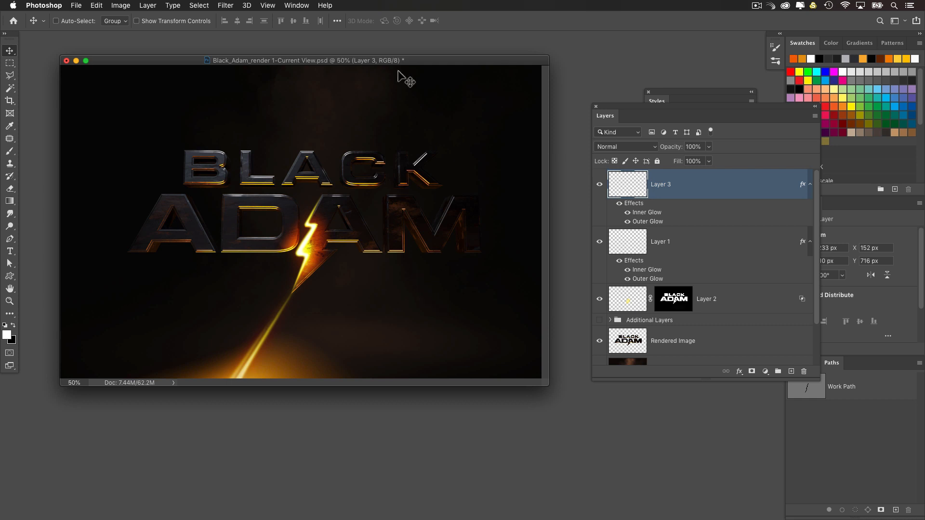
Step: Add a new layer above Layer 3, select the Gradient tool and set the foreground colour to bluish grey 90929a
drag(390, 67, 391, 68)
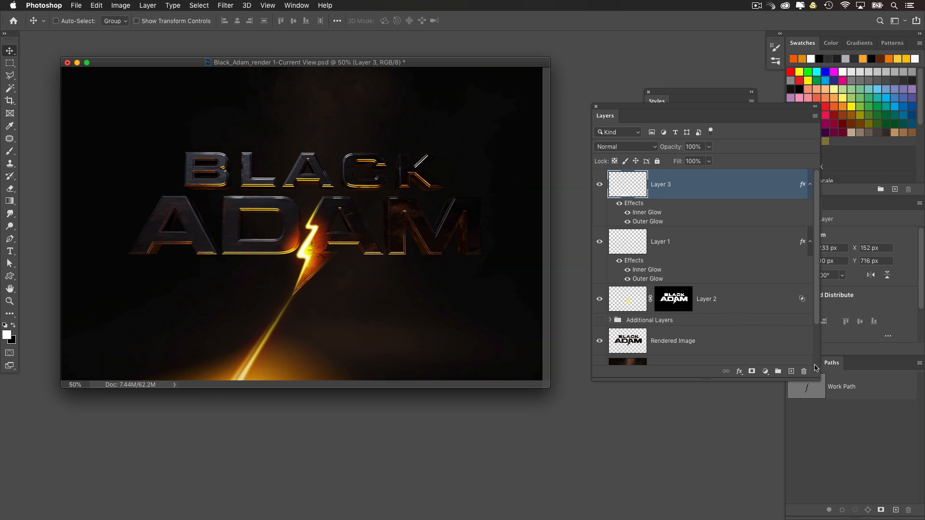
click(792, 371)
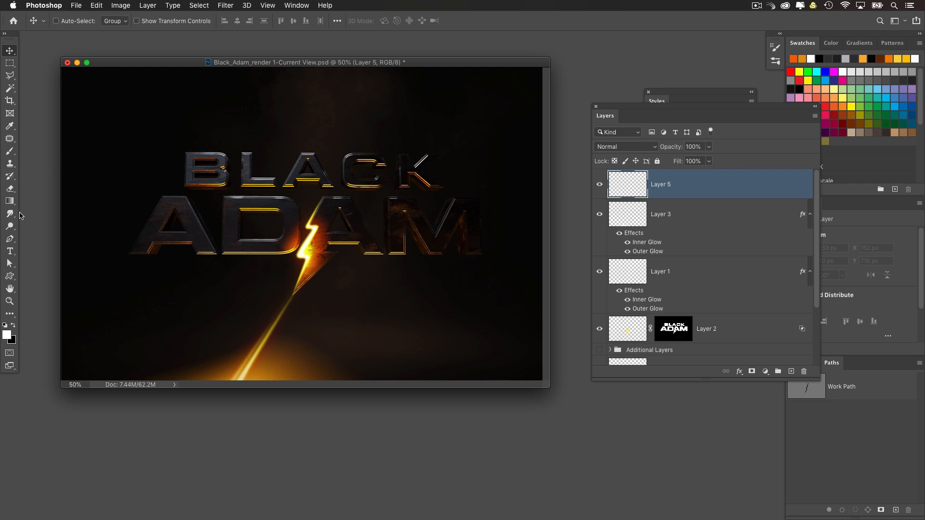
click(10, 201)
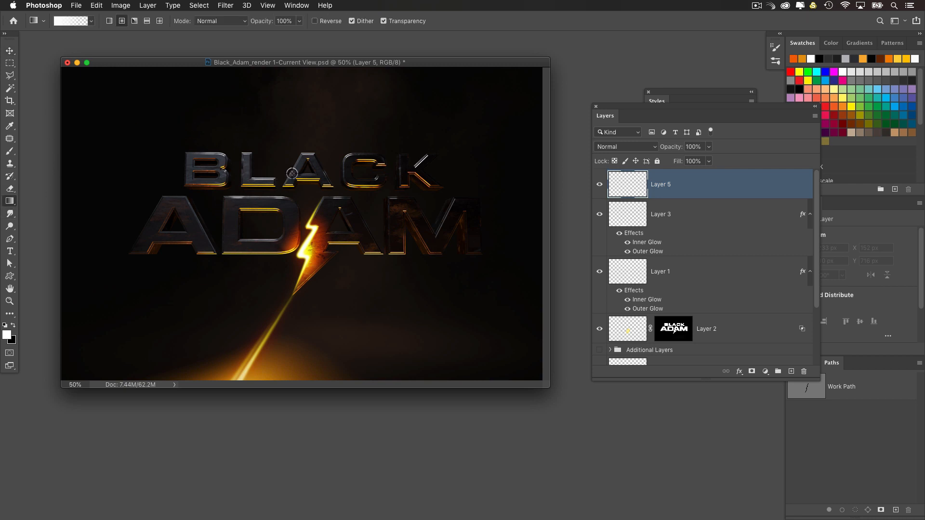
alt+click(248, 166)
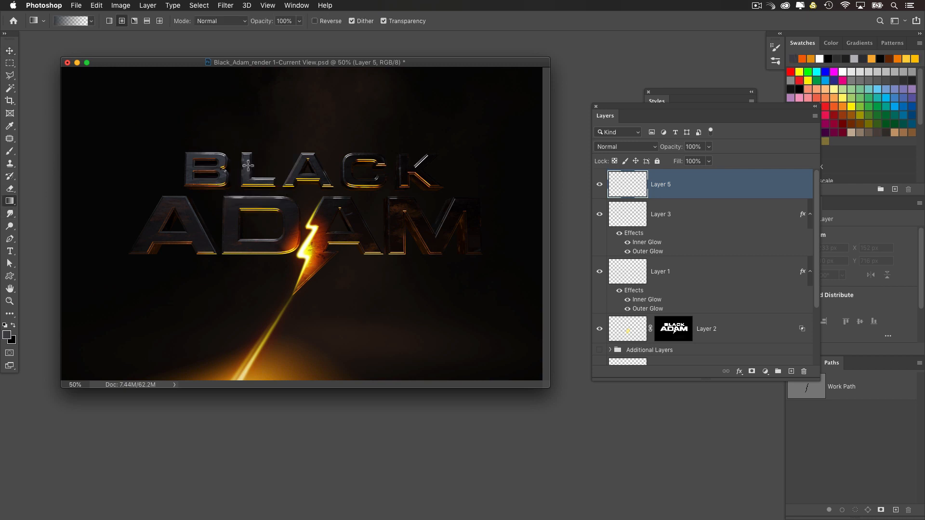
click(7, 335)
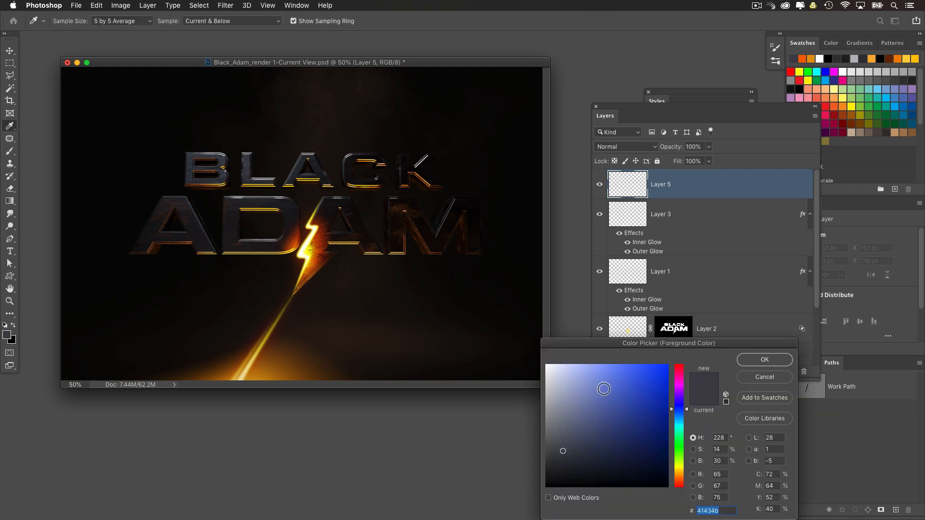
mouse_move(599, 410)
mouse_down()
mouse_move(550, 409)
mouse_move(556, 417)
mouse_up()
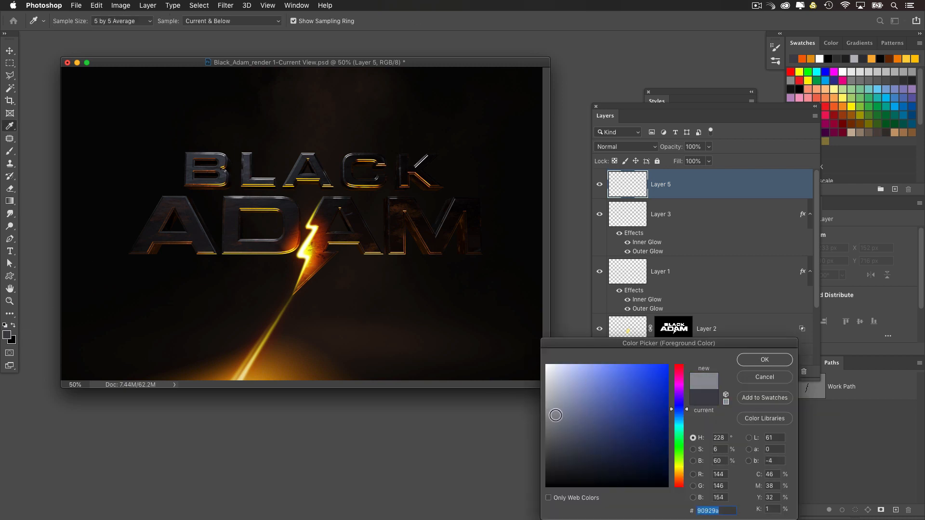
click(758, 360)
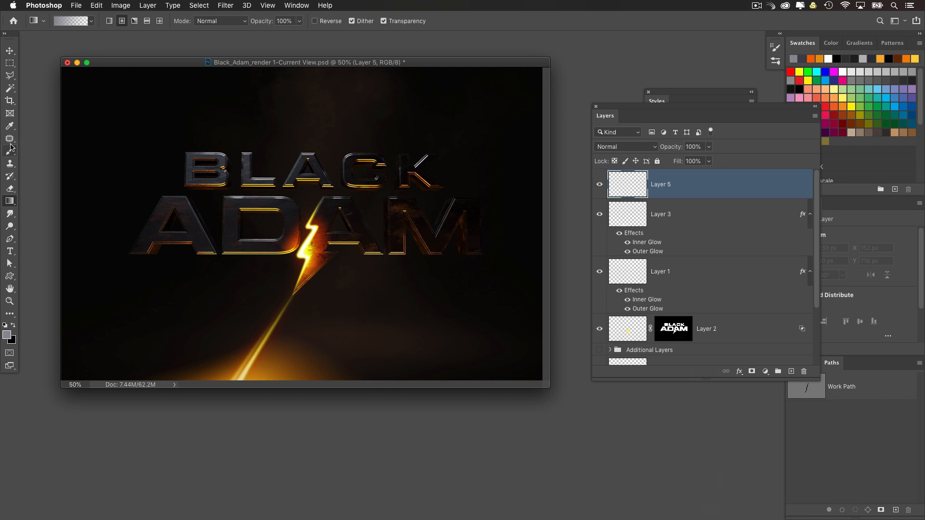
Step: Fill the new layer with a radial grey-to-transparent gradient centred between the words BLACK and ADAM
drag(279, 160, 314, 323)
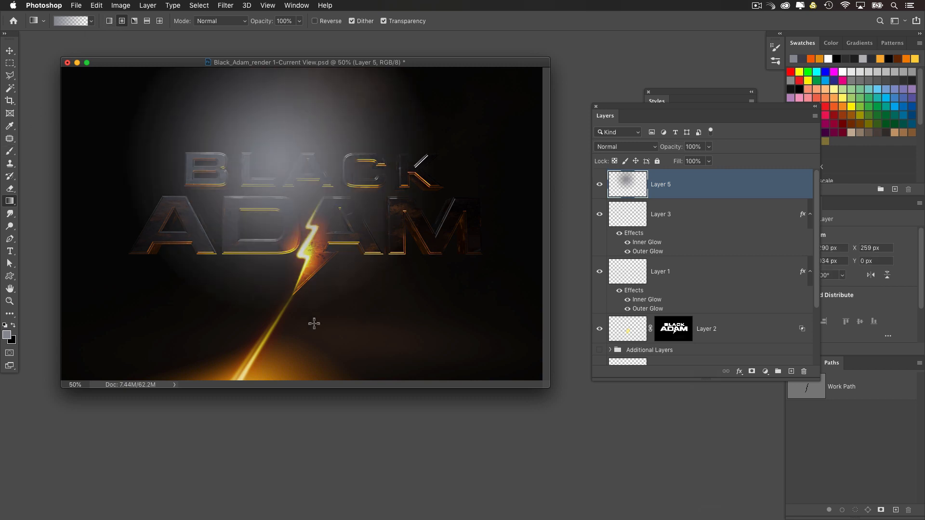
key(ctrl+z)
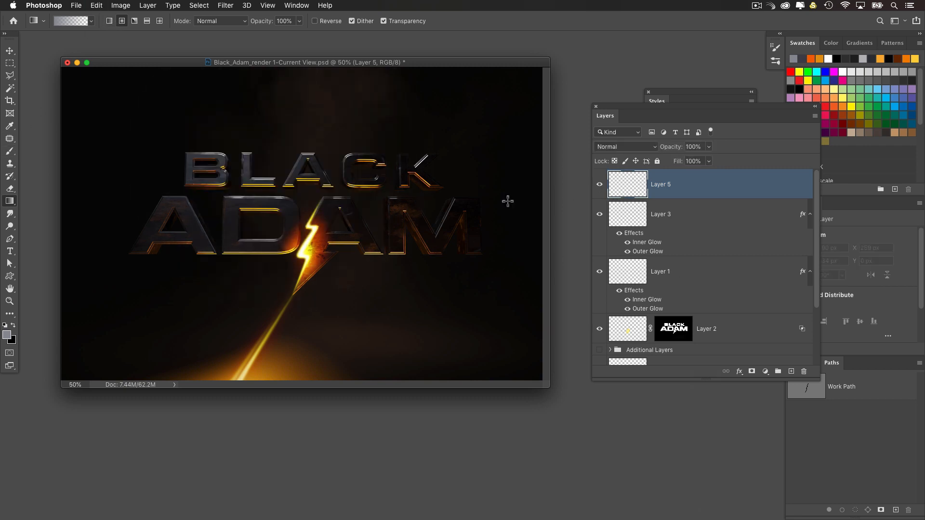
drag(304, 180, 356, 290)
Step: Transform the grey glow: move it to the upper edge of the image, stretch its height to 208.59% and rotate it -14.36°
key(ctrl+t)
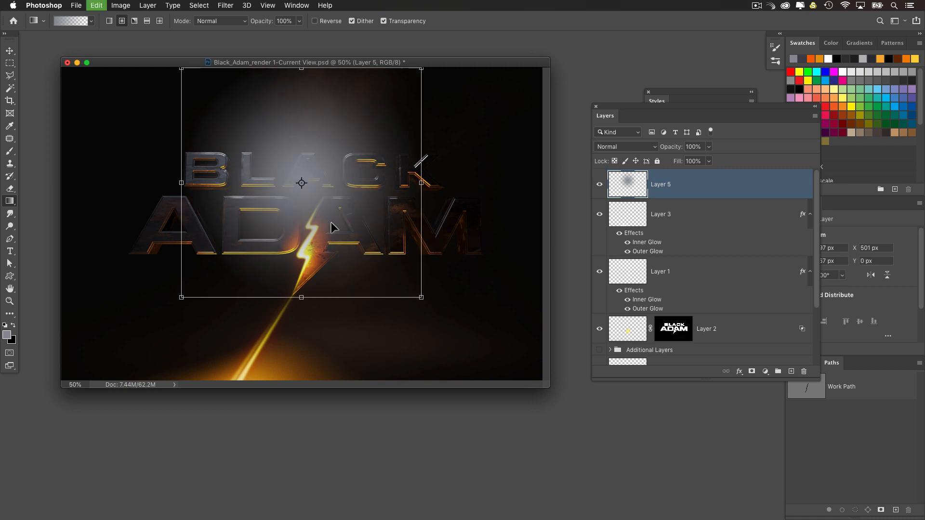
drag(320, 207, 206, 90)
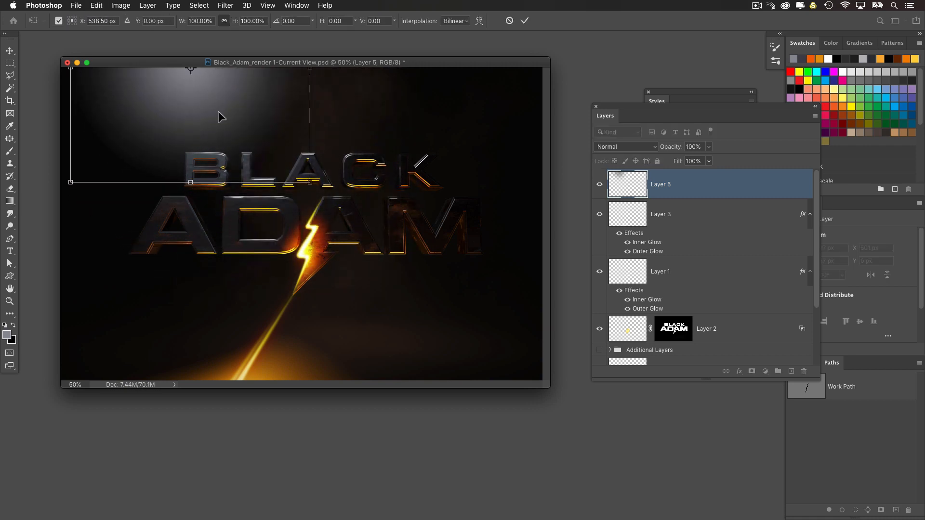
drag(190, 183, 191, 306)
drag(202, 242, 260, 148)
drag(346, 223, 376, 194)
Step: Warp the grey glow toward the upper left of the image, then shift it up to X 66 px, Y -1490 px
right_click(279, 138)
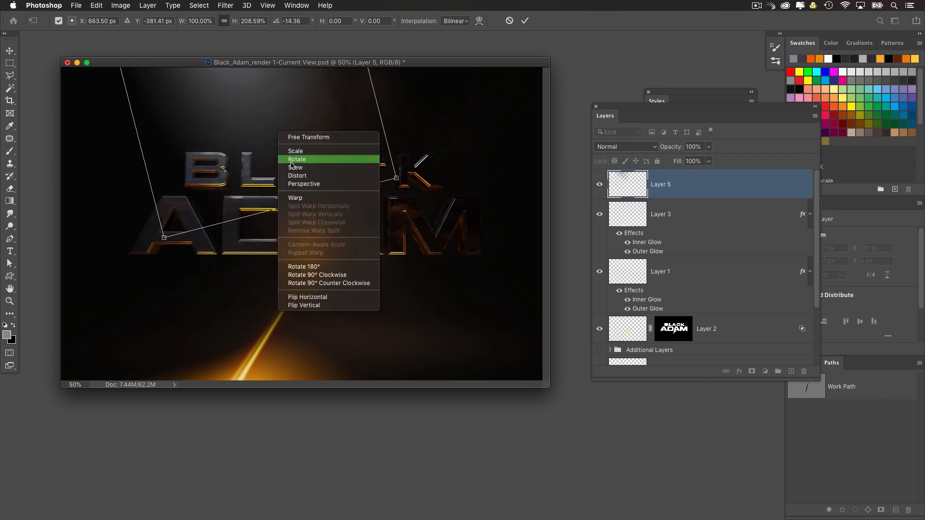
click(294, 194)
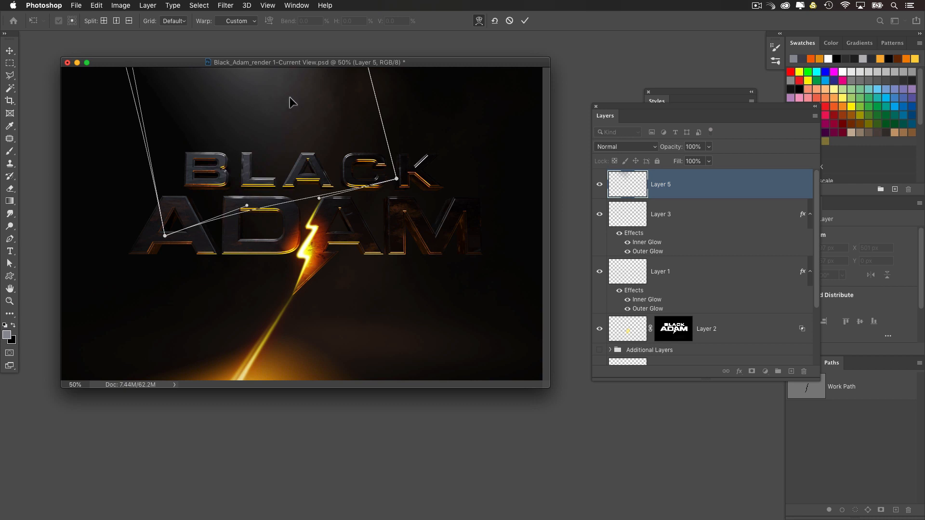
drag(279, 95, 212, 133)
drag(168, 80, 160, 87)
drag(268, 139, 259, 142)
key(Return)
key(g)
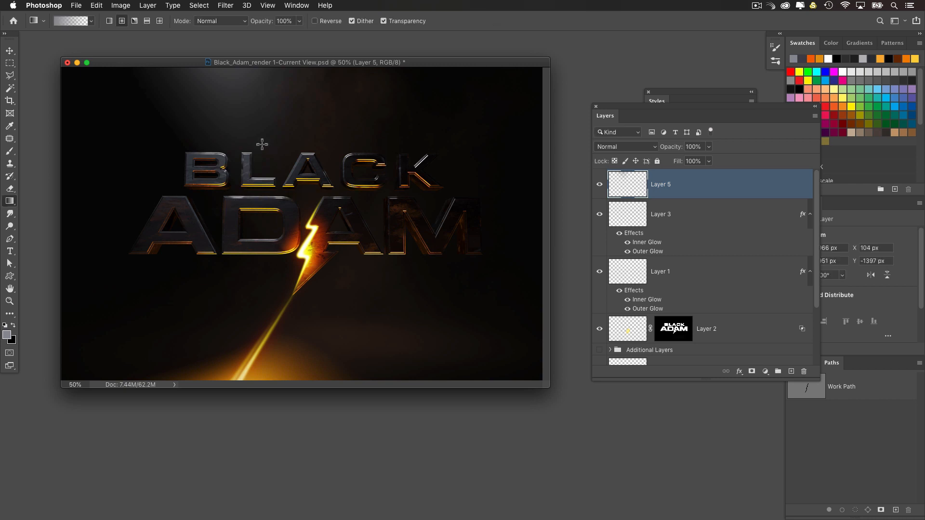
click(9, 51)
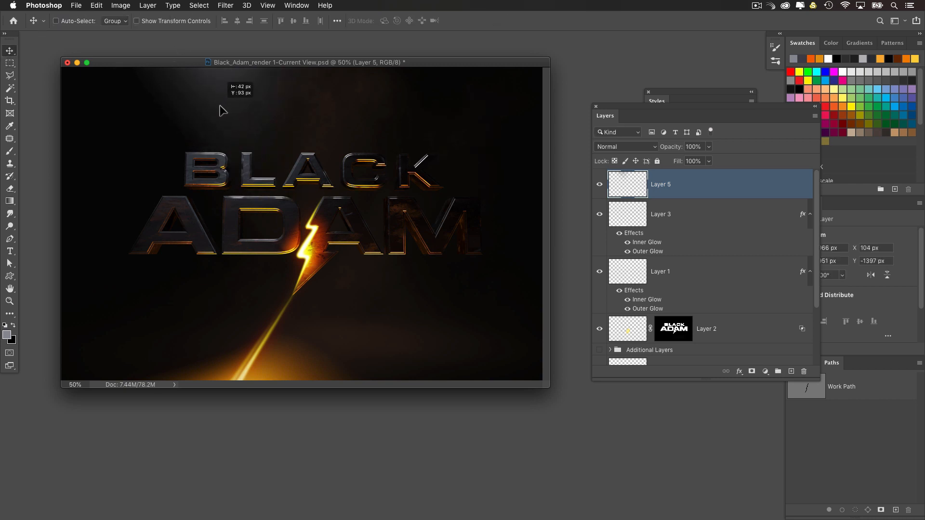
drag(254, 117, 254, 116)
Step: Bring up the minimized sparks.jpg document and arrange its window and the layer list so both are fully visible
mouse_move(567, 519)
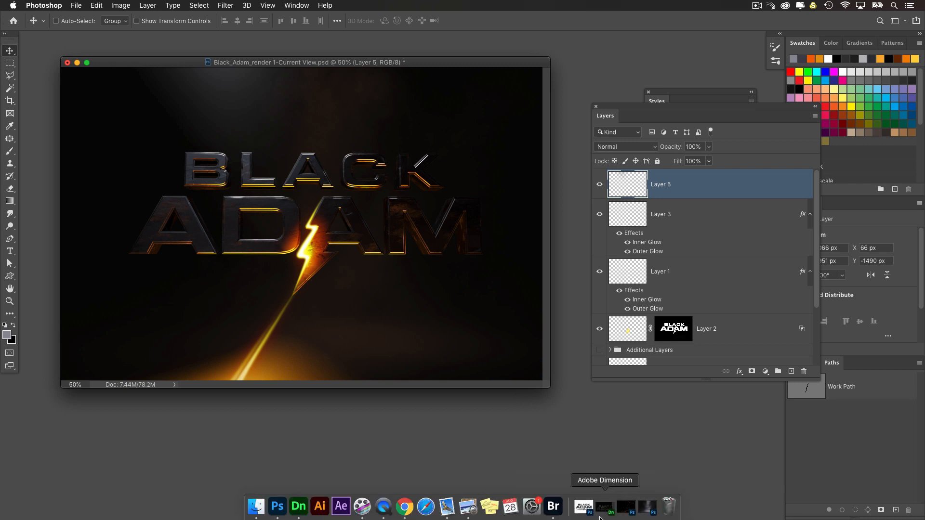
click(629, 511)
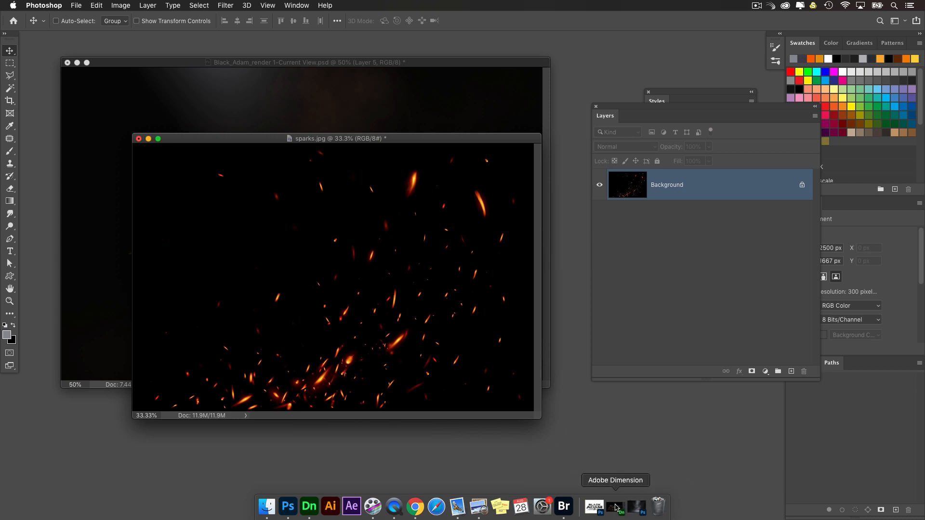
drag(444, 139, 385, 149)
drag(616, 107, 538, 206)
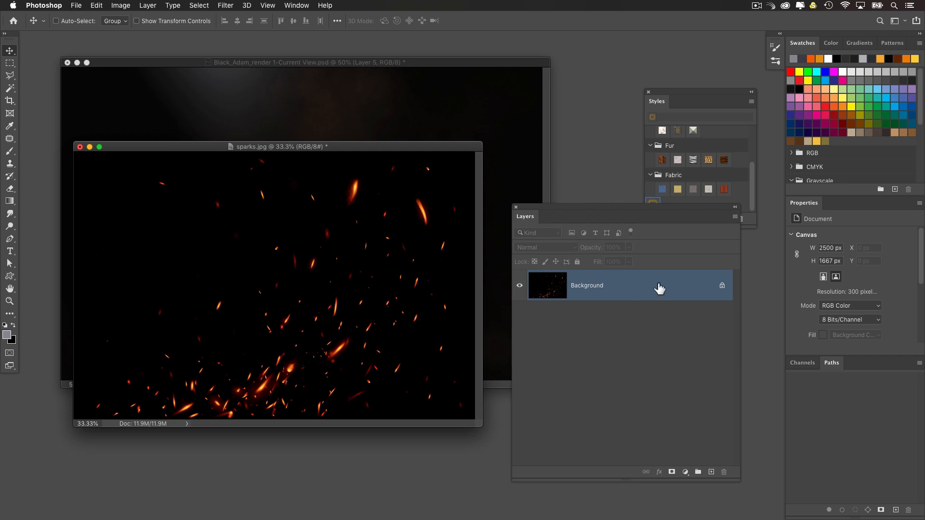
Step: Load the Red channel of sparks.jpg as a selection, copy the sparks to a new layer and hide the Background
click(804, 363)
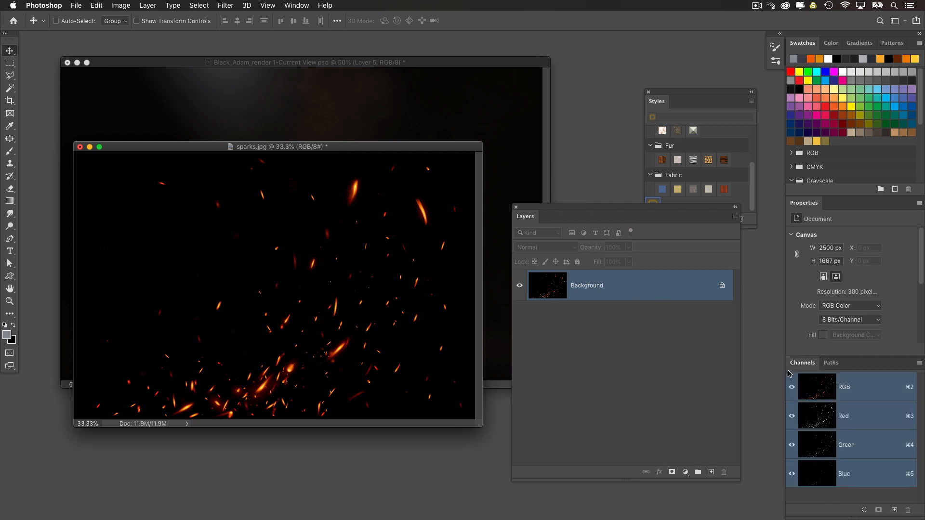
super+click(827, 420)
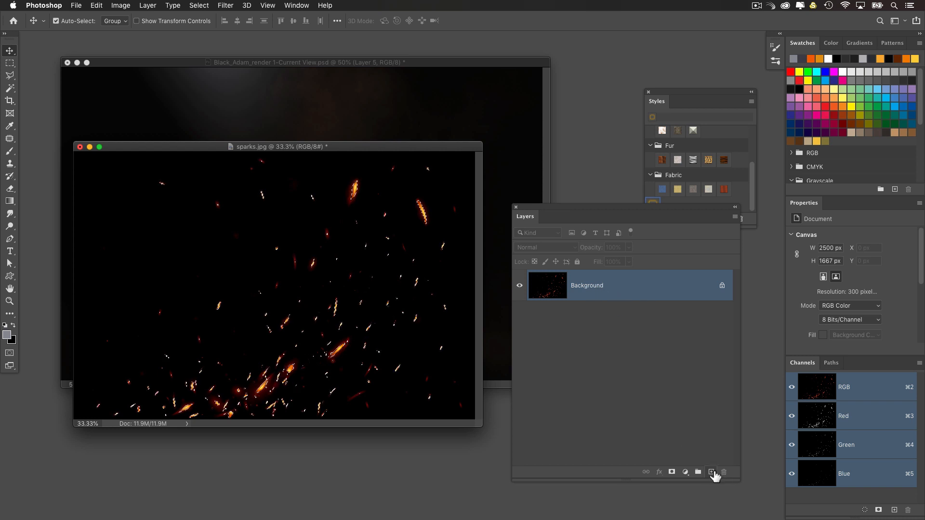
key(super+j)
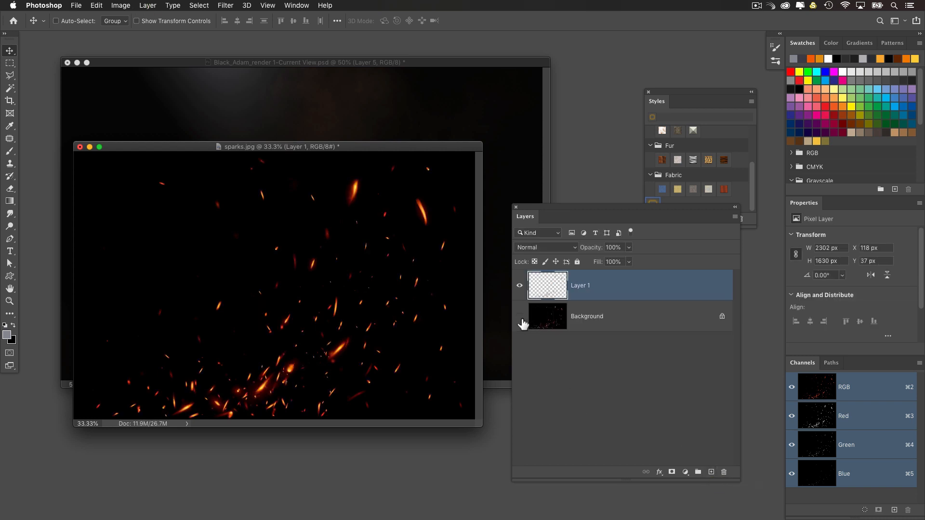
click(520, 316)
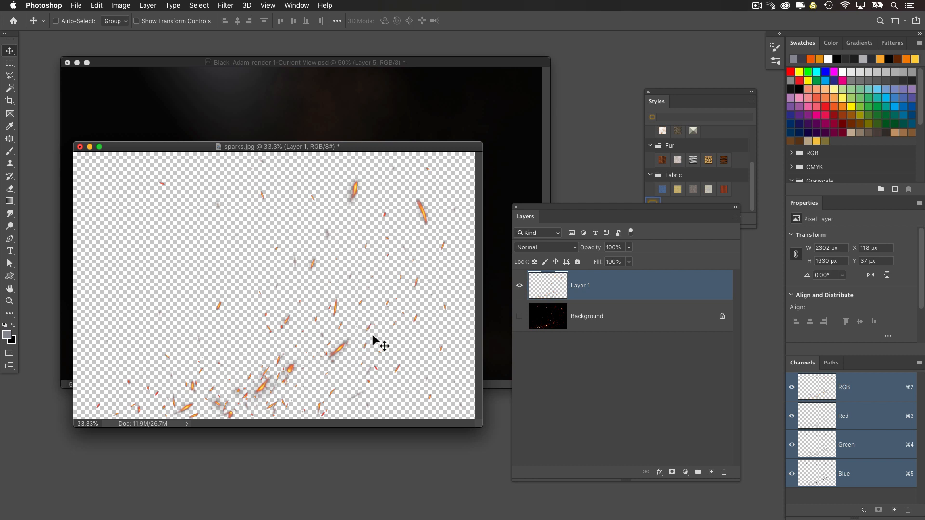
Step: Remove the black matte from the isolated sparks layer
click(177, 5)
mouse_move(148, 6)
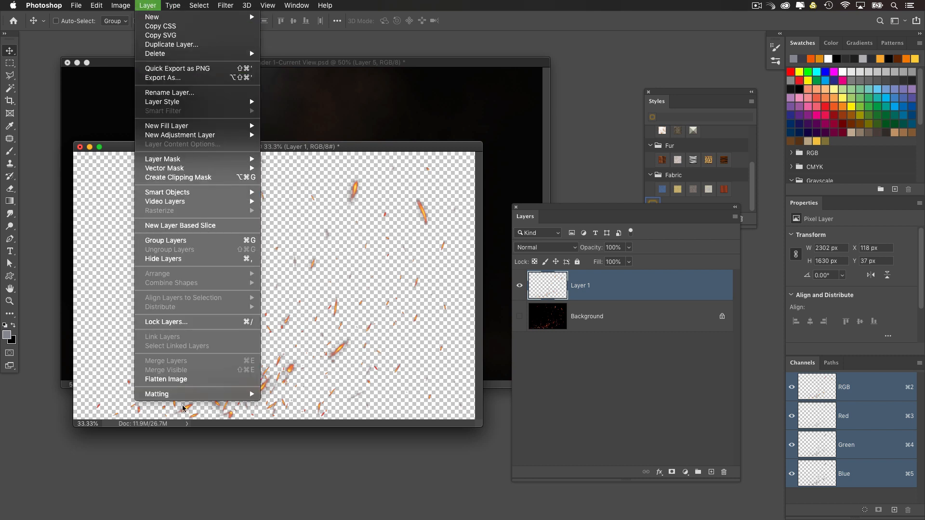
mouse_move(185, 396)
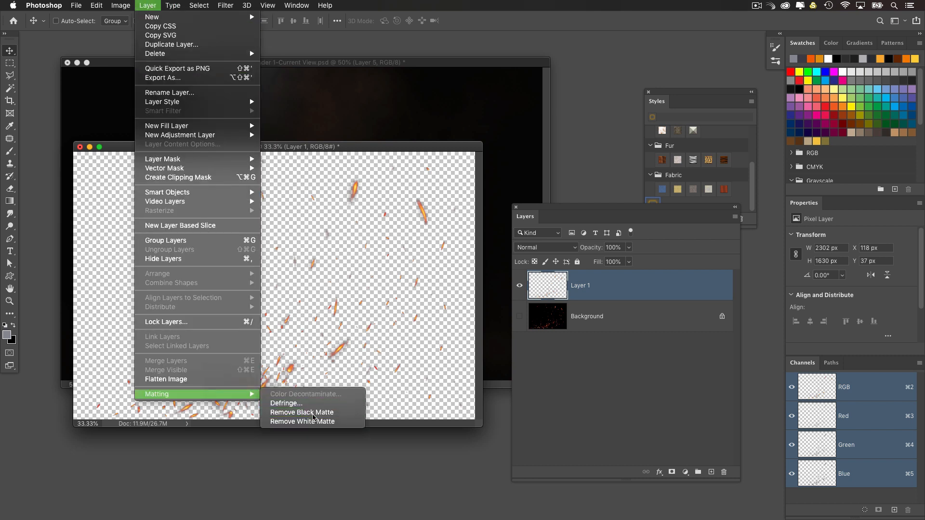
click(313, 415)
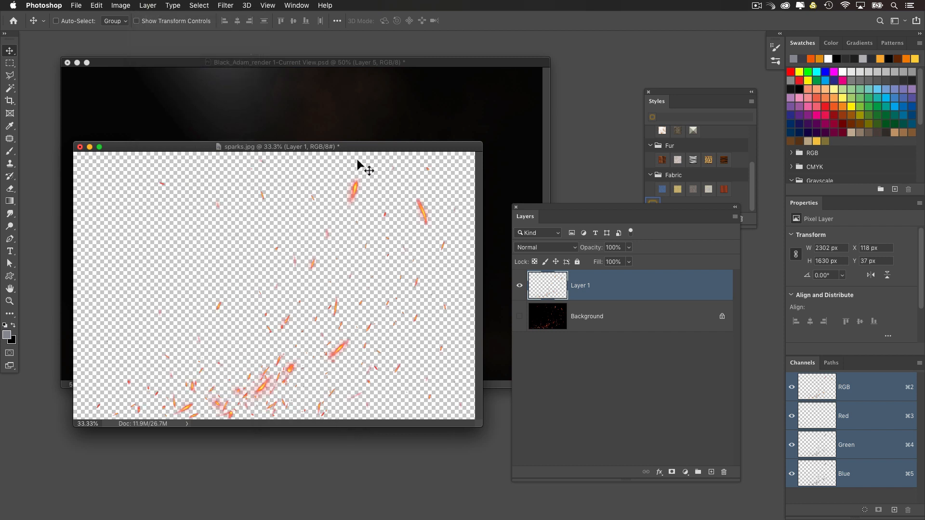
Step: Copy the isolated sparks into the Black Adam document as a new layer and minimize sparks.jpg
drag(358, 147, 375, 220)
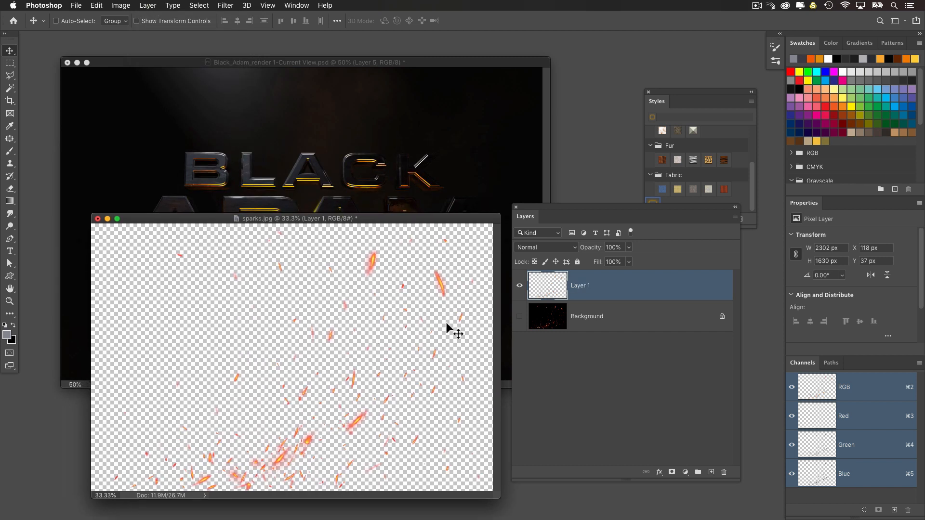
drag(448, 330, 323, 366)
click(306, 426)
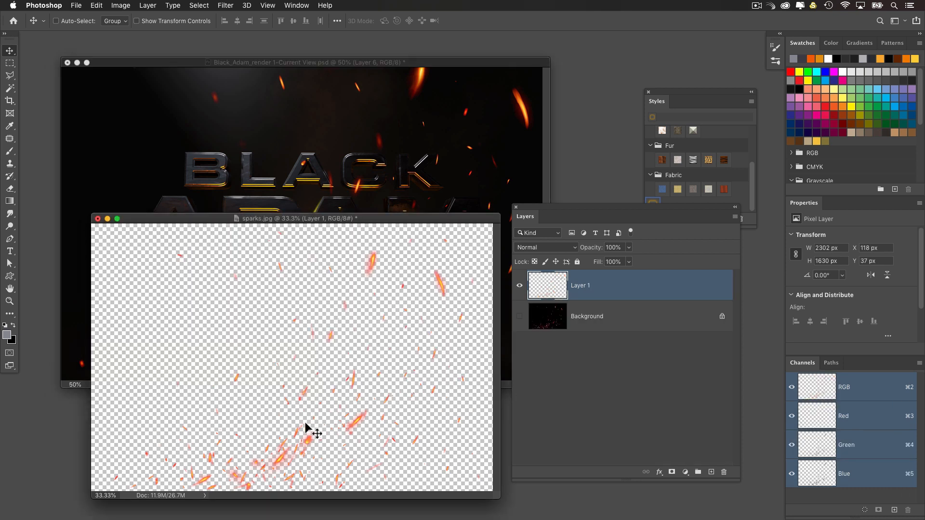
click(107, 219)
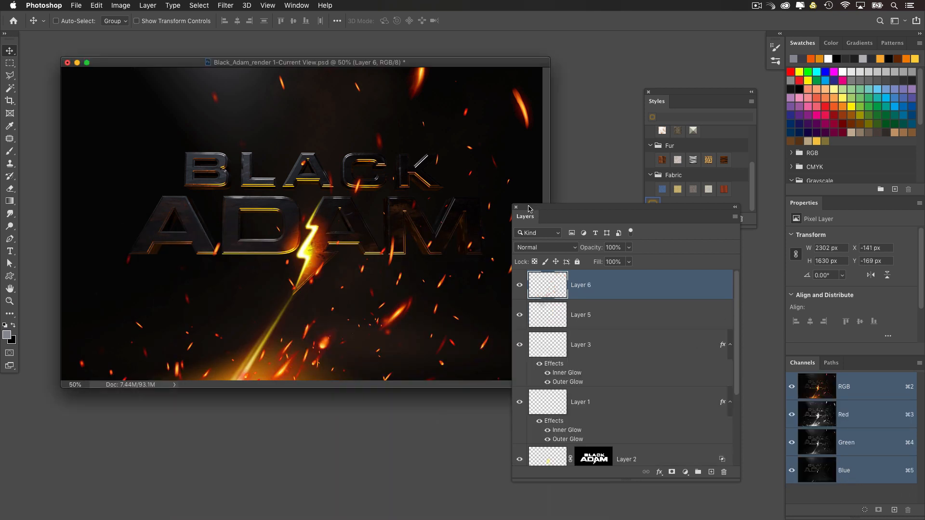
Step: Scale the sparks layer to 72.85% width and 66.70% height, centred around the light beam at X 804.37 px, Y 1065.63 px
drag(529, 208, 611, 229)
drag(427, 181, 419, 199)
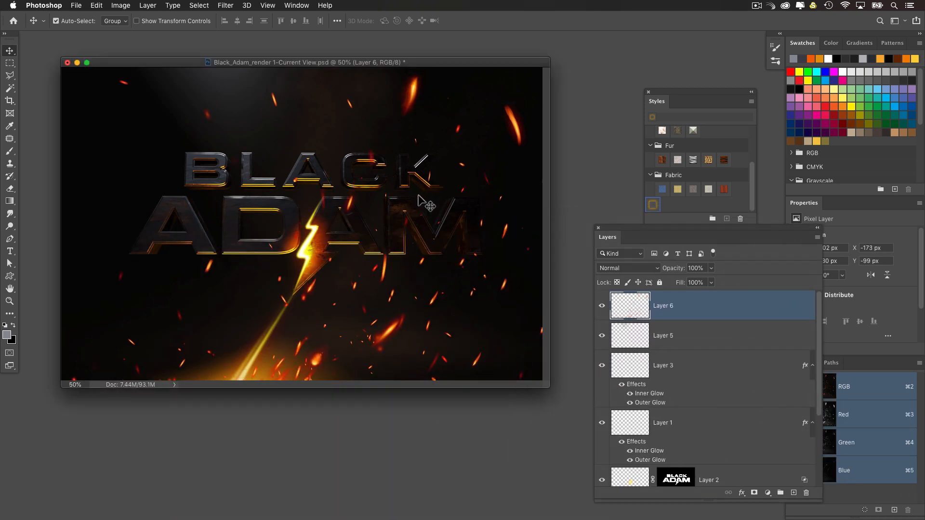
key(super+t)
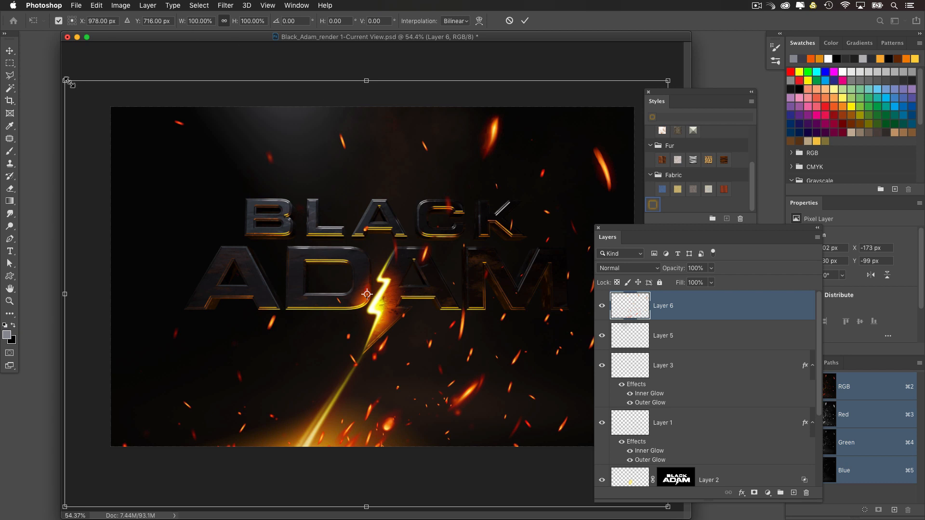
alt+drag(67, 81, 184, 169)
drag(346, 269, 301, 361)
right_click(401, 365)
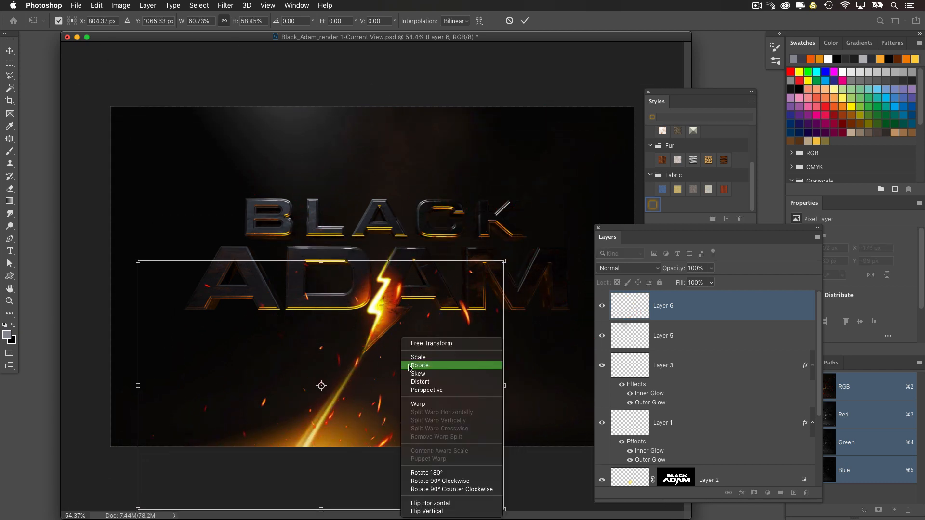
click(346, 323)
alt+drag(507, 261, 541, 243)
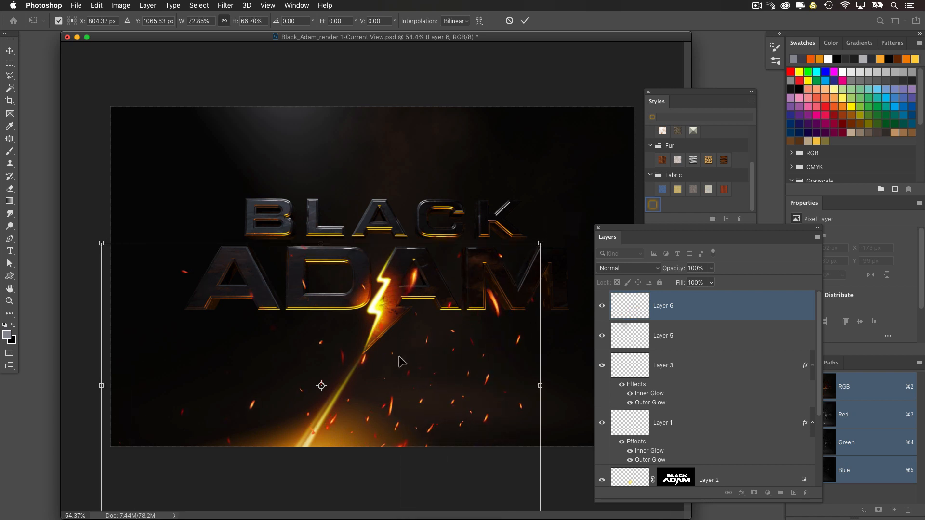
Step: Warp the sparks layer into a curved mesh, spreading the sparks outward to the right of the beam and lowering its left side
right_click(403, 362)
click(409, 403)
drag(427, 386, 407, 387)
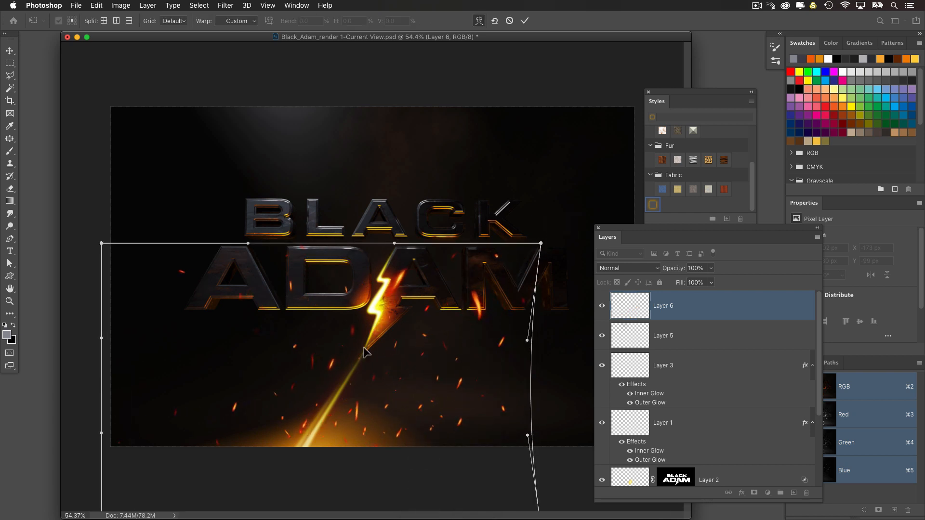
drag(326, 313, 345, 290)
drag(473, 266, 493, 252)
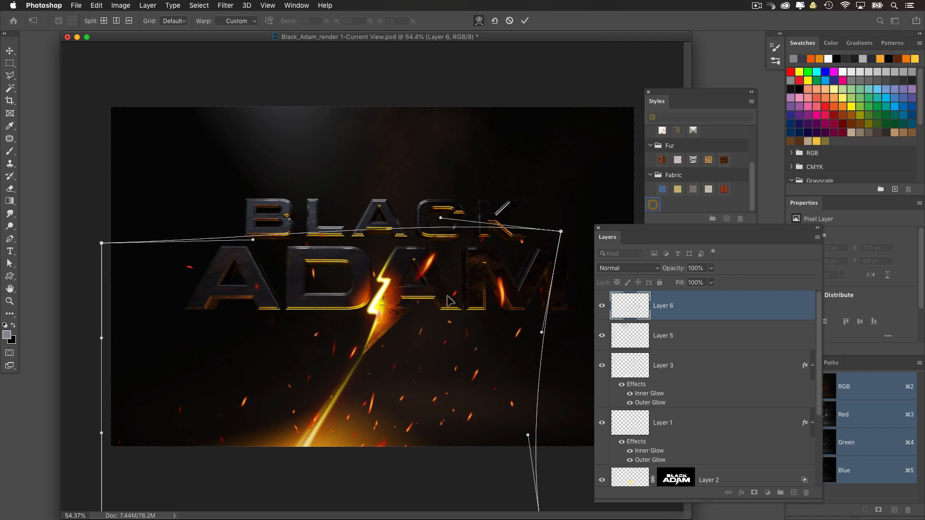
drag(448, 296, 489, 298)
drag(538, 375, 589, 377)
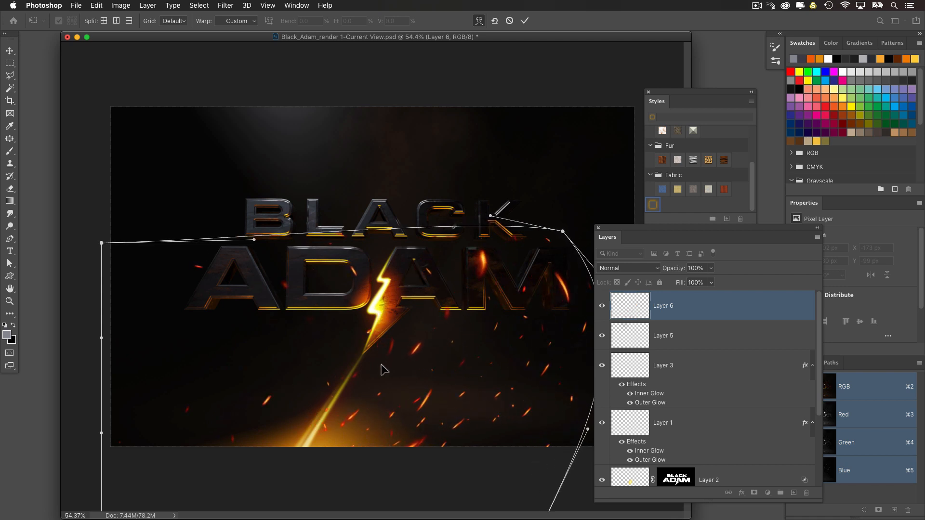
drag(177, 311, 179, 352)
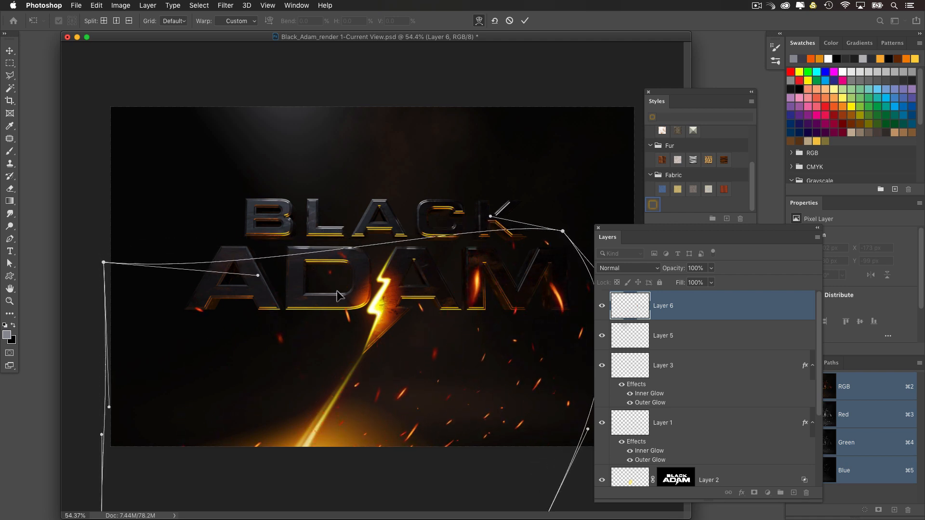
drag(336, 292, 339, 283)
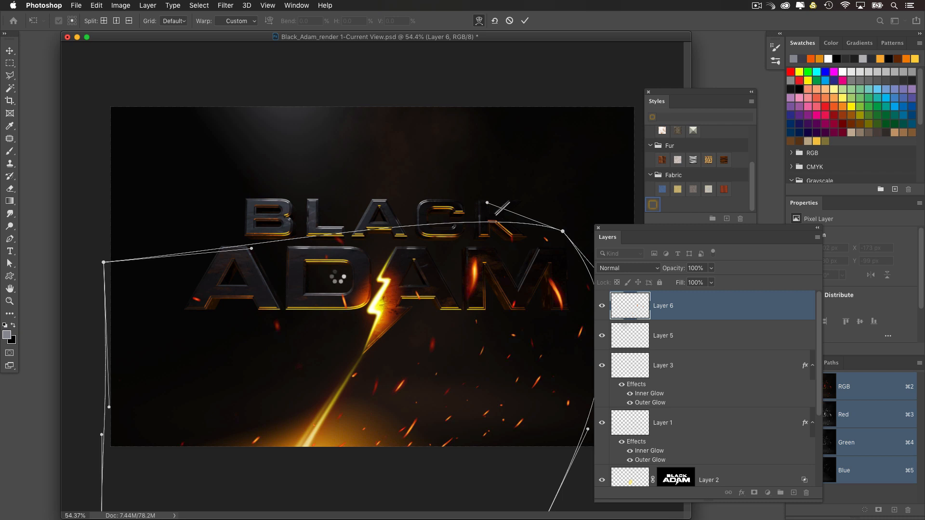
key(Return)
Step: Rotate the sparks layer slightly clockwise and reposition it around the lightning beam at X -180 px, Y 595 px
key(super+minus)
drag(331, 273, 268, 234)
key(super+t)
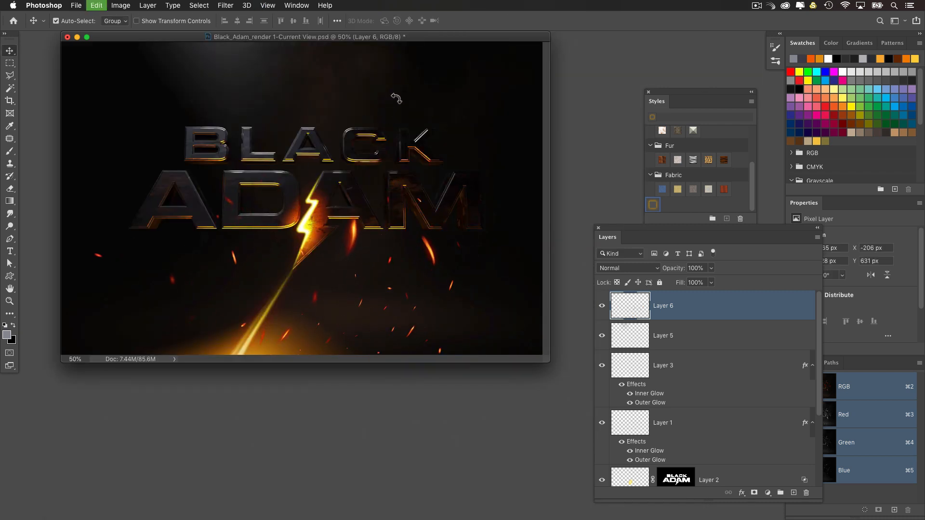
drag(422, 131, 454, 165)
drag(290, 233, 285, 201)
key(Return)
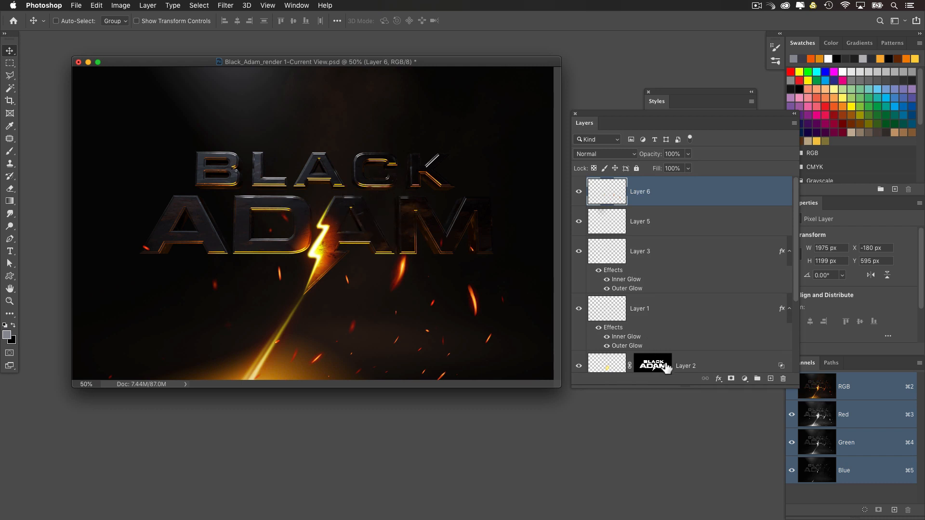
Step: Lighten the M of ADAM on the Rendered Image layer using the Dodge tool with Midtones range and 55% exposure
scroll(672, 356, down, 5)
click(597, 309)
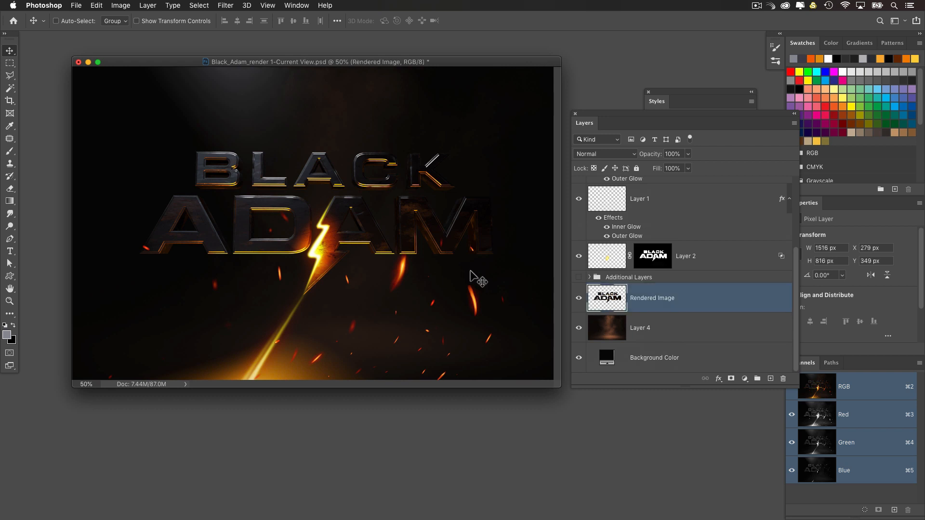
drag(9, 226, 37, 229)
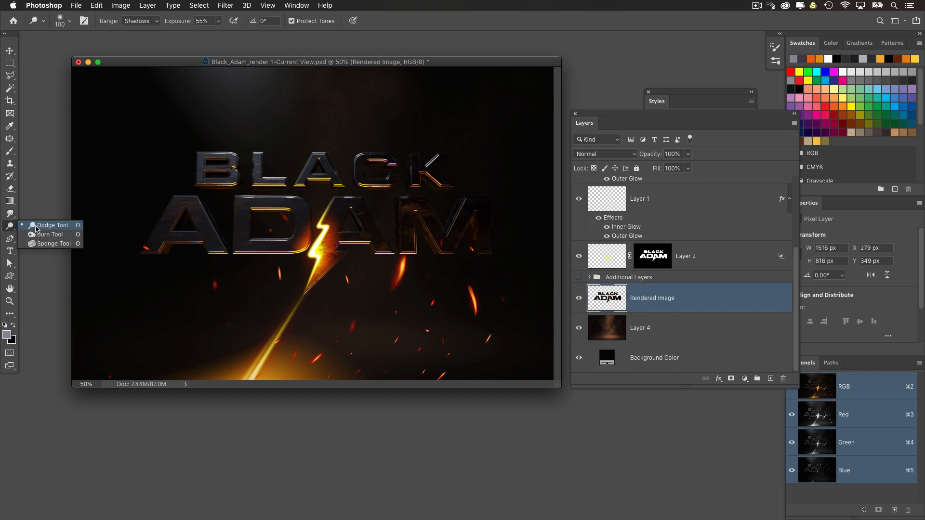
click(43, 226)
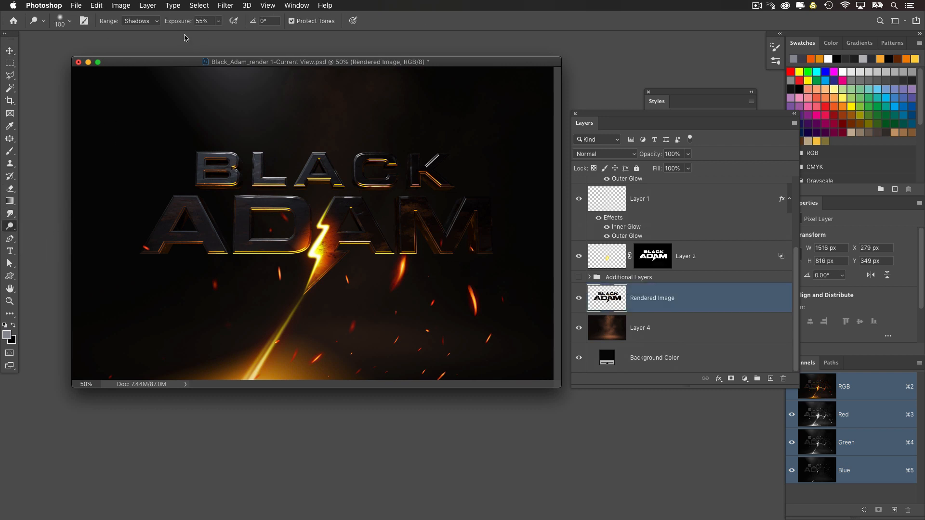
click(151, 25)
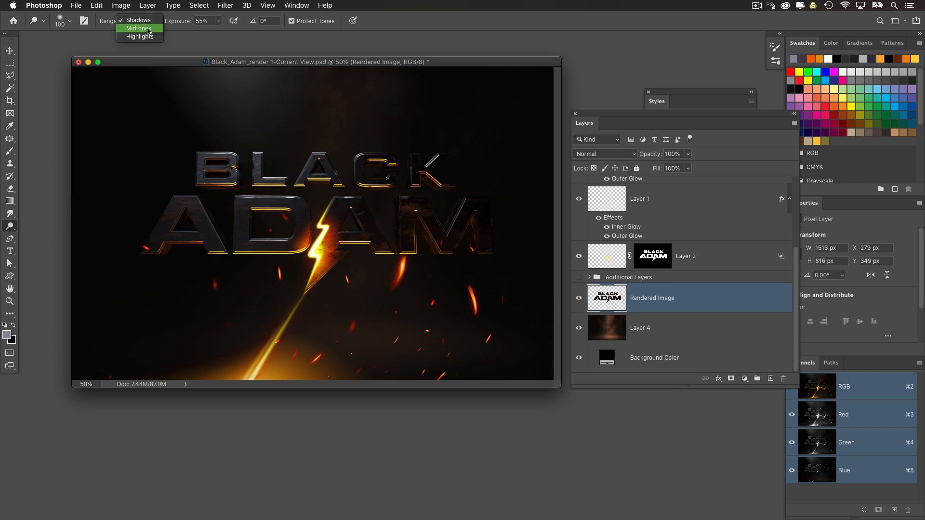
click(145, 28)
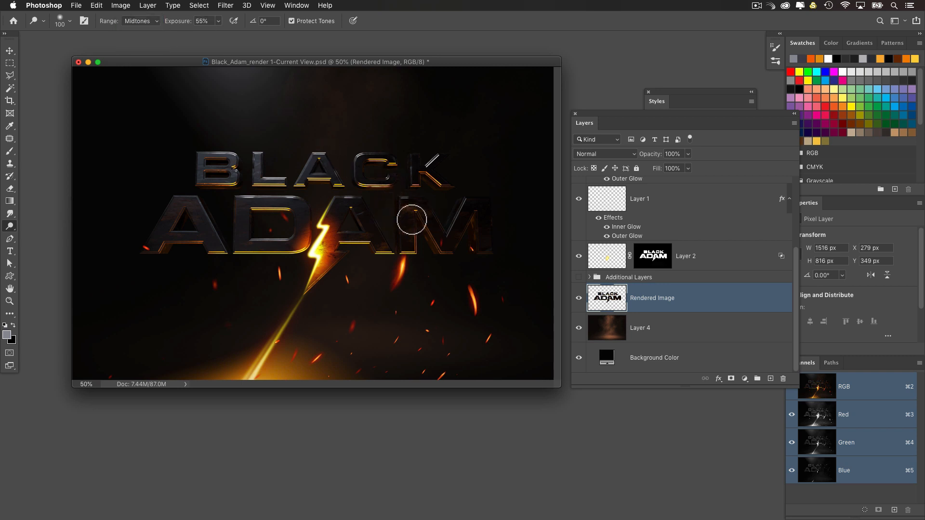
mouse_move(412, 220)
mouse_down()
mouse_move(406, 196)
mouse_move(392, 213)
mouse_move(388, 244)
mouse_move(364, 228)
mouse_move(378, 212)
mouse_move(362, 219)
mouse_move(459, 206)
mouse_up()
Step: Dodge the dark letters C and K of BLACK and the second A and M of ADAM with the Shadows range at 55% exposure
key(super+equal)
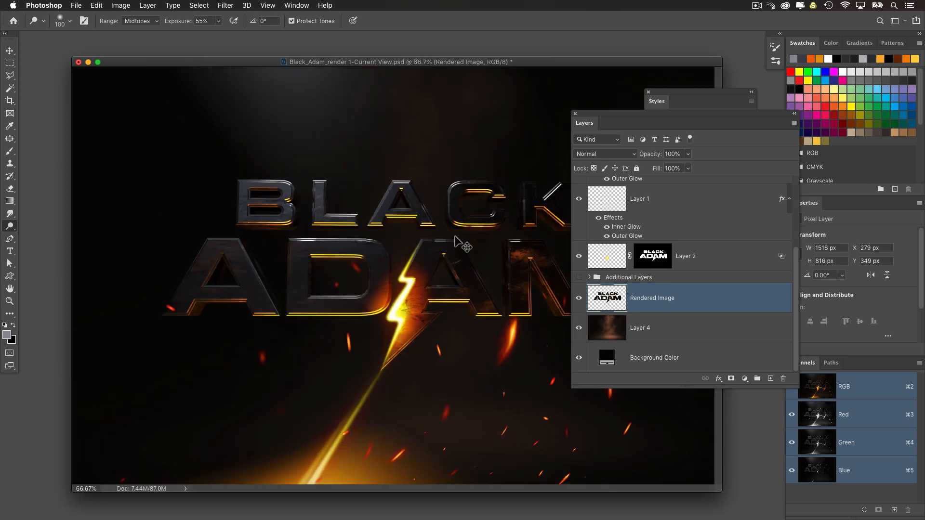
drag(435, 57, 330, 56)
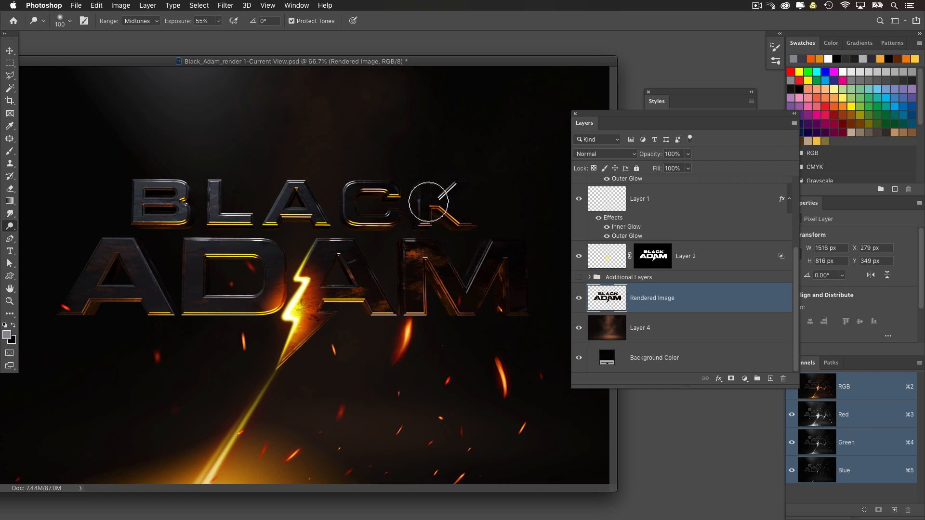
click(134, 23)
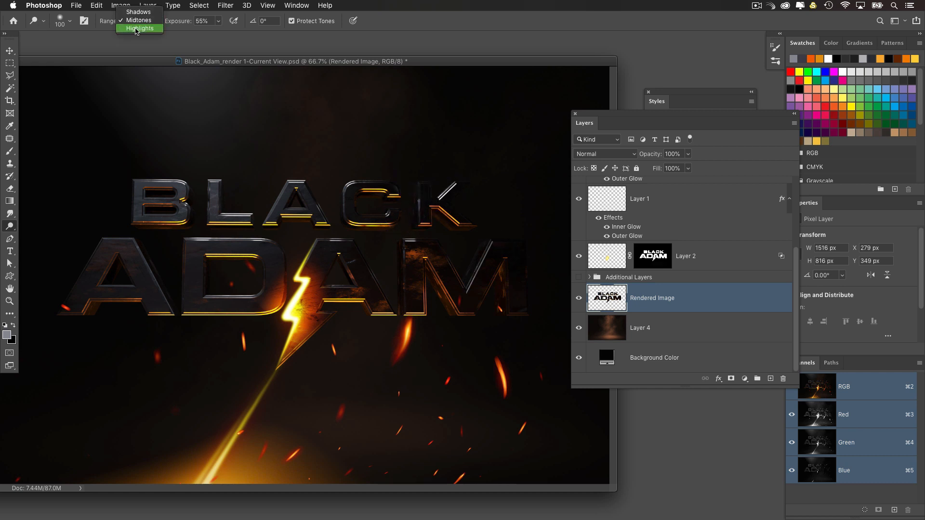
click(136, 27)
click(141, 20)
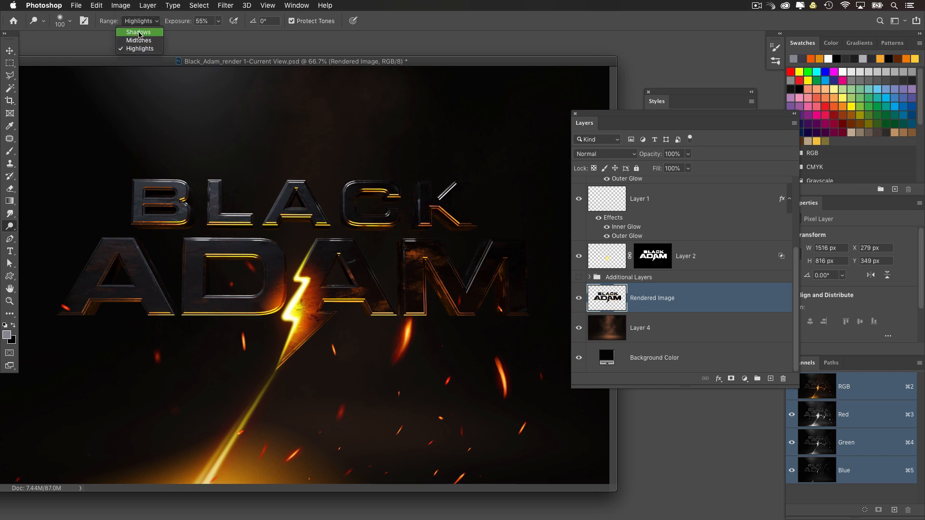
click(137, 28)
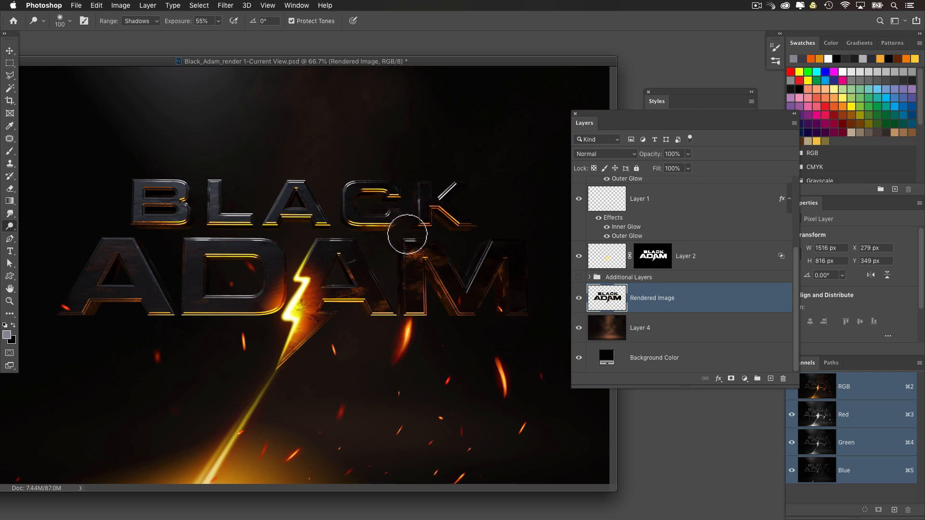
mouse_move(407, 234)
mouse_down()
mouse_move(423, 251)
mouse_move(389, 276)
mouse_move(399, 251)
mouse_move(352, 254)
mouse_move(358, 272)
mouse_up()
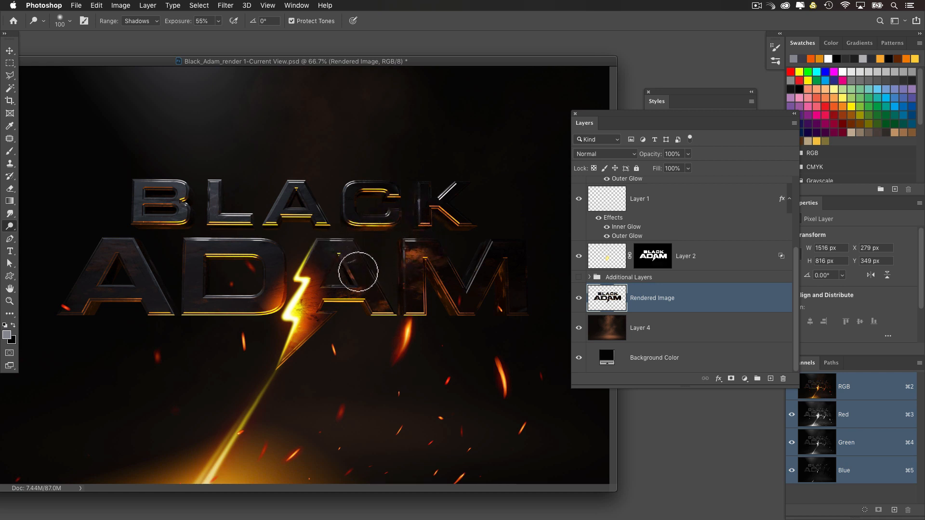
mouse_move(381, 303)
mouse_down()
mouse_move(479, 305)
mouse_move(450, 310)
mouse_move(512, 282)
mouse_move(488, 284)
mouse_move(492, 265)
mouse_move(481, 252)
mouse_move(512, 236)
mouse_move(414, 273)
mouse_move(405, 296)
mouse_move(423, 177)
mouse_up()
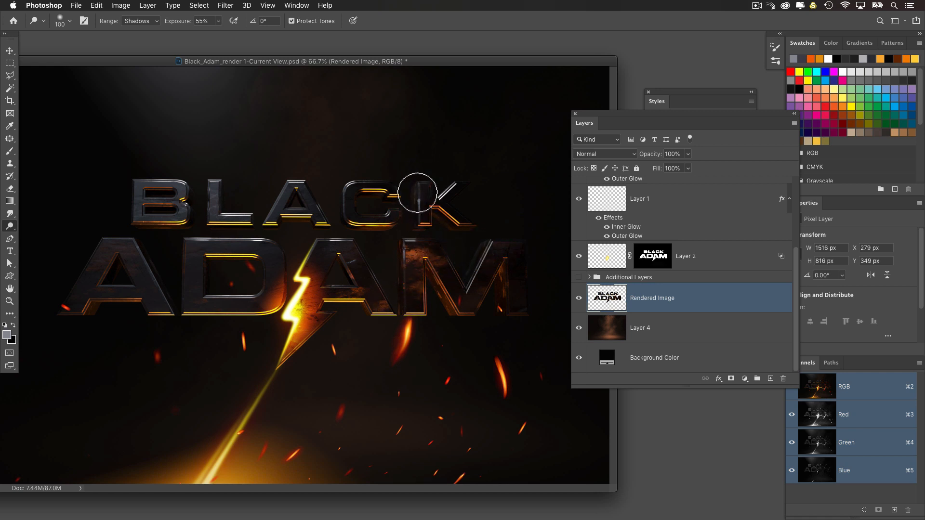
mouse_move(461, 216)
mouse_down()
mouse_move(398, 187)
mouse_move(352, 198)
mouse_move(364, 216)
mouse_move(414, 222)
mouse_up()
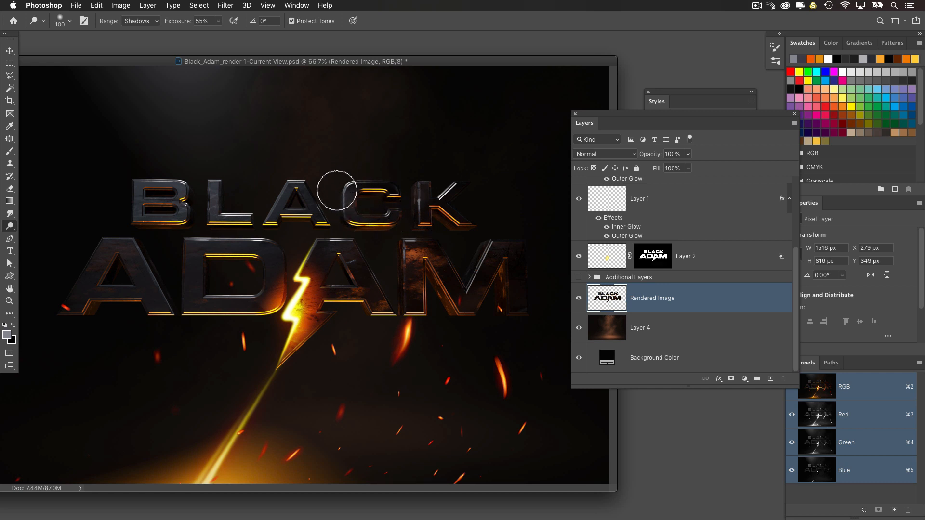
drag(337, 190, 336, 209)
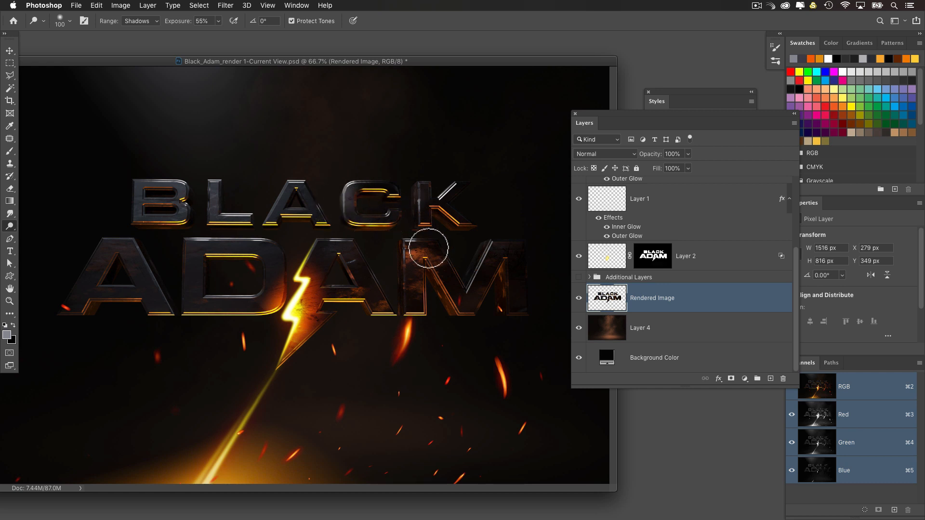
mouse_move(274, 300)
mouse_down()
mouse_move(272, 271)
mouse_move(283, 325)
mouse_up()
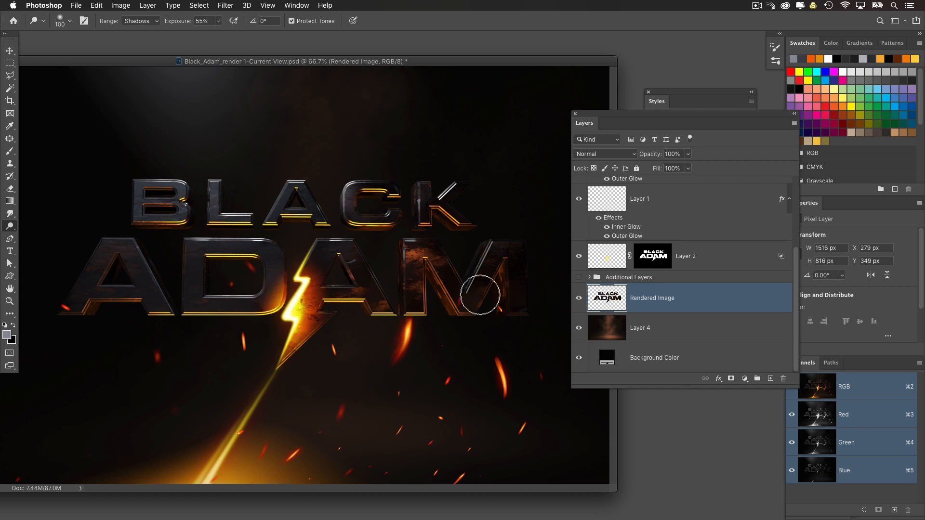
mouse_move(497, 300)
mouse_down()
mouse_move(486, 287)
mouse_move(494, 248)
mouse_move(471, 273)
mouse_up()
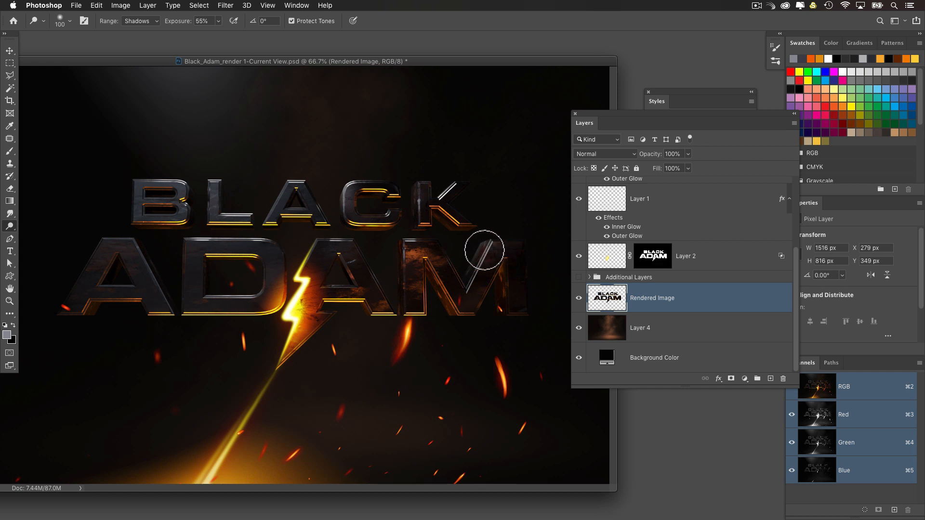